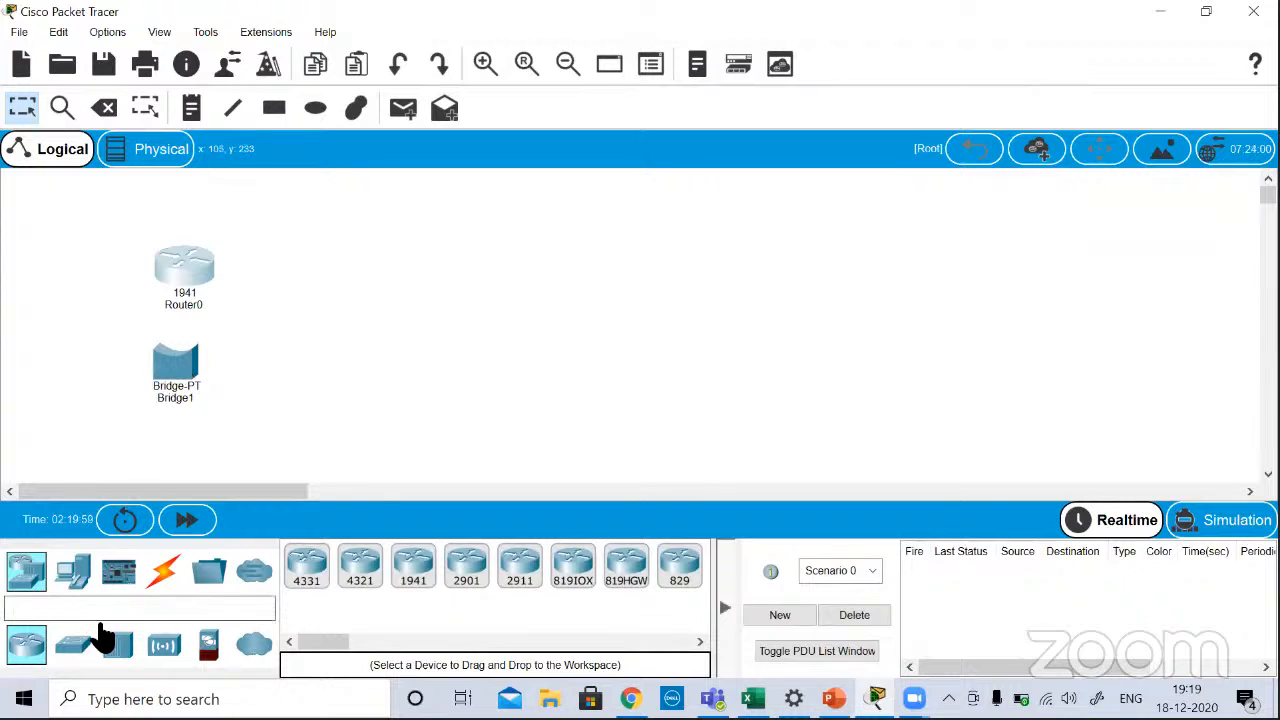
Step: Add a 2960 switch to the workspace, then spread the 1941 router and the bridge farther apart
left_click_drag(75, 650, 100, 658)
left_click_drag(312, 570, 418, 280)
left_click_drag(170, 265, 172, 209)
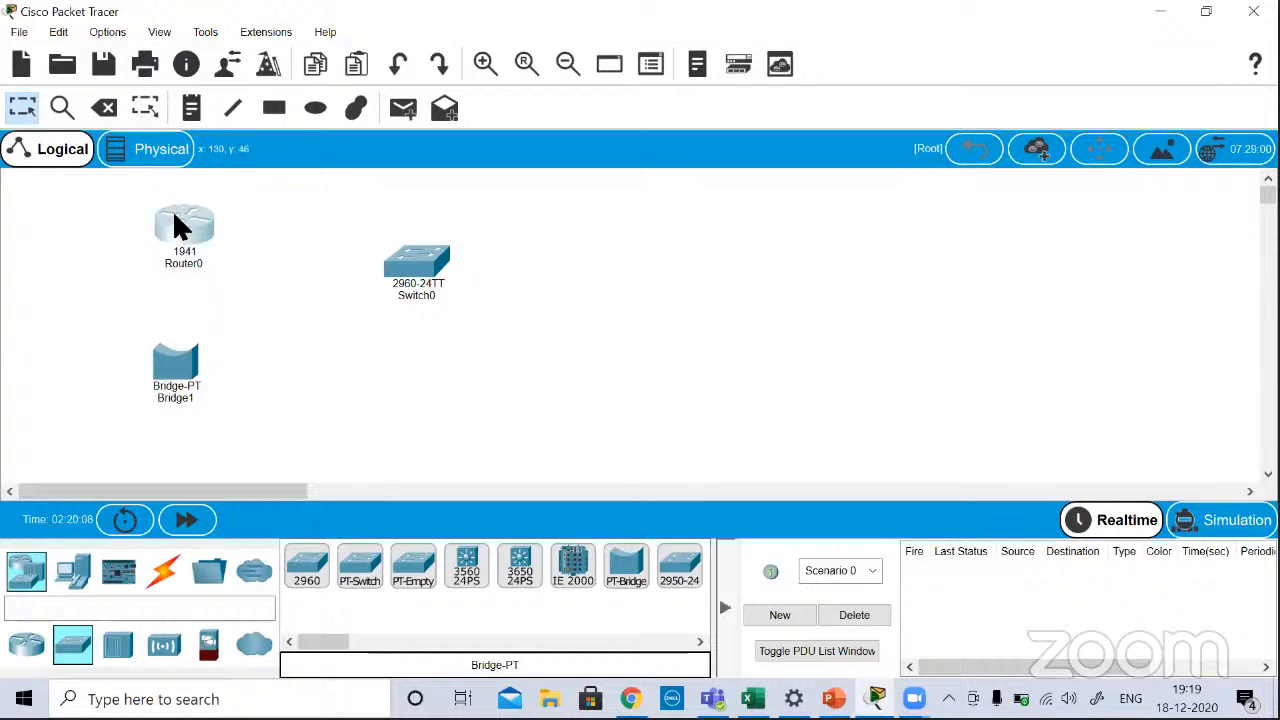
left_click_drag(181, 358, 144, 331)
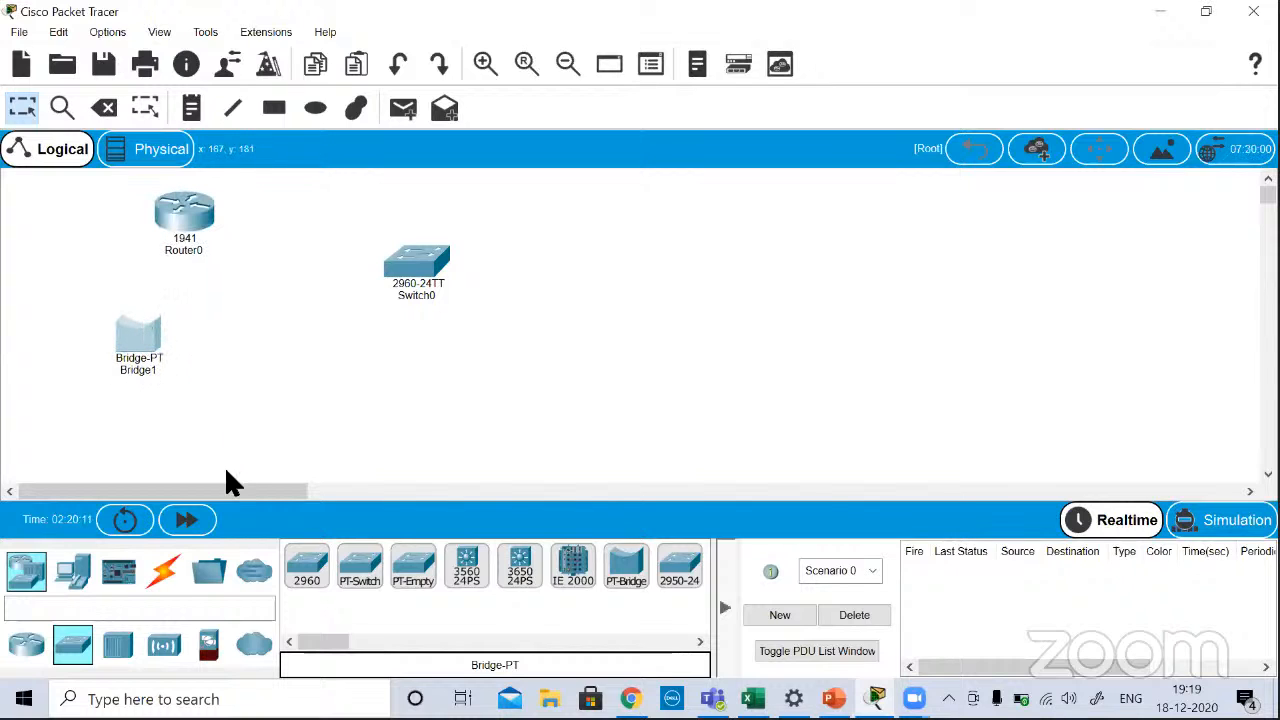
Step: Add a PT-Hub below the switch and a PT-Repeater to the right of it in the workspace
left_click(164, 645)
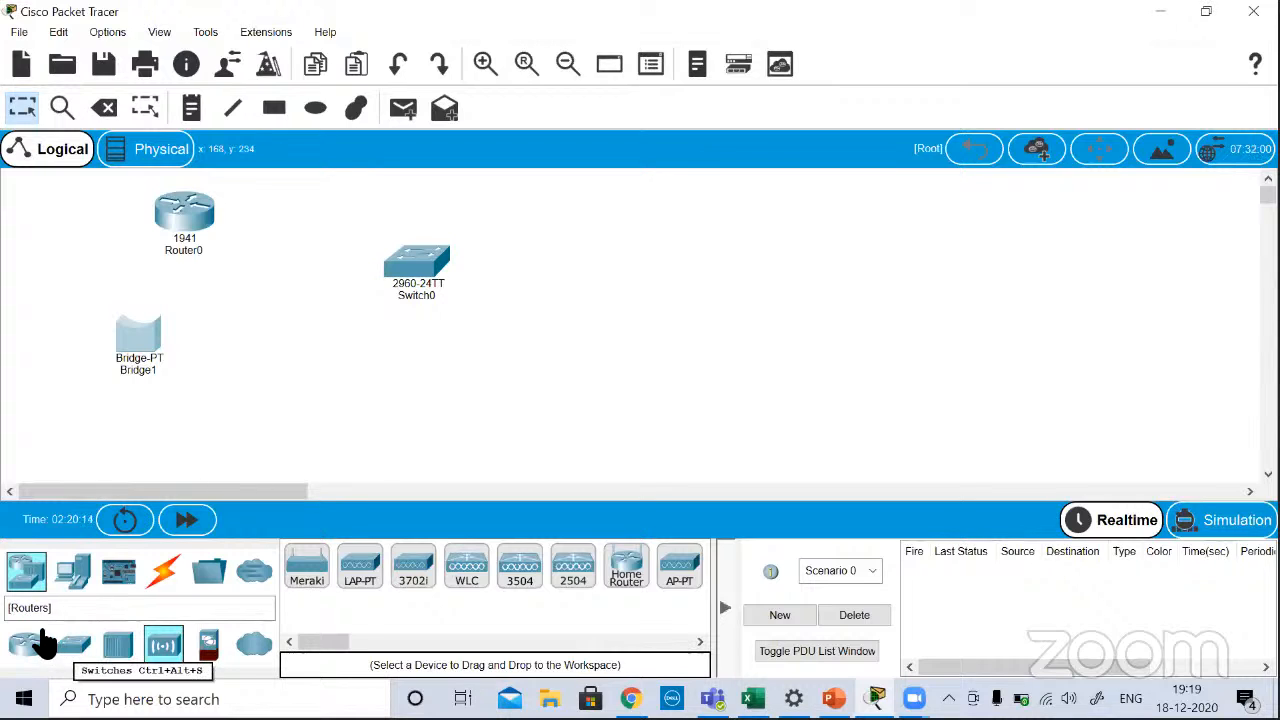
left_click(130, 650)
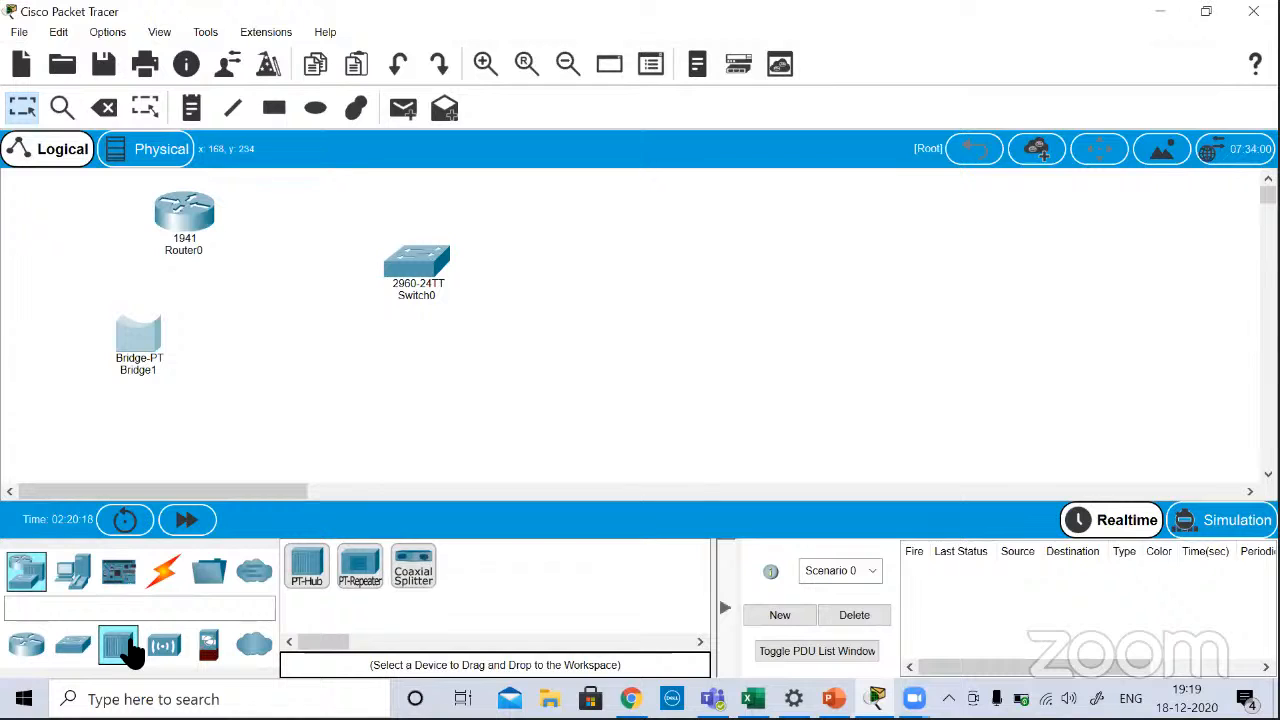
left_click_drag(307, 567, 418, 355)
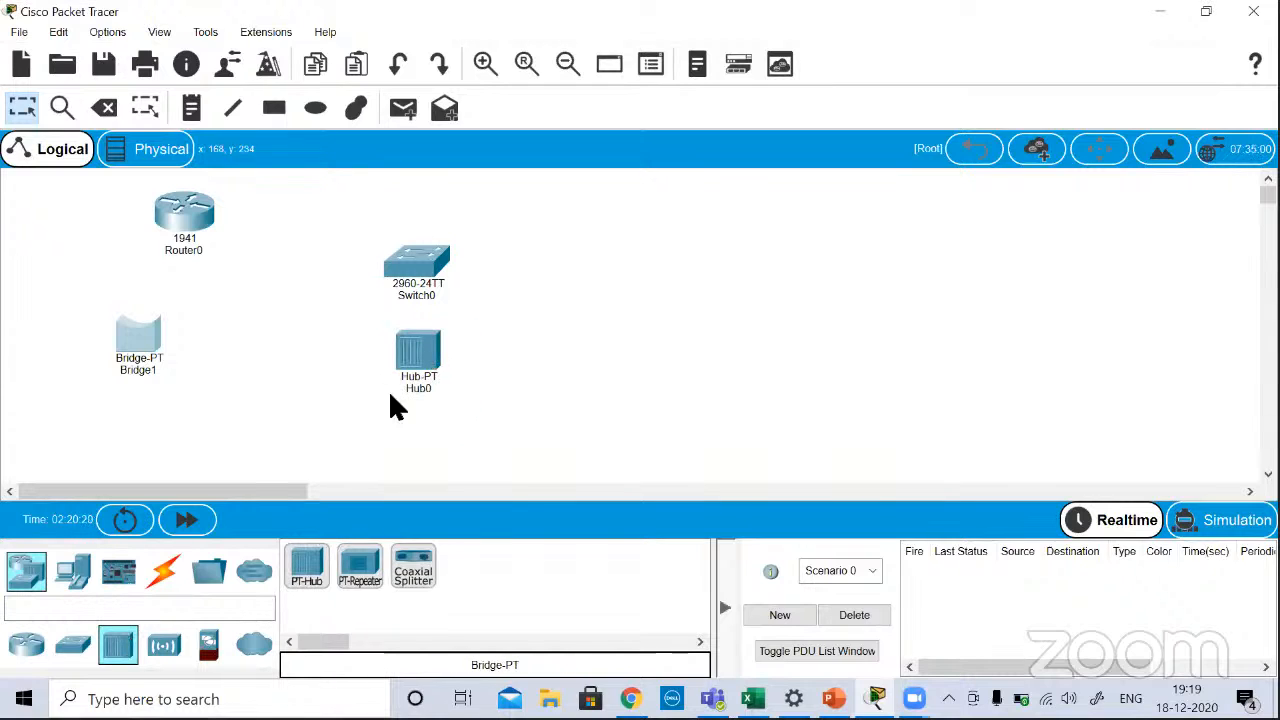
left_click_drag(358, 577, 579, 263)
Step: Arrange the switch and repeater in a row beside the router, with the hub beside the bridge below
left_click_drag(426, 247, 300, 205)
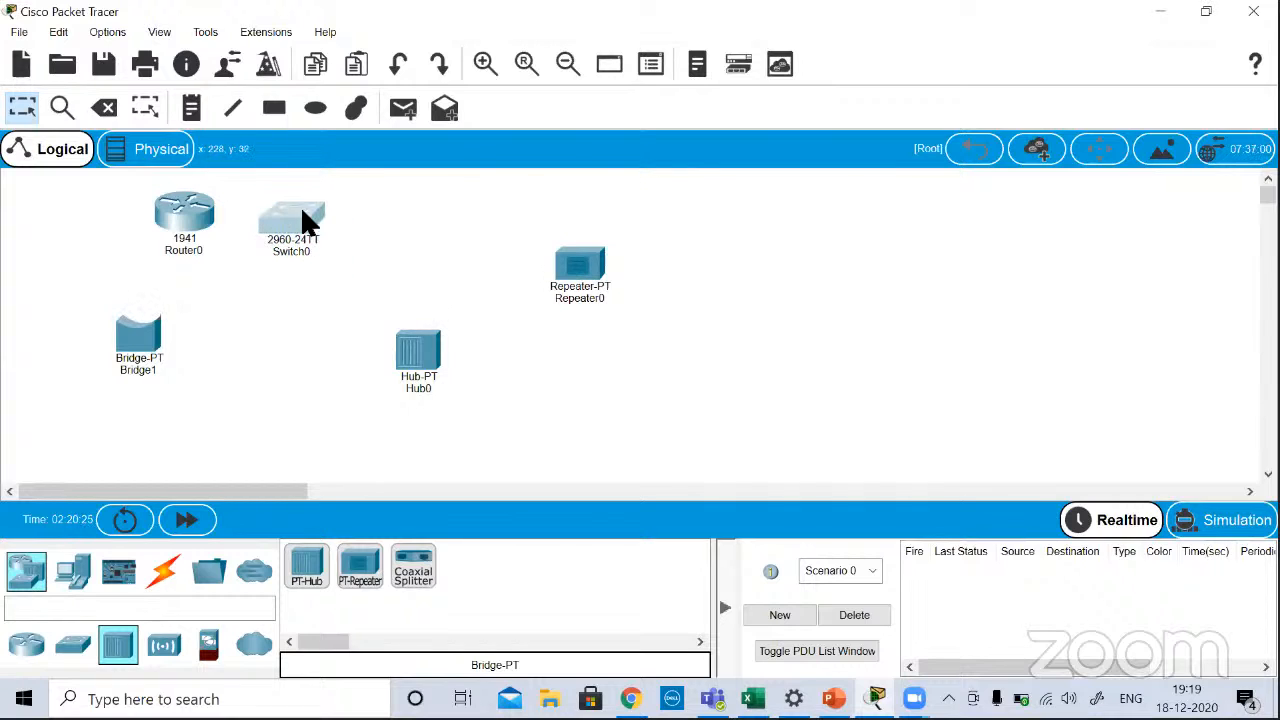
left_click_drag(151, 340, 168, 340)
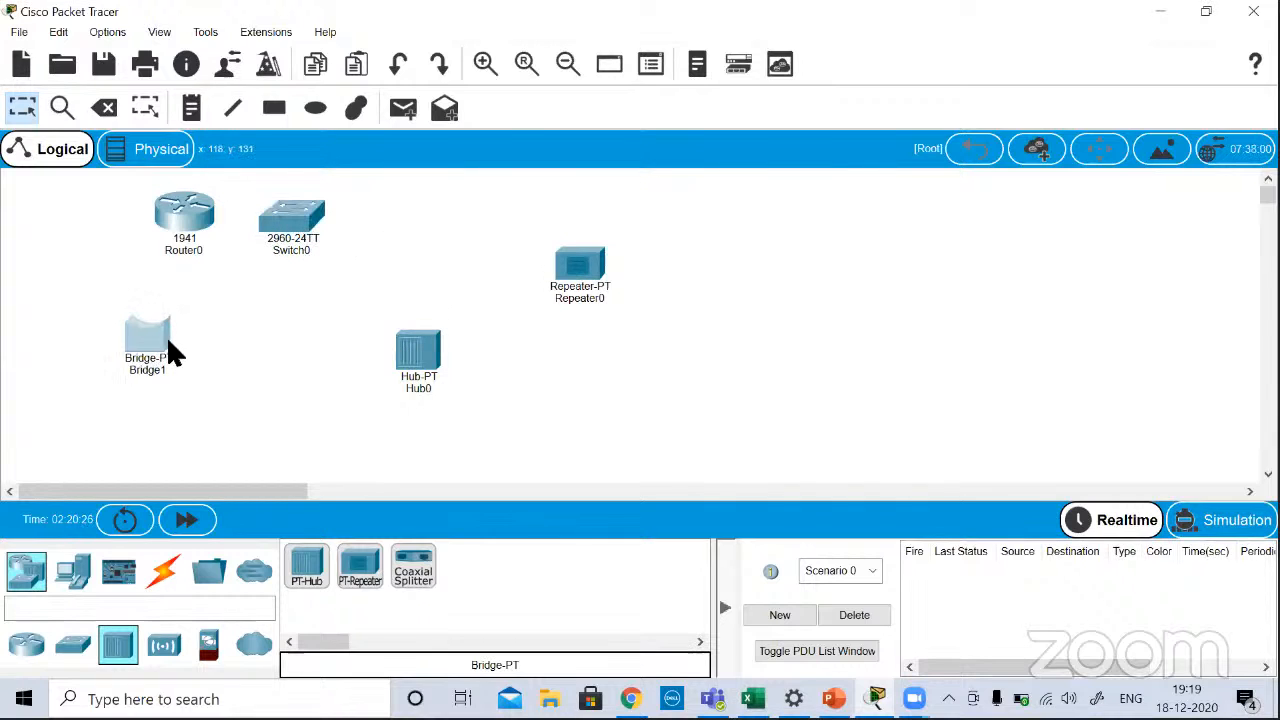
left_click_drag(437, 368, 312, 345)
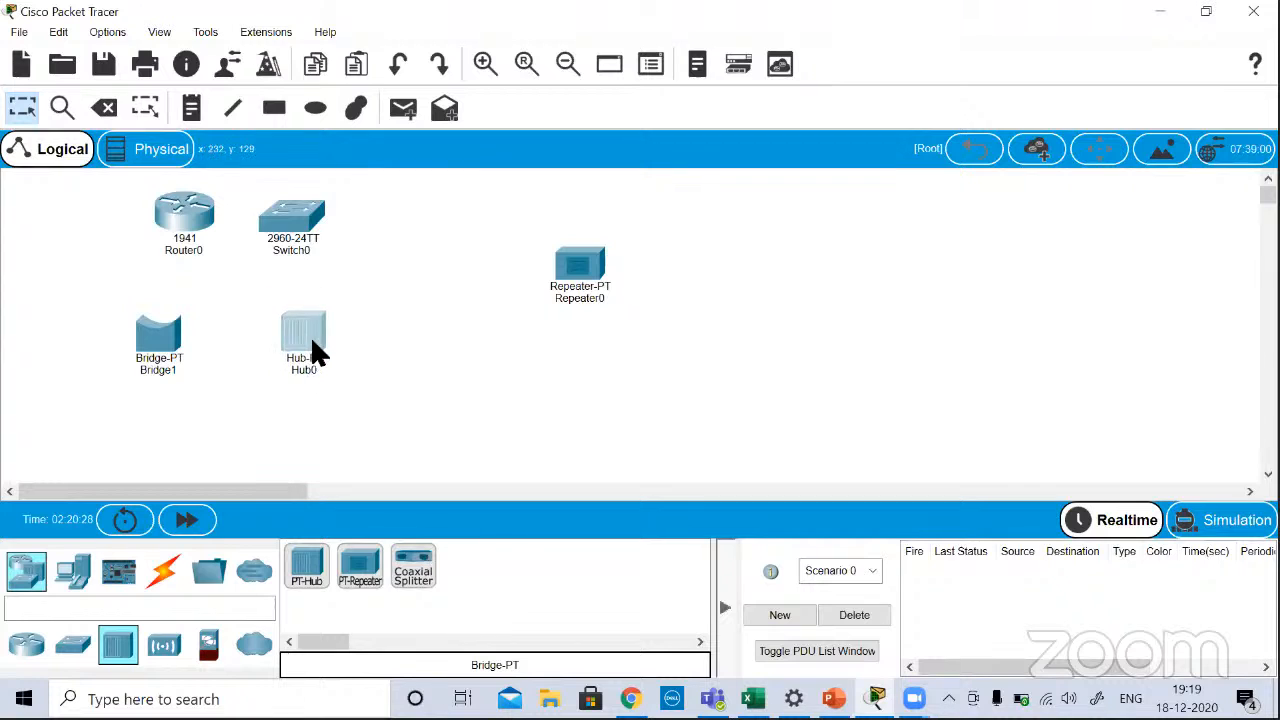
left_click_drag(570, 278, 460, 236)
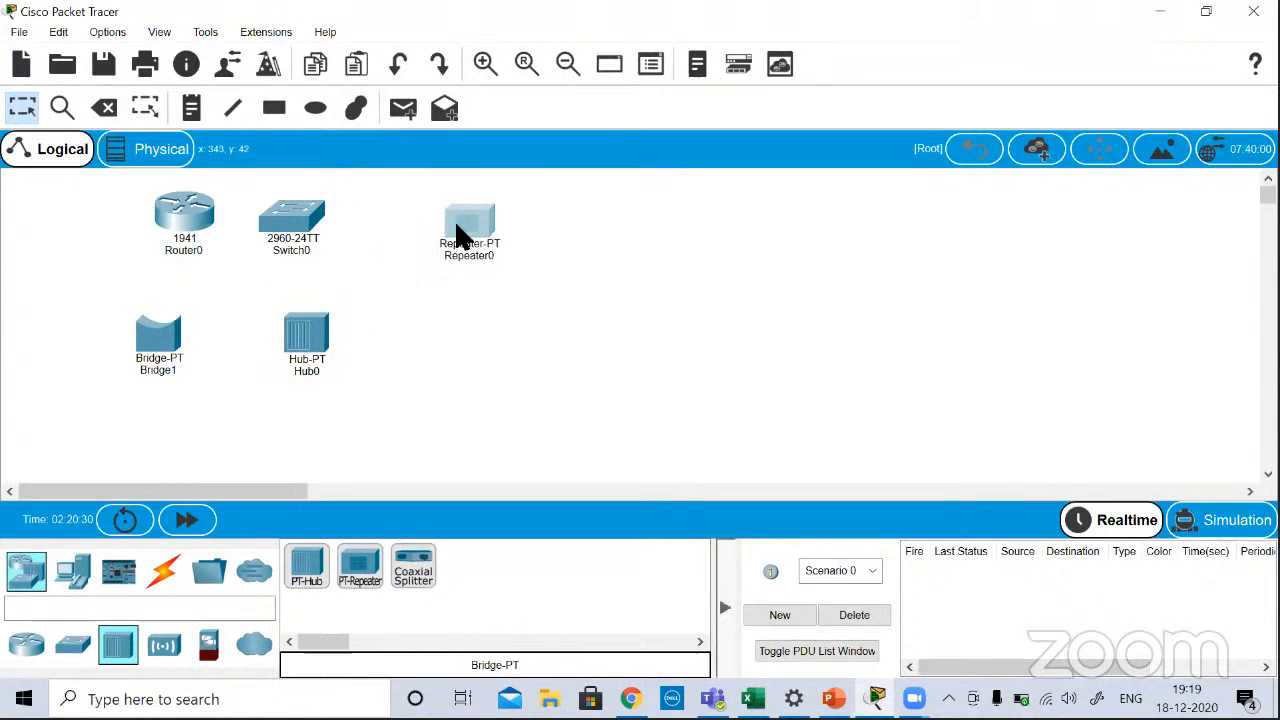
left_click(461, 377)
Step: Add a 5506-X security appliance to the empty area of the workspace well to the right of the repeater
left_click(26, 650)
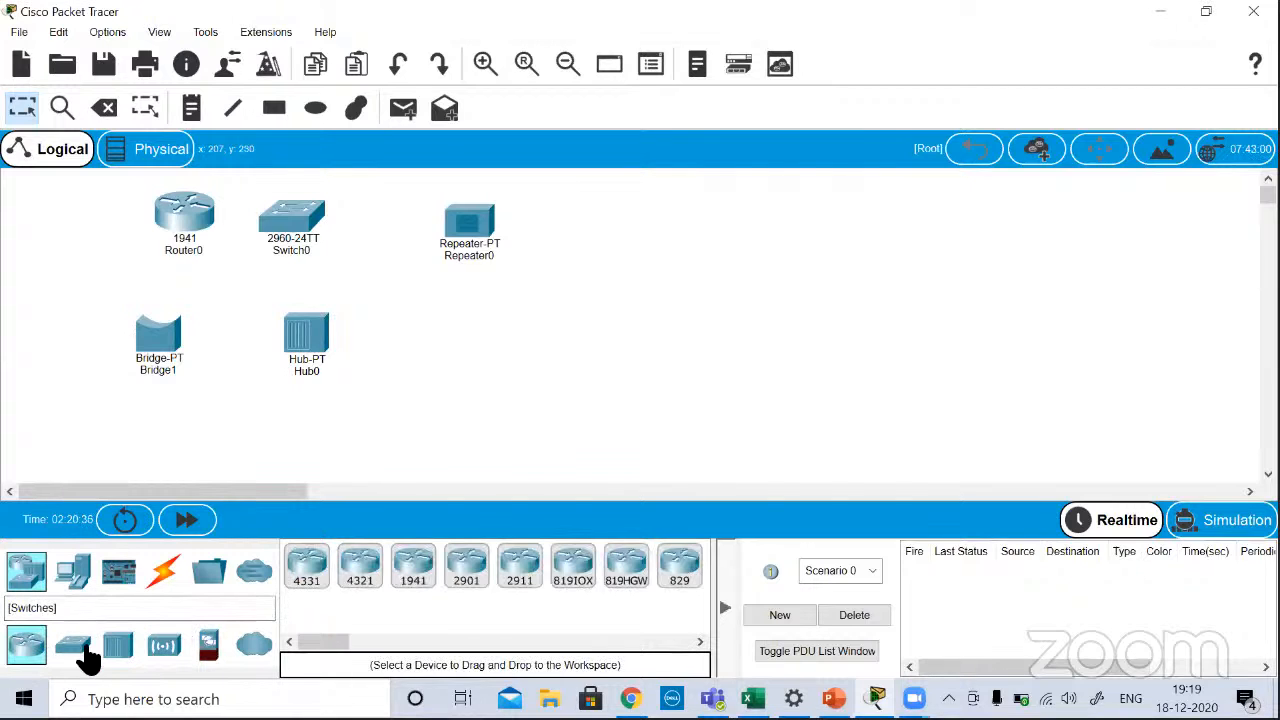
left_click(88, 650)
left_click(120, 650)
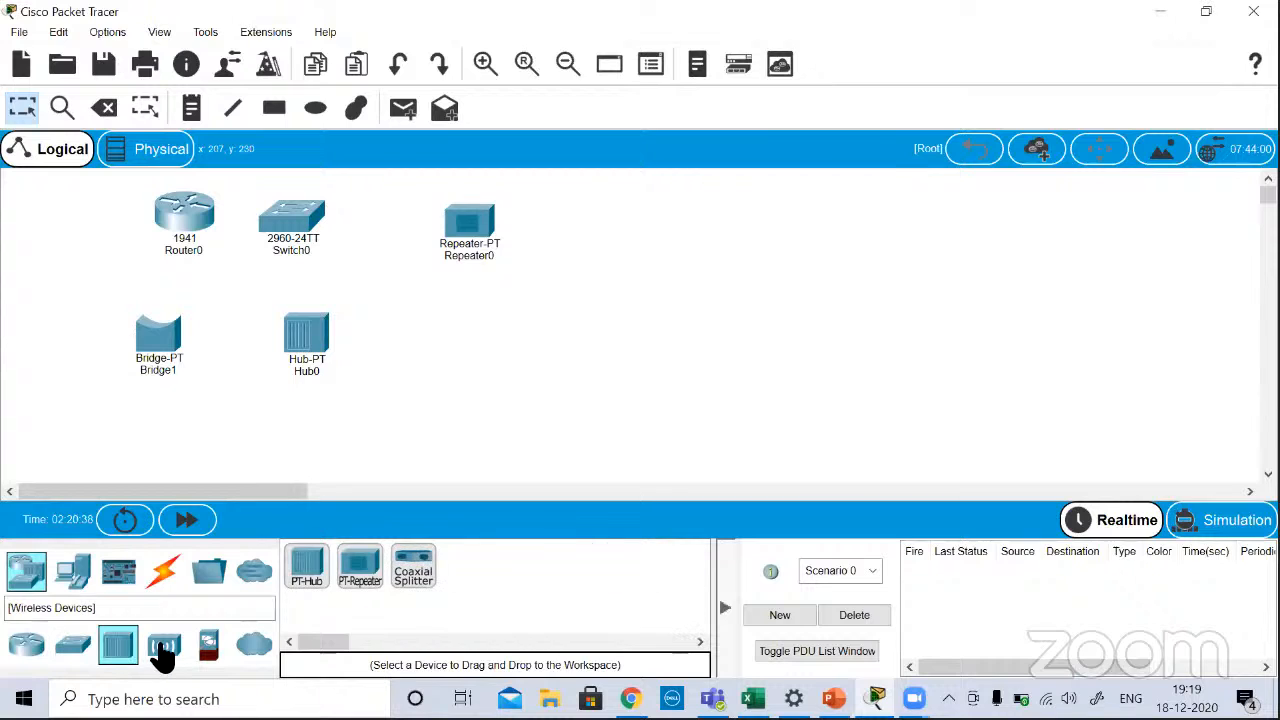
left_click(166, 650)
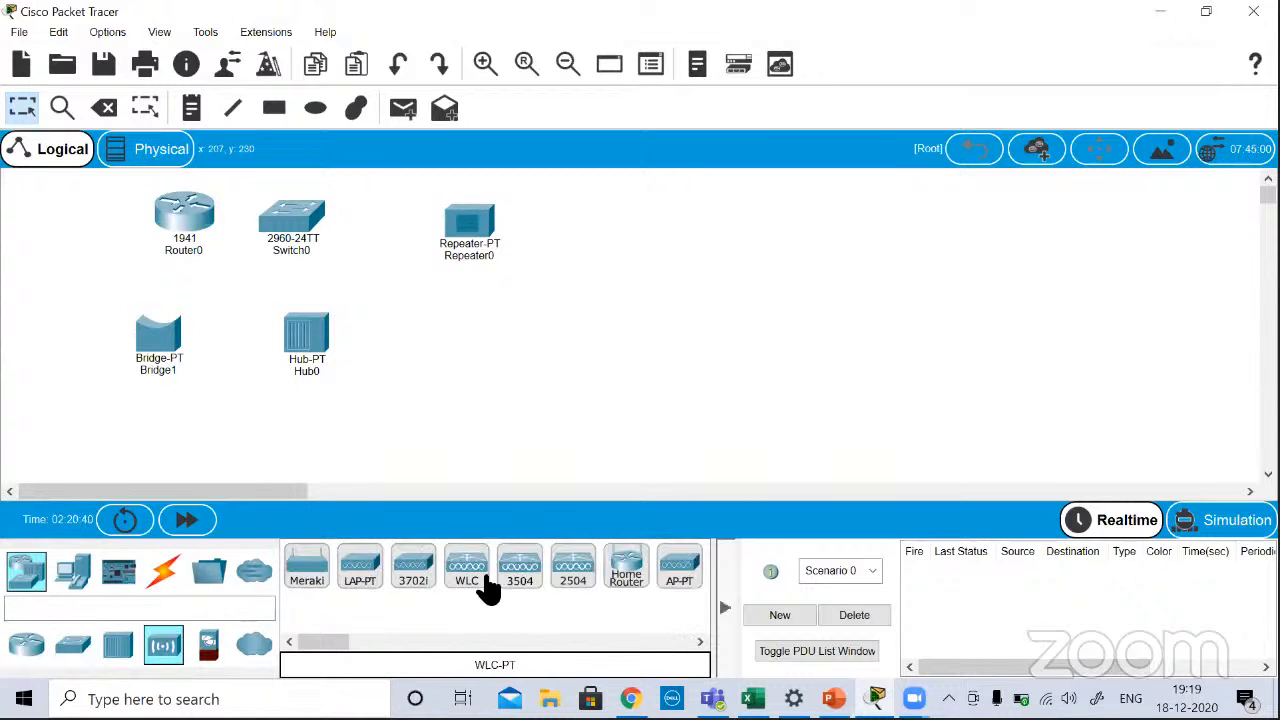
left_click(209, 645)
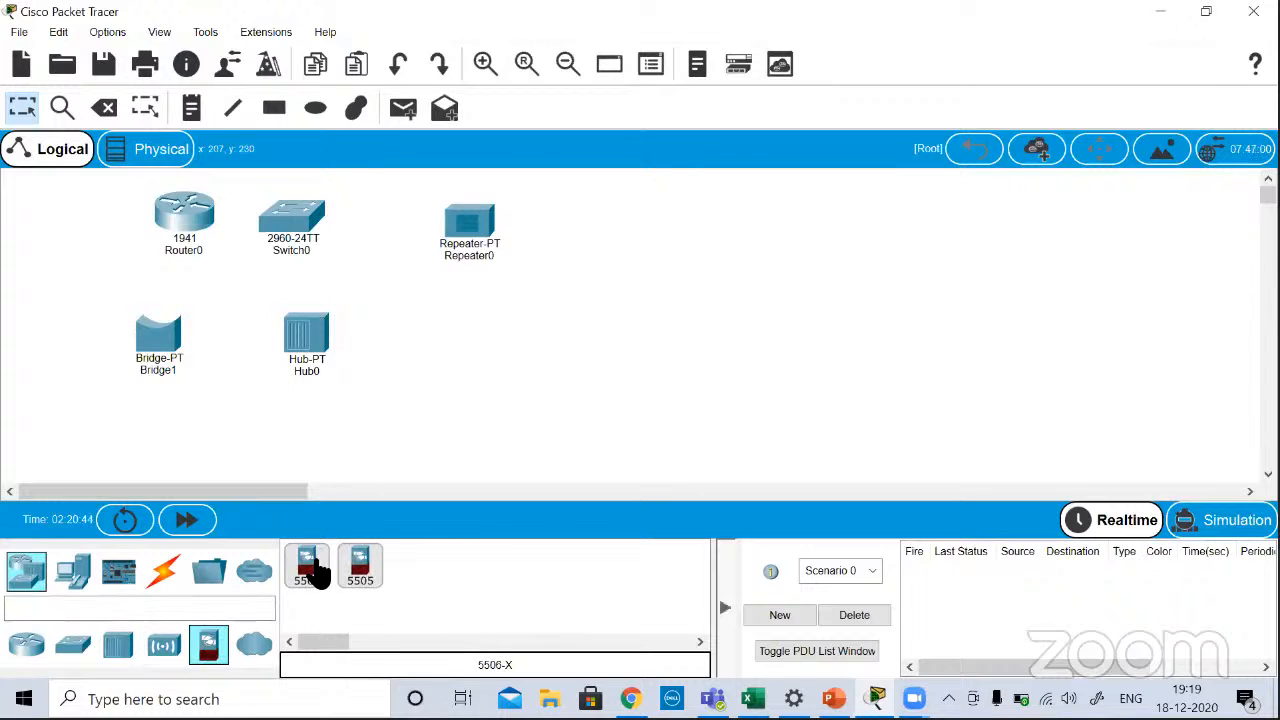
left_click_drag(306, 568, 800, 262)
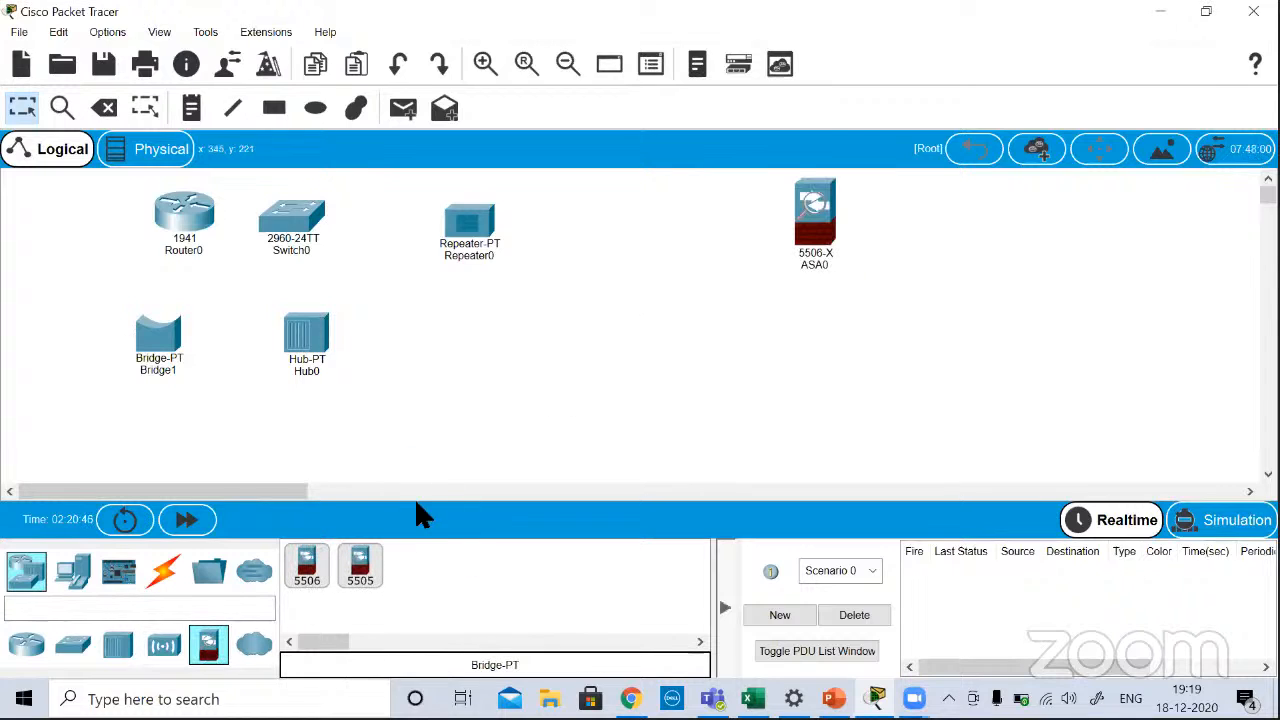
Step: Add a PC, a laptop, a server and an IP phone to the workspace around the security appliance
left_click(250, 648)
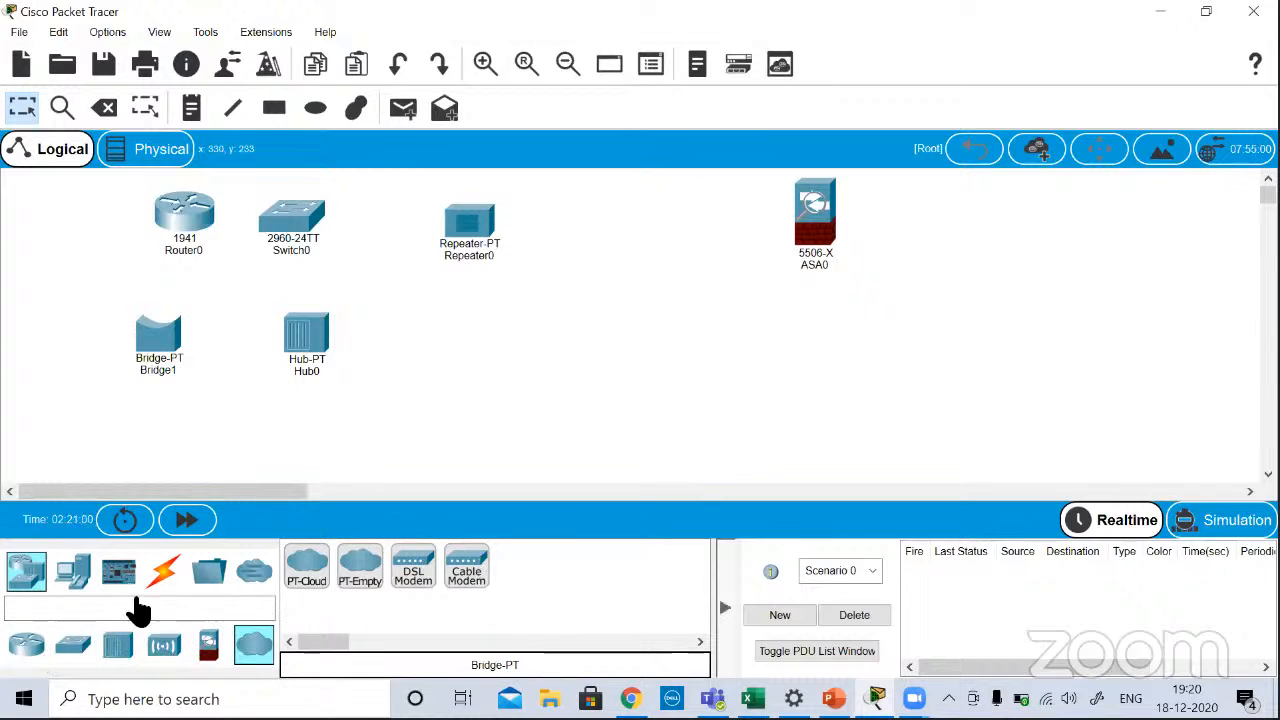
left_click(75, 572)
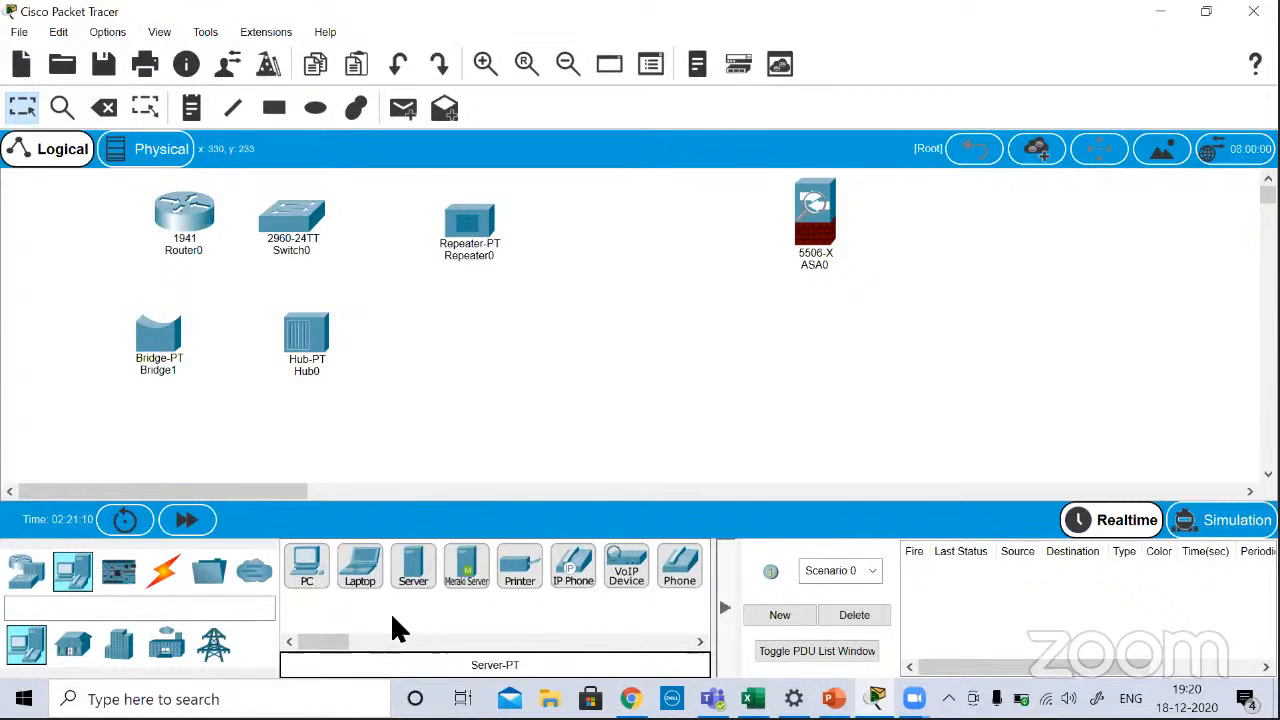
left_click_drag(305, 565, 748, 418)
left_click_drag(368, 568, 880, 392)
left_click_drag(420, 578, 1005, 290)
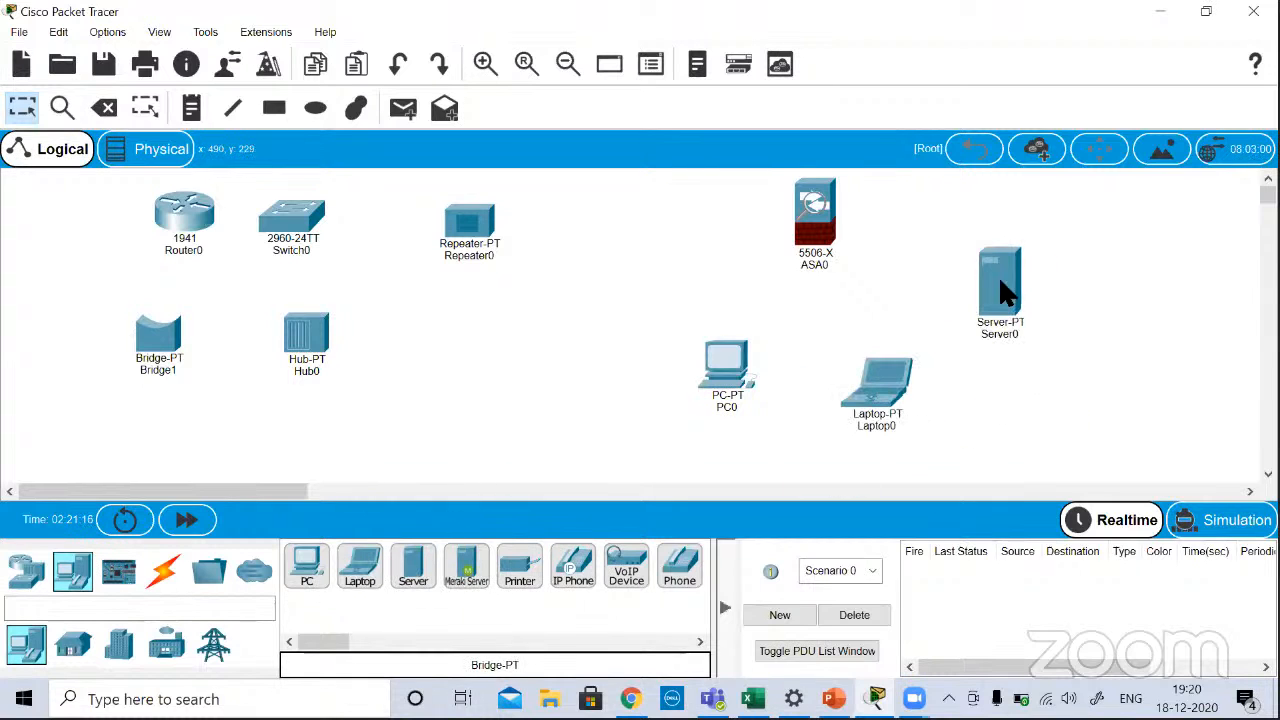
left_click_drag(600, 562, 1035, 408)
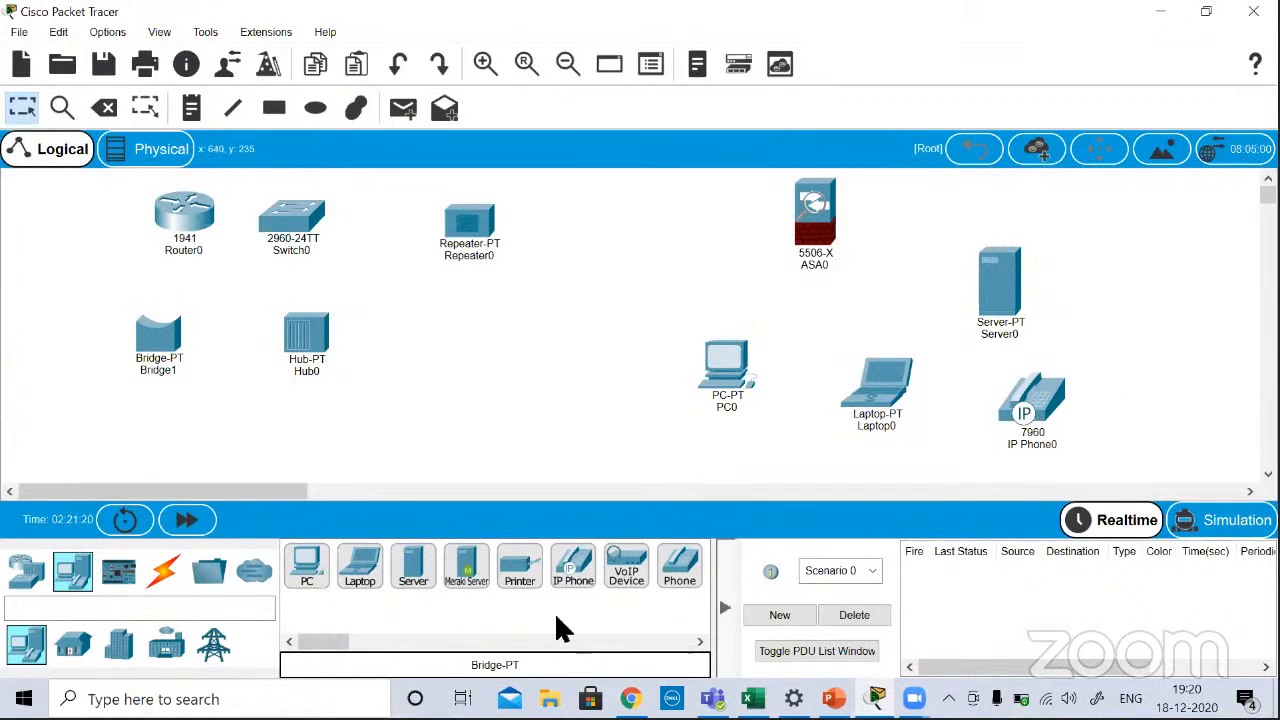
Step: Review the remaining end devices, the component boards and the available connection types
left_click(592, 638)
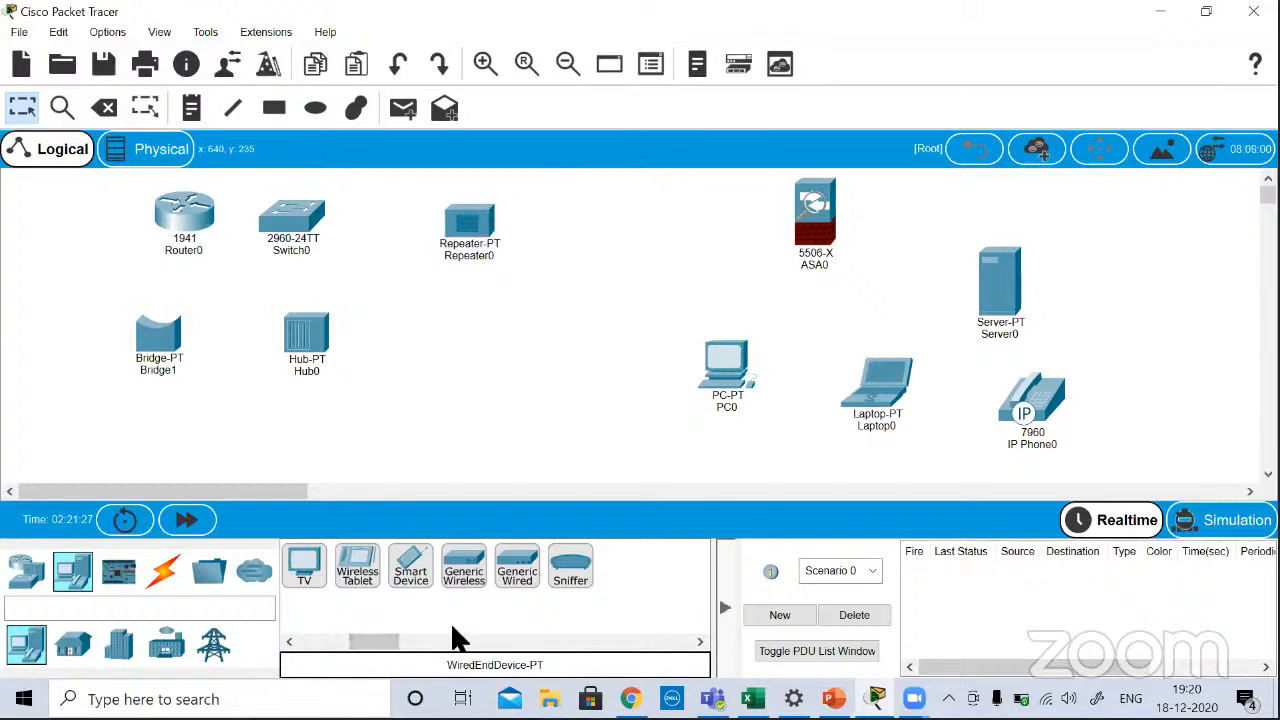
left_click(308, 640)
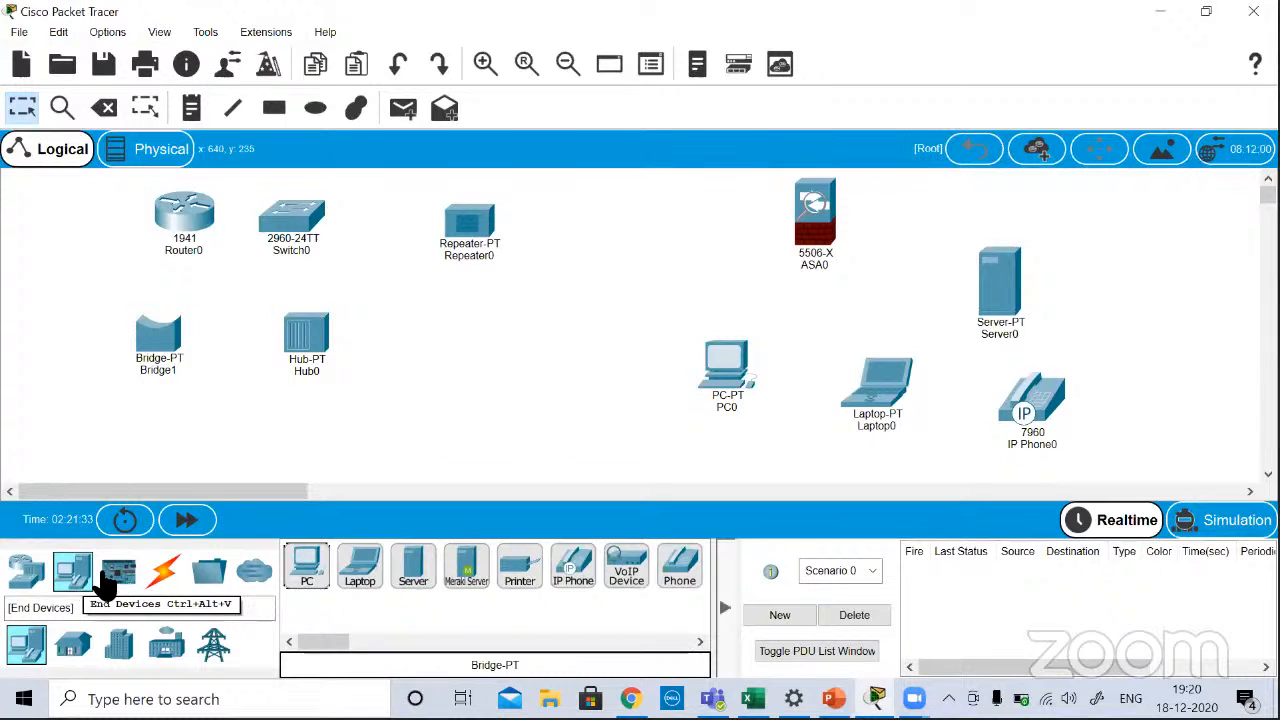
left_click(123, 580)
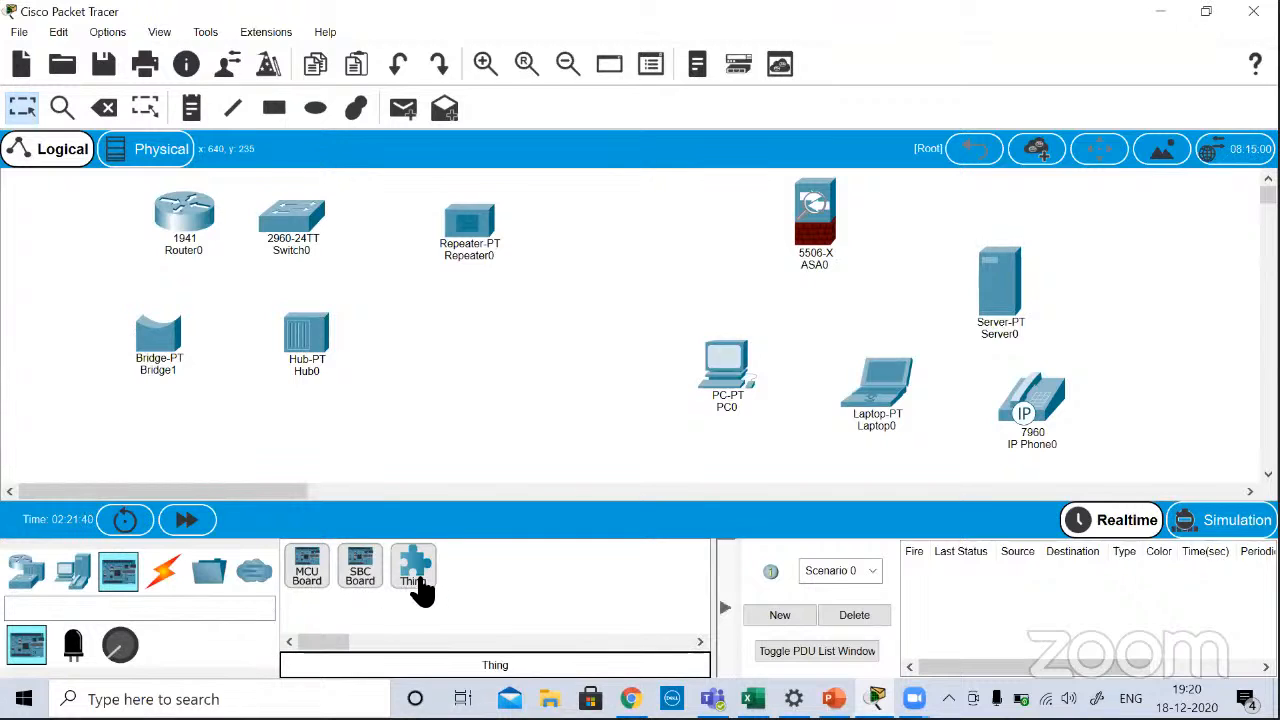
mouse_move(420, 590)
left_mouse_down()
mouse_move(440, 567)
mouse_move(466, 472)
mouse_move(426, 603)
left_mouse_up()
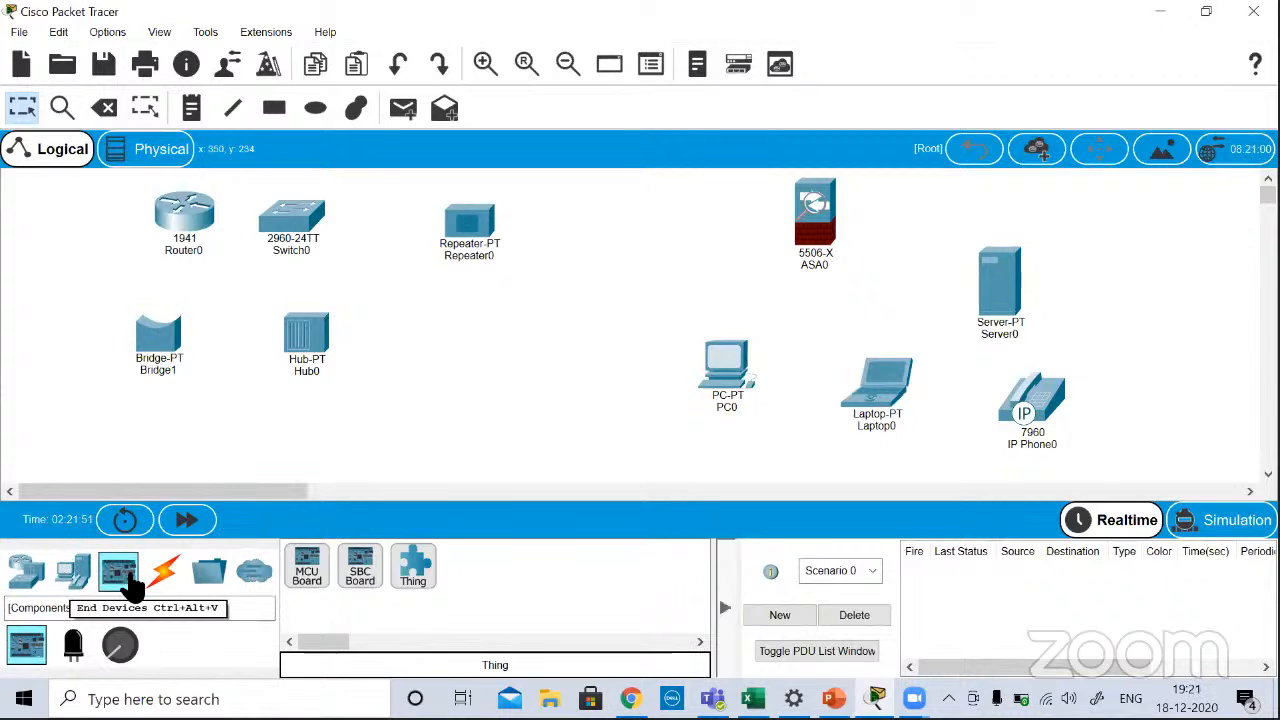
left_click(181, 578)
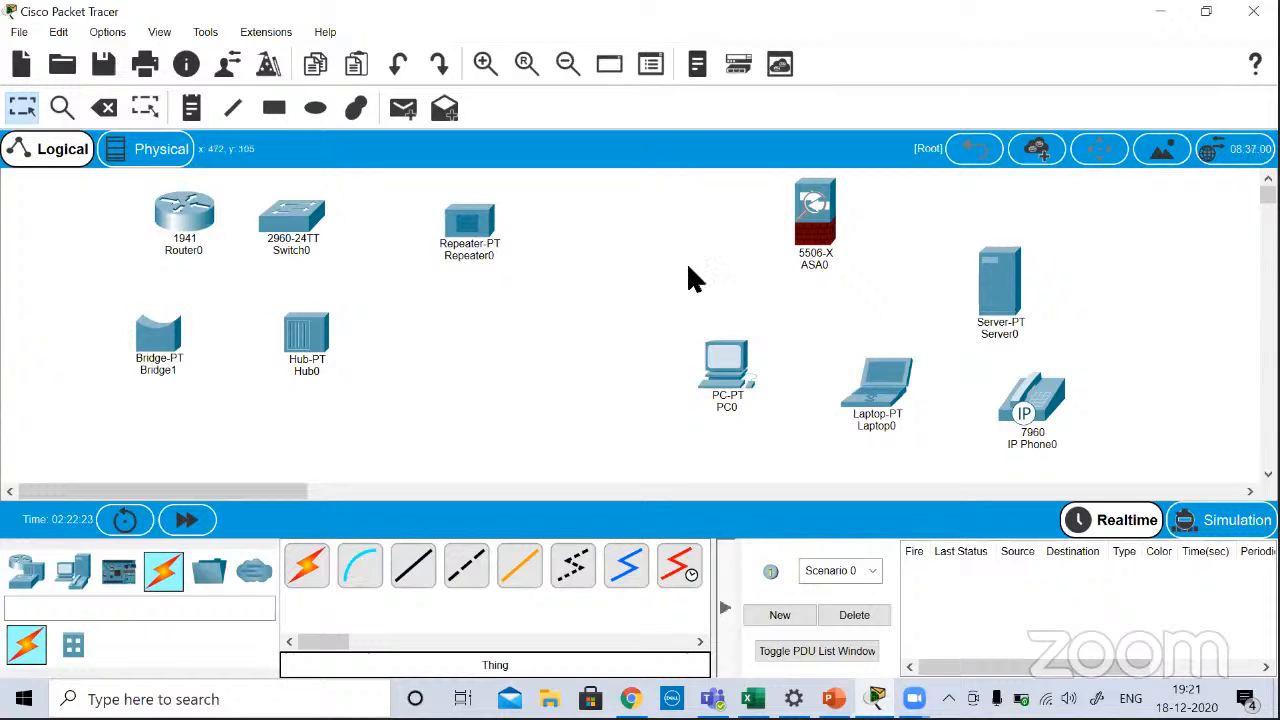
Step: Move the security appliance, server and IP phone beside the hub, and place the PC and laptop well apart in the upper right area
left_click_drag(817, 212, 359, 388)
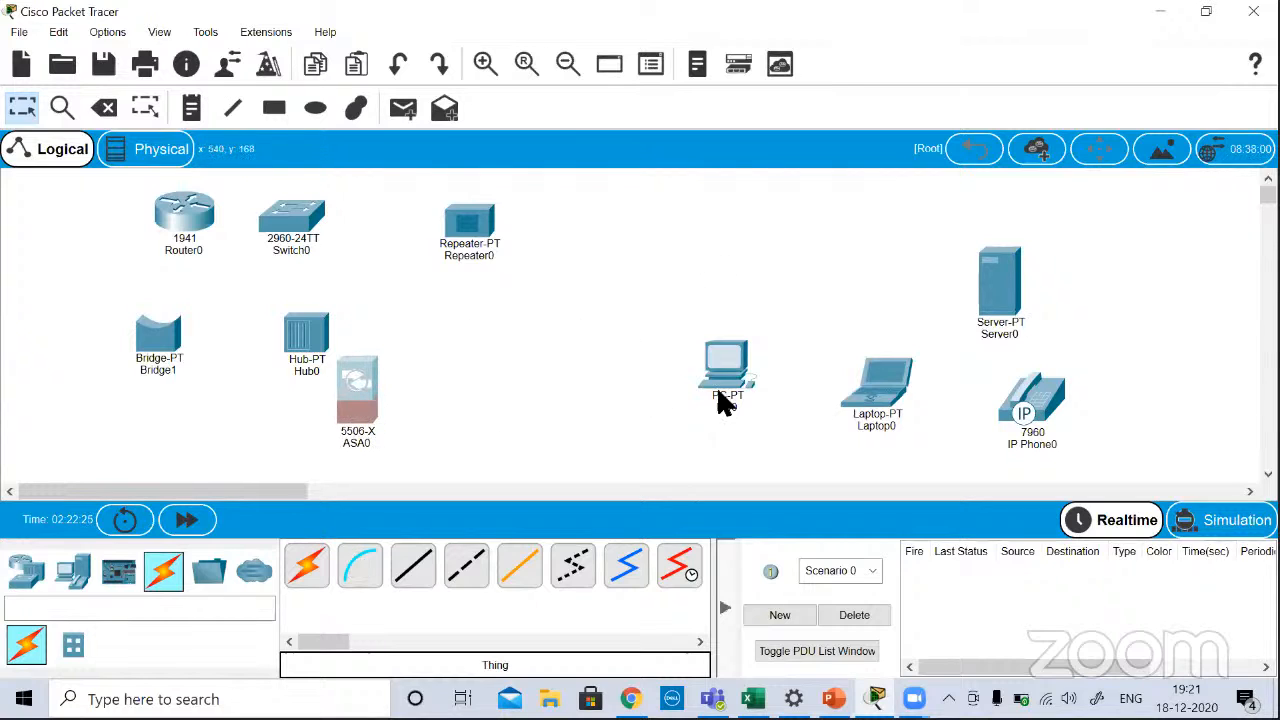
left_click_drag(718, 348, 786, 215)
left_click_drag(886, 360, 940, 181)
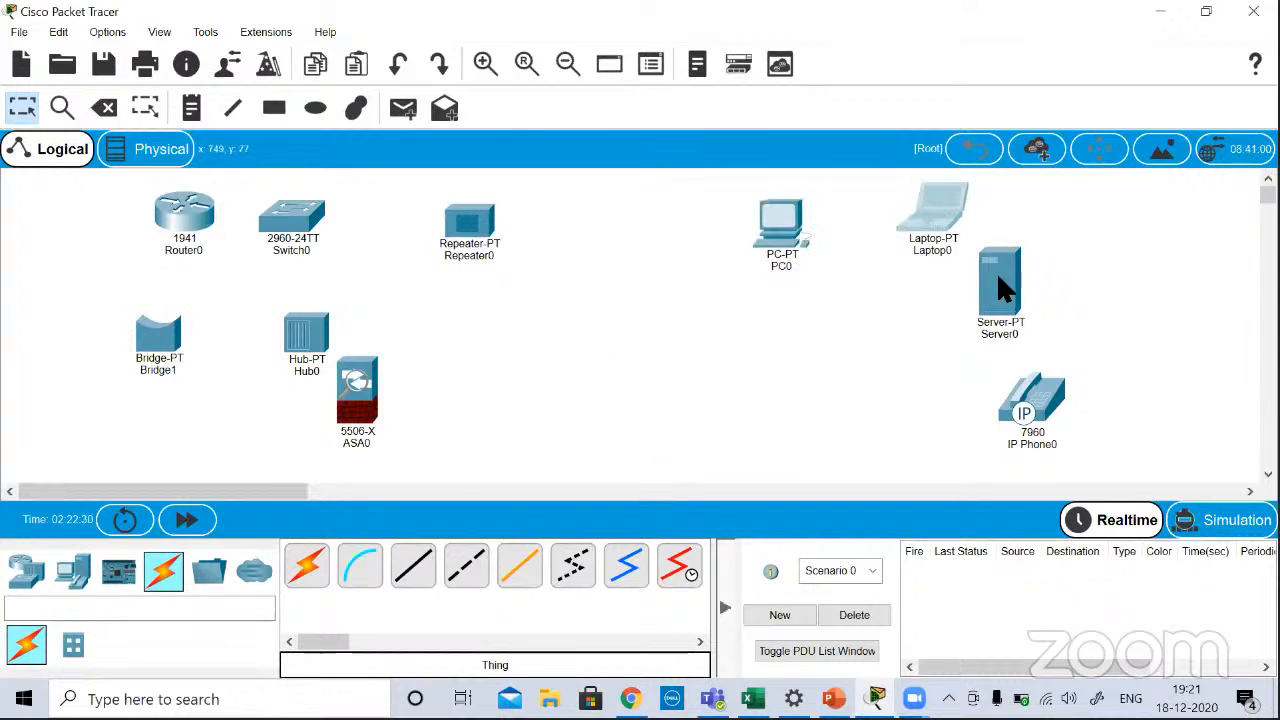
left_click_drag(1005, 288, 394, 349)
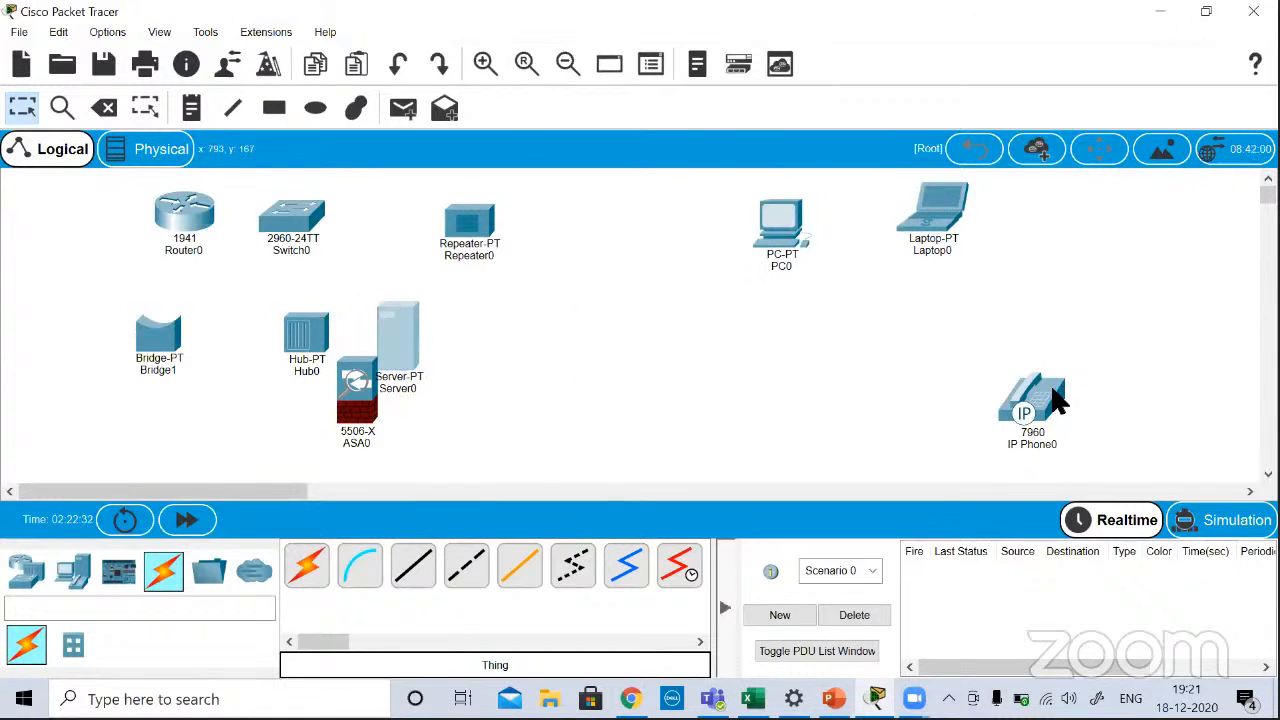
left_click_drag(1055, 398, 490, 312)
left_click_drag(940, 228, 1053, 233)
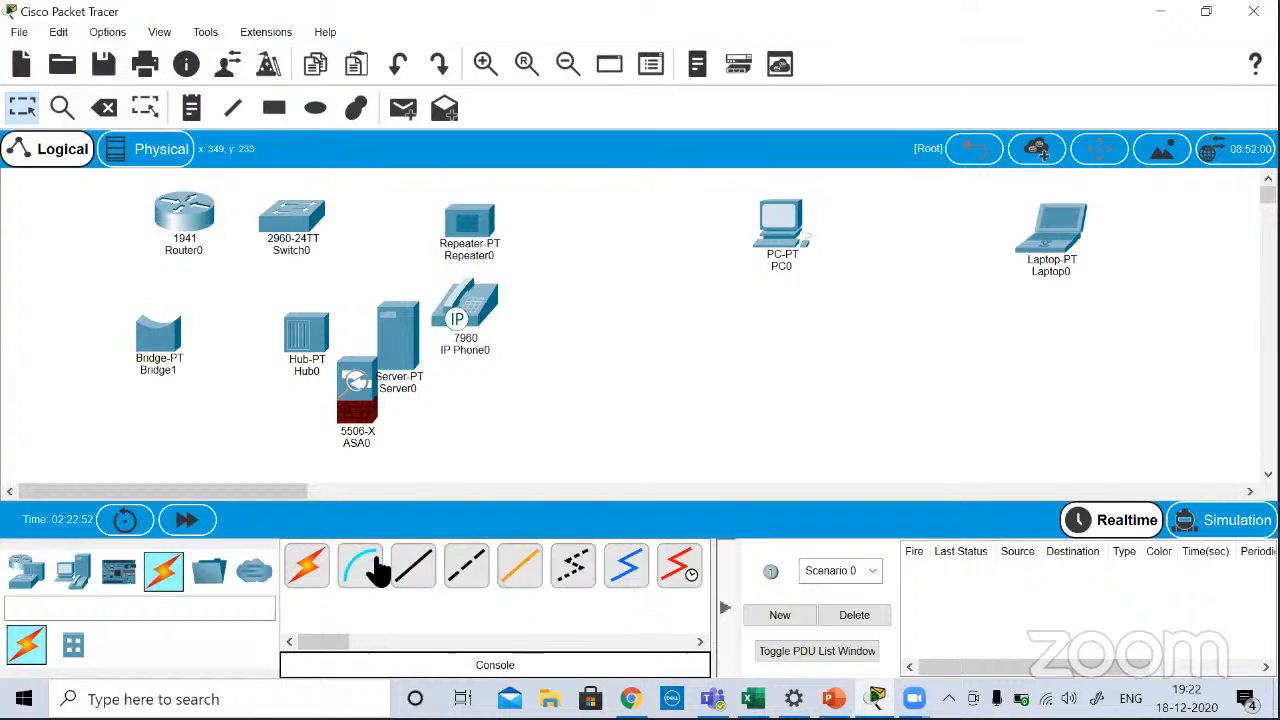
Step: Examine the cable types one after another, from console and copper straight-through to cross-over, fiber, phone, coaxial and Serial DCE
left_click(432, 588)
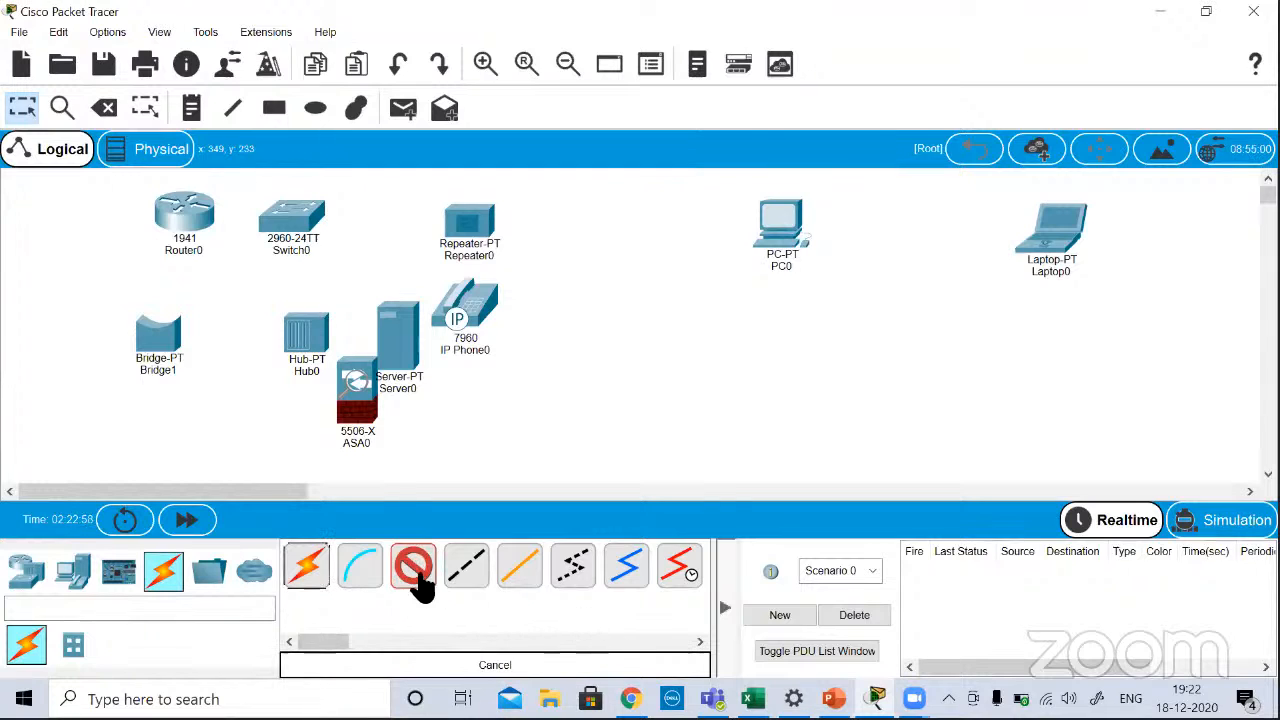
left_click(360, 570)
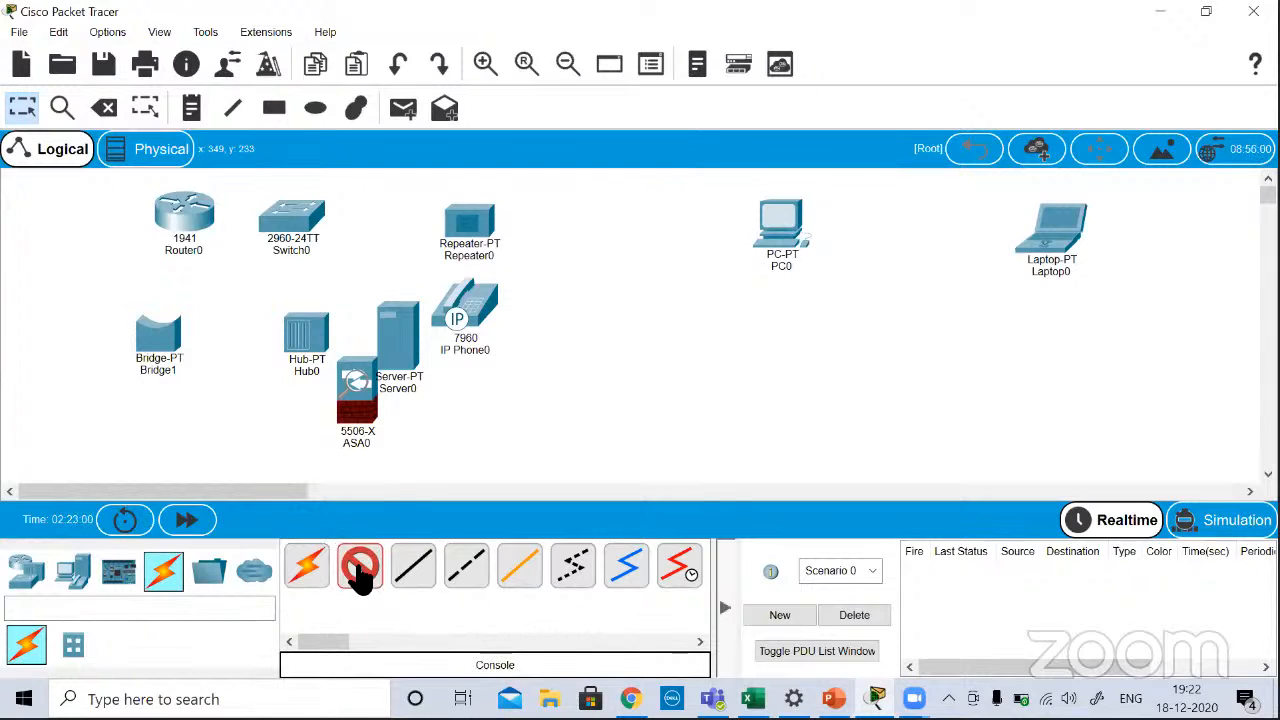
left_click(410, 575)
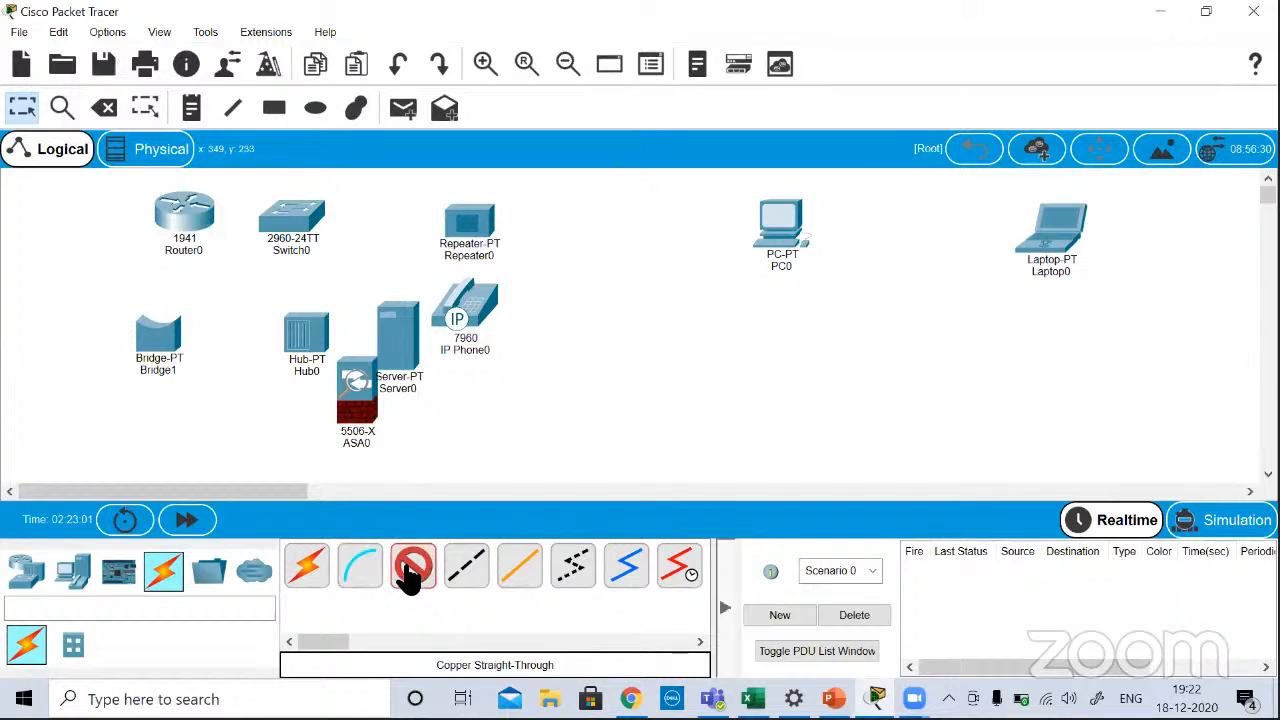
left_click(478, 580)
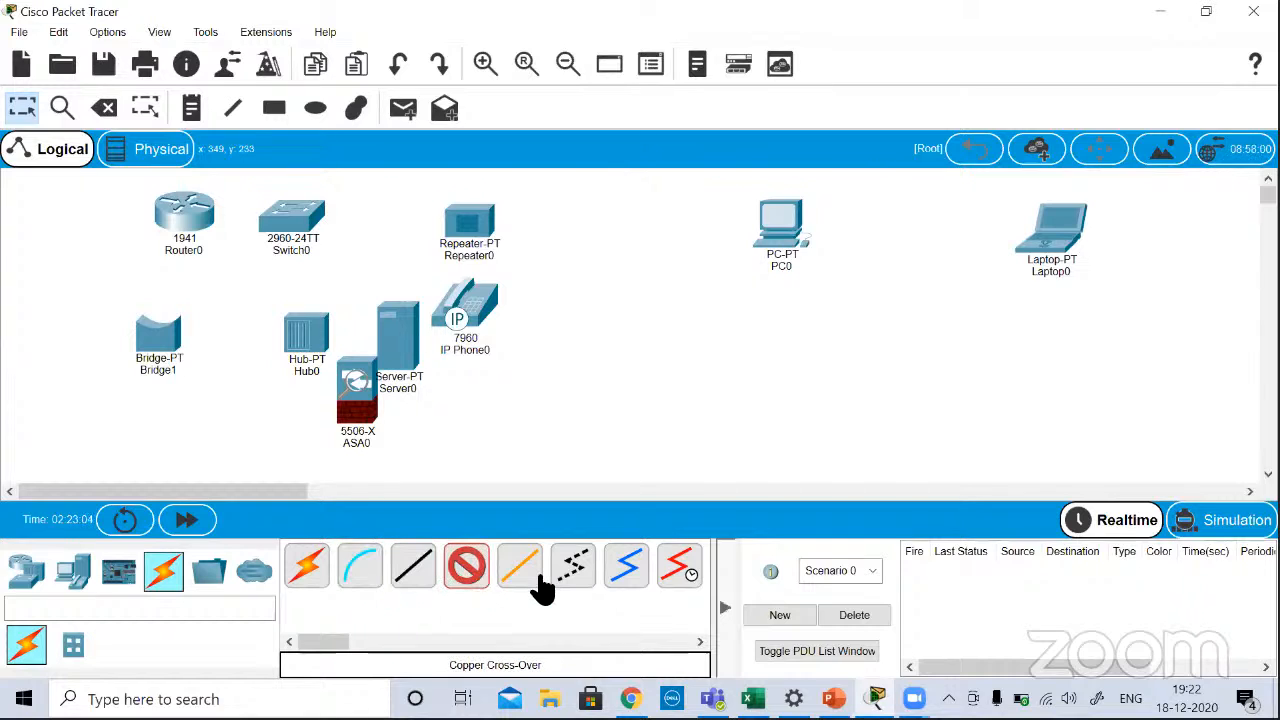
left_click(538, 586)
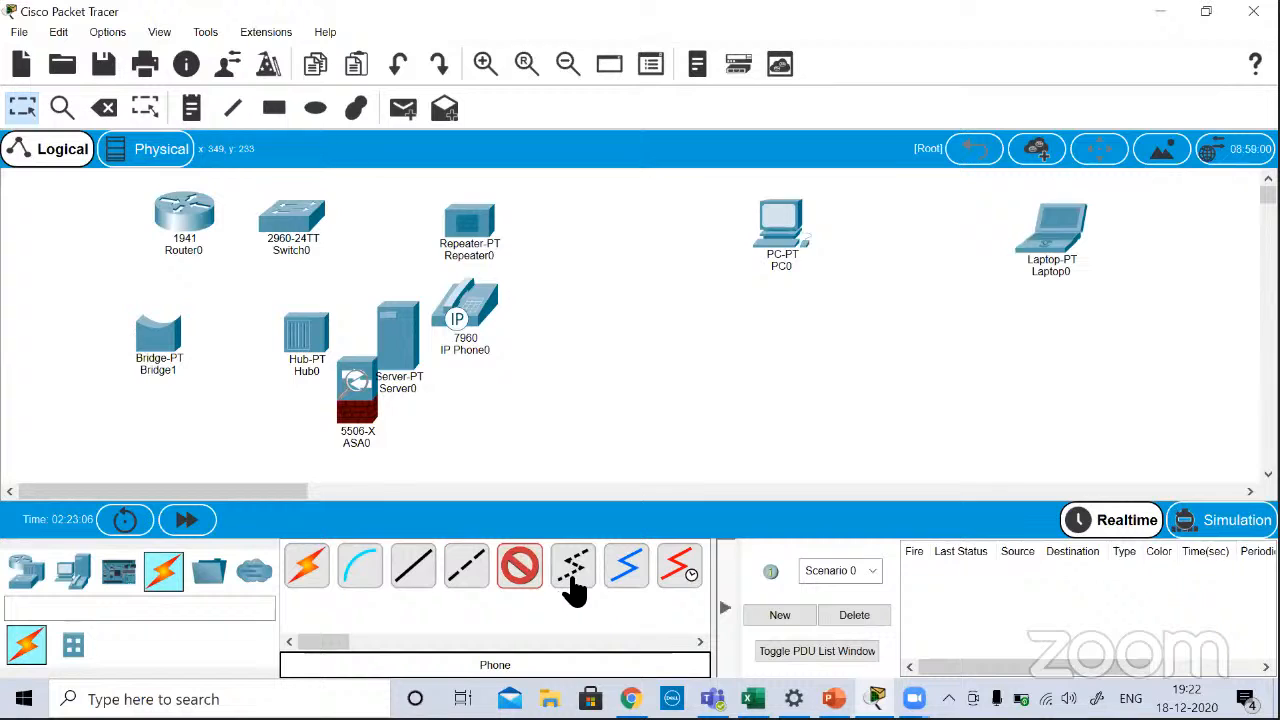
left_click(573, 585)
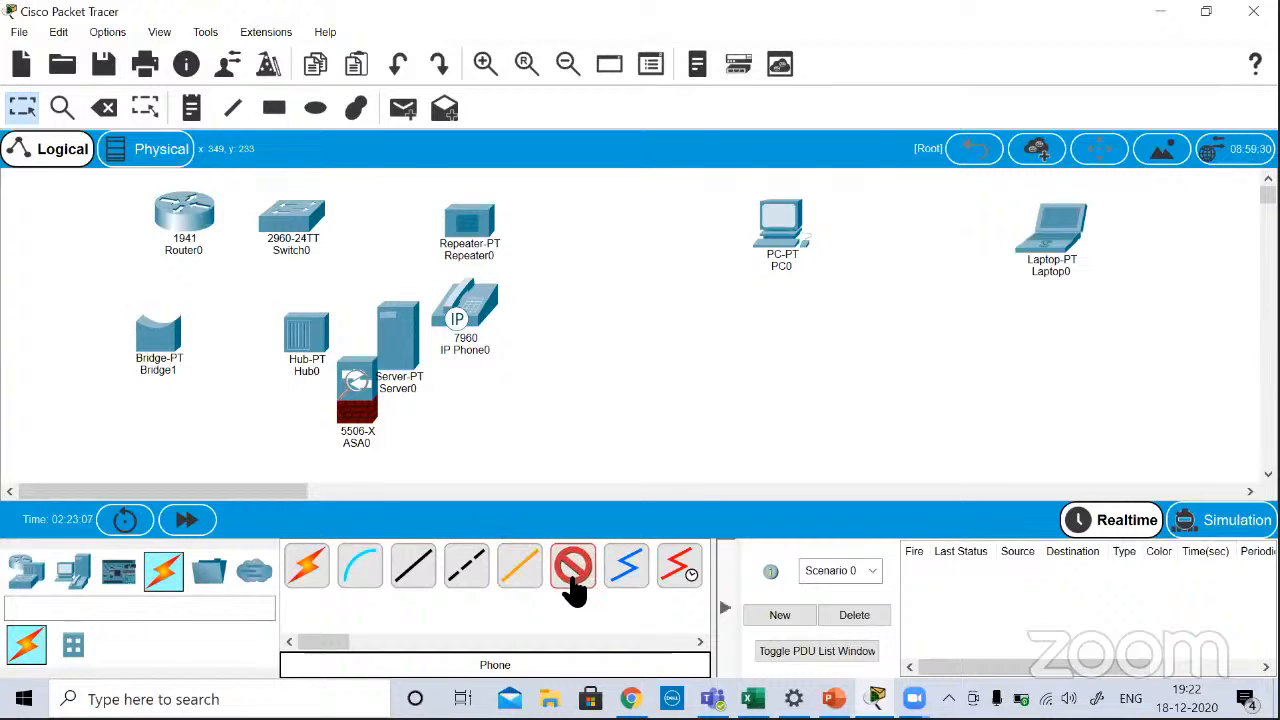
left_click(627, 580)
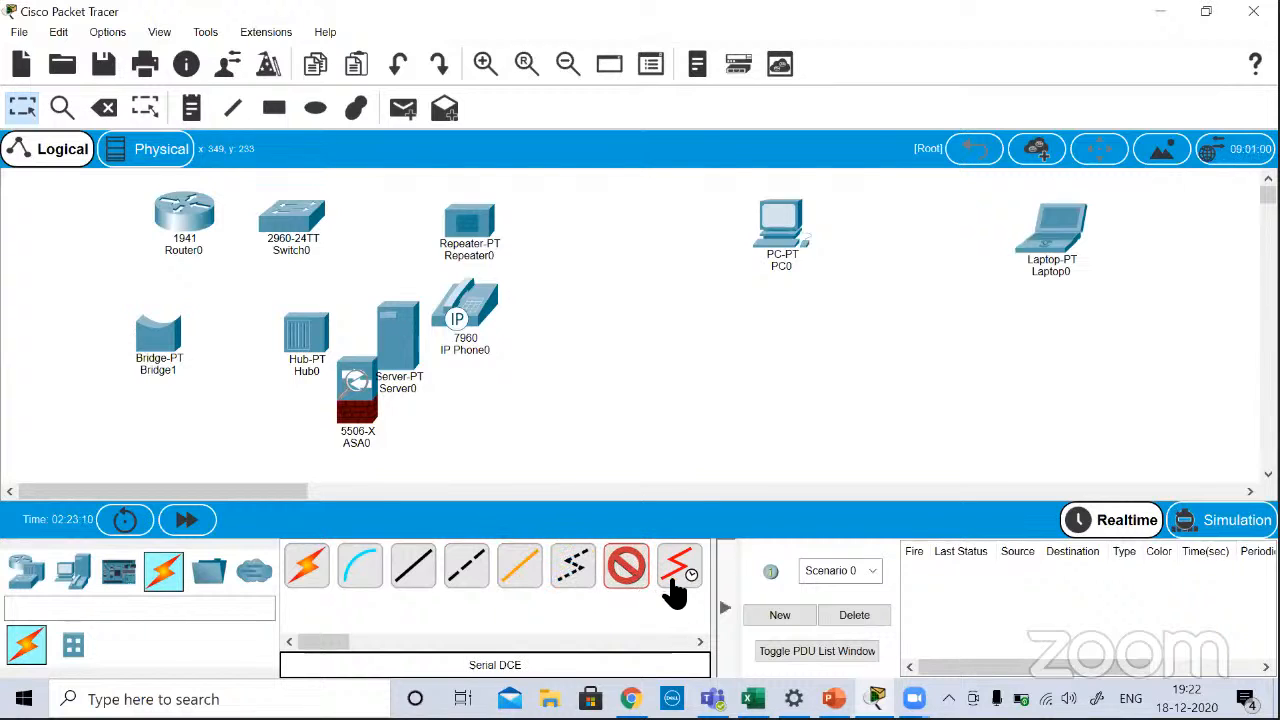
left_click(674, 586)
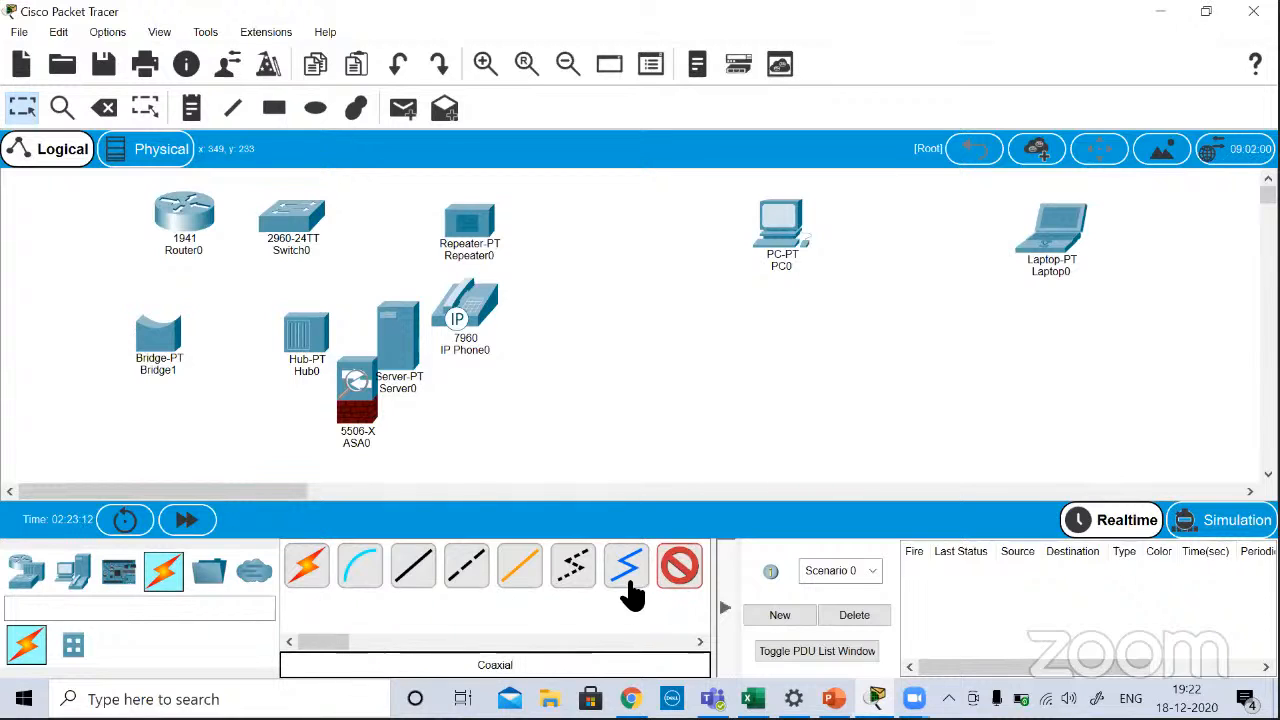
Step: Add a second PC directly below the first one and move the 2960 switch below the laptop
left_click(630, 641)
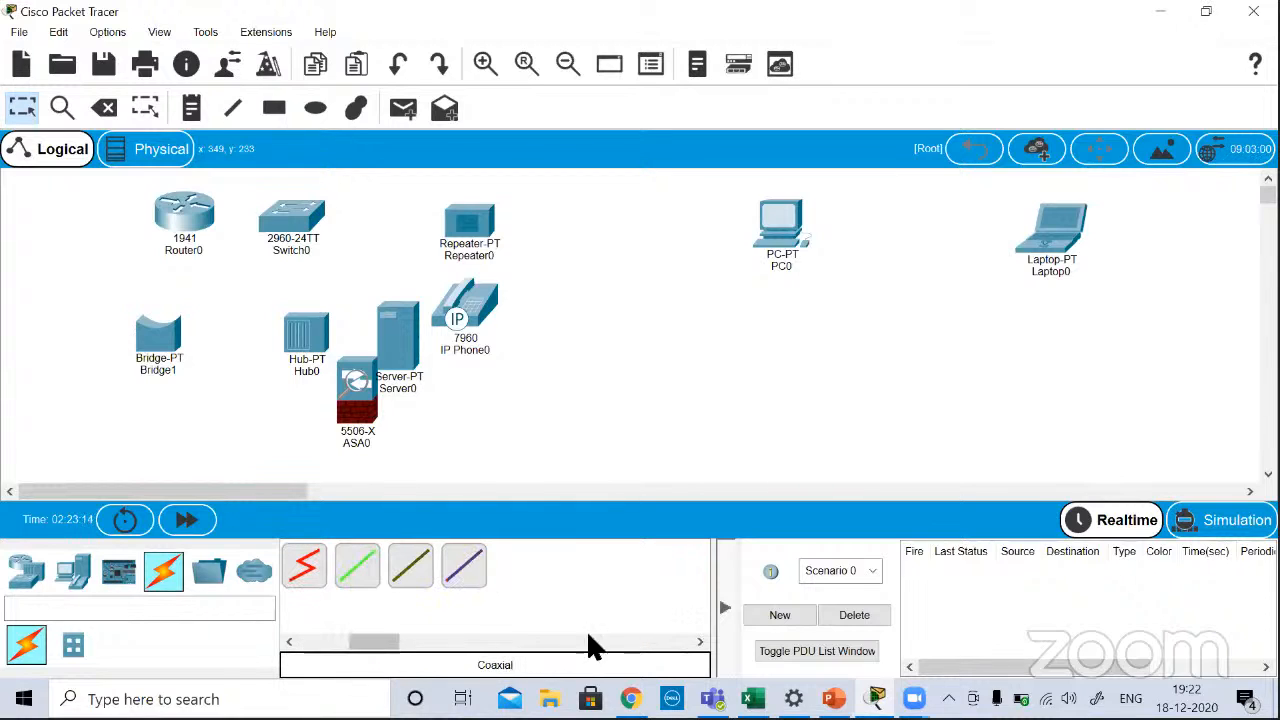
left_click(313, 640)
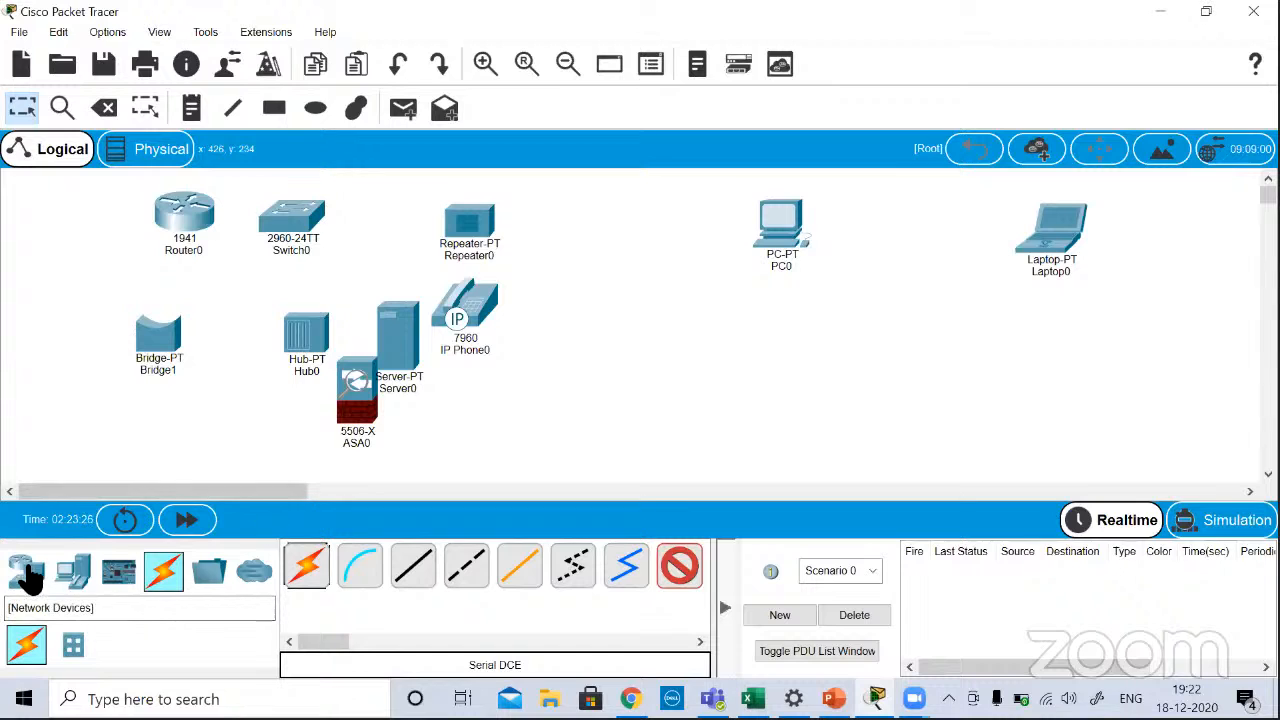
left_click(76, 580)
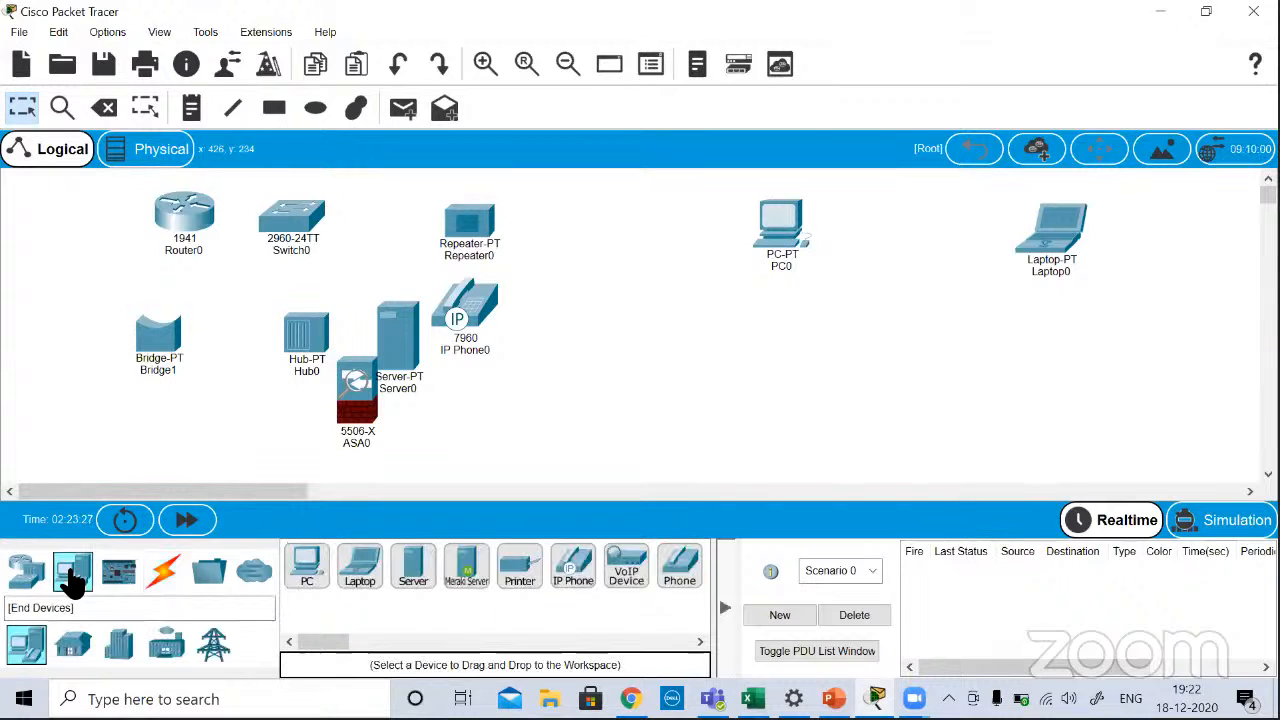
left_click(308, 567)
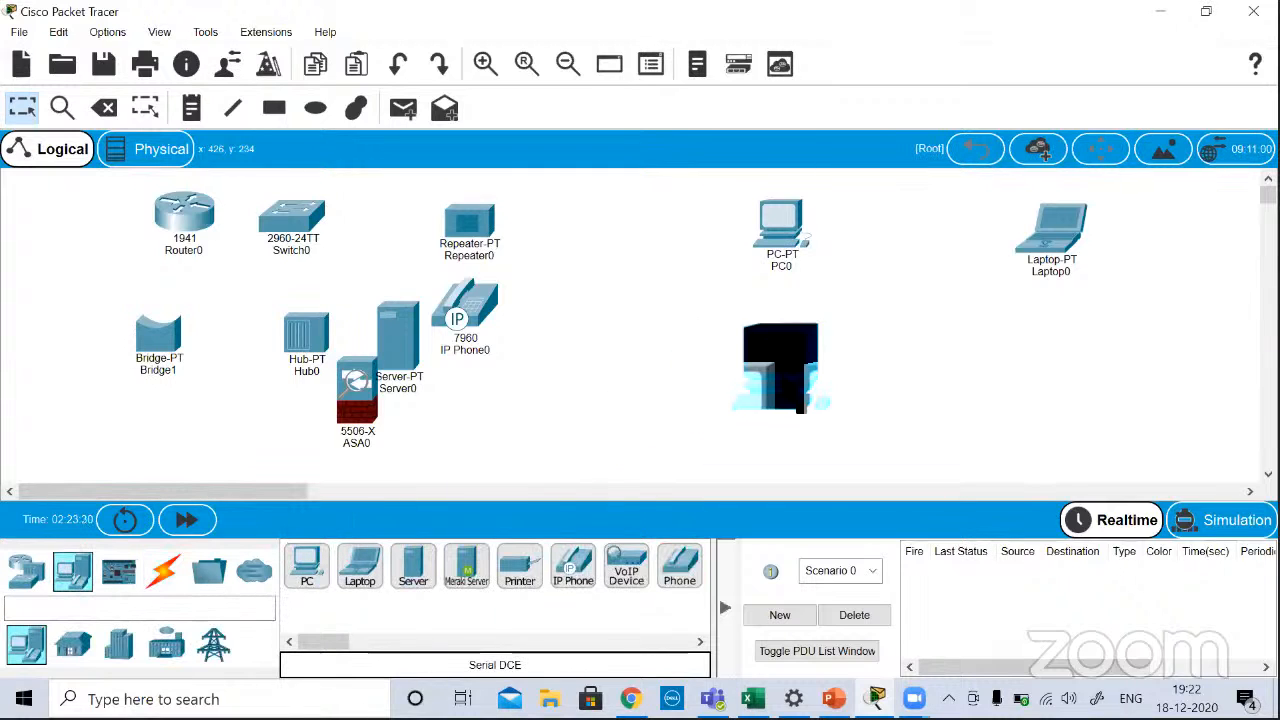
left_click(778, 350)
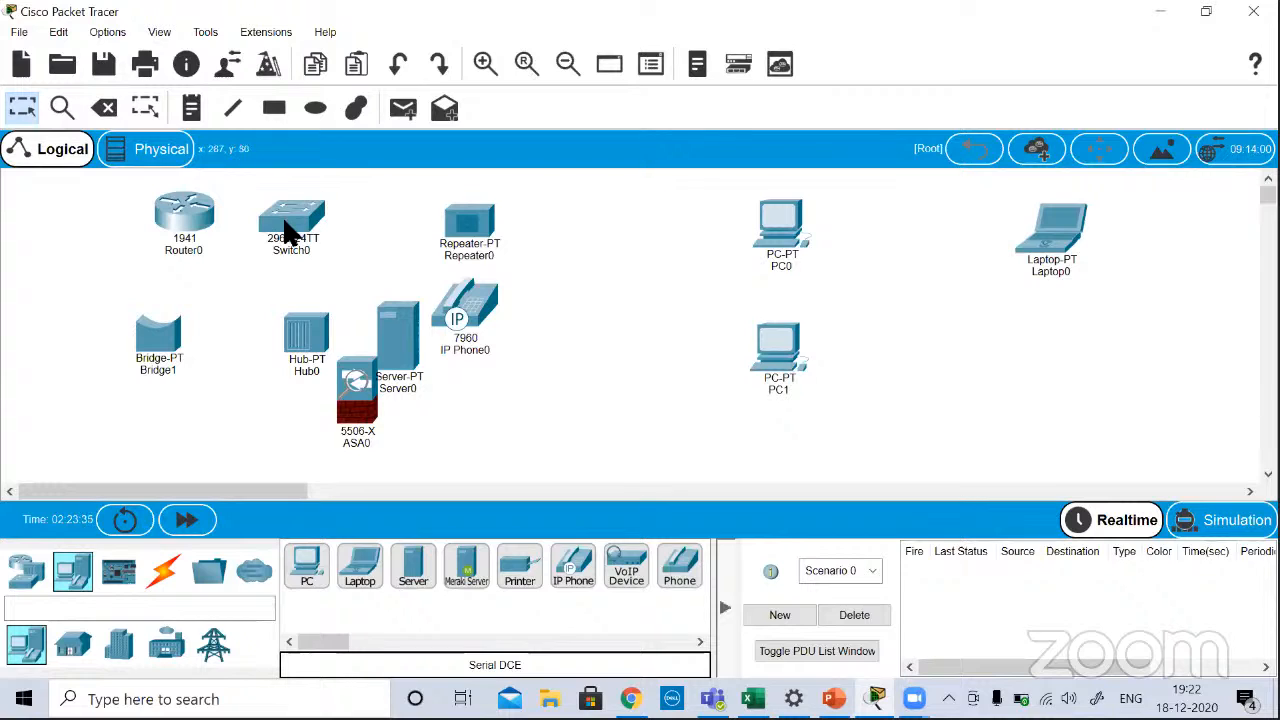
left_click_drag(289, 232, 1045, 355)
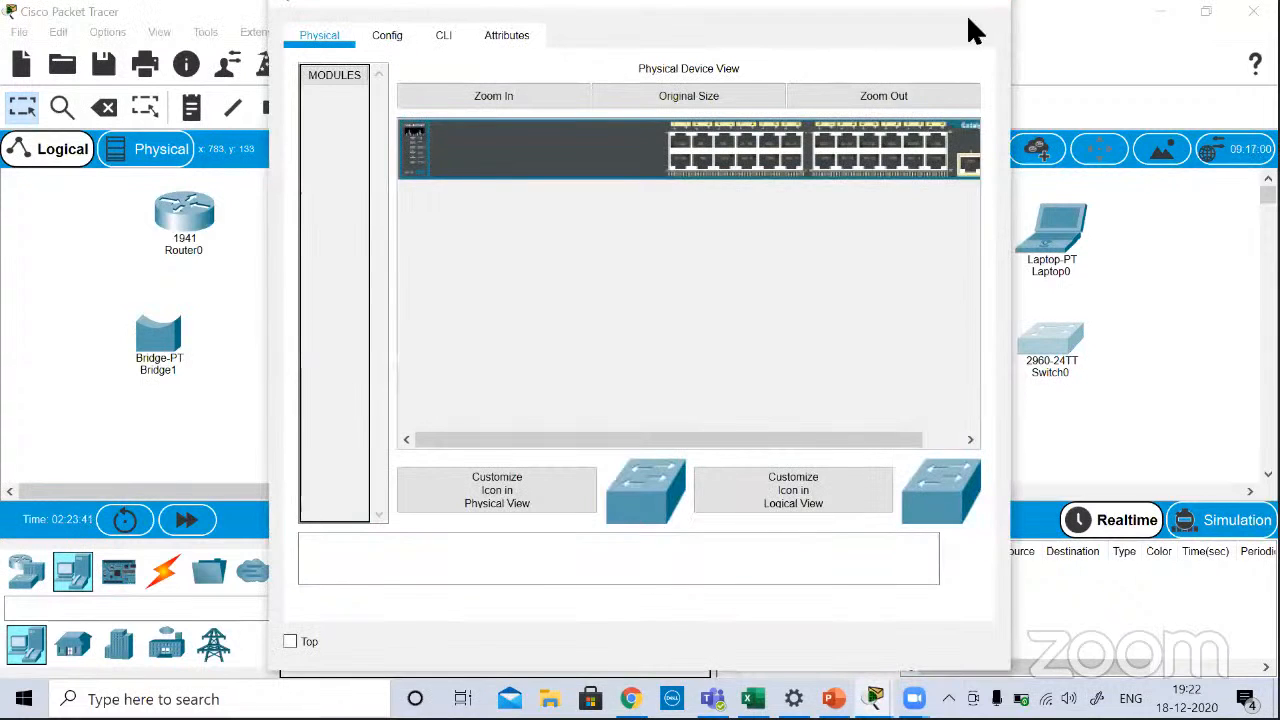
left_click(987, 6)
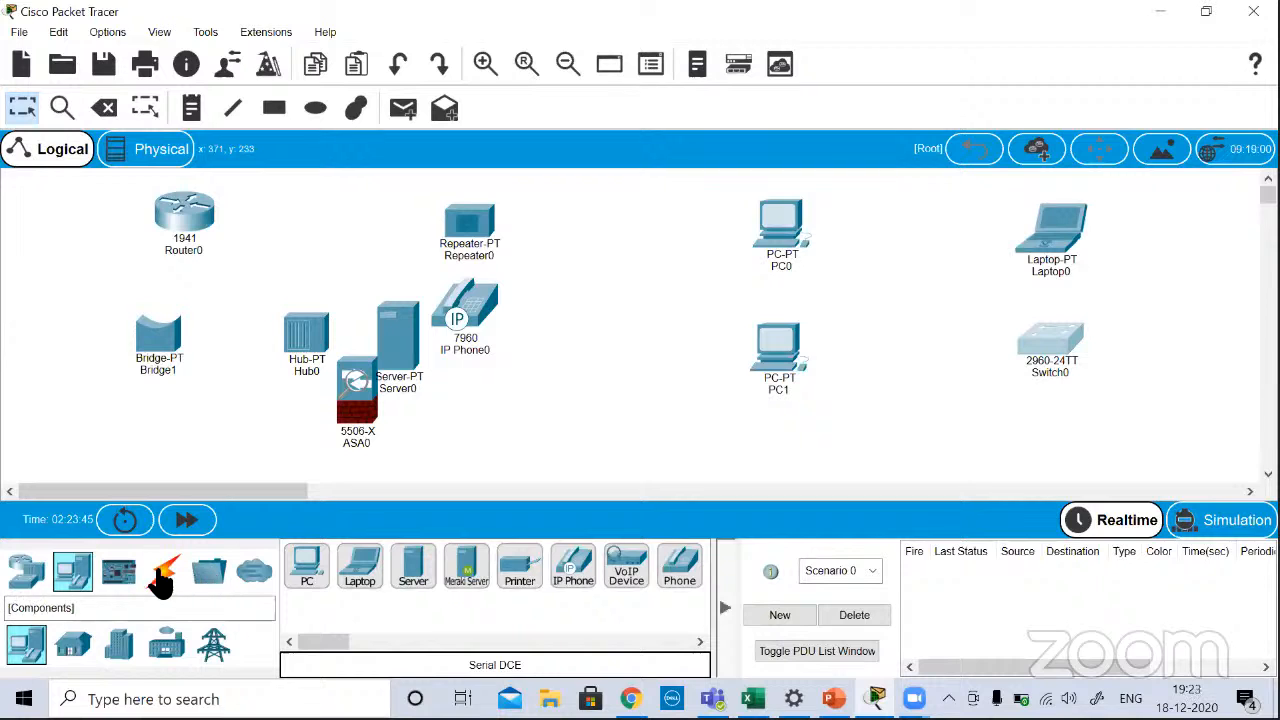
Step: Add two more 2960 switches, one below the second PC and one below the existing switch, fully inside the visible workspace
left_click(24, 570)
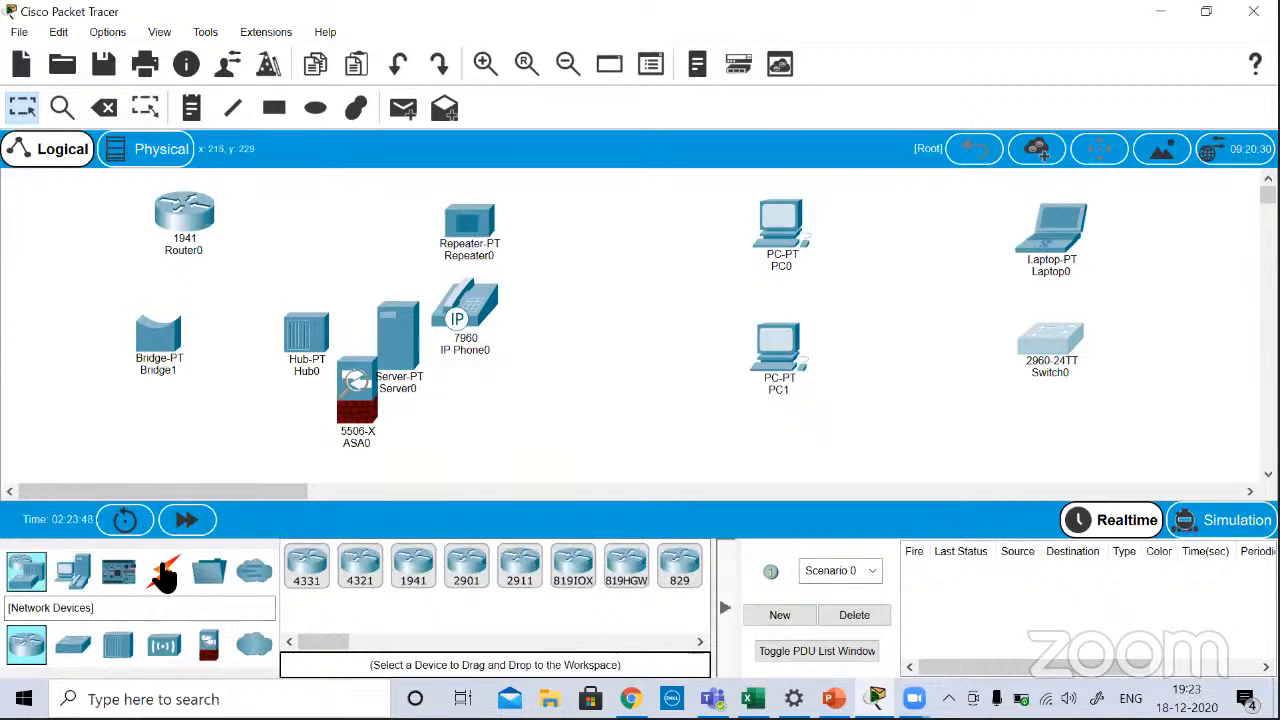
left_click(86, 645)
left_click_drag(308, 572, 770, 463)
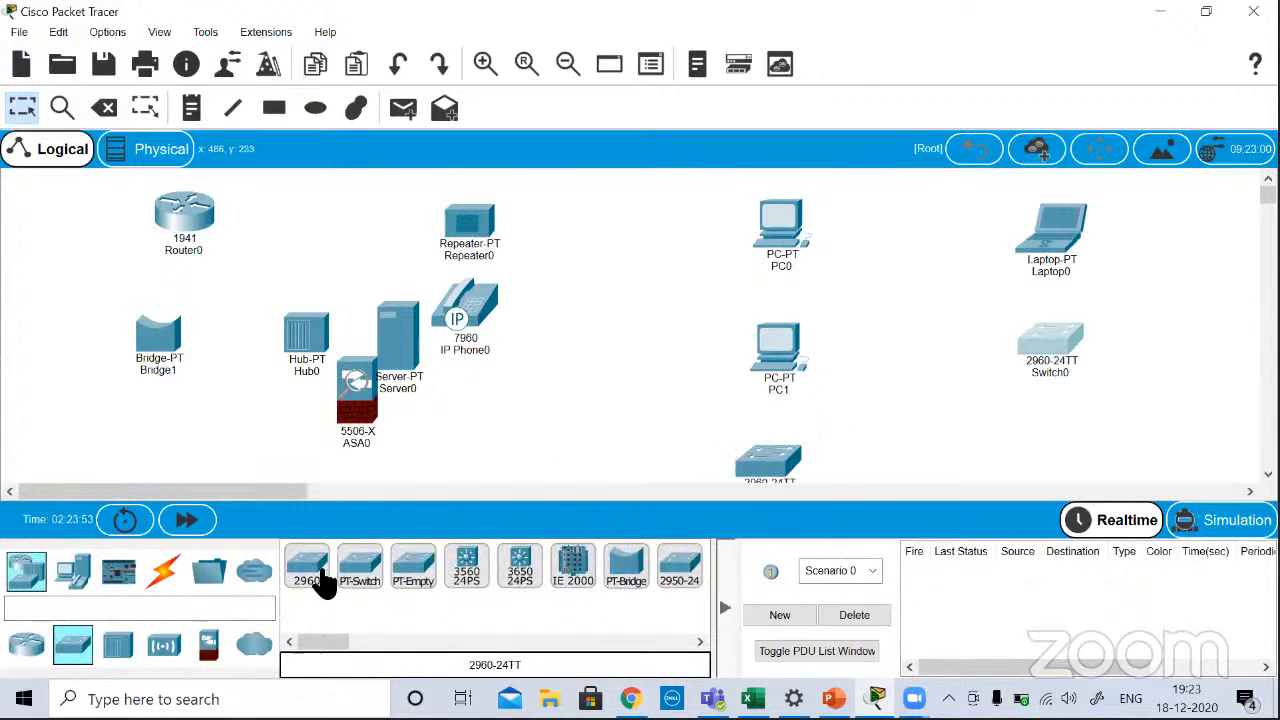
left_click_drag(316, 580, 1045, 480)
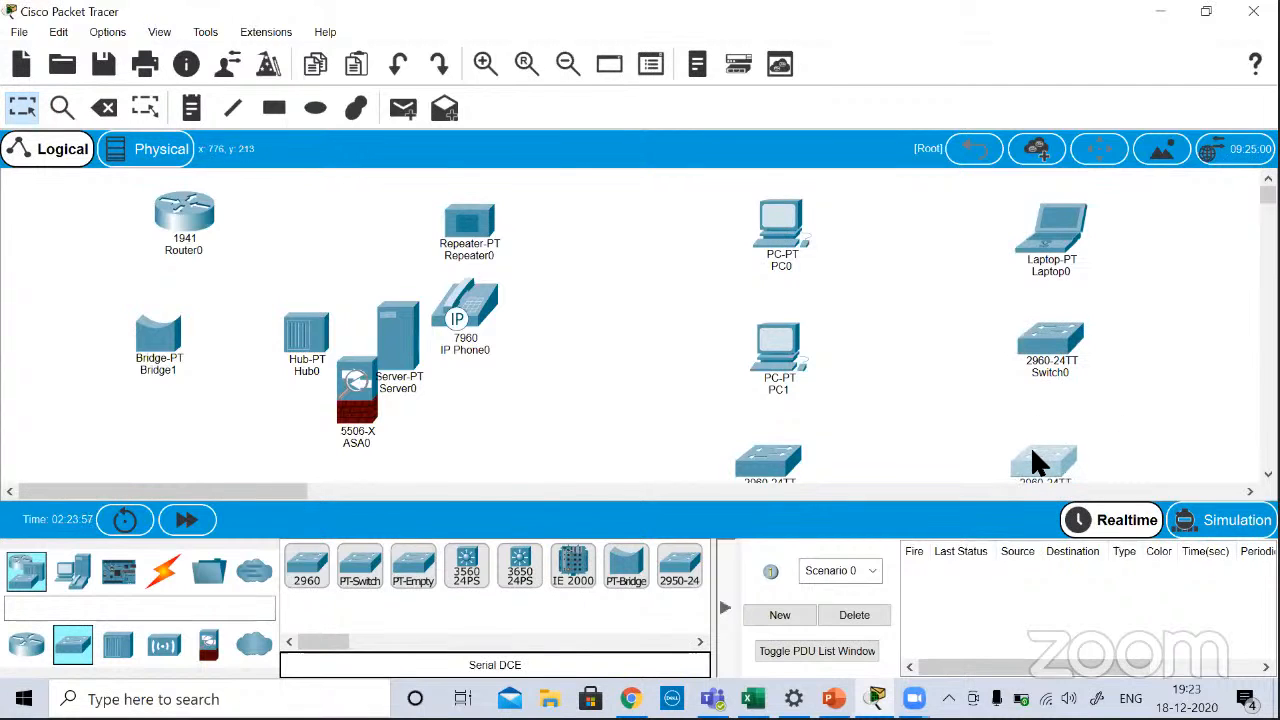
left_click_drag(1032, 451, 1031, 421)
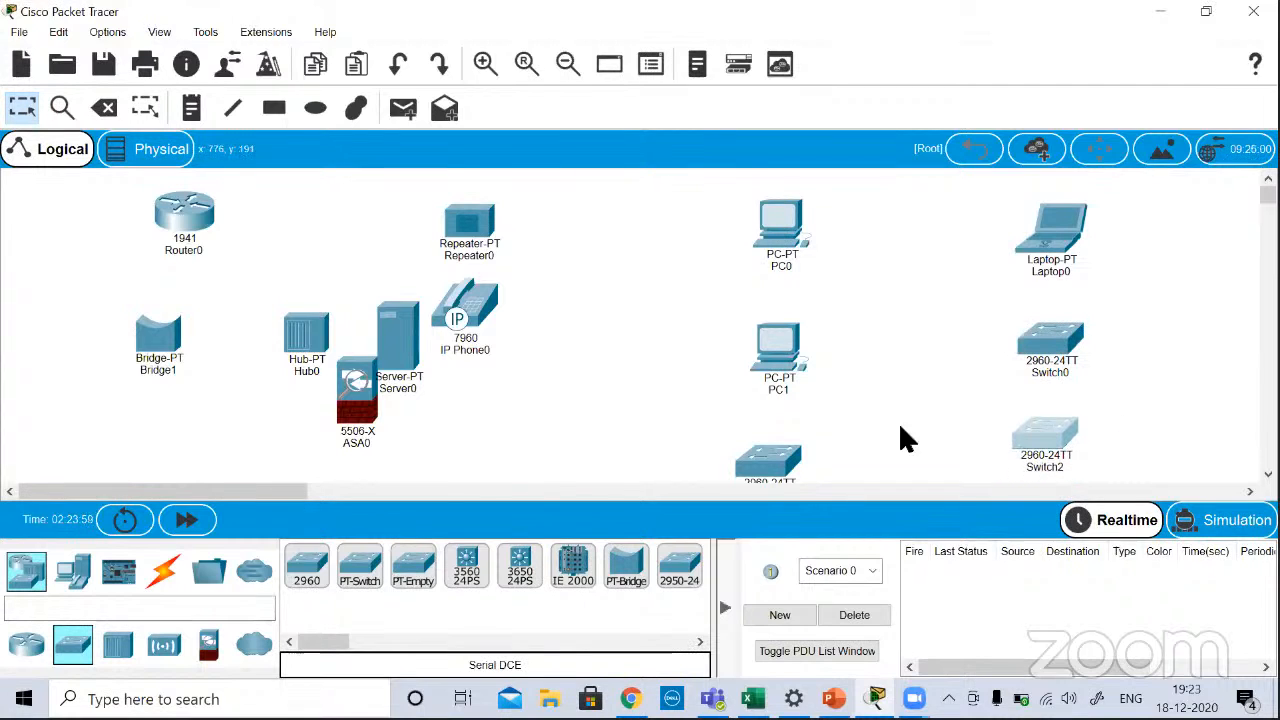
left_click_drag(762, 480, 779, 448)
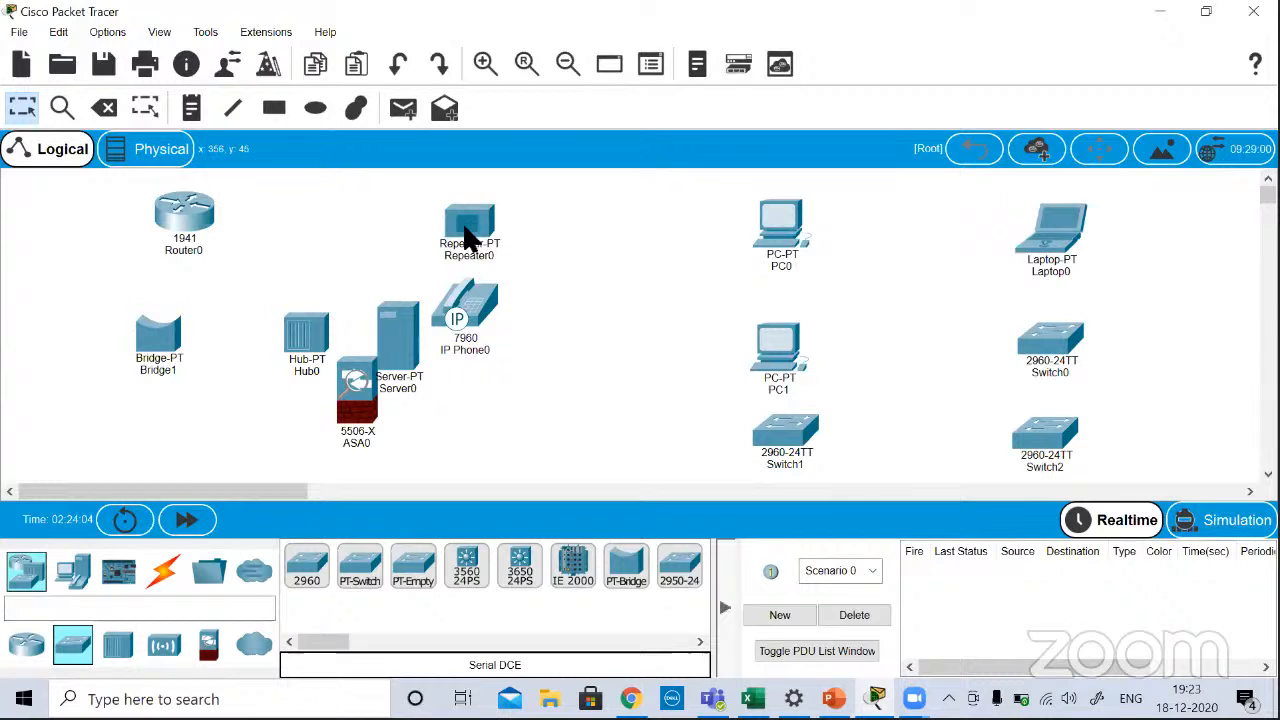
Step: Clear the workspace centre by moving the repeater, bridge, hub, security appliance, server and IP phone to its left side
left_click_drag(474, 236, 223, 371)
left_click_drag(25, 462, 38, 440)
left_click_drag(149, 354, 12, 365)
left_click_drag(306, 343, 35, 280)
left_click_drag(360, 380, 34, 194)
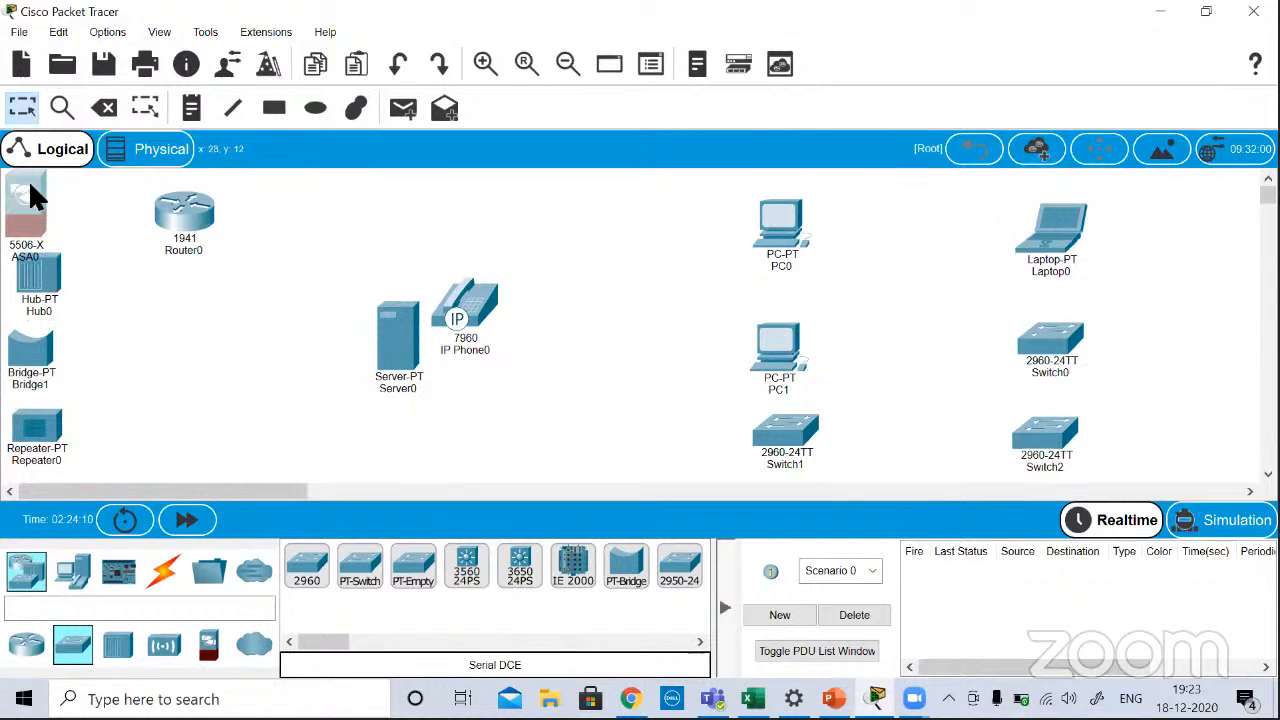
left_click_drag(393, 335, 106, 412)
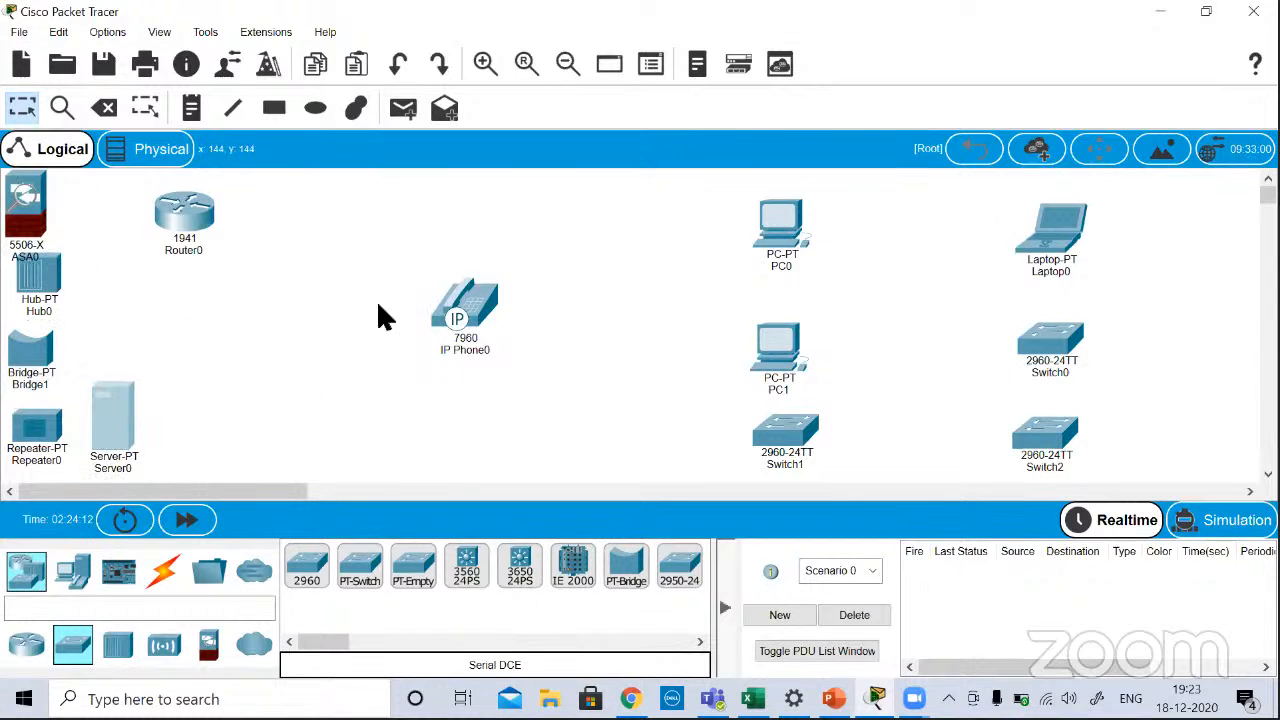
left_click_drag(450, 300, 101, 305)
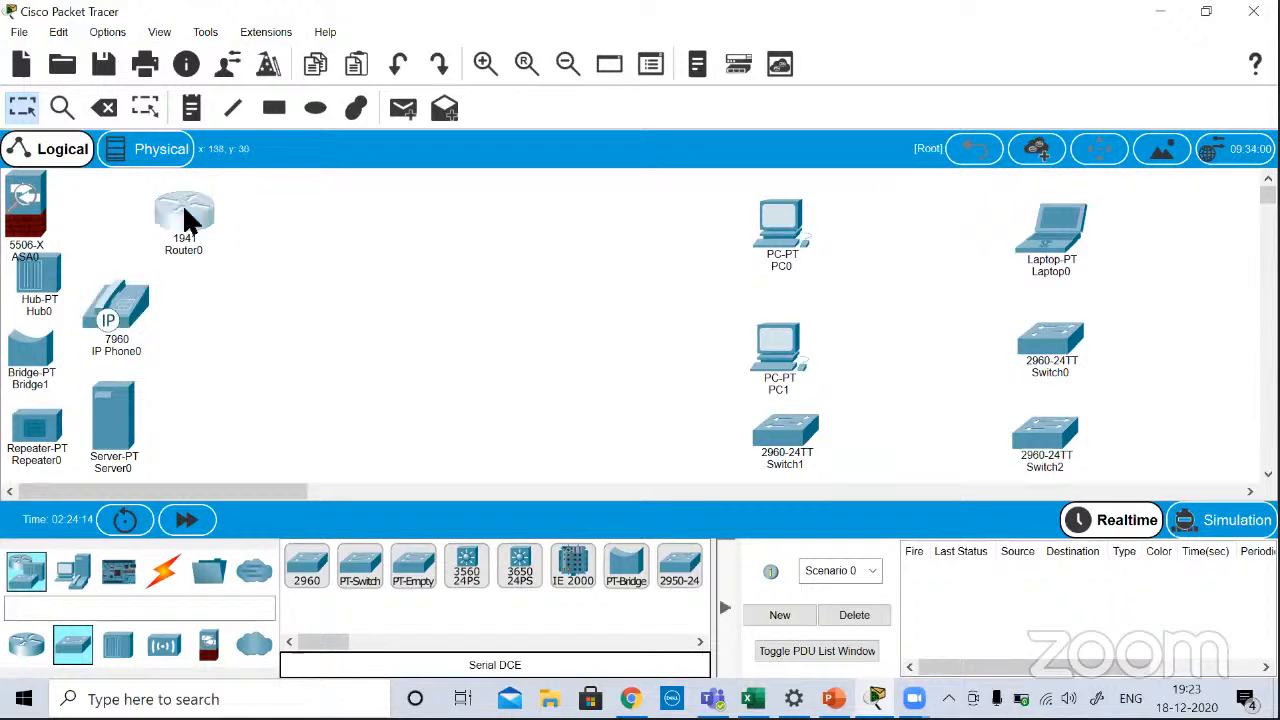
Step: Shift the 1941 router toward the centre and add two 4331 routers, one to its right and one below it
left_click_drag(200, 218, 376, 210)
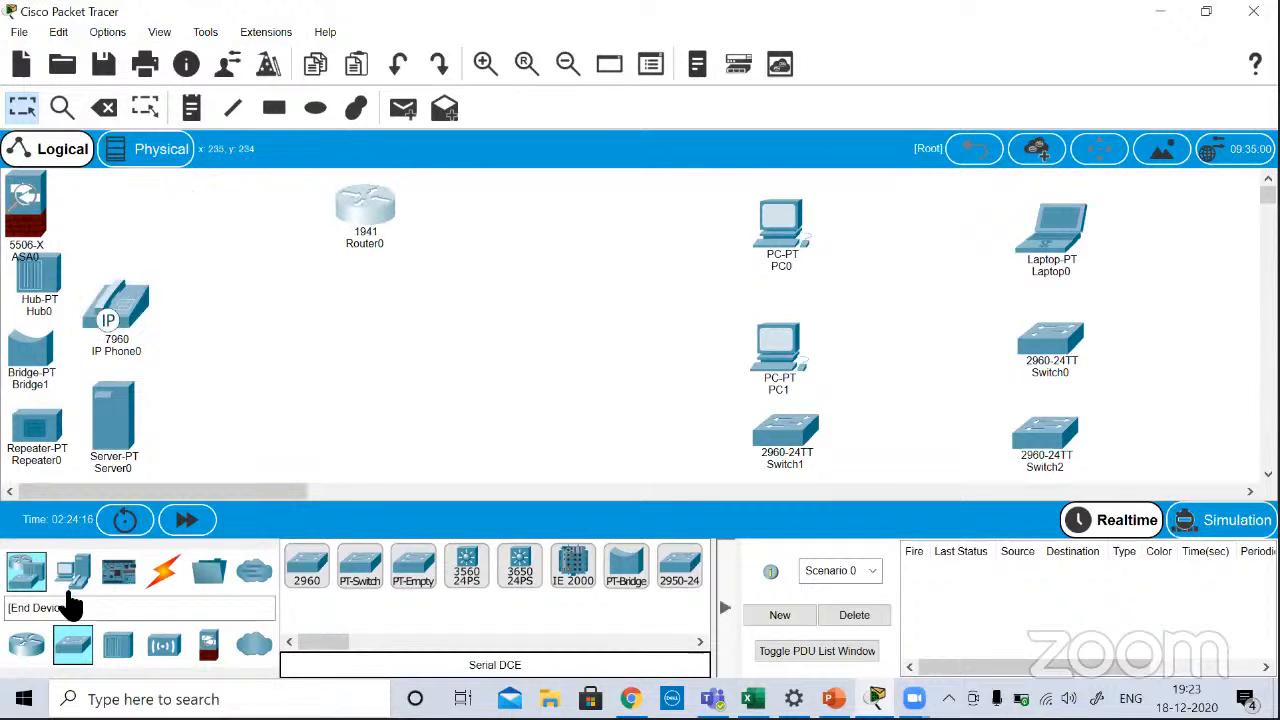
left_click(30, 575)
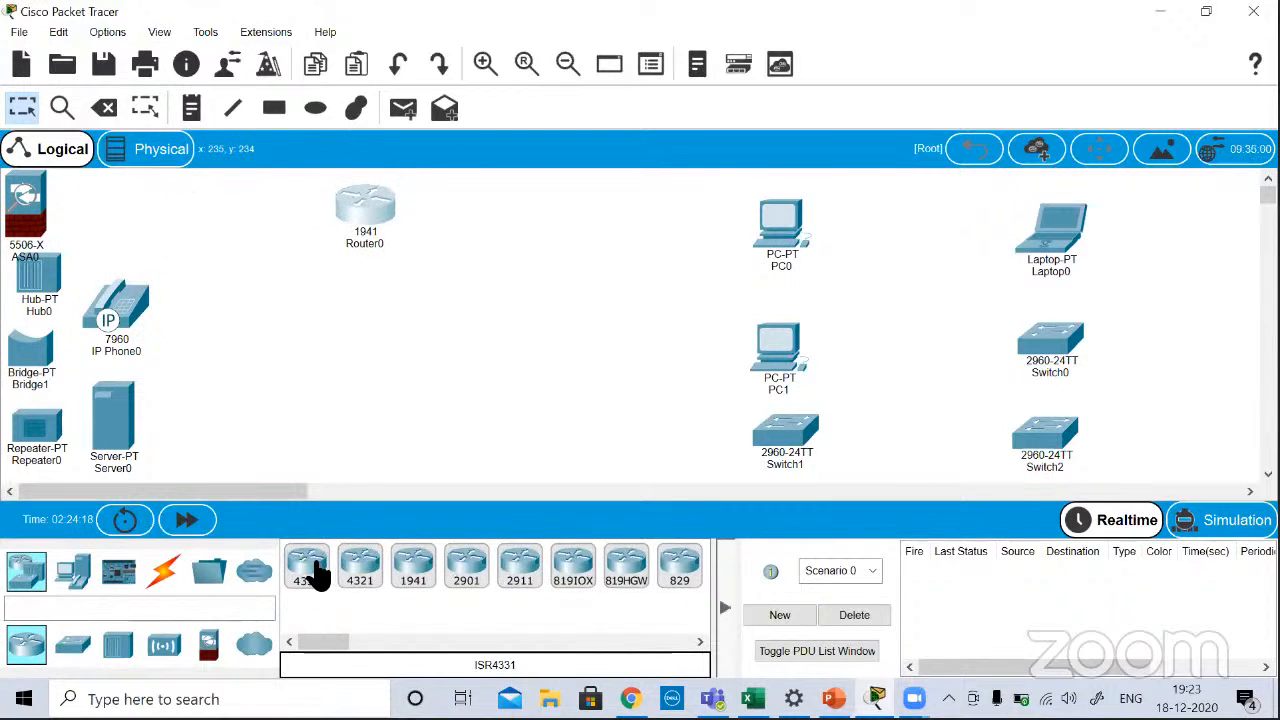
left_click_drag(312, 575, 575, 235)
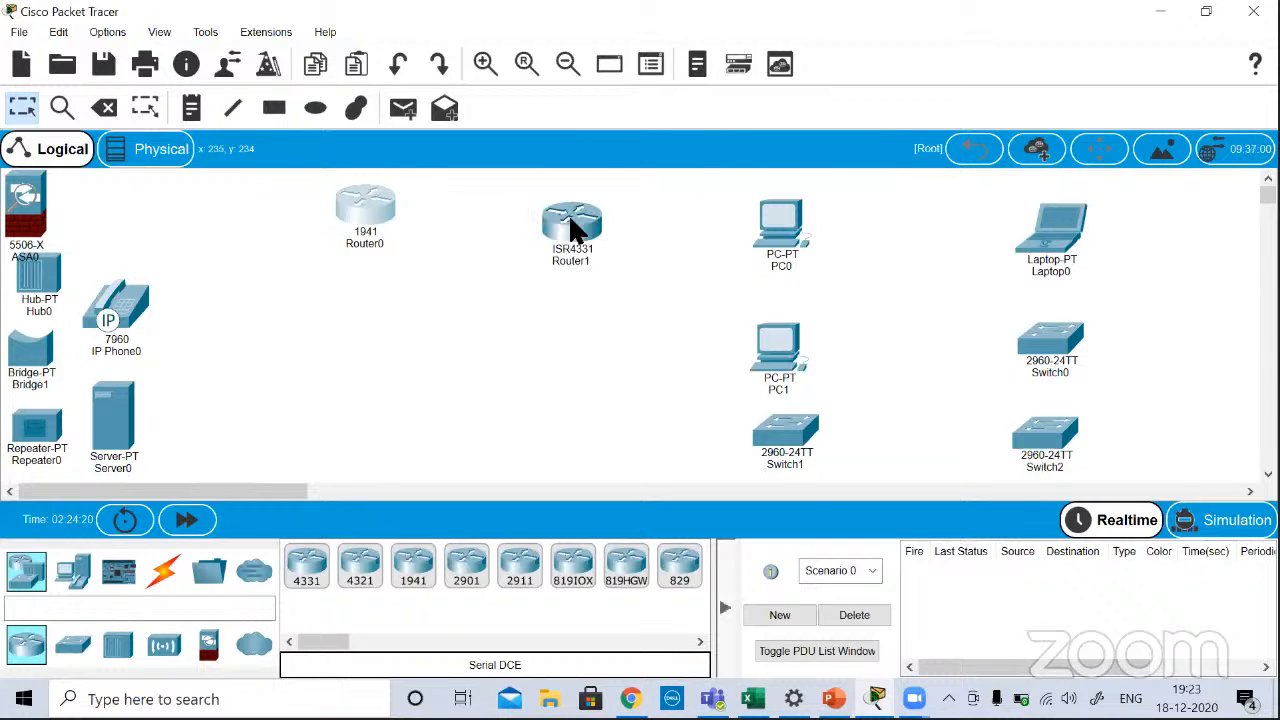
left_click_drag(309, 556, 358, 345)
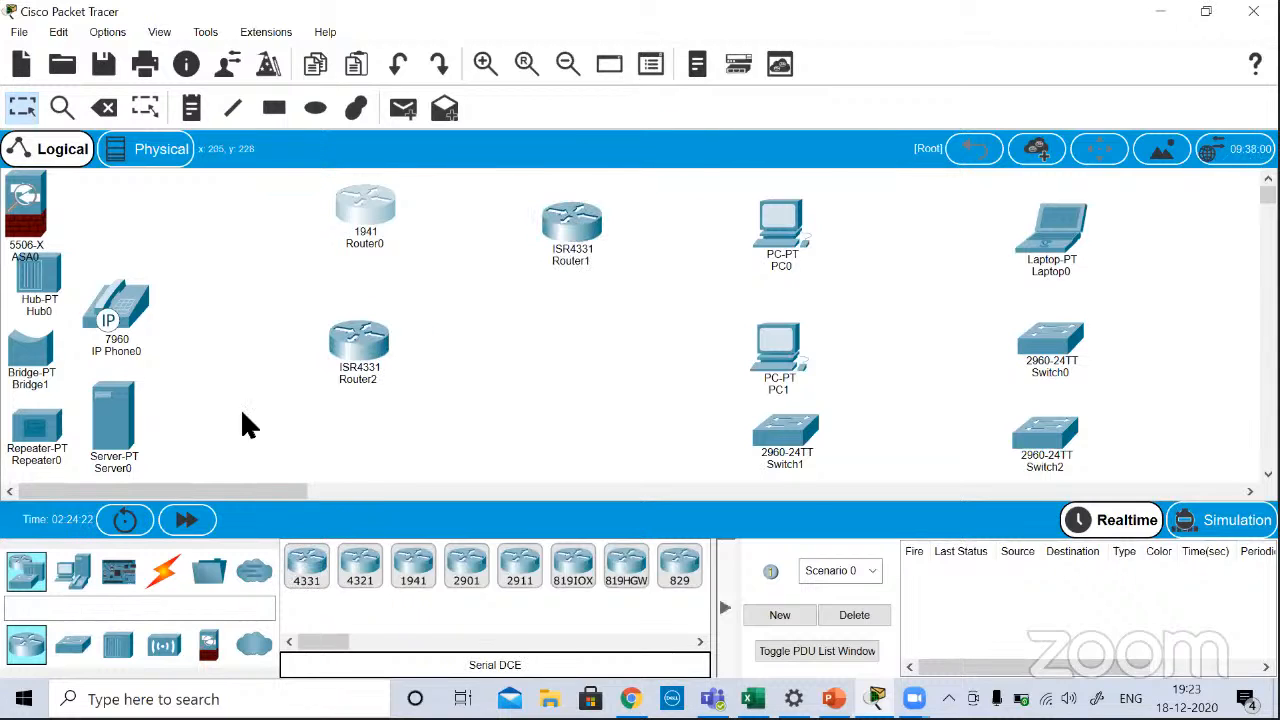
Step: Add a 2960 switch beside the lower 4331 router, a PC below that router, and another 4331 router beside the PC
left_click(73, 644)
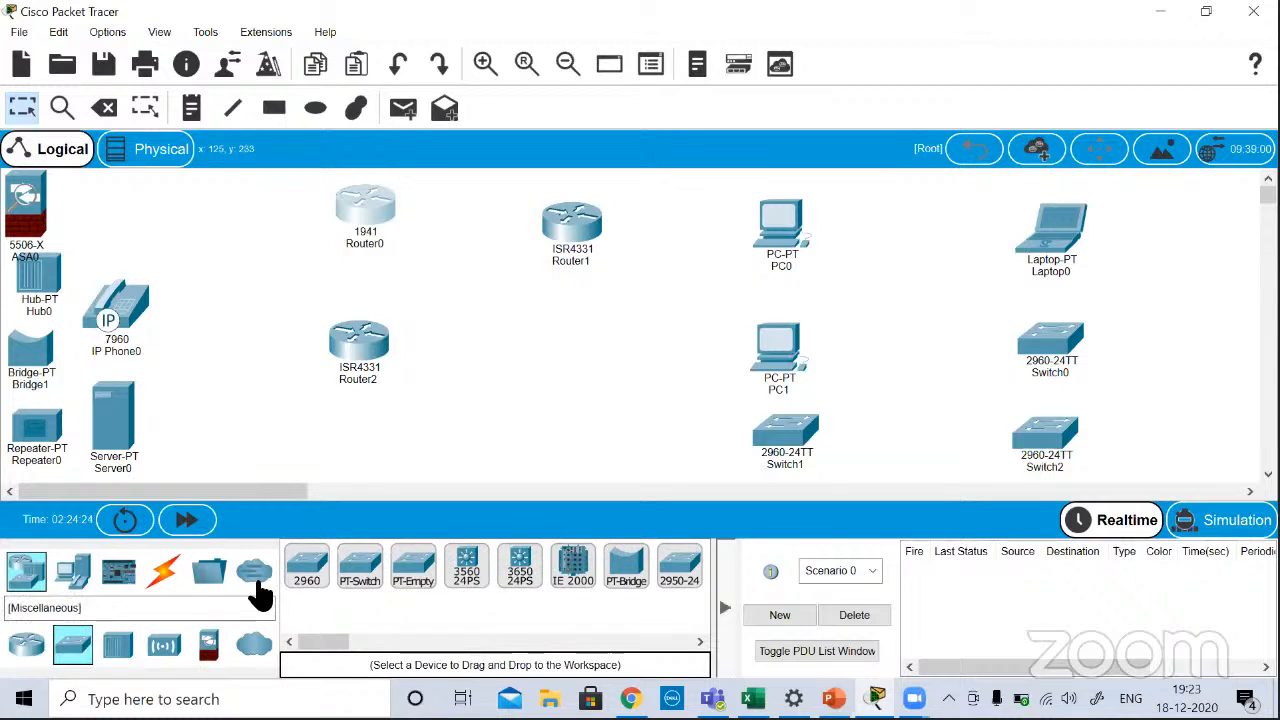
left_click_drag(312, 575, 572, 364)
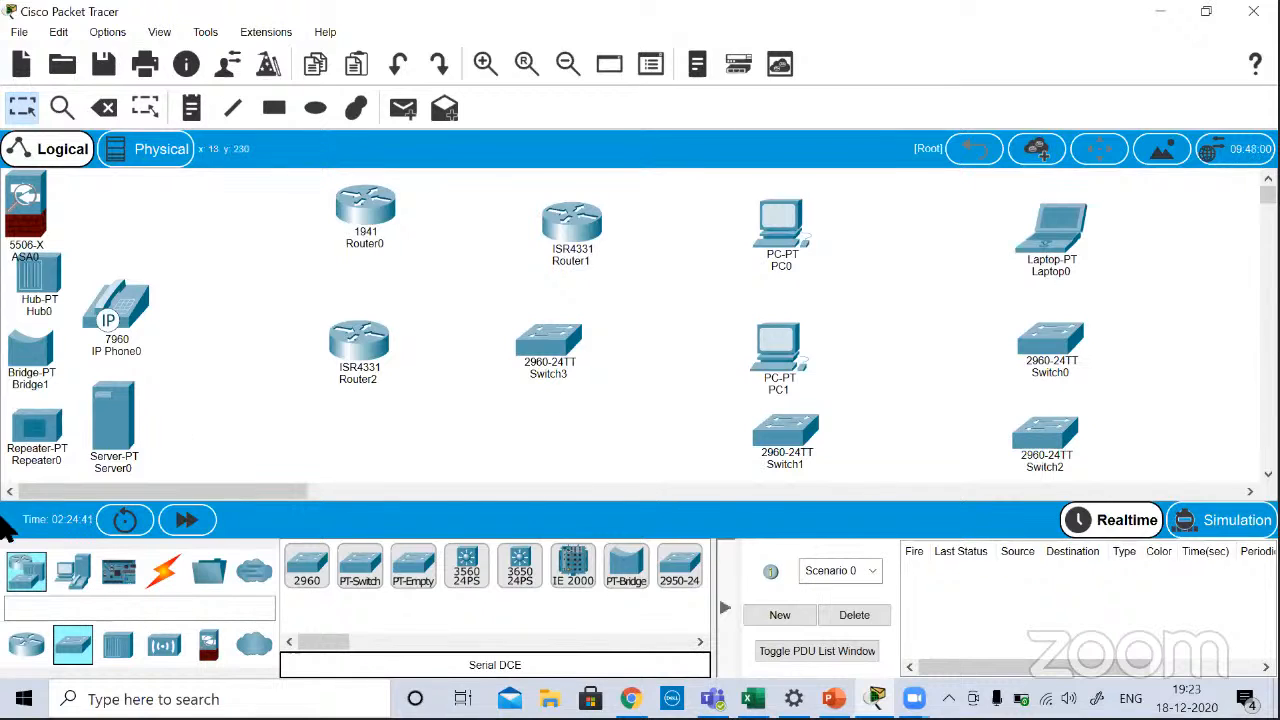
left_click_drag(70, 583, 363, 445)
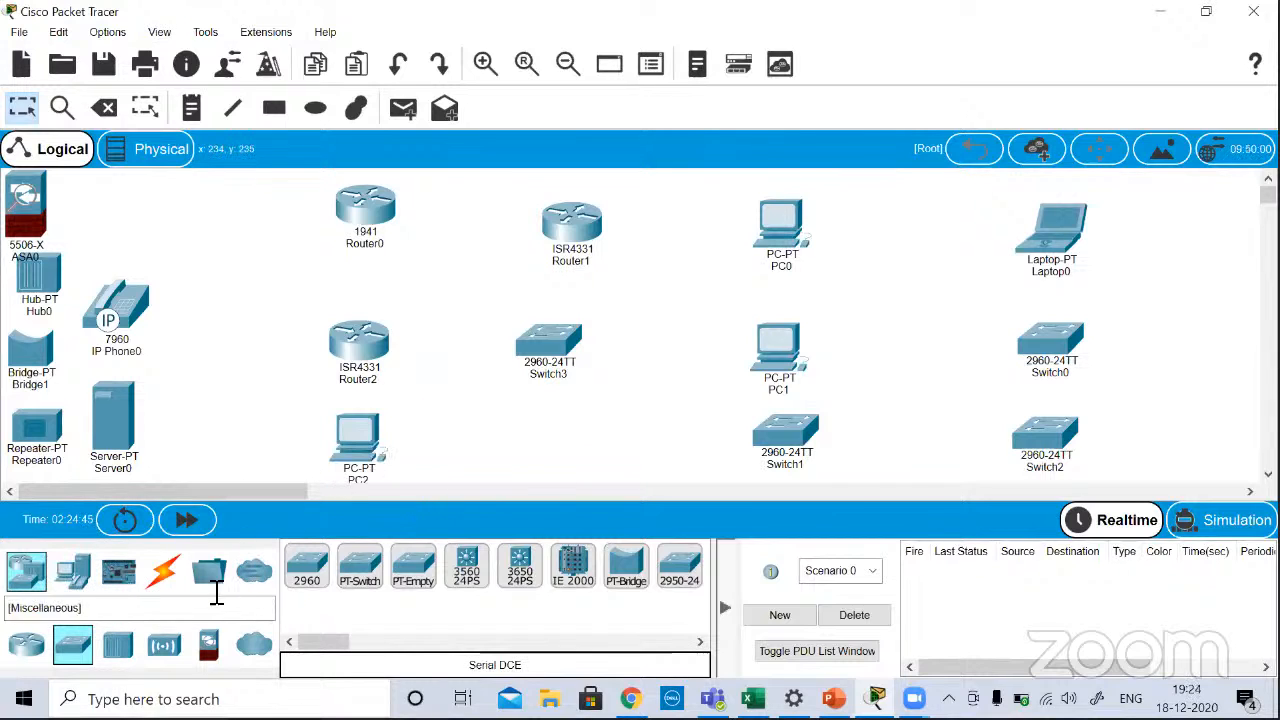
left_click(28, 650)
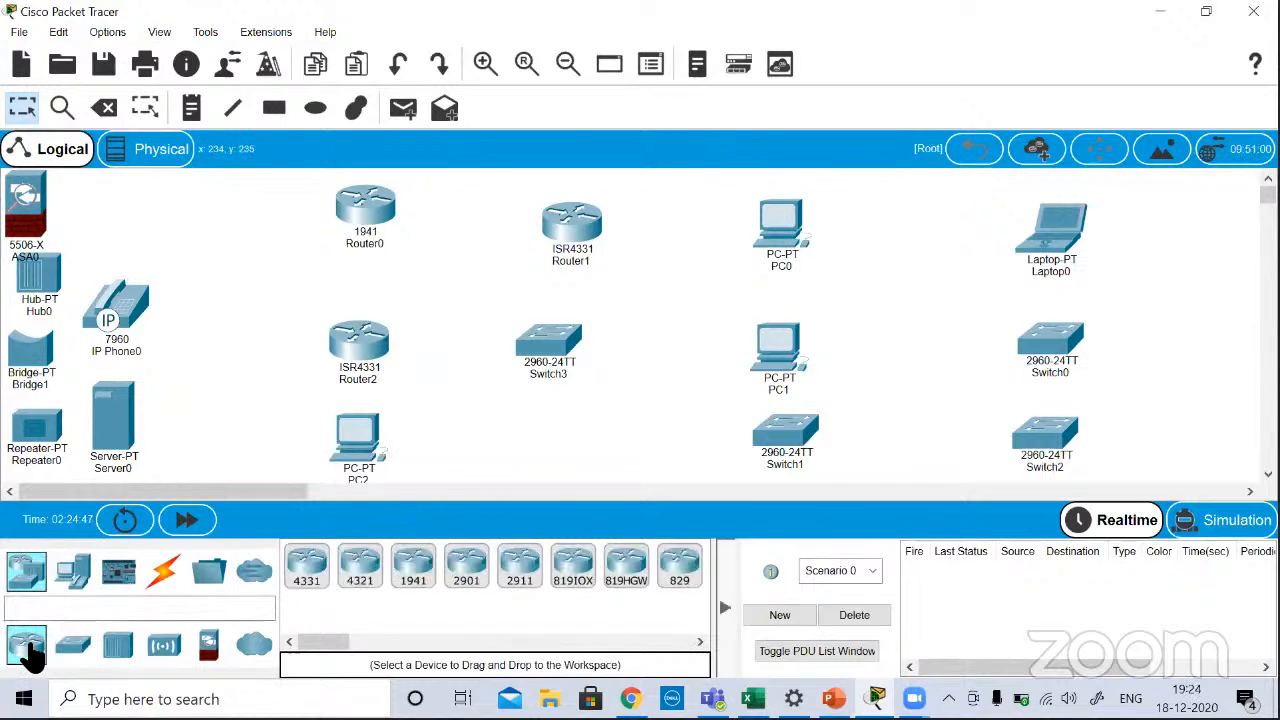
left_click_drag(320, 573, 591, 410)
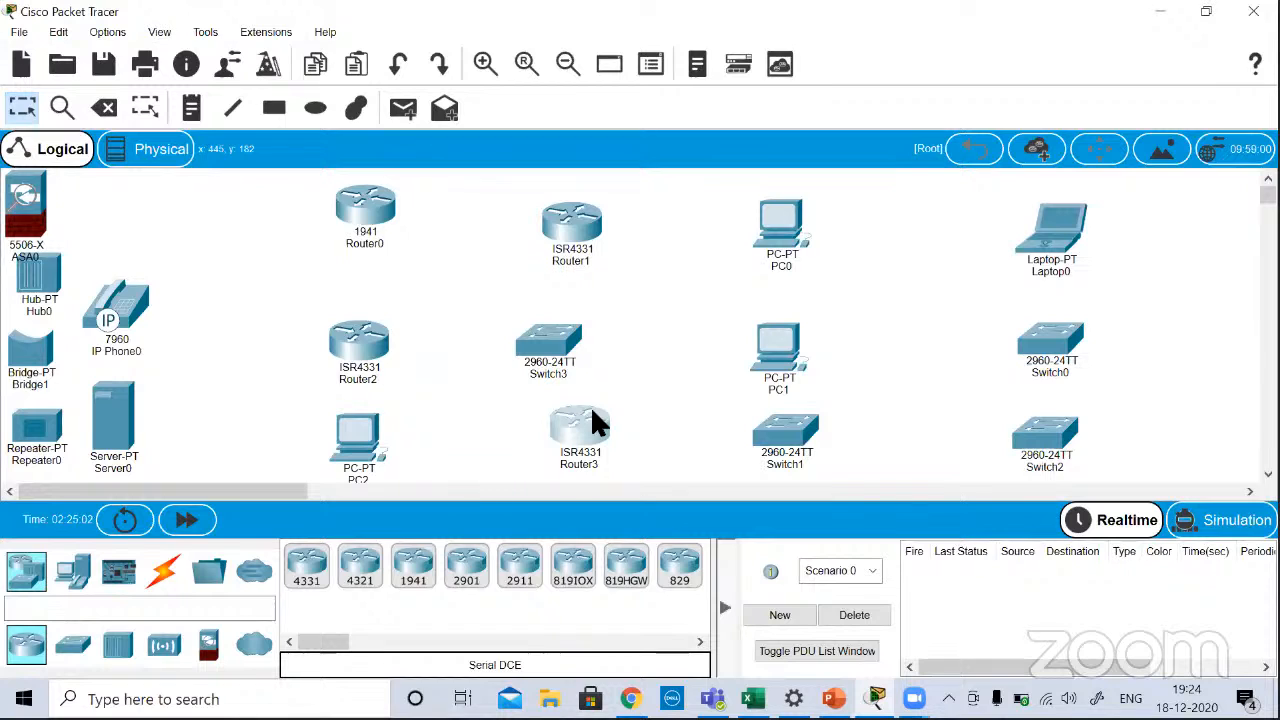
Step: Connect the 1941 router to the 4331 router on its right using the automatically chosen connection type
left_click(165, 571)
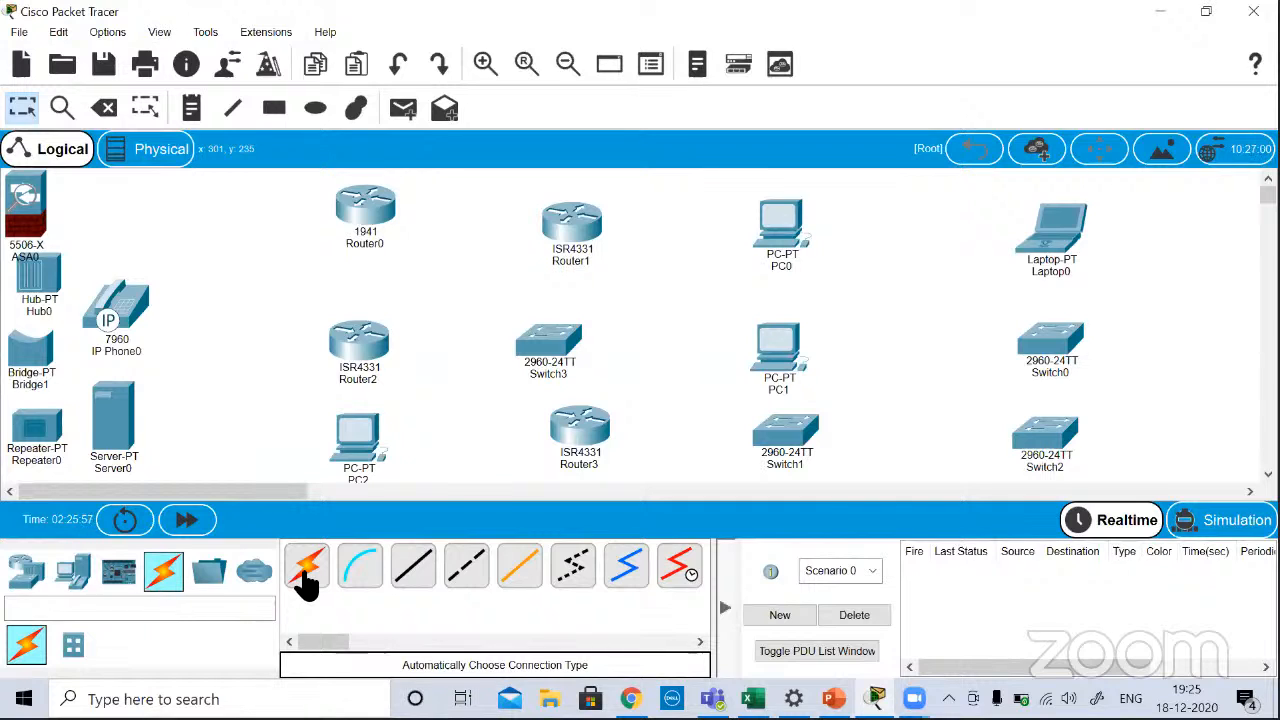
left_click(307, 585)
left_click(378, 210)
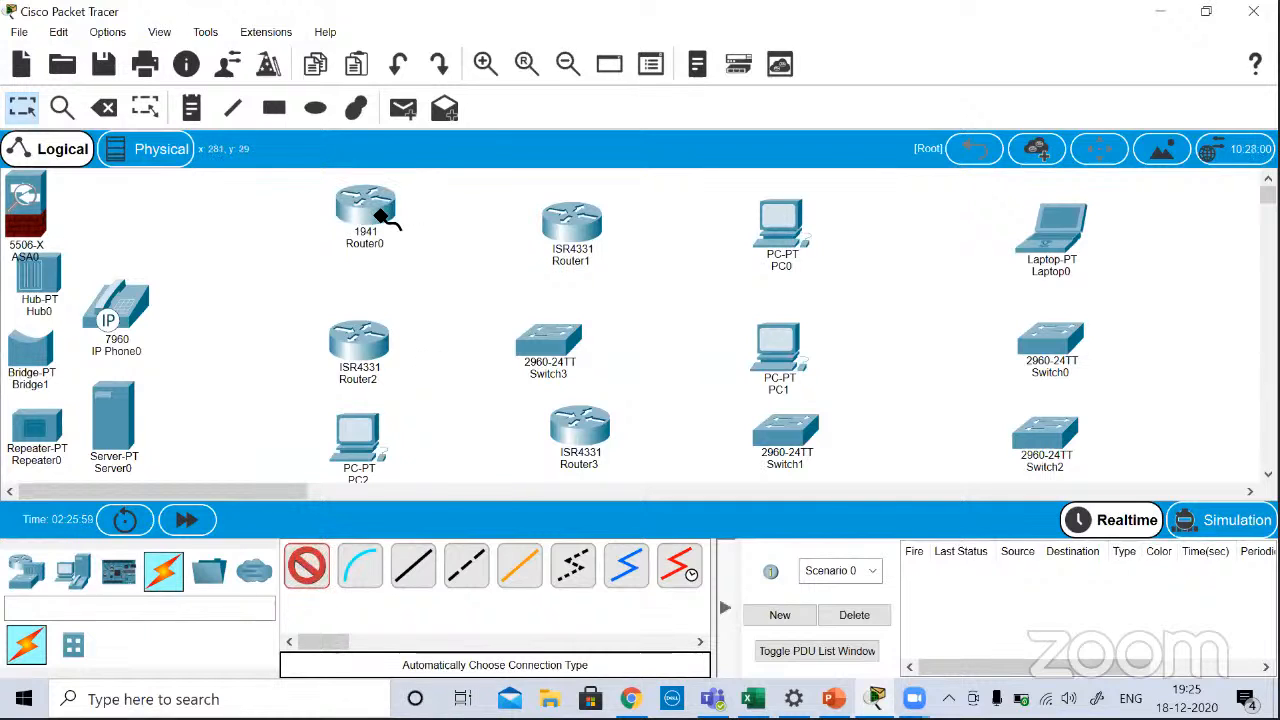
left_click(562, 230)
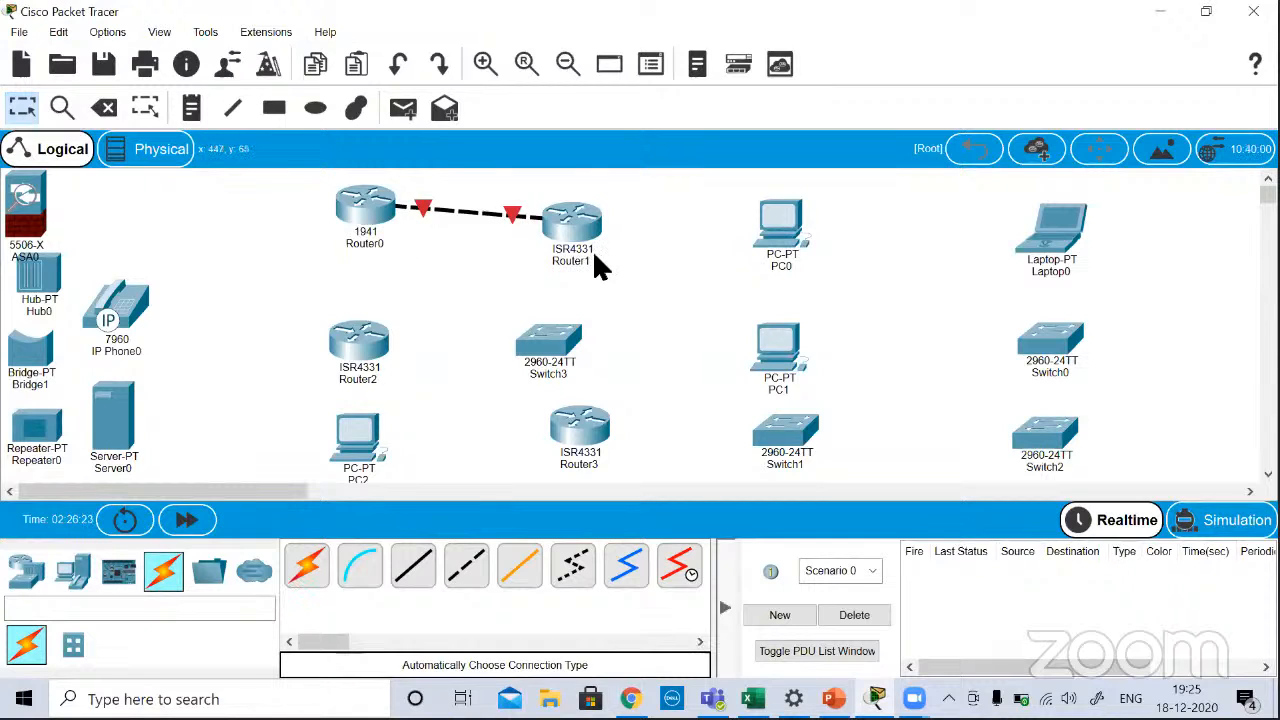
Step: Check the linked routers' port details, then connect Router2 to Switch3 using the automatically chosen connection type
mouse_move(597, 265)
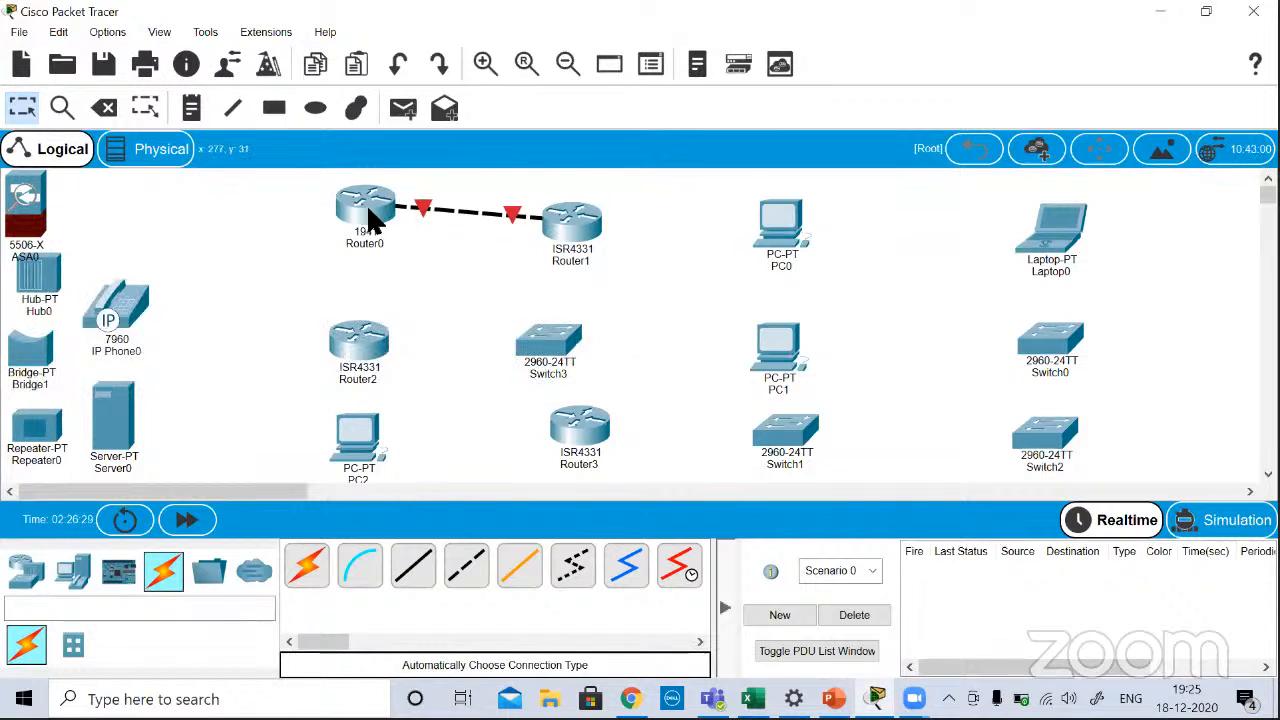
mouse_move(368, 213)
mouse_move(590, 210)
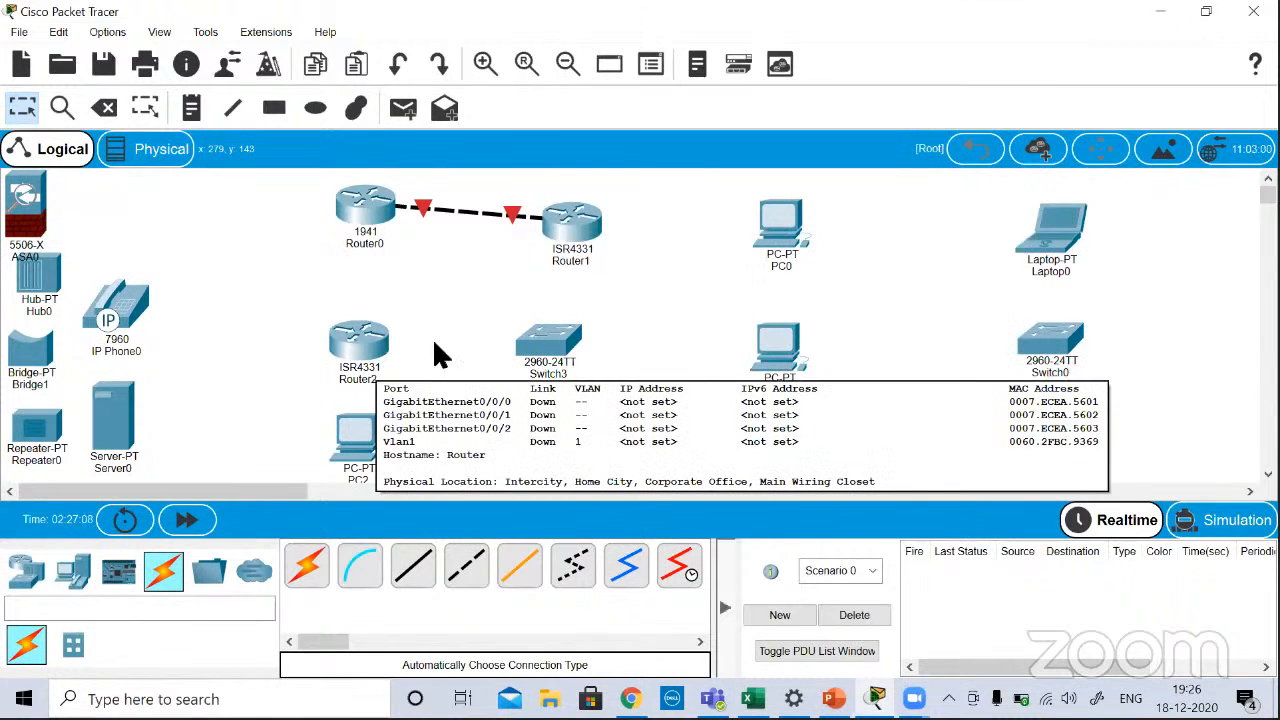
mouse_move(570, 350)
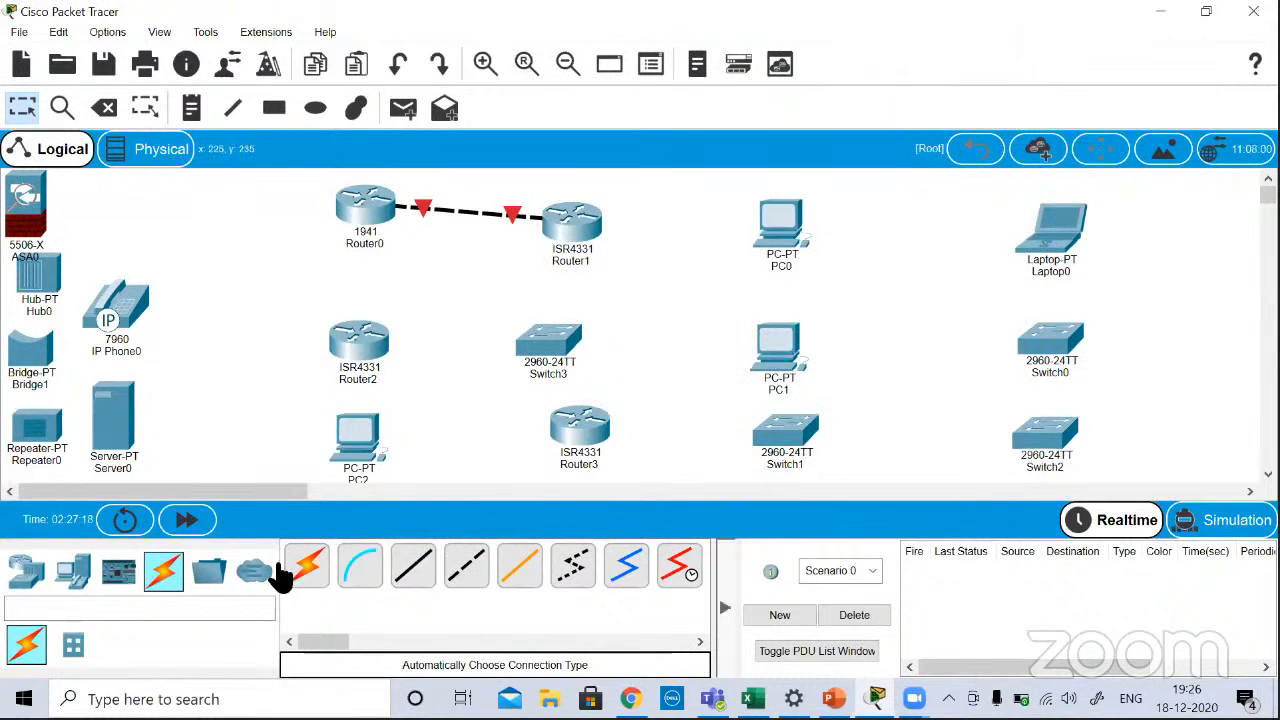
left_click(311, 572)
left_click(372, 345)
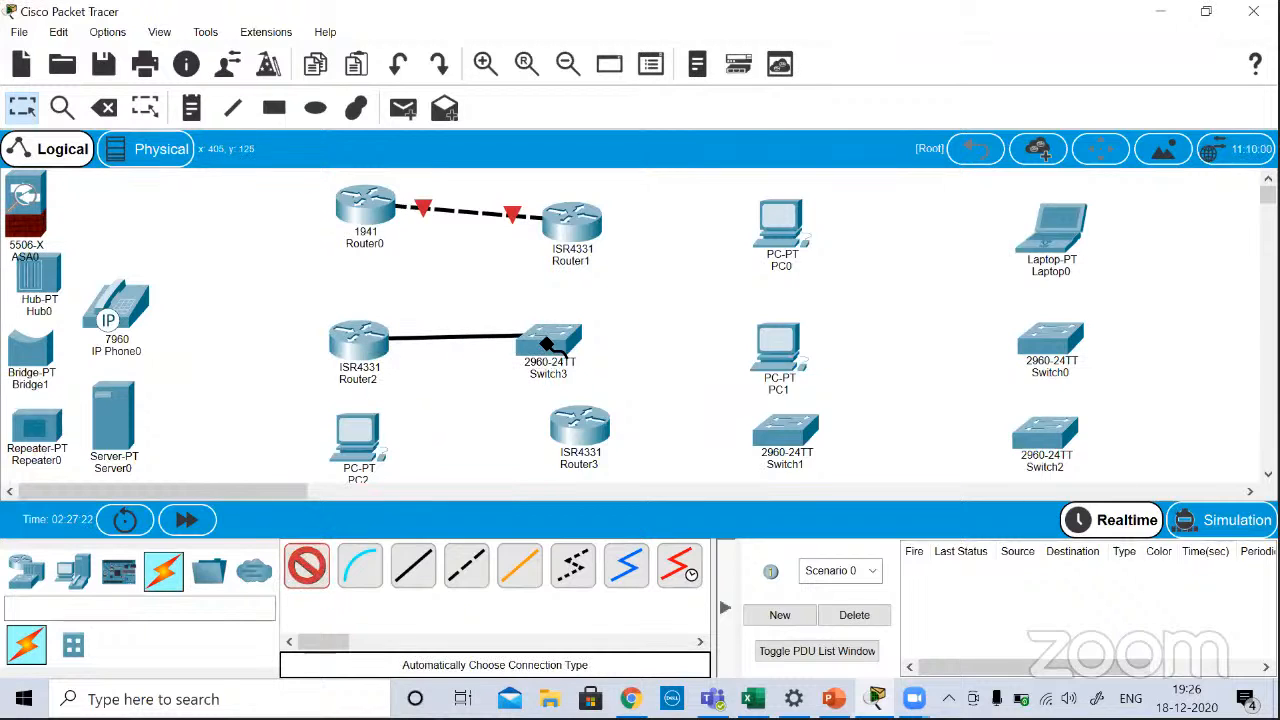
left_click(541, 345)
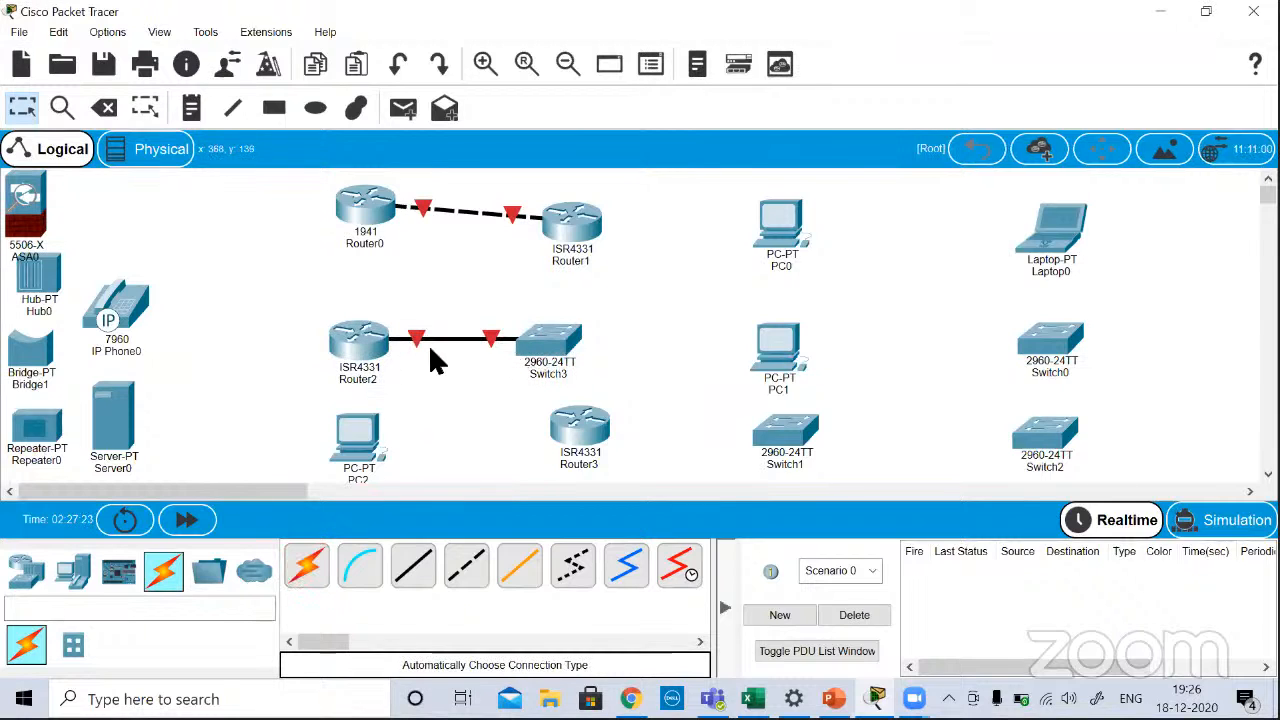
left_click(414, 572)
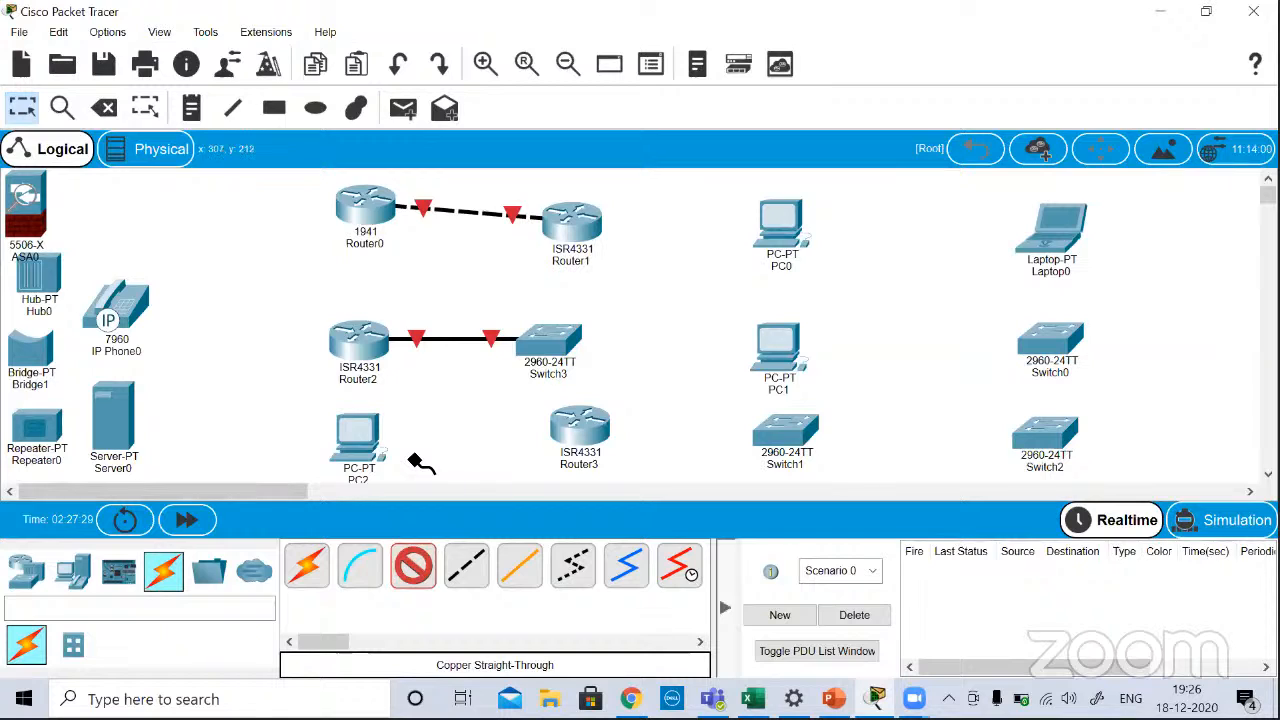
key("Escape")
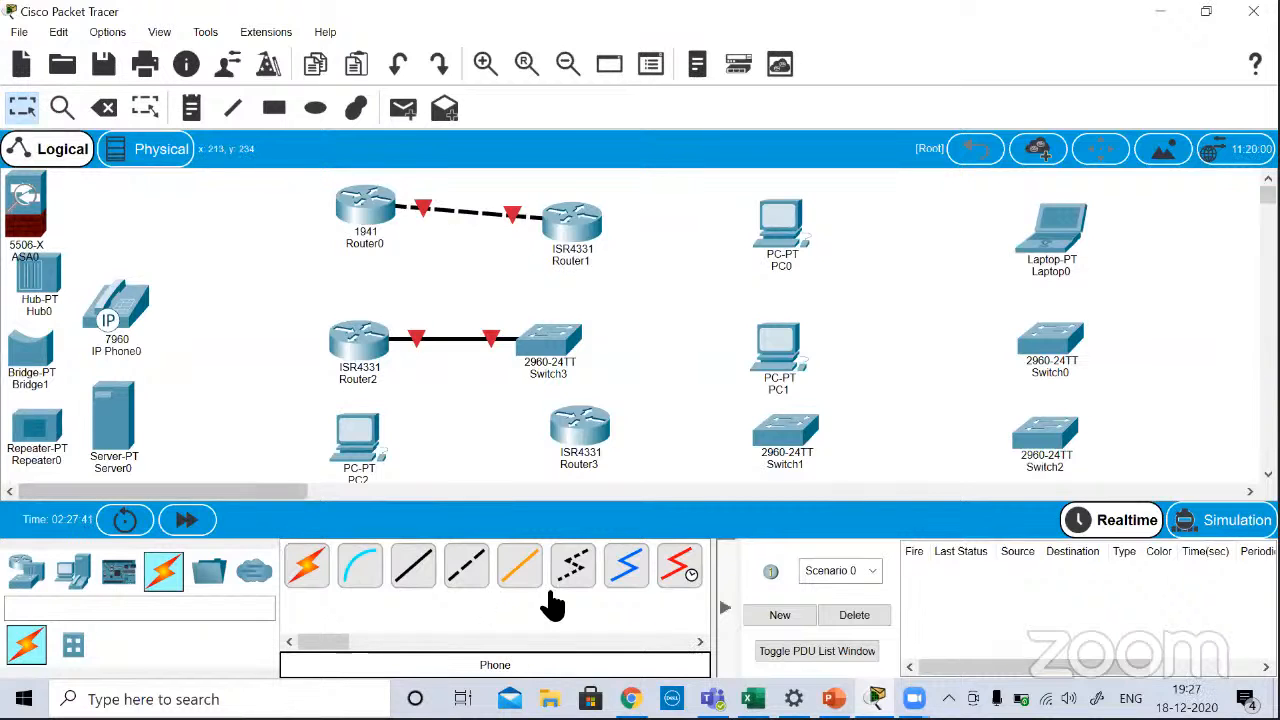
Step: Switch to the CCNA 200-301_Day5 presentation in PowerPoint and browse from the Switch slide to the transmission media slides on cables
left_click(834, 698)
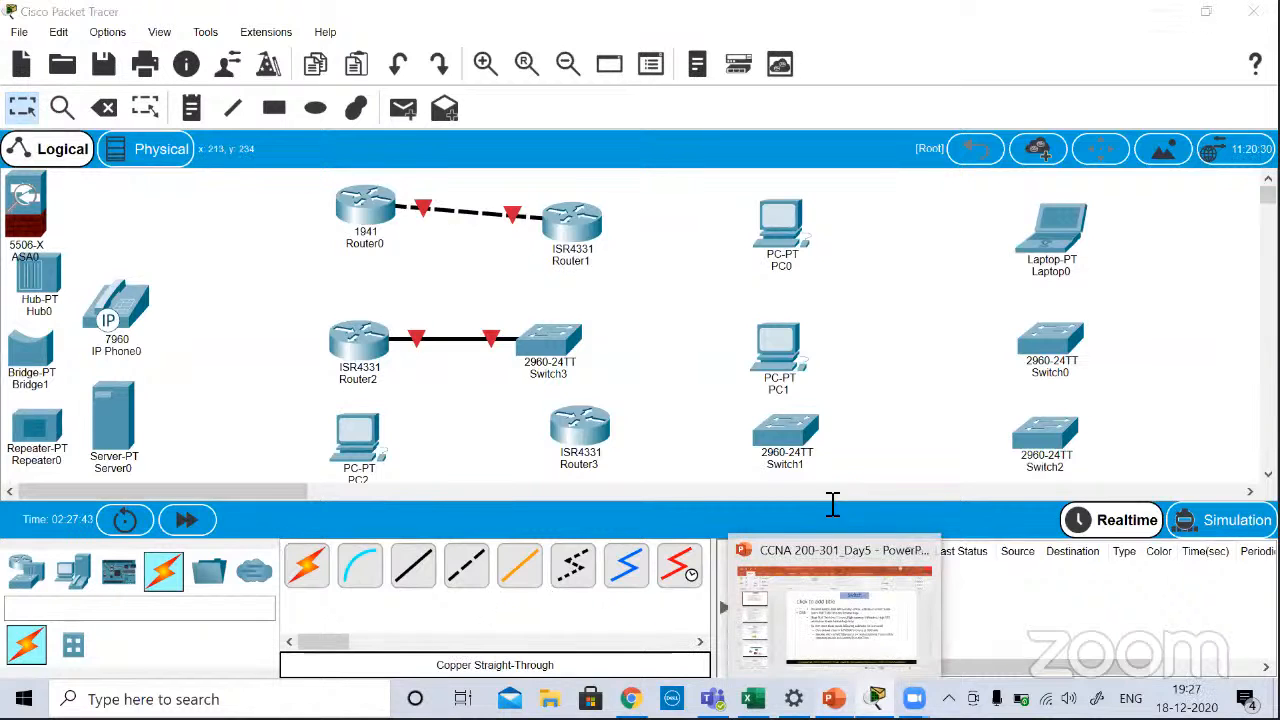
scroll(1224, 437, "down", 2)
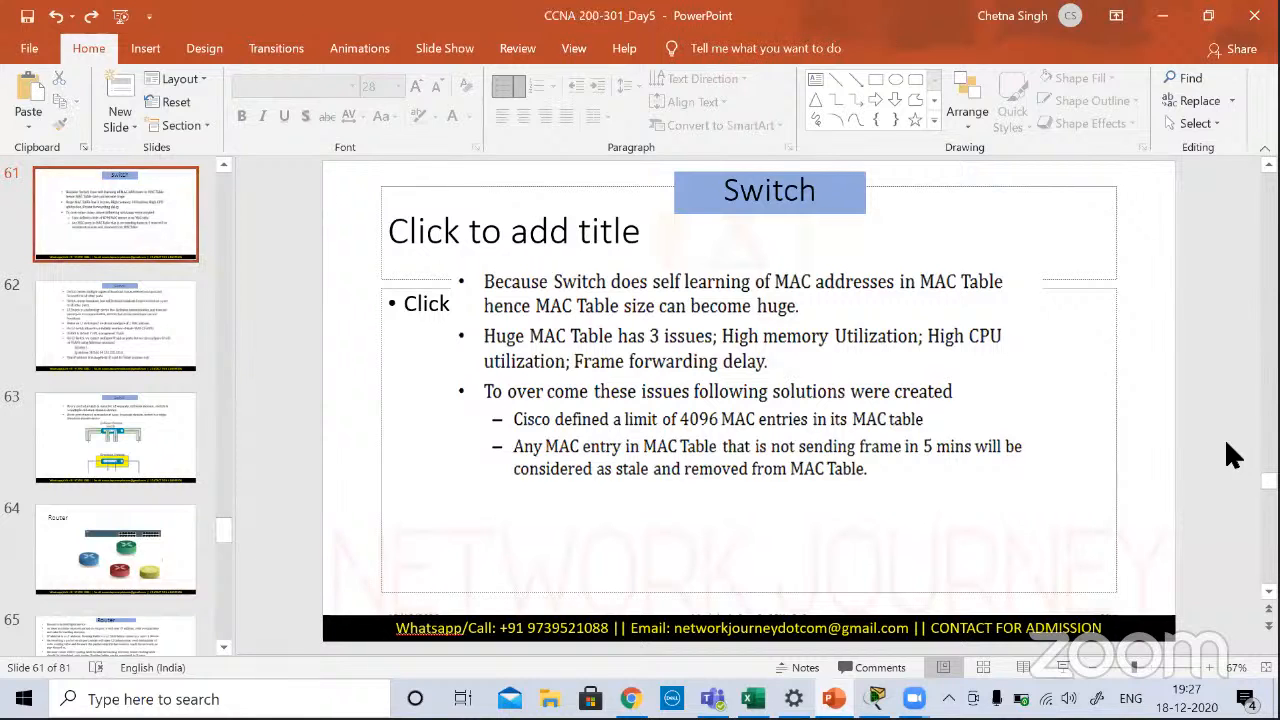
scroll(1227, 444, "down", 8)
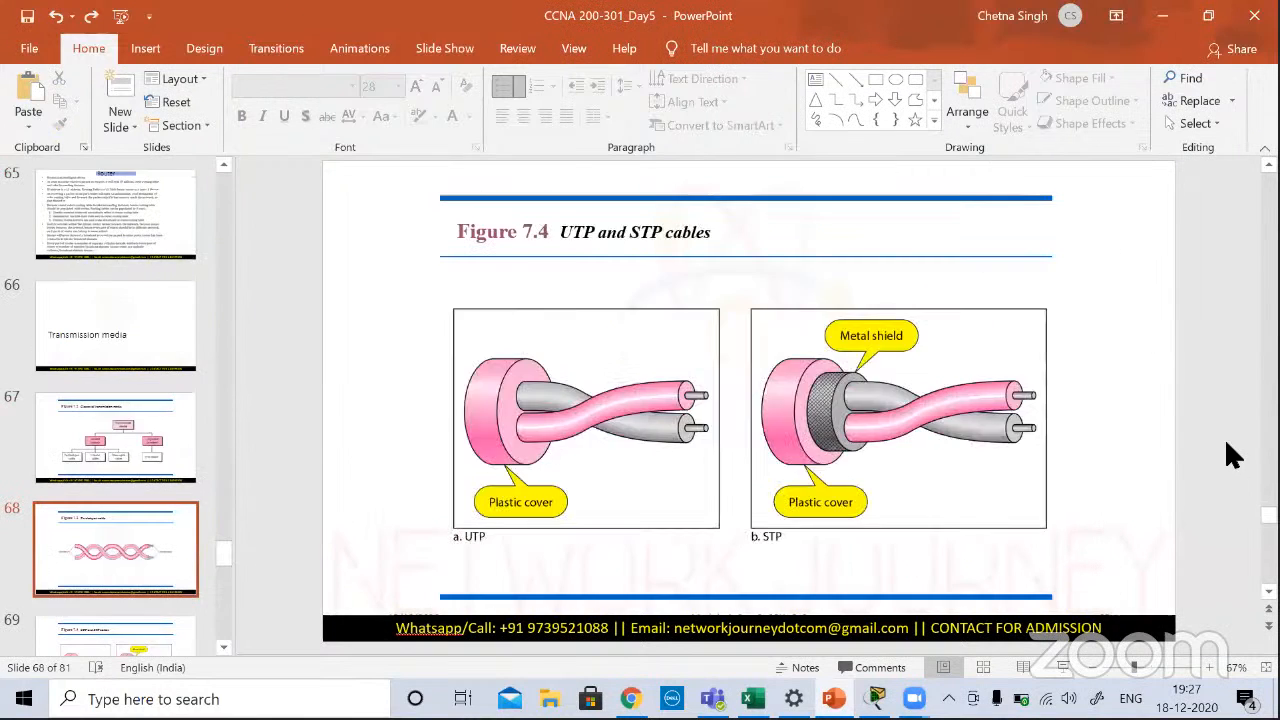
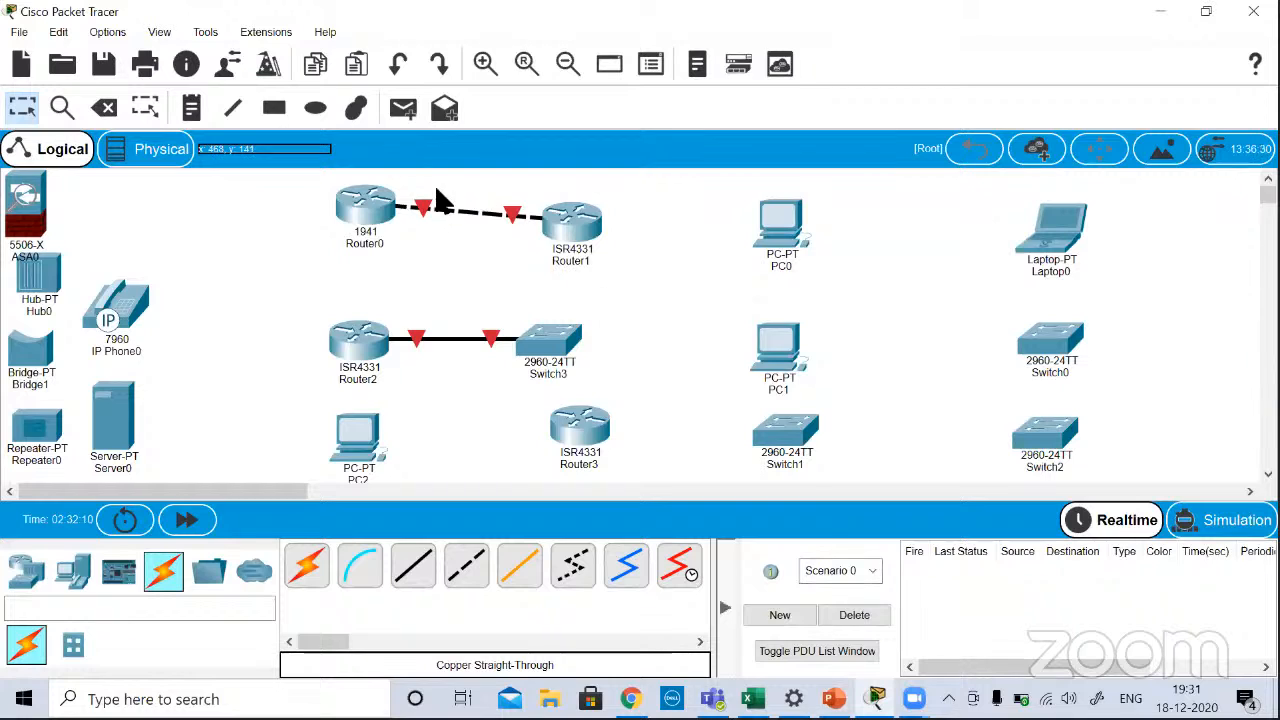
Step: Delete the cable between the 1941 router and the 4331 router at its right
left_click(105, 110)
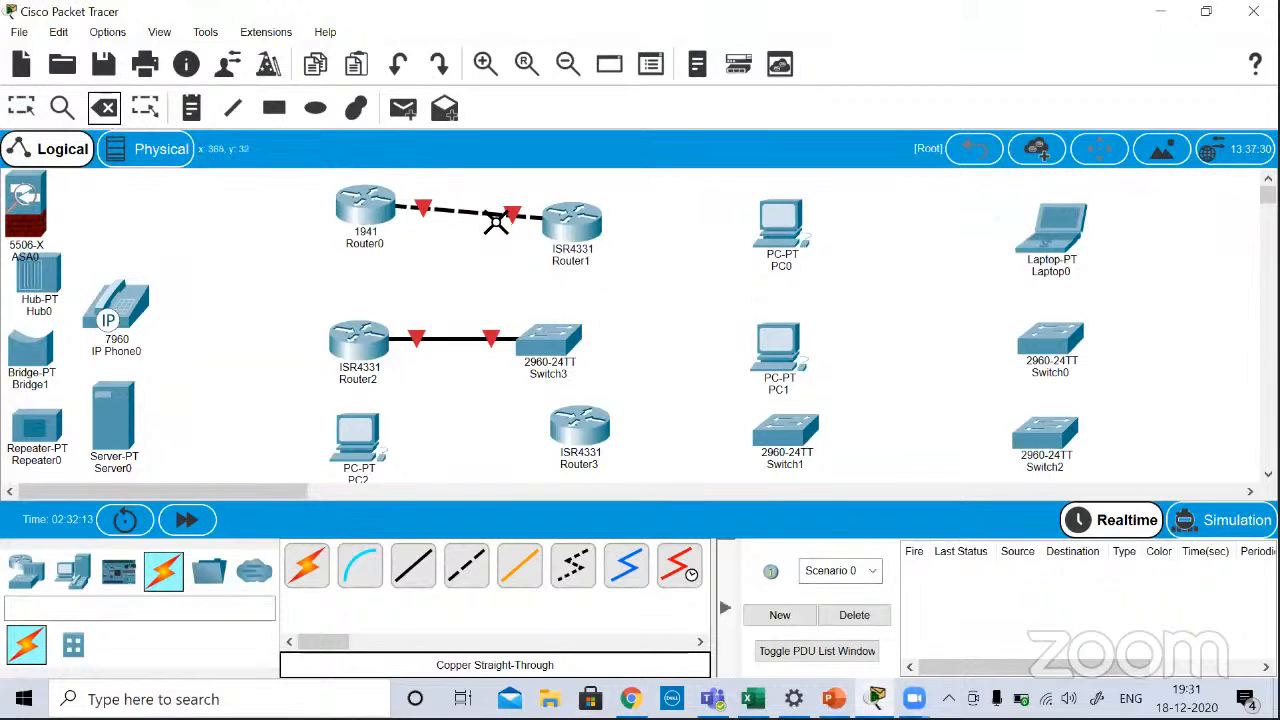
left_click(482, 214)
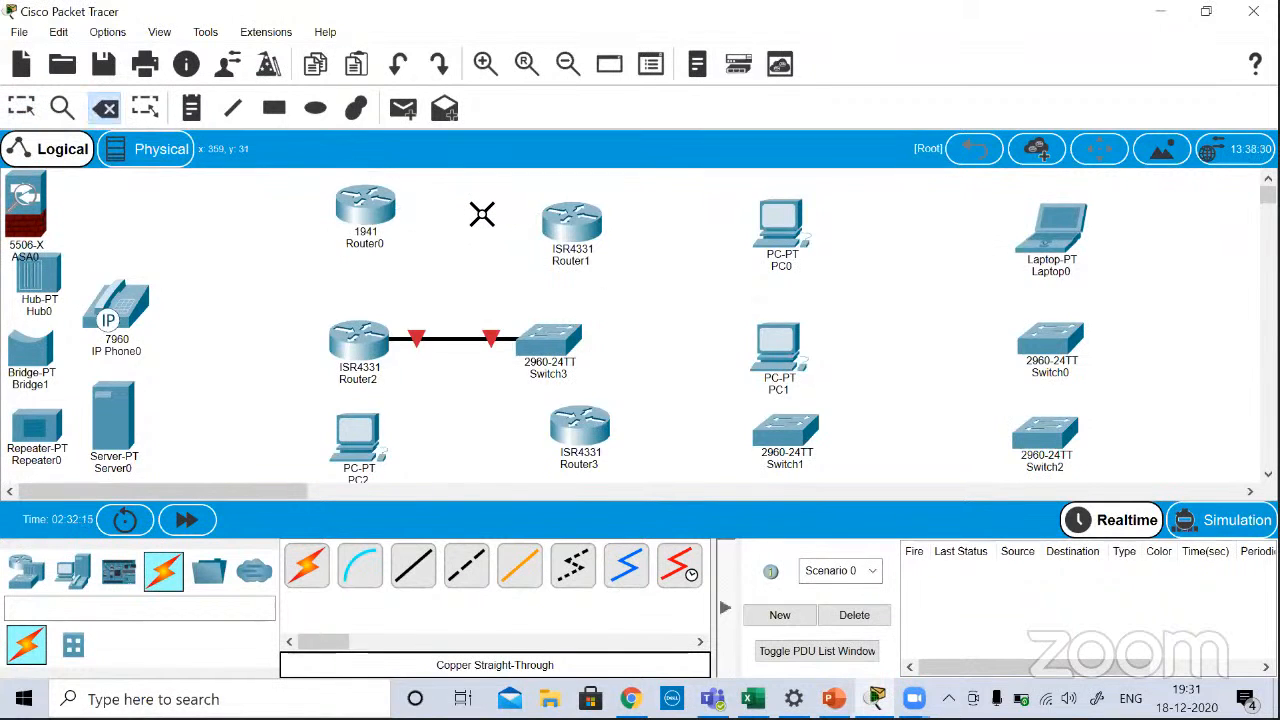
key("Escape")
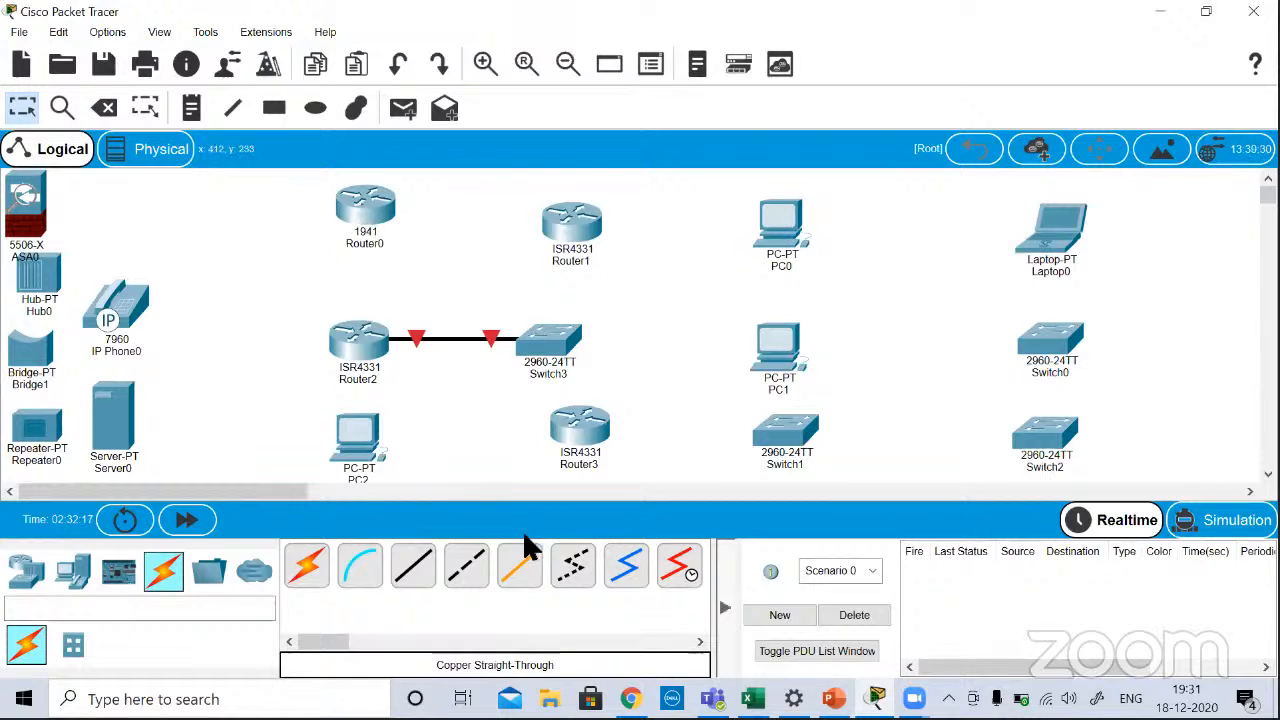
Step: Try to attach a fiber cable to the 1941 router's GigabitEthernet0/0 port
left_click(519, 566)
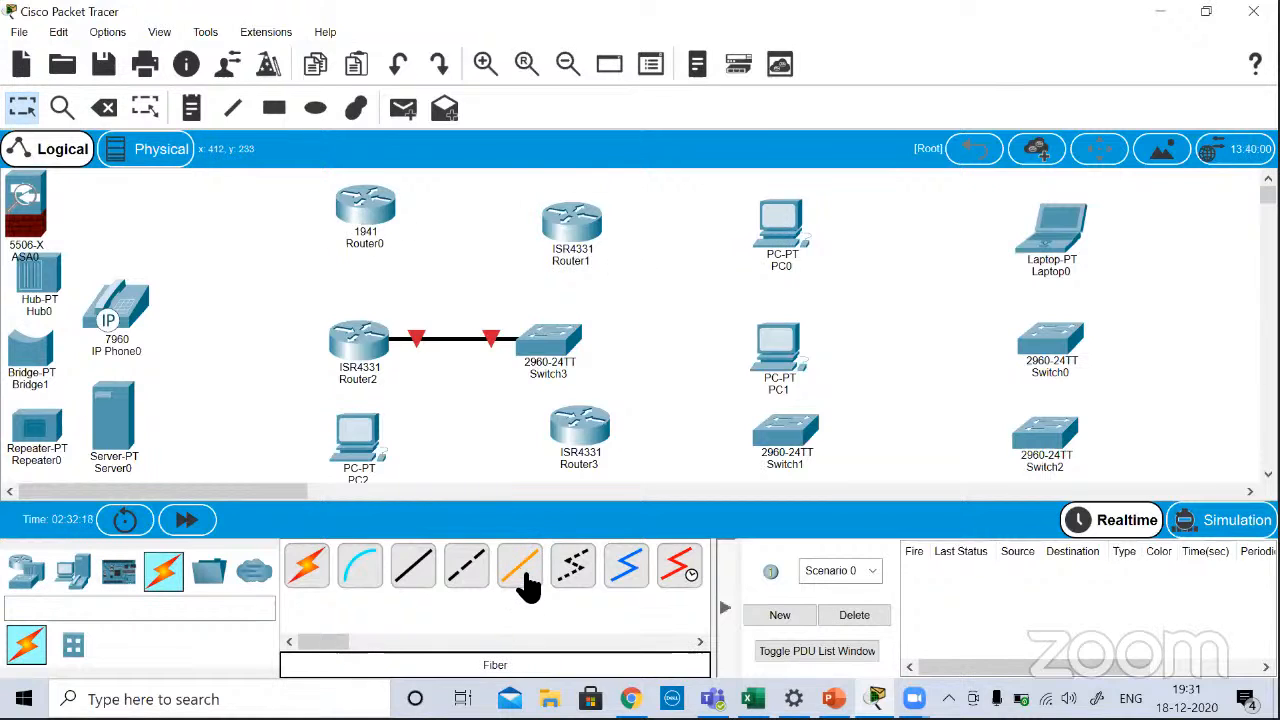
left_click(390, 210)
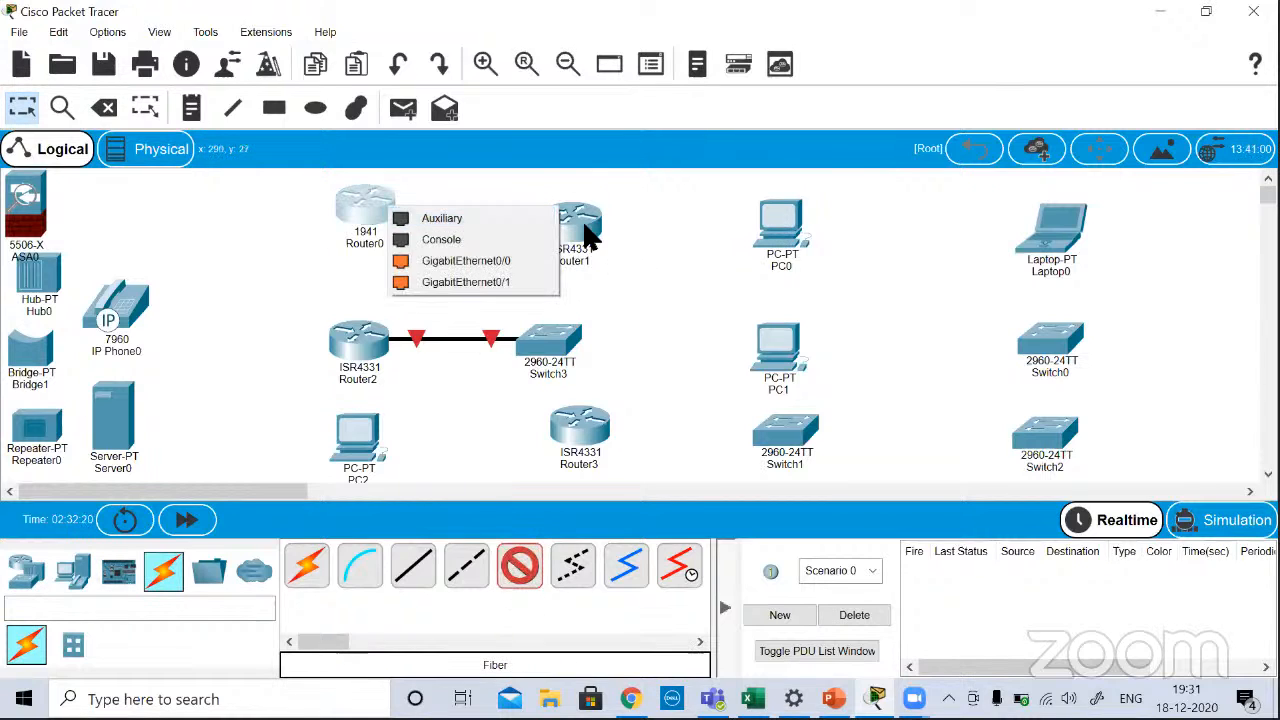
left_click(510, 261)
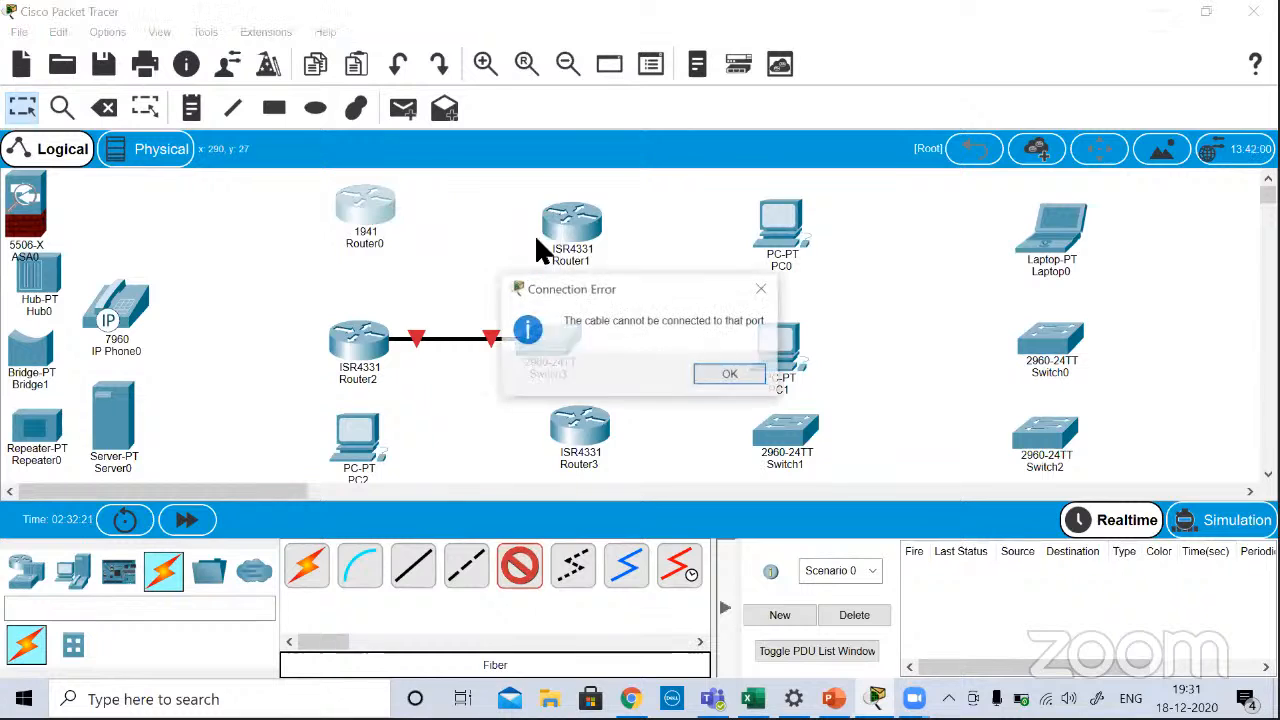
left_click(722, 375)
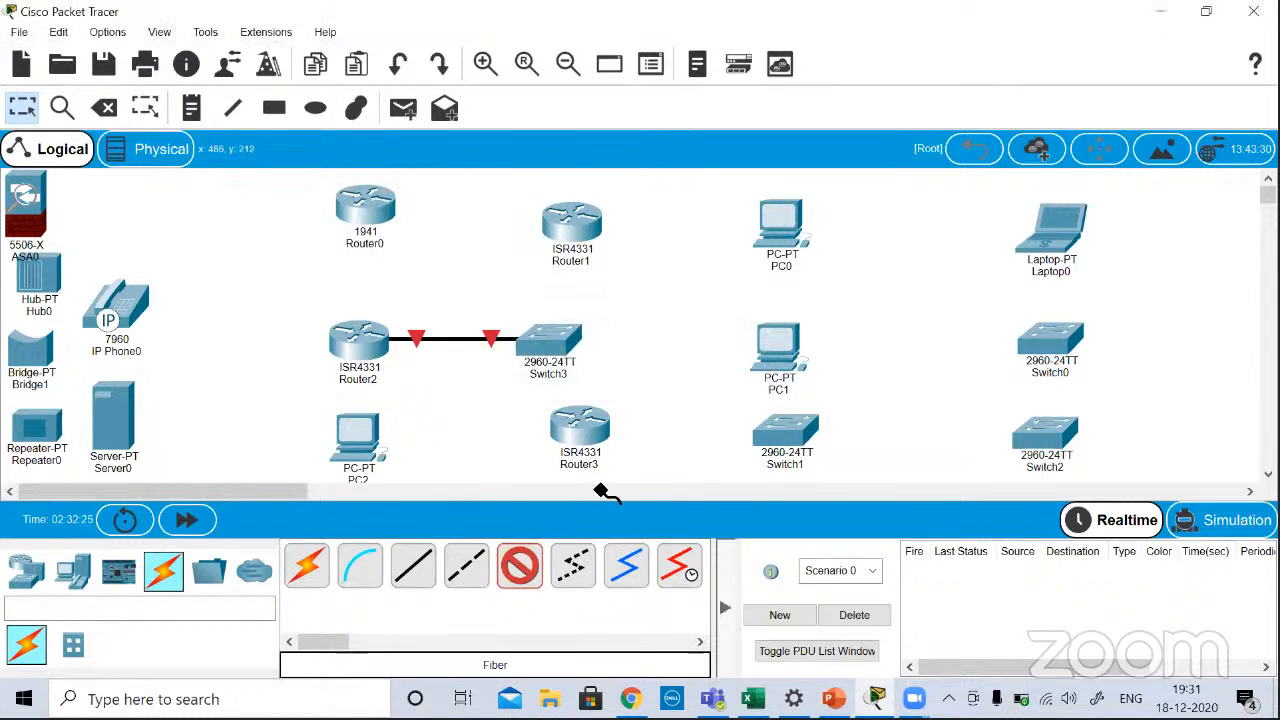
left_click(530, 565)
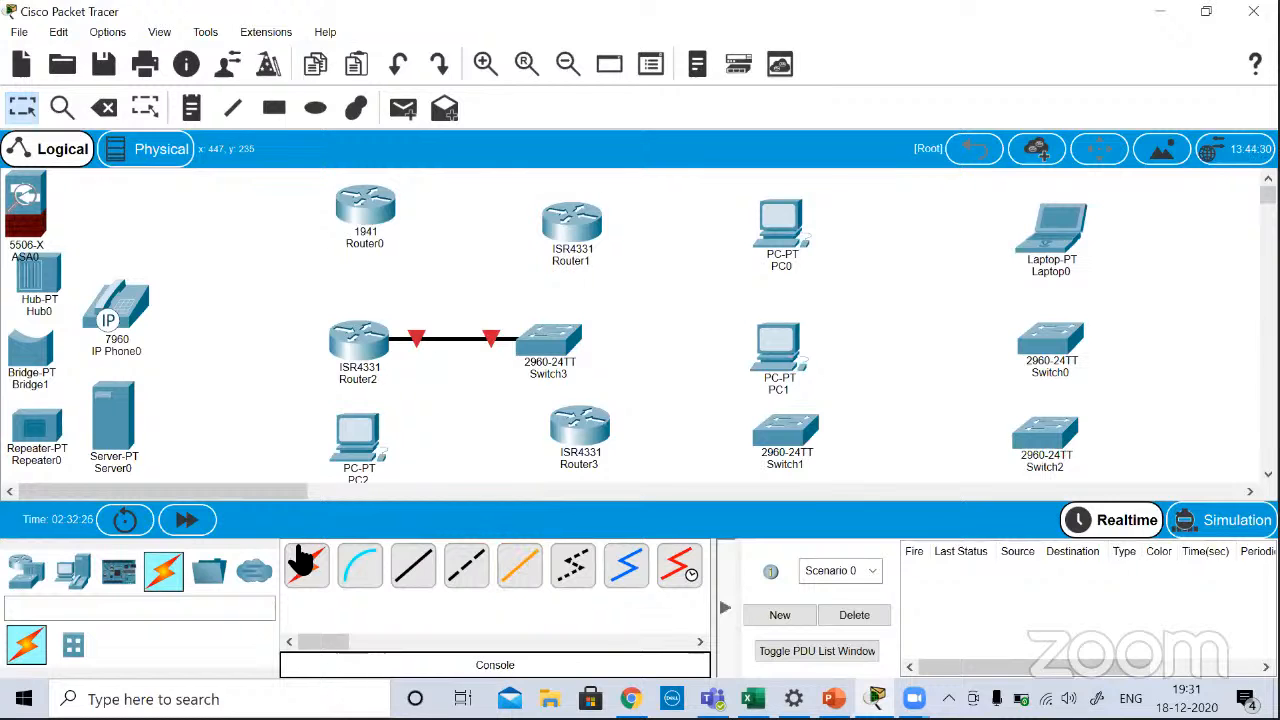
left_click(374, 207)
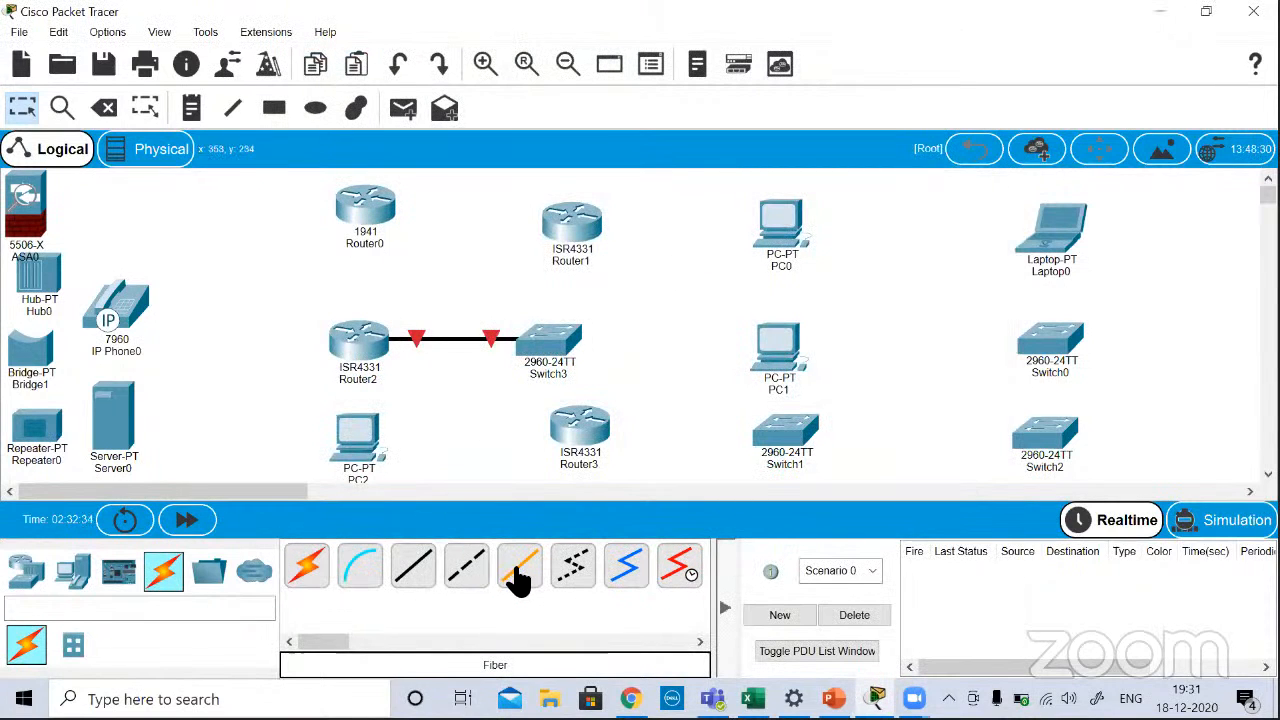
left_click(519, 575)
key("Escape")
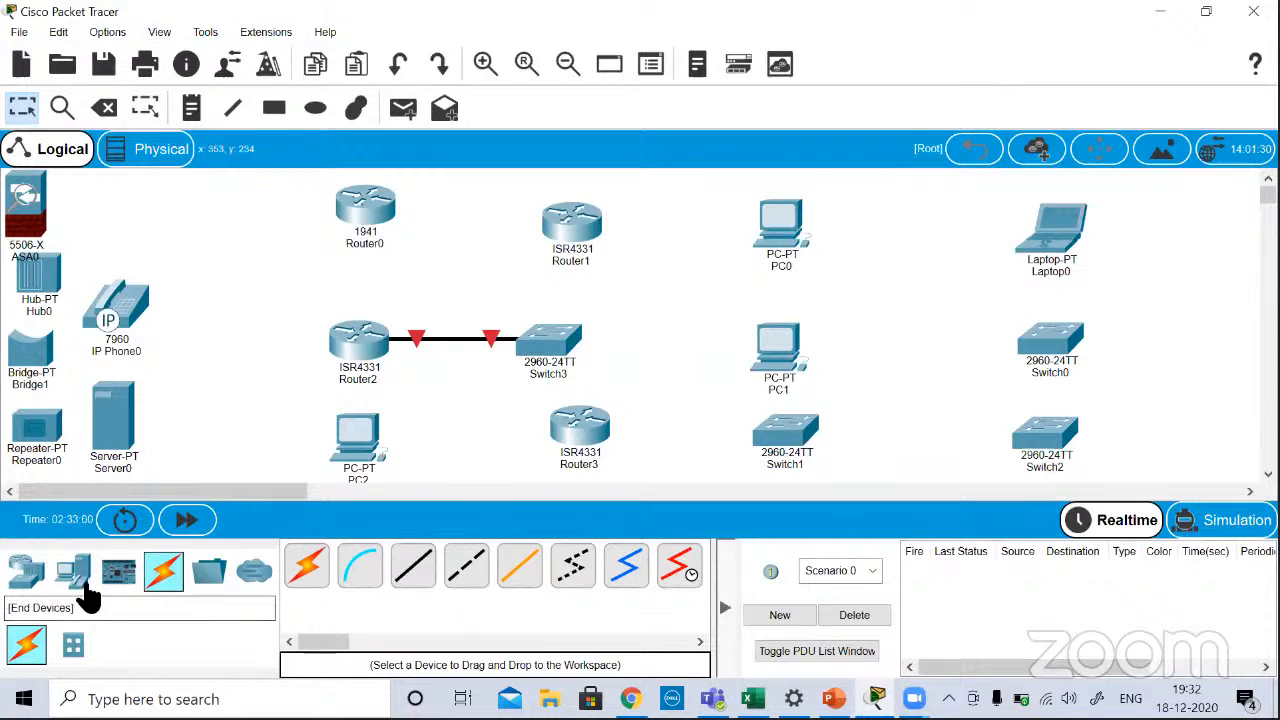
left_click(34, 572)
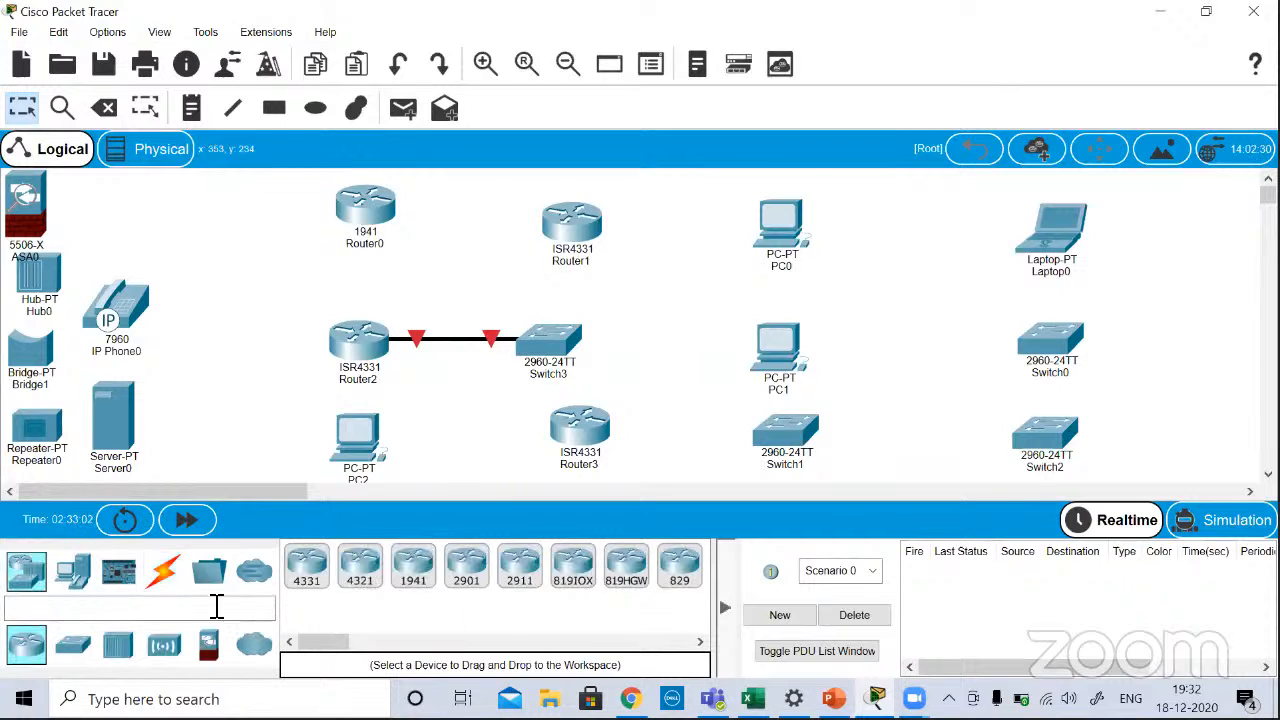
left_click(78, 585)
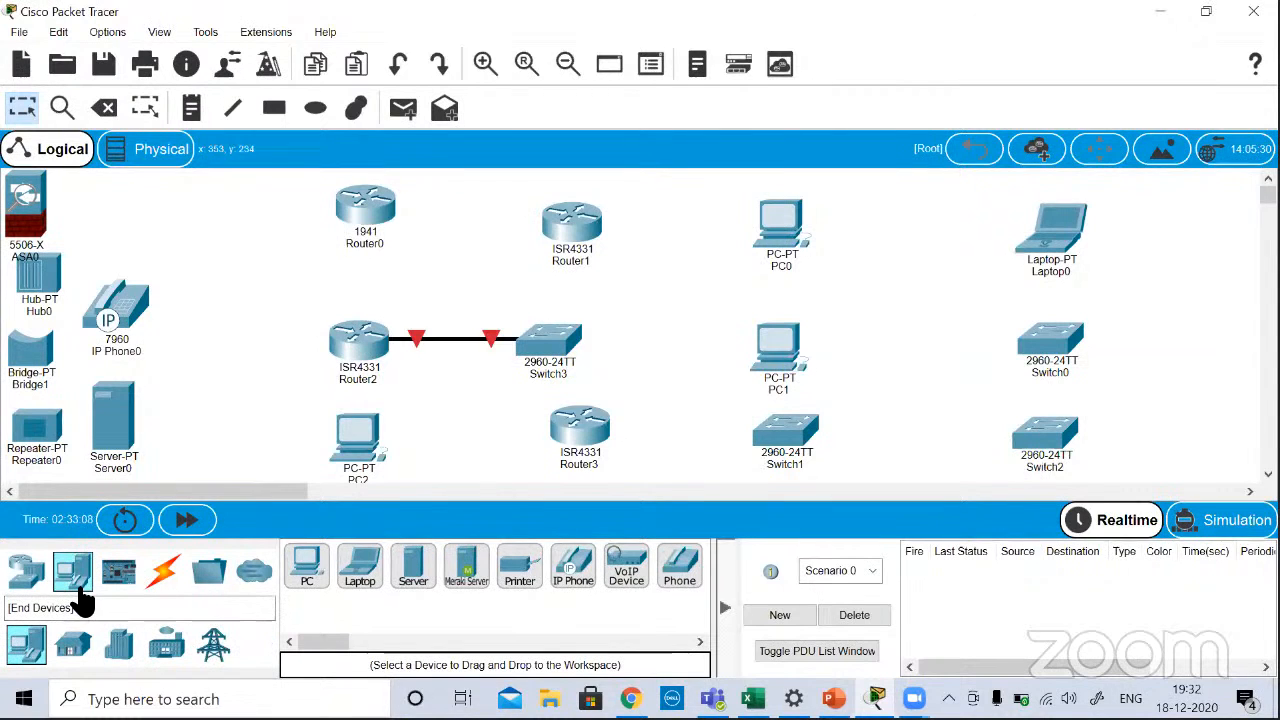
left_click(260, 580)
left_click(212, 582)
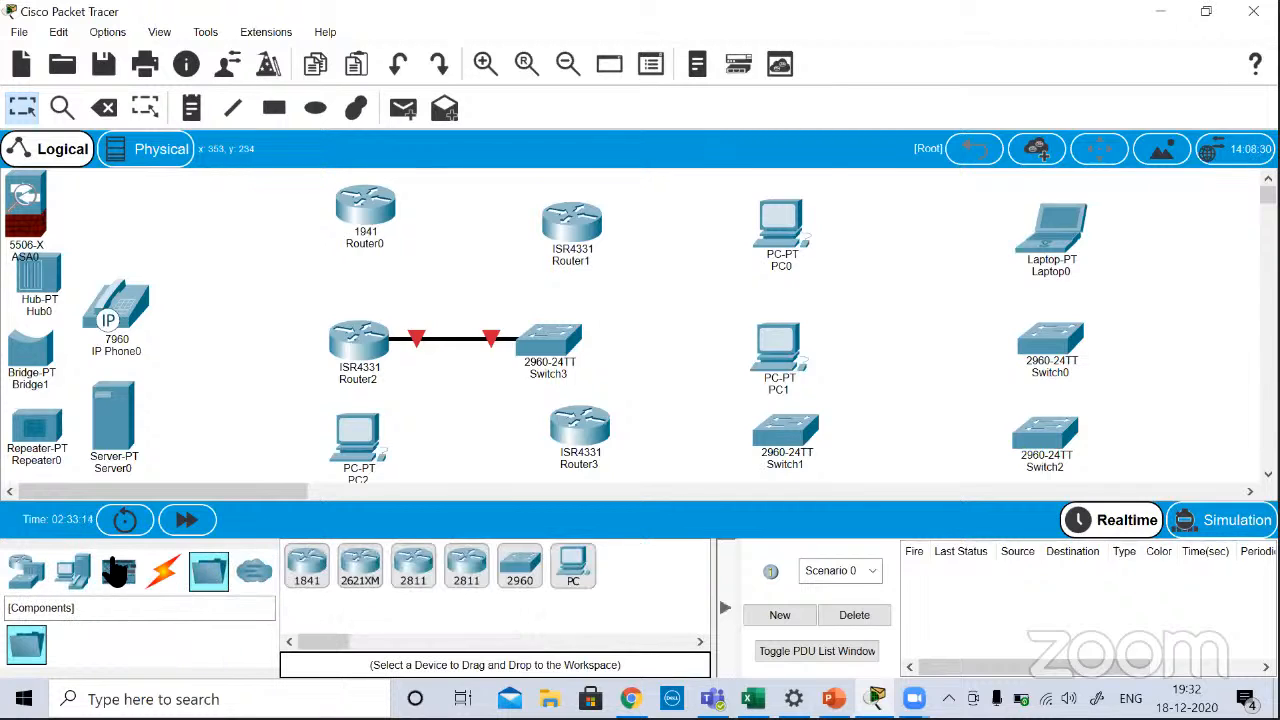
left_click(28, 575)
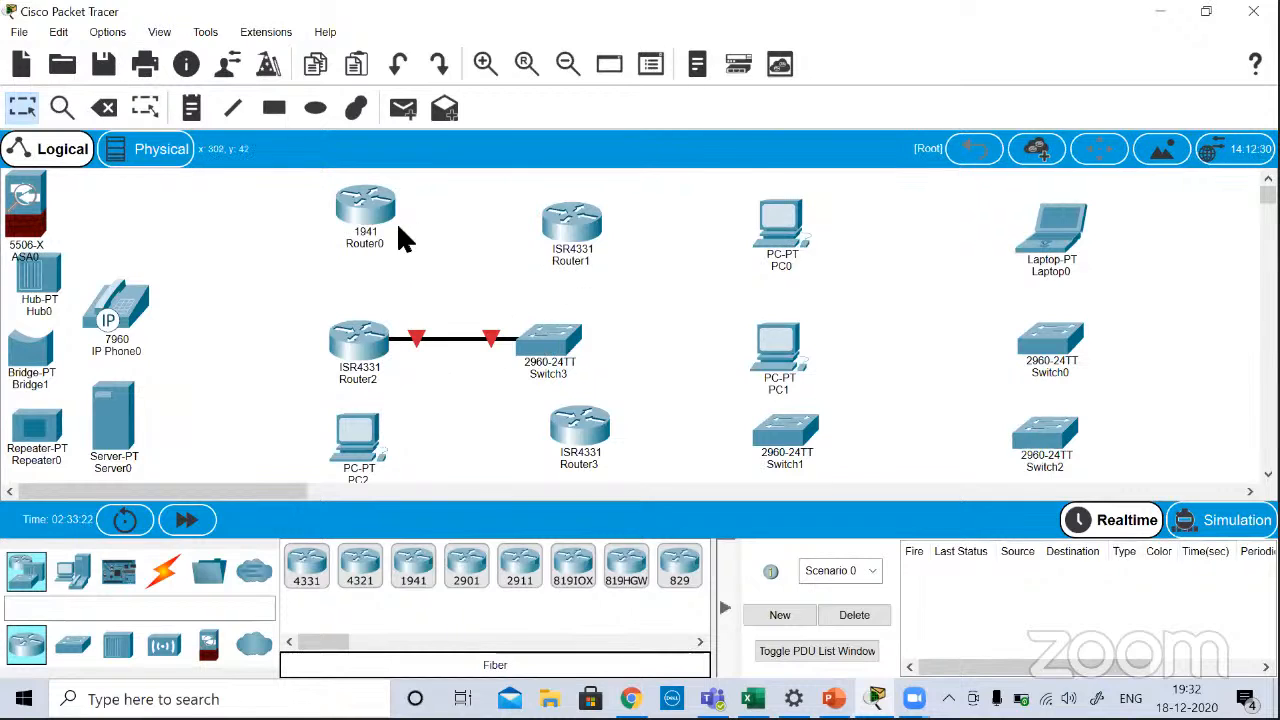
Step: Reconnect Router0 to Router1 using the automatically chosen connection type
left_click(163, 570)
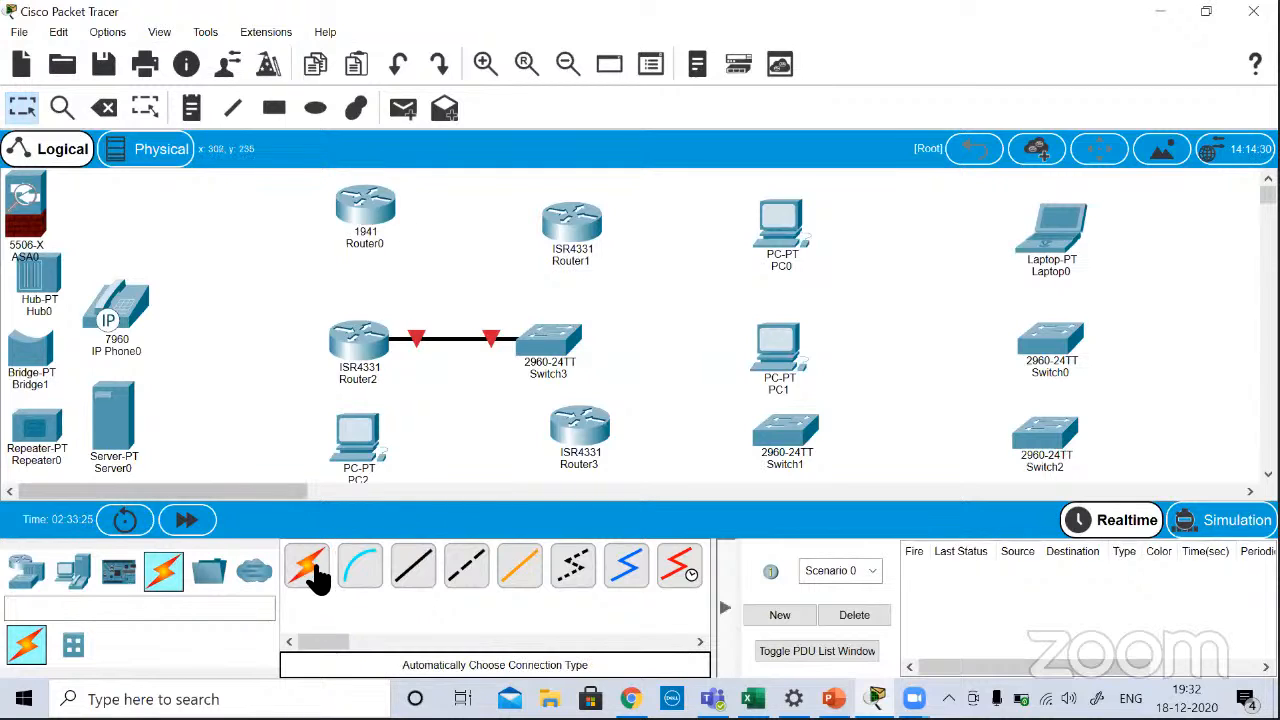
left_click(312, 590)
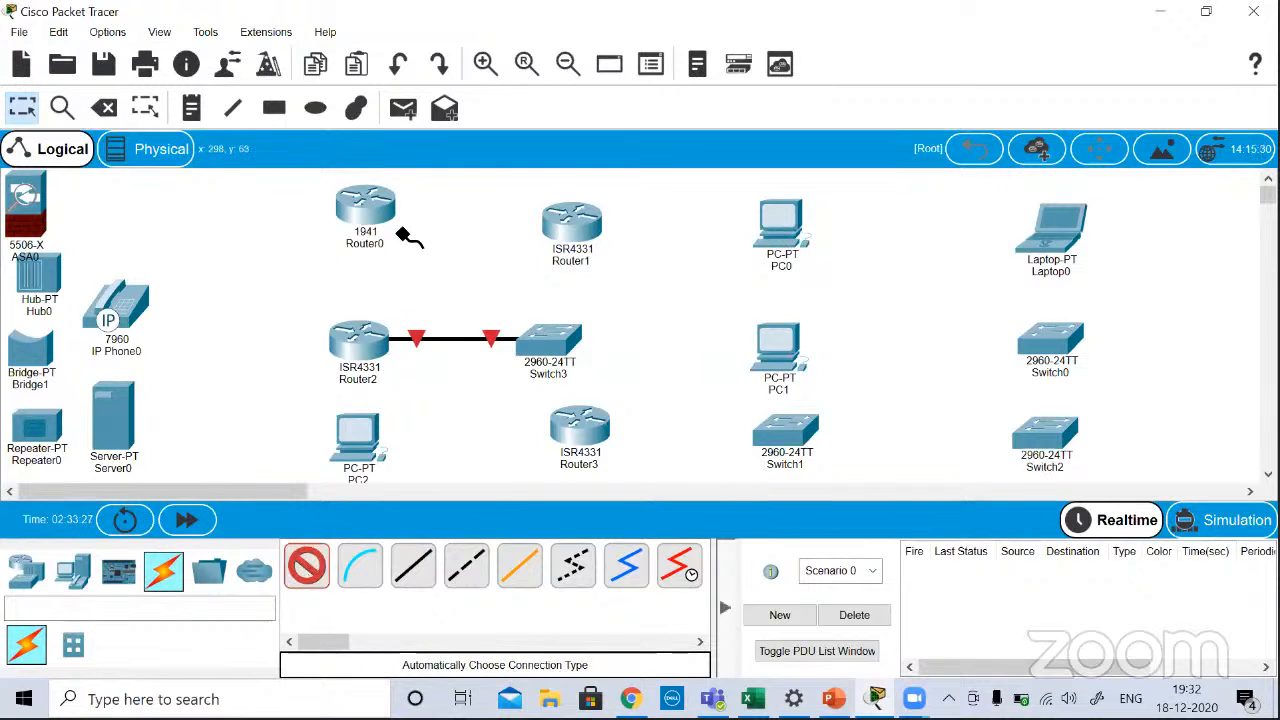
left_click(365, 207)
left_click(588, 238)
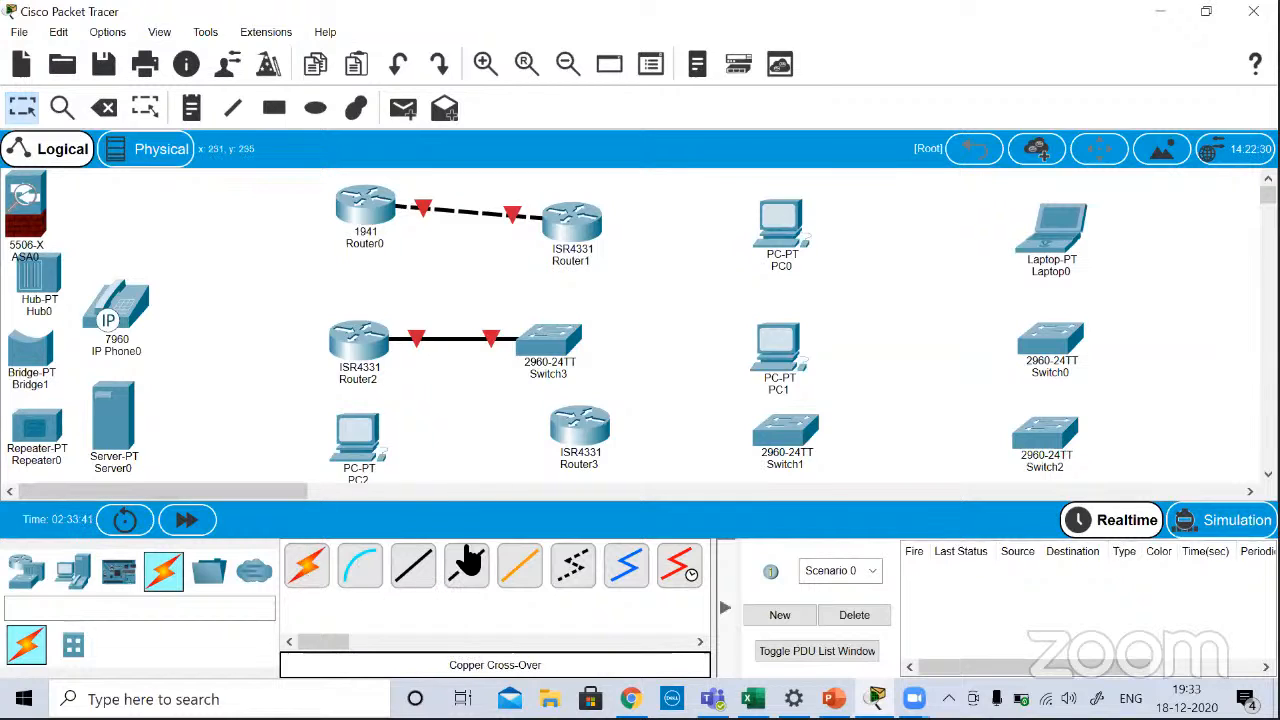
Step: Connect PC2 to Router3 using the automatically chosen connection type
left_click(310, 566)
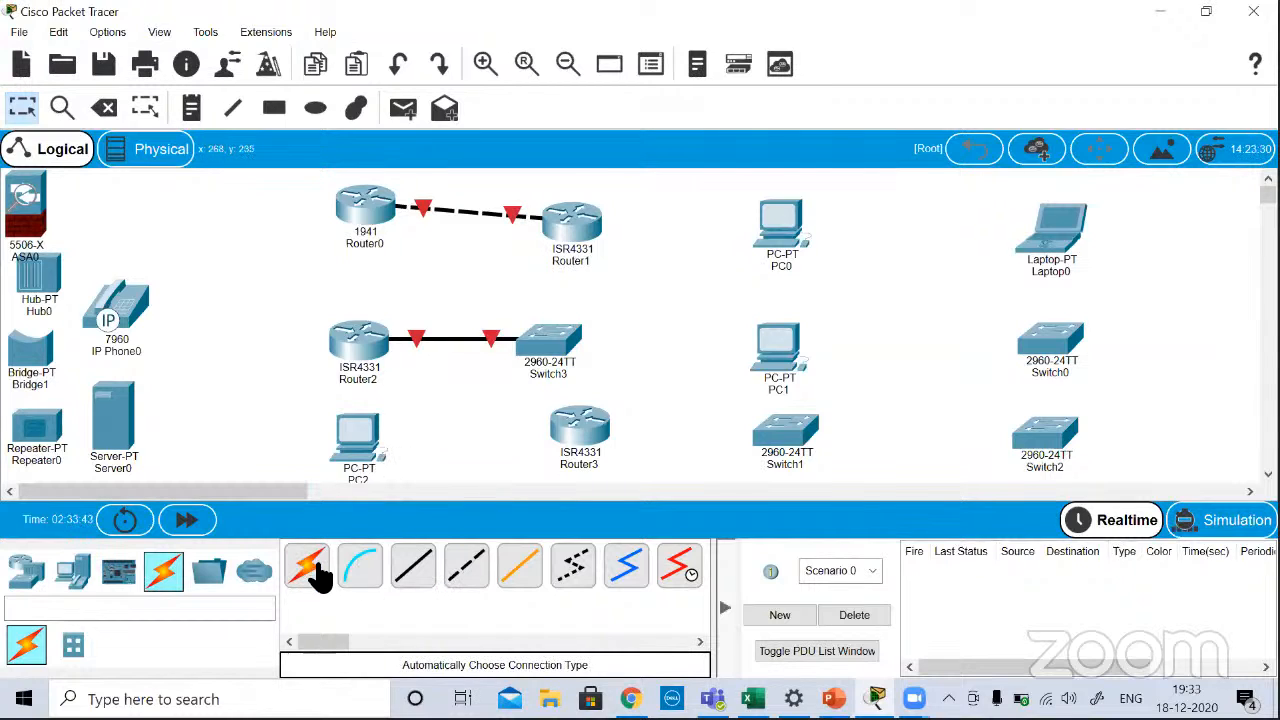
left_click(376, 440)
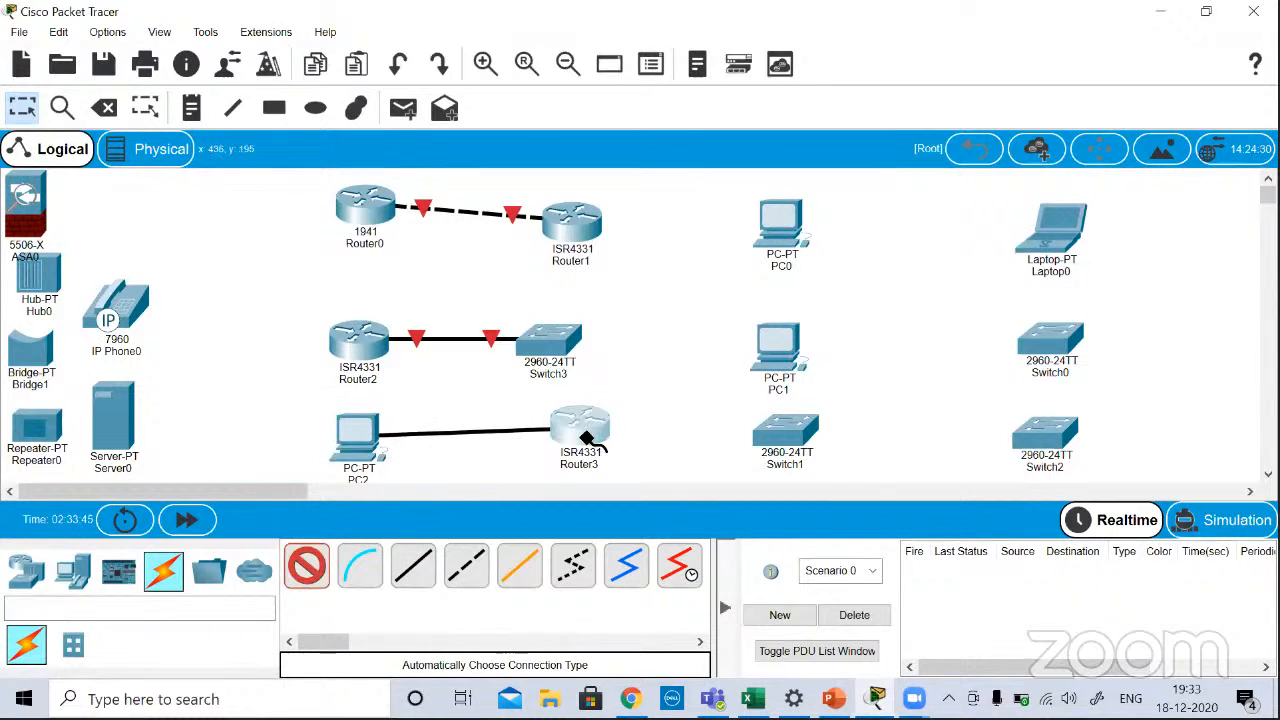
left_click(580, 428)
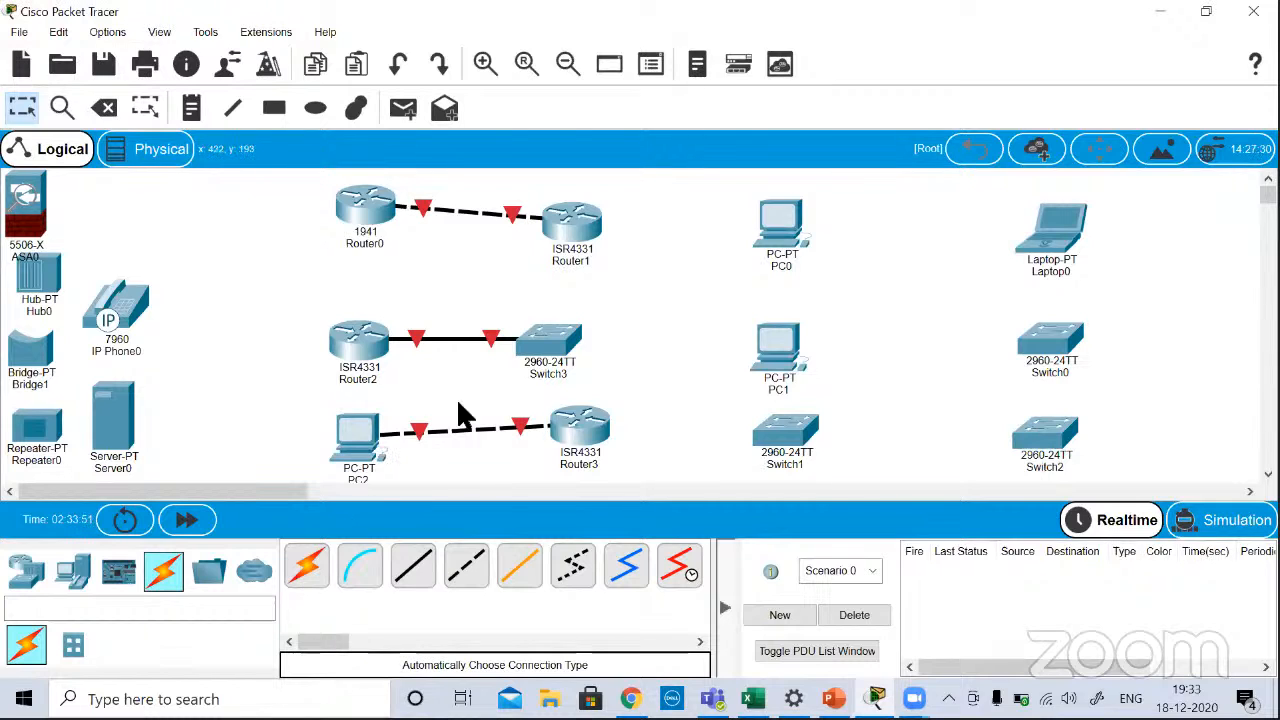
mouse_move(446, 446)
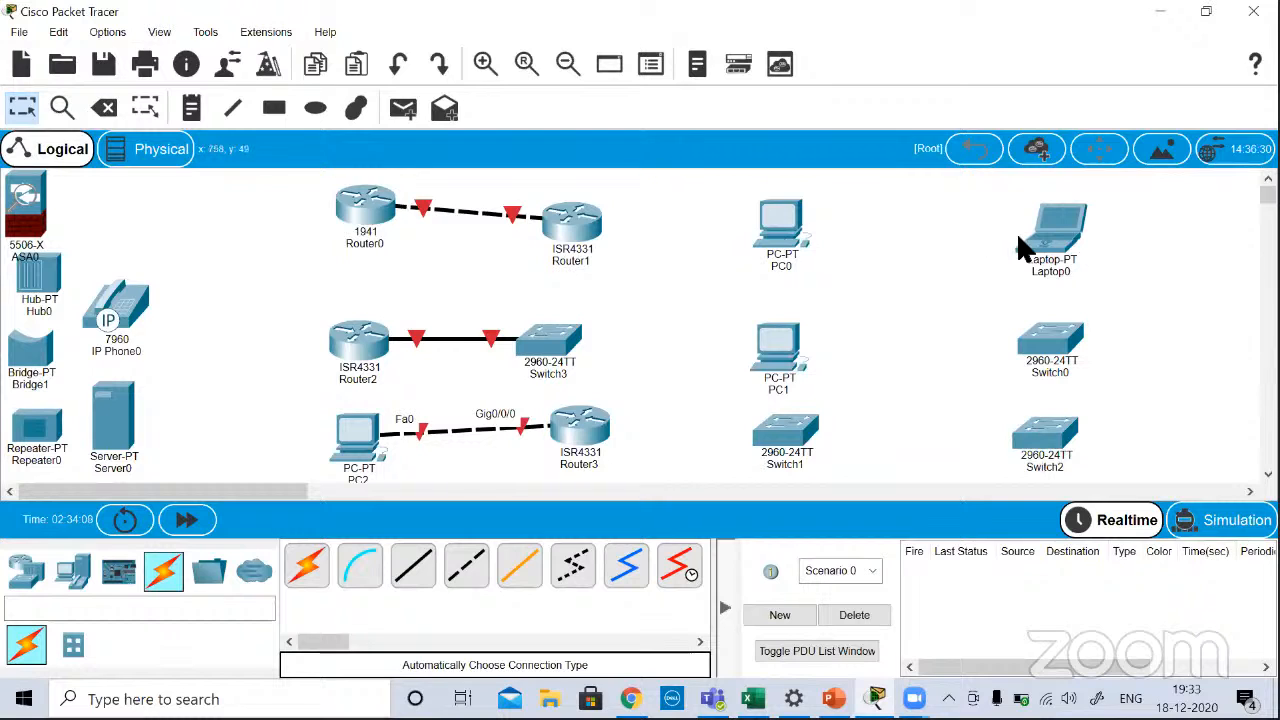
Step: Connect PC0's FastEthernet0 port to Laptop0's FastEthernet0 port with a copper cross-over cable
mouse_move(1018, 238)
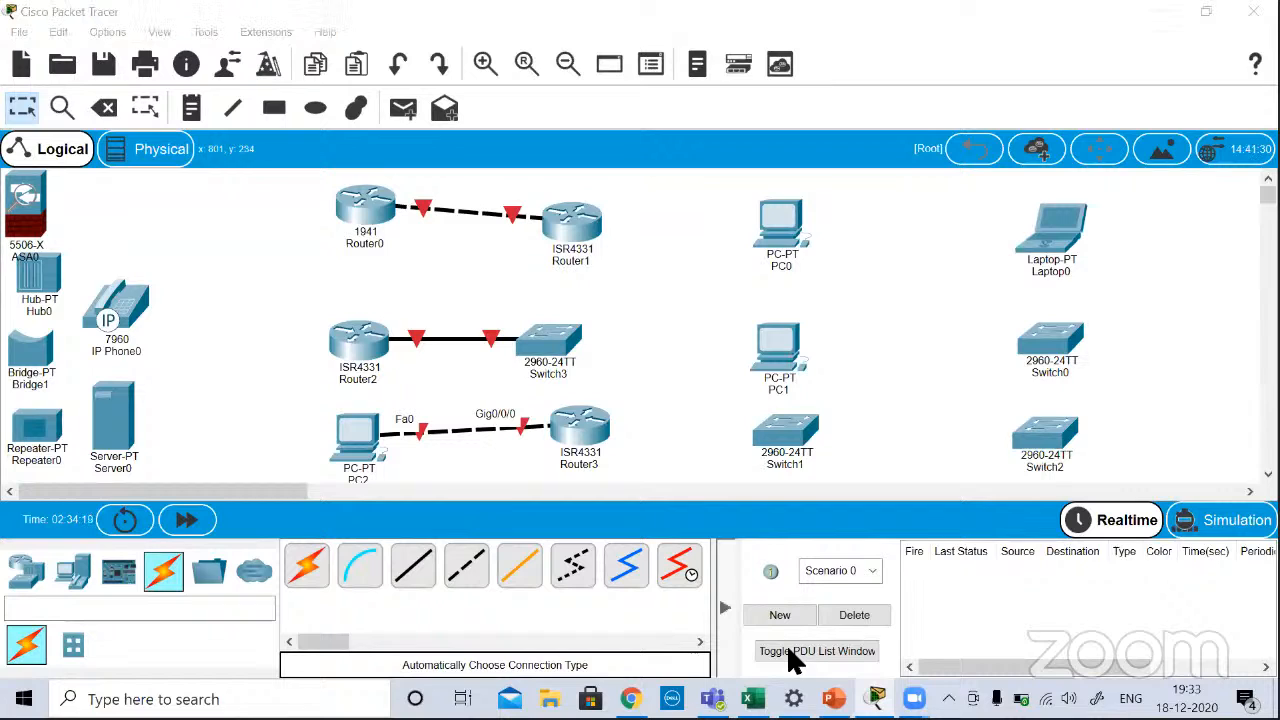
left_click(466, 565)
left_click(820, 213)
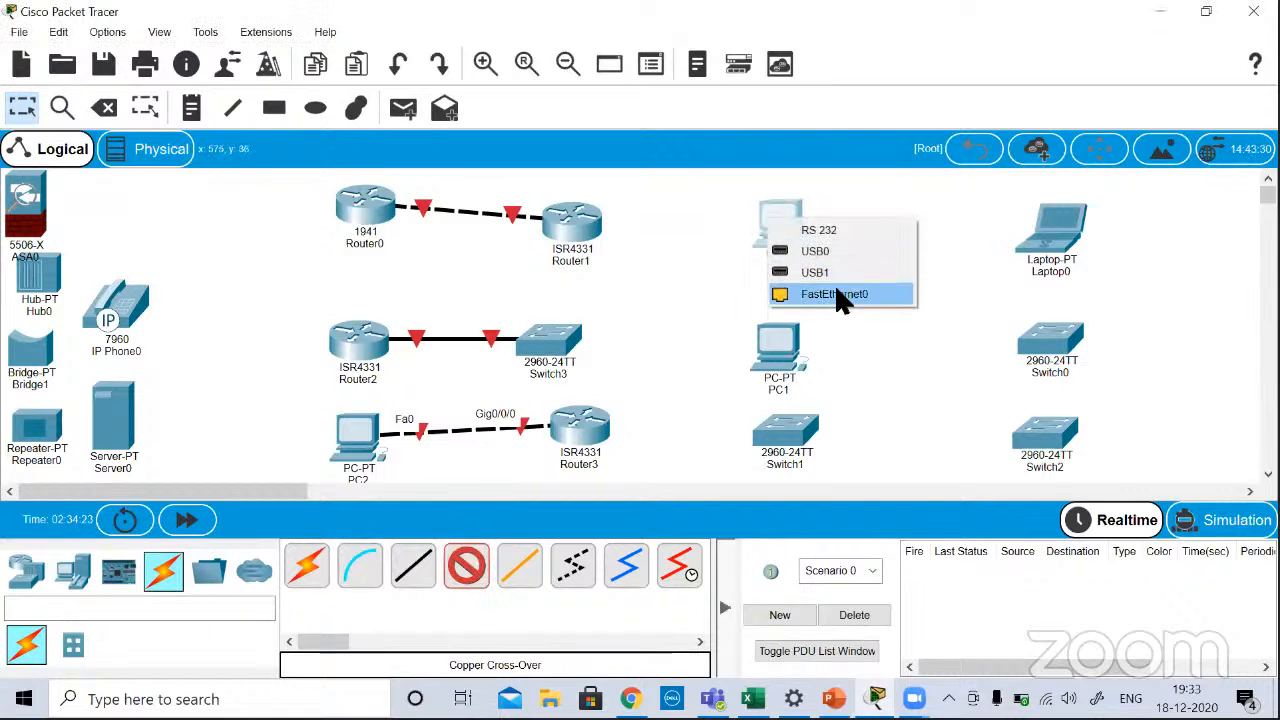
left_click(895, 294)
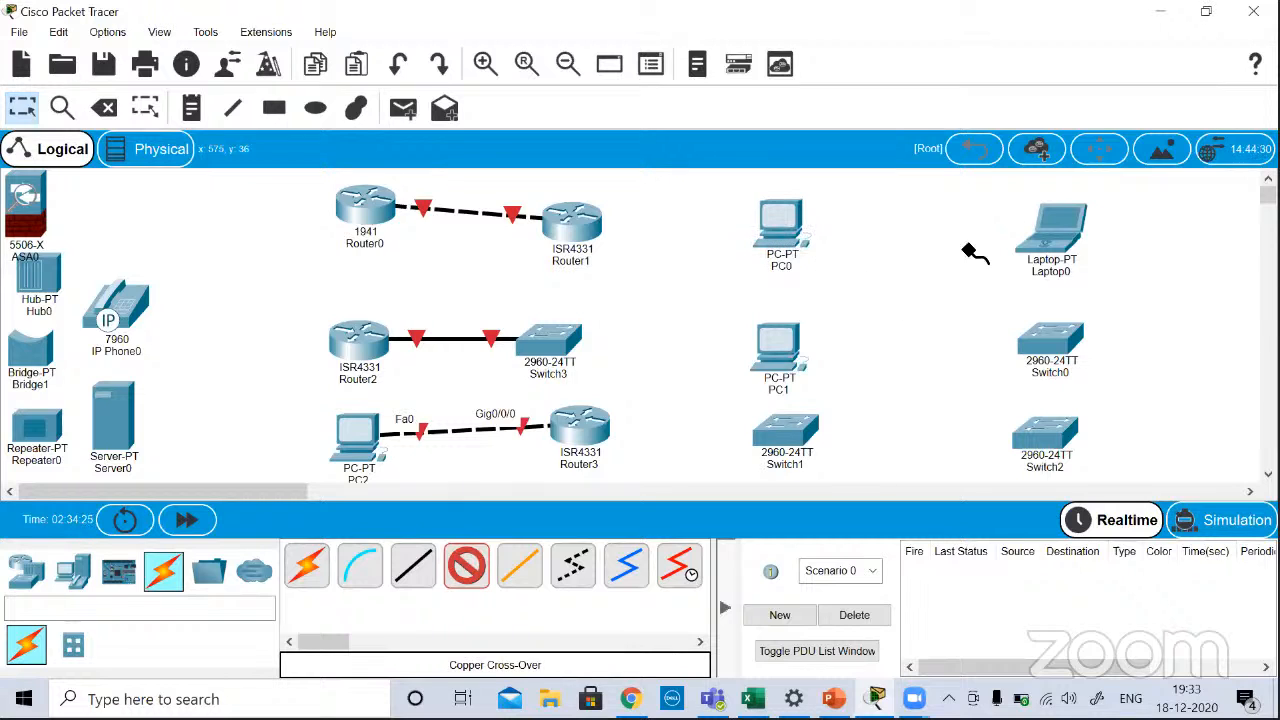
left_click(1060, 232)
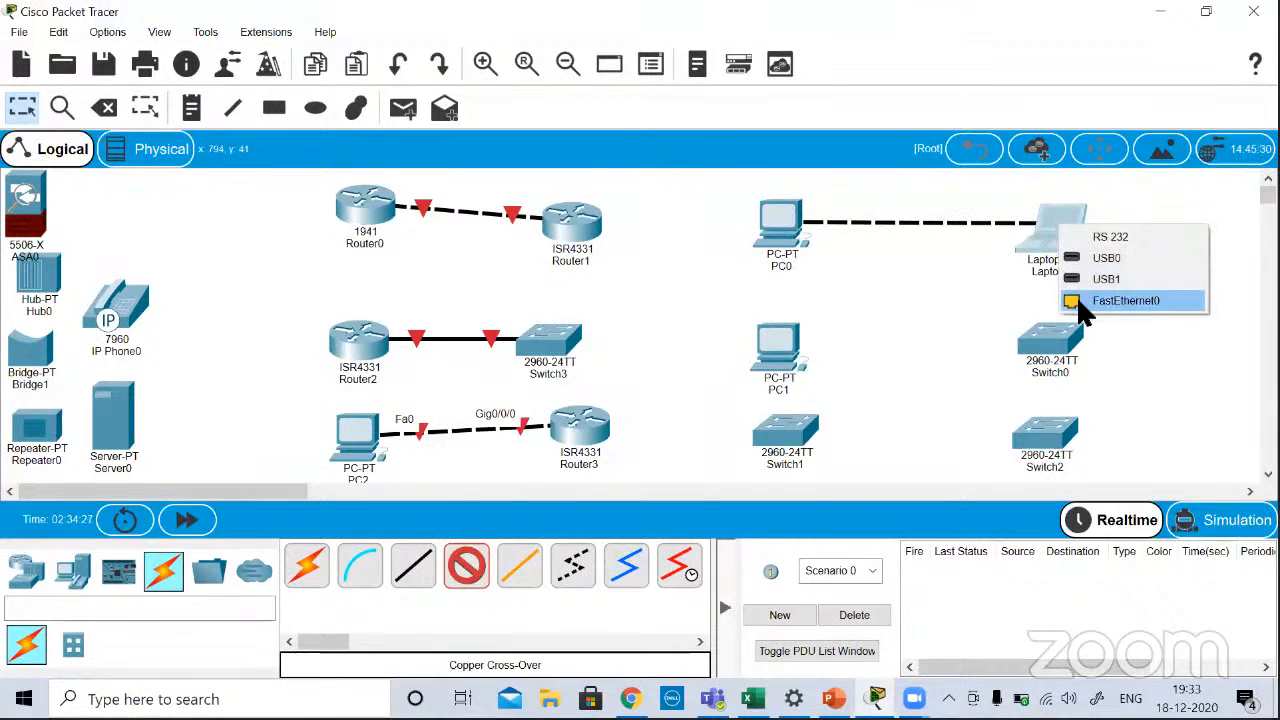
left_click(1090, 300)
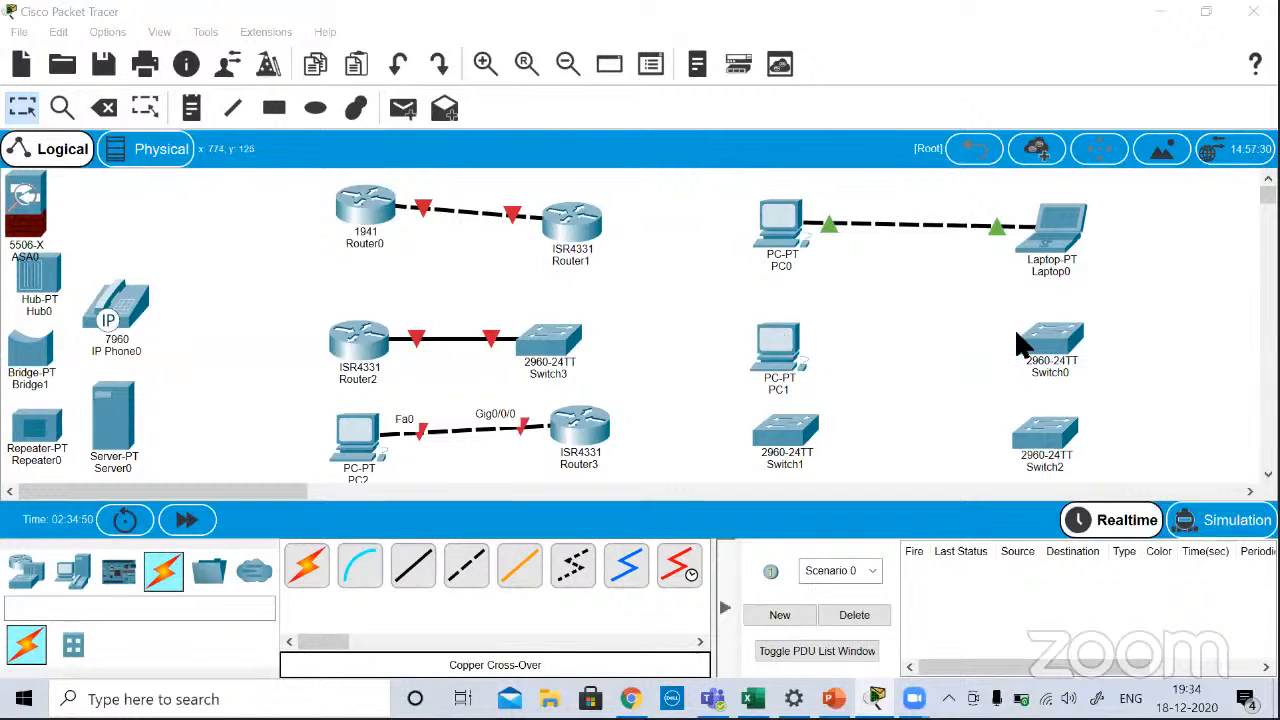
Step: Connect PC1's FastEthernet0 port to Switch0's FastEthernet0/1 port with a copper straight-through cable
left_click(414, 575)
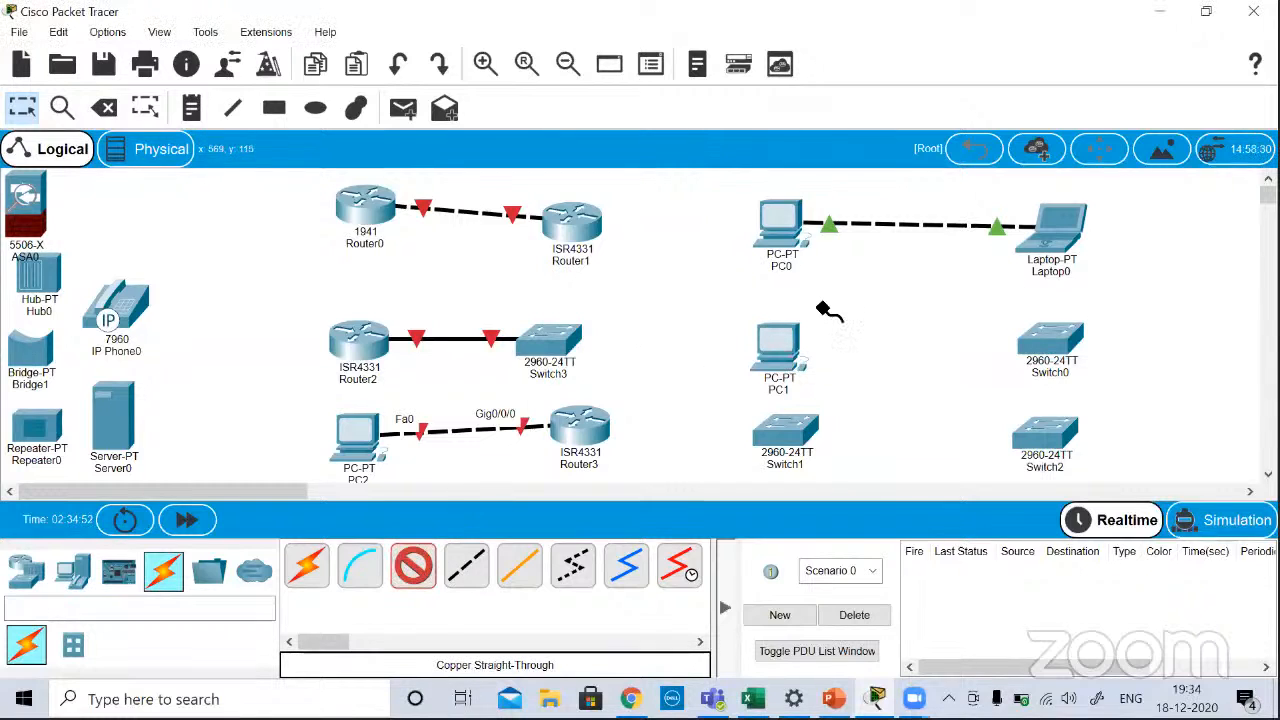
left_click(785, 345)
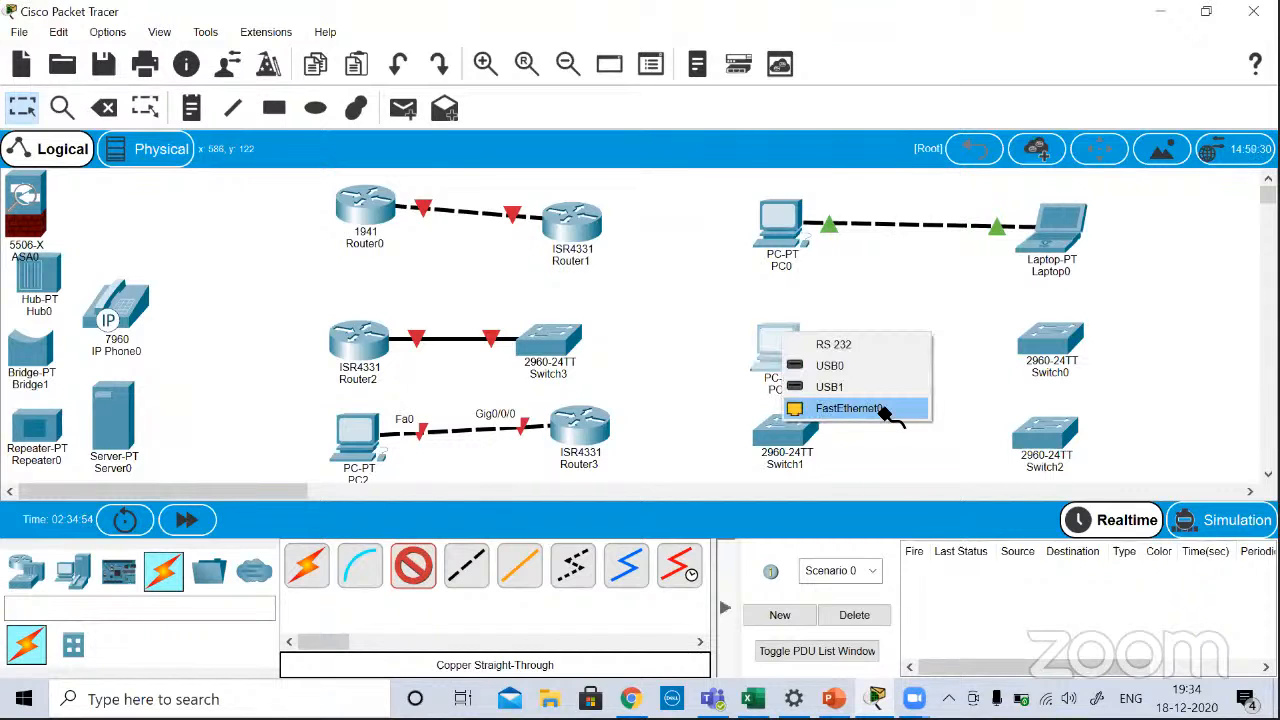
left_click(857, 409)
left_click(1066, 343)
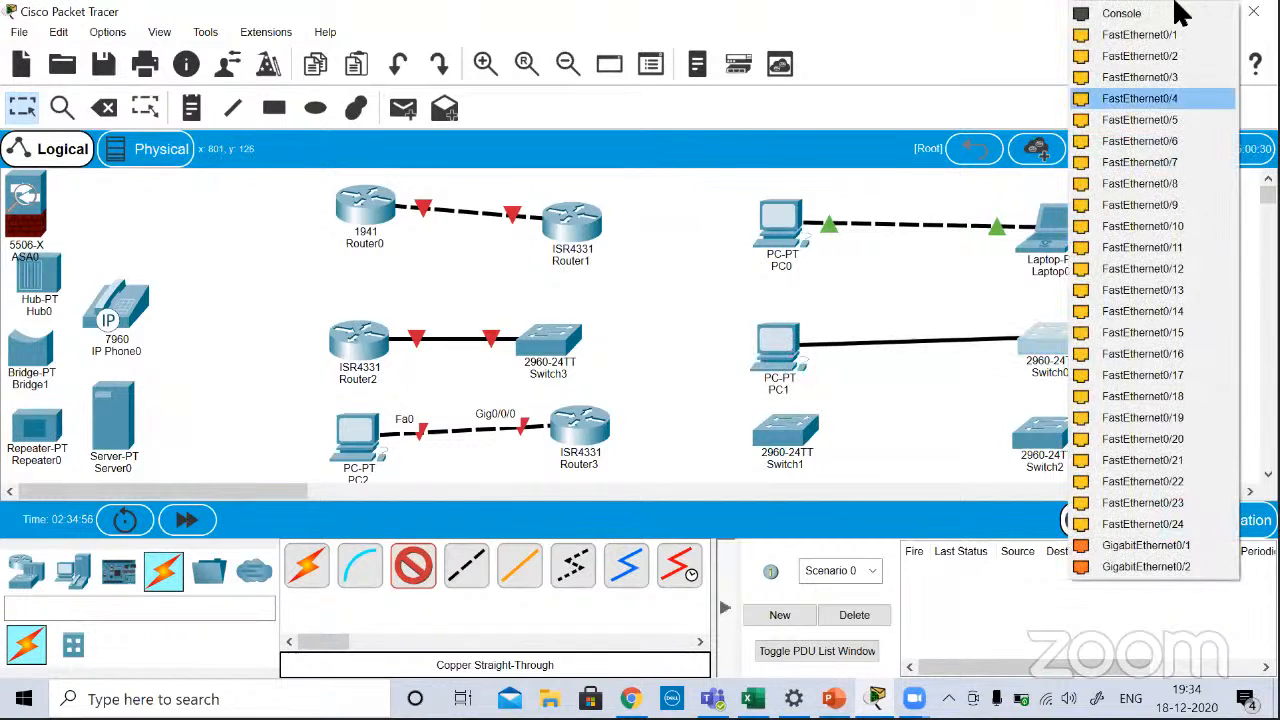
left_click(1165, 34)
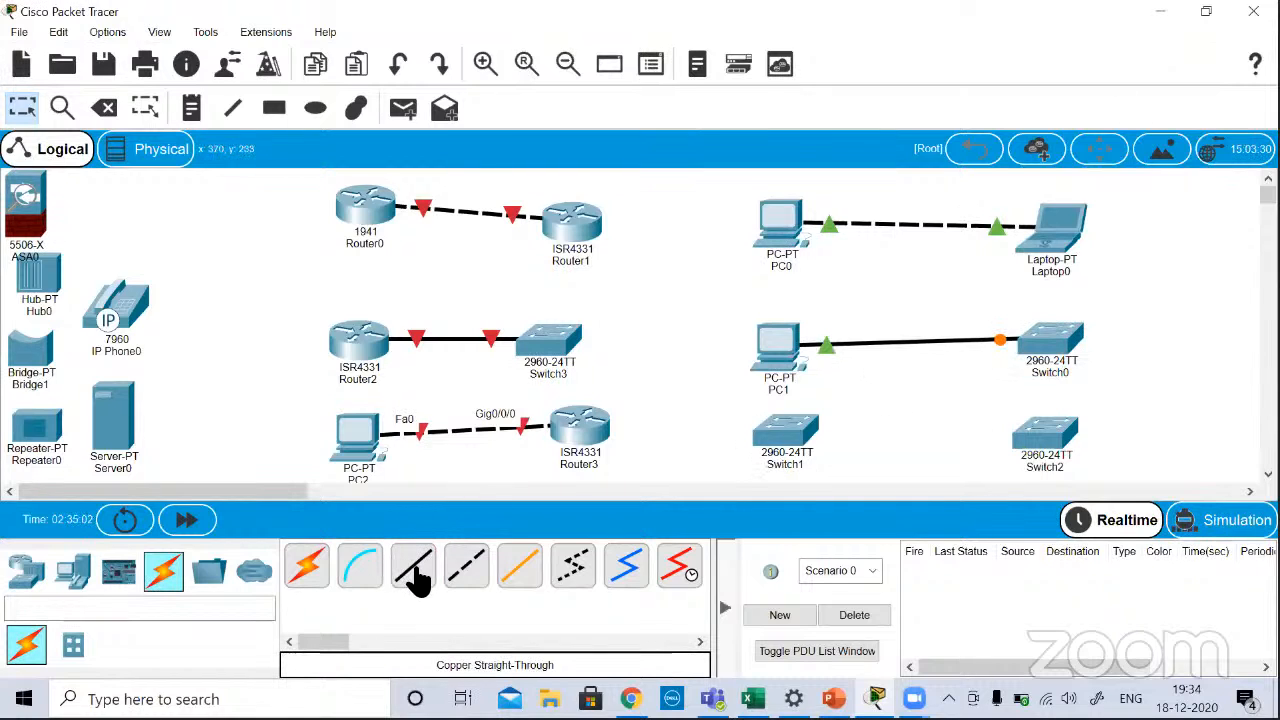
Step: Connect Switch1 to Switch2 with a copper cross-over cable, using the FastEthernet0/1 port on both switches
left_click(466, 567)
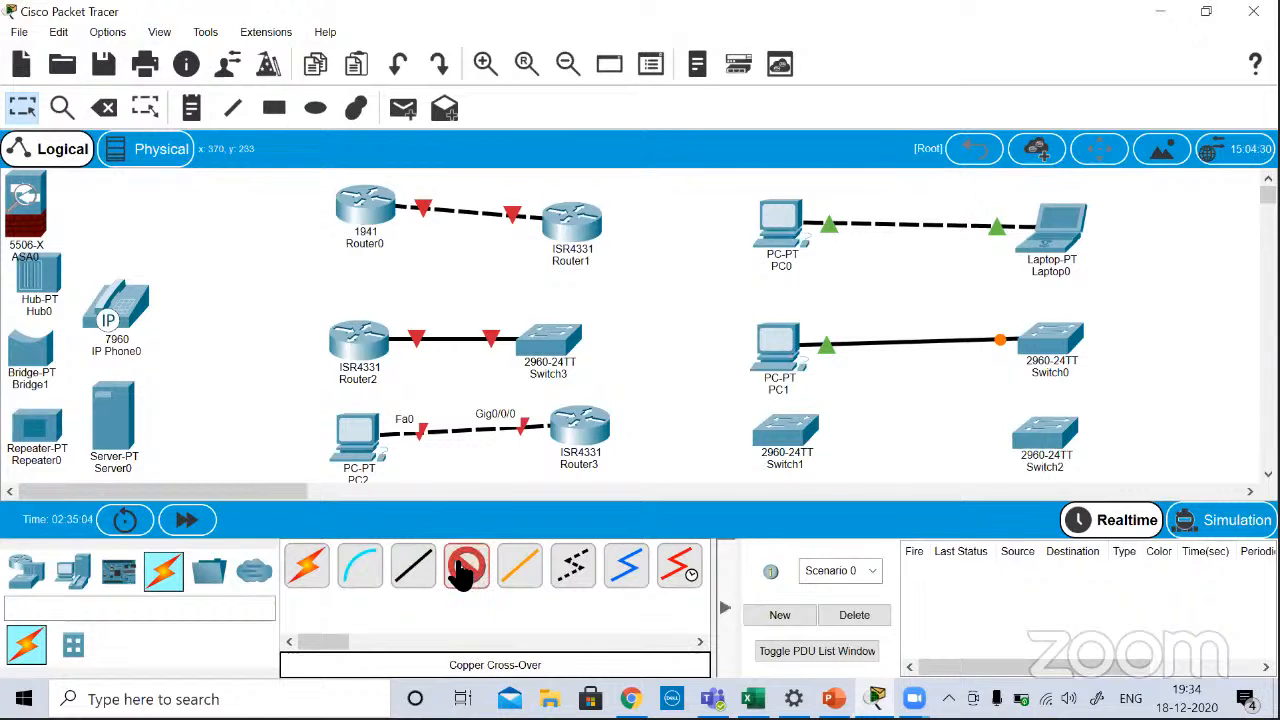
left_click(810, 432)
left_click(886, 36)
left_click(1066, 447)
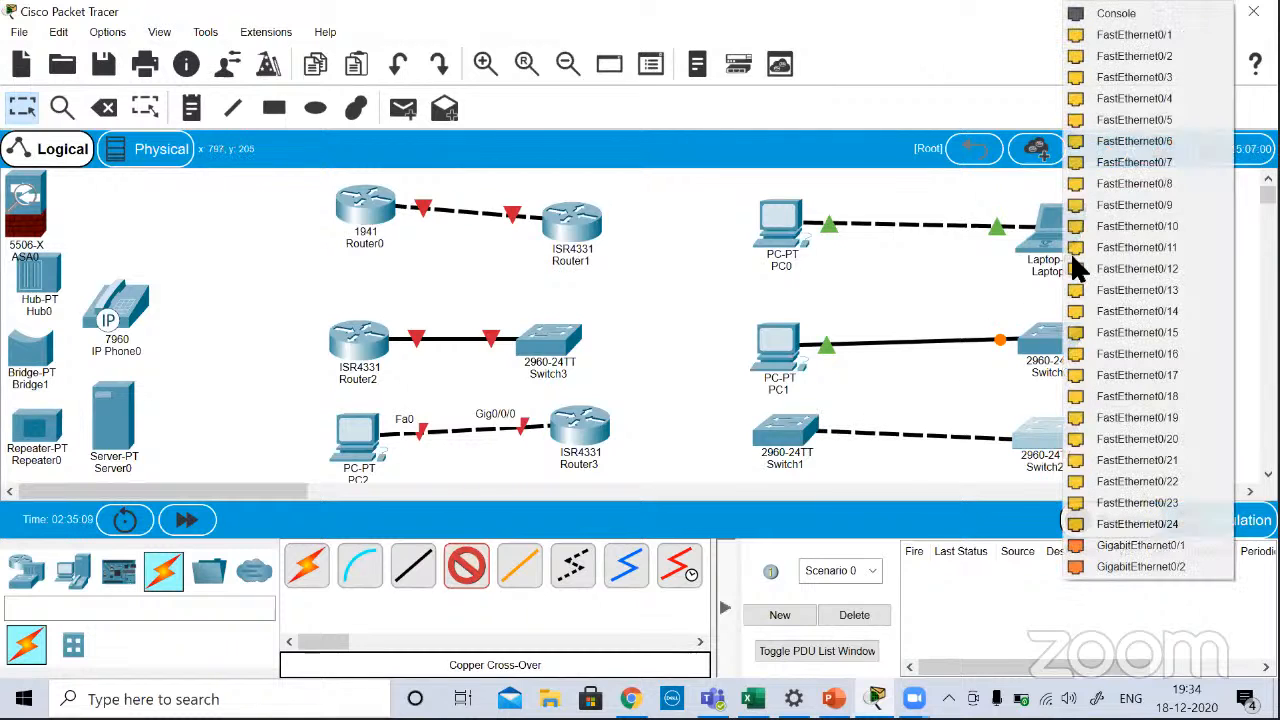
left_click(1094, 37)
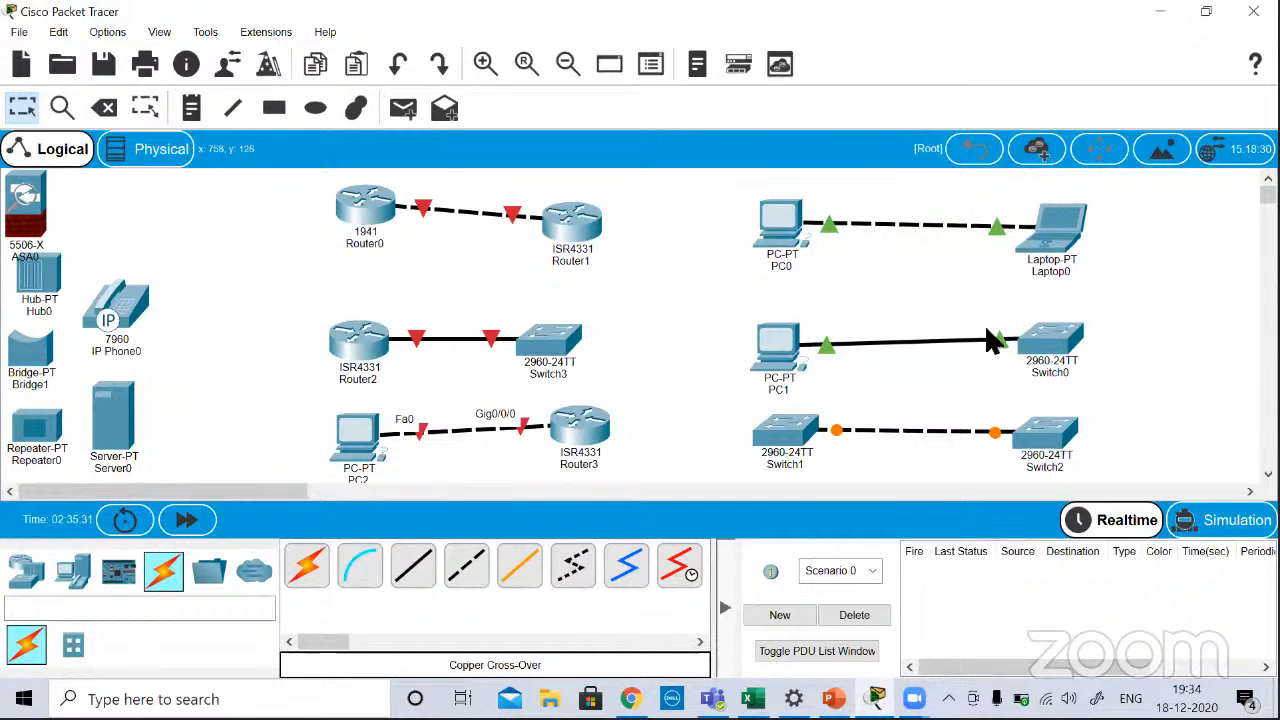
mouse_move(966, 338)
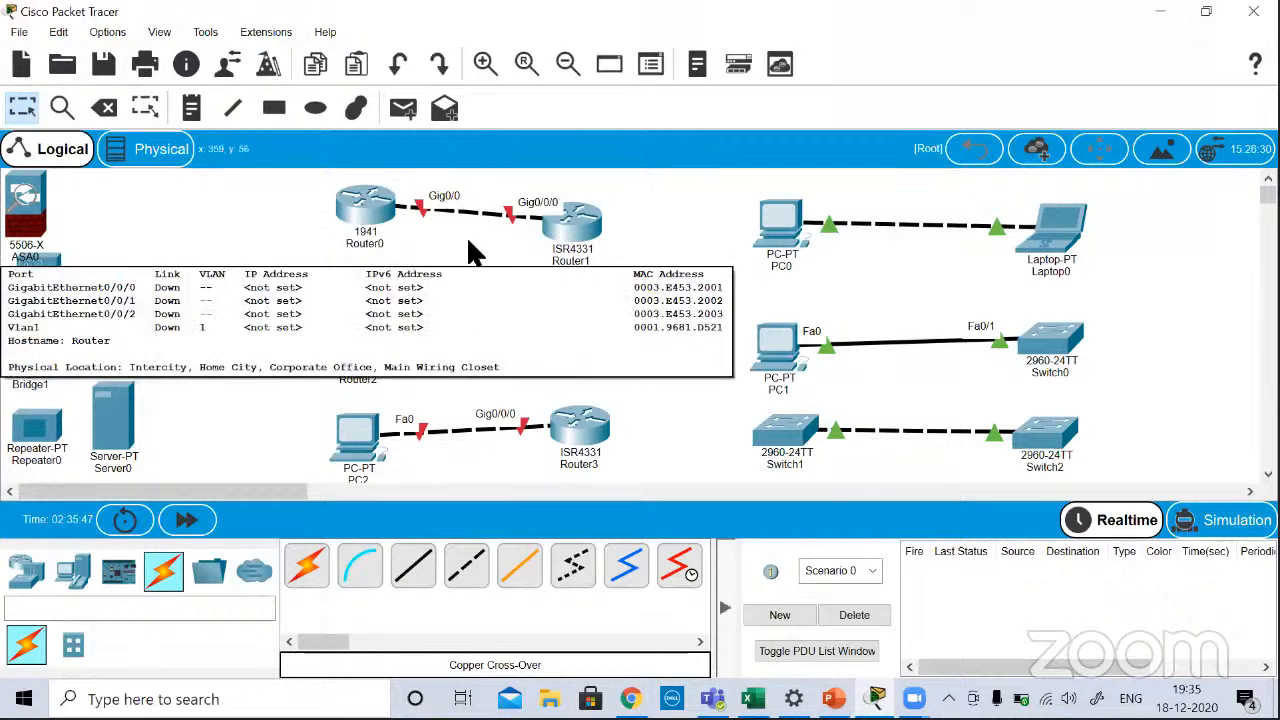
mouse_move(565, 235)
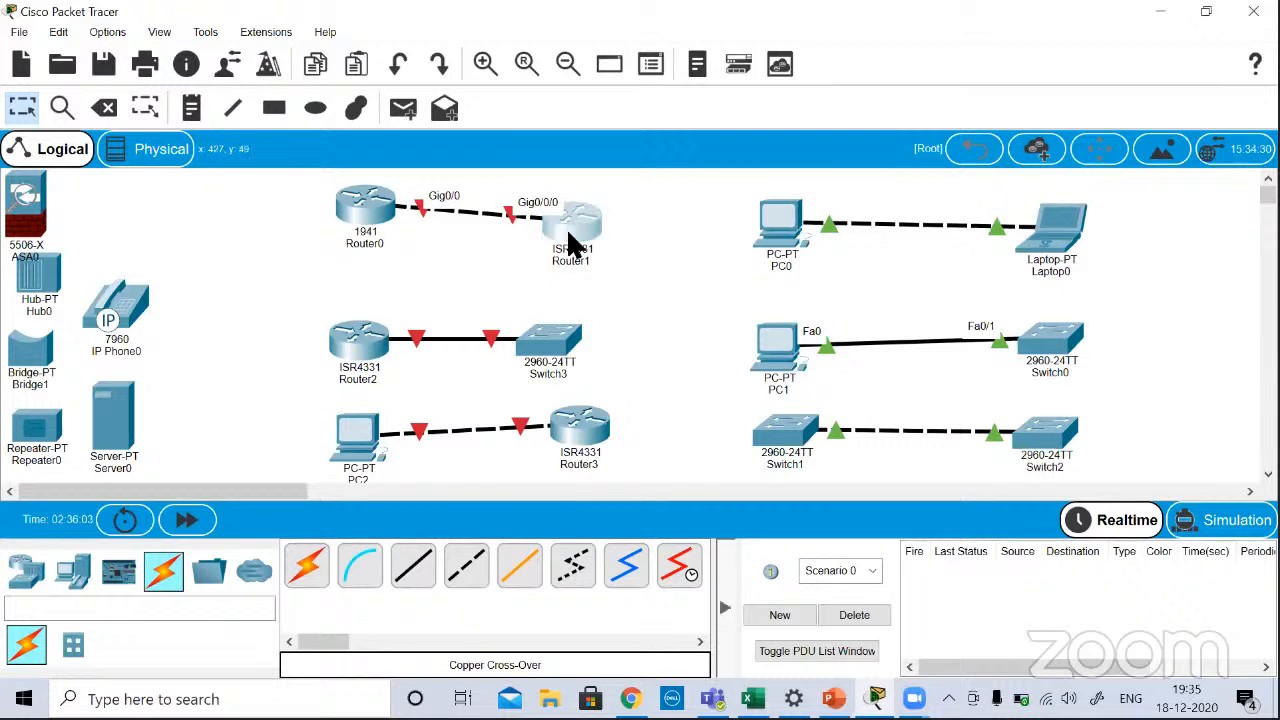
Step: Open Router1's device window and examine its ports and module slots in an enlarged physical view
left_click(570, 240)
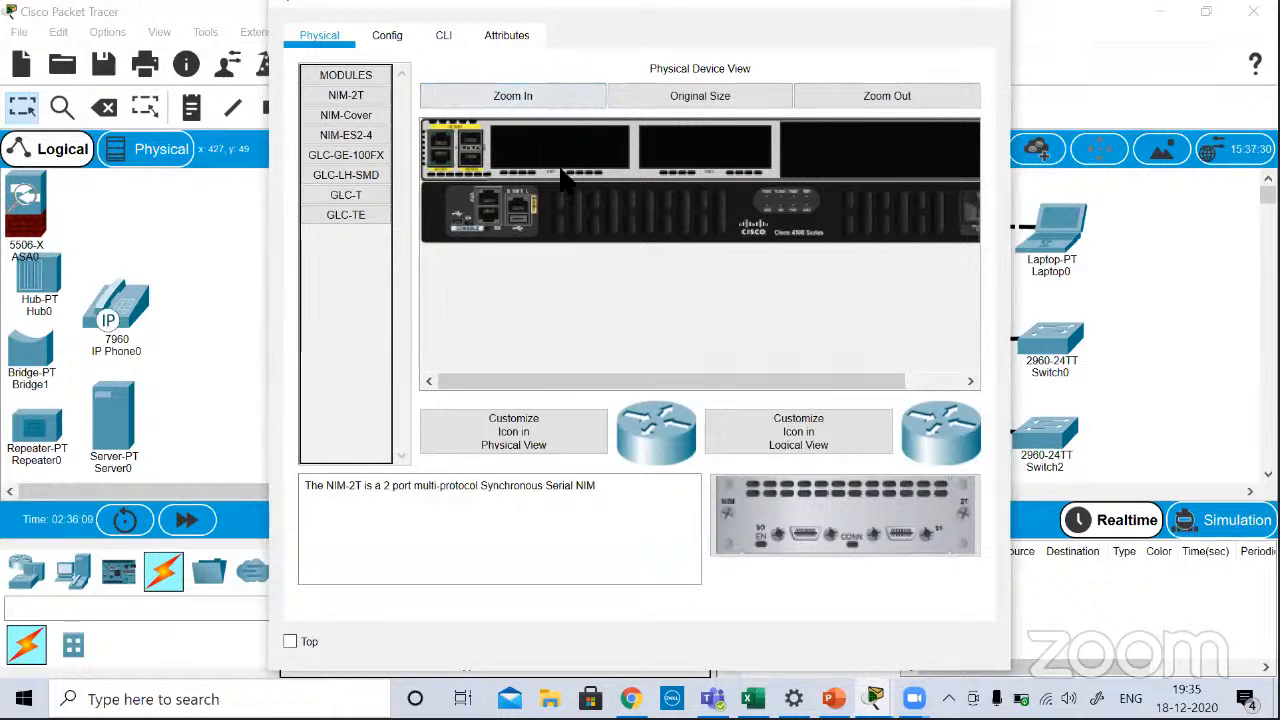
left_click(510, 96)
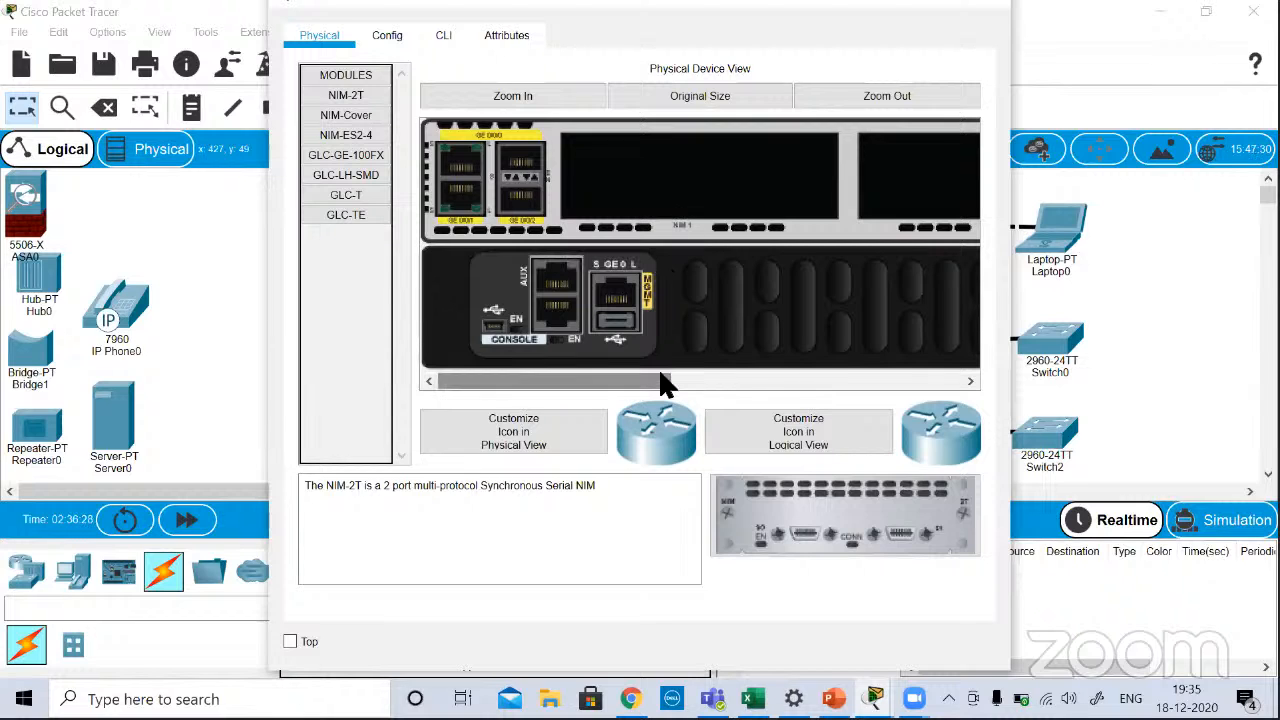
left_click_drag(665, 385, 535, 388)
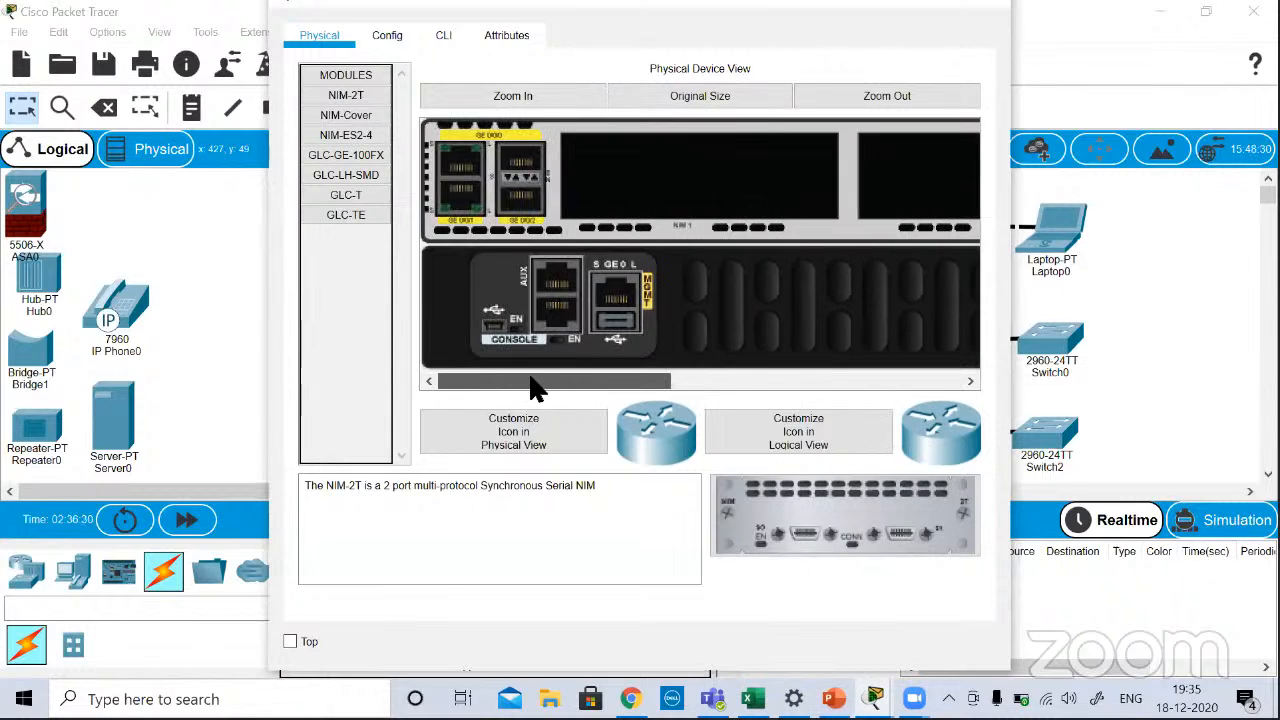
Step: Examine the display name and hostname in Router1's global configuration settings
left_click(386, 32)
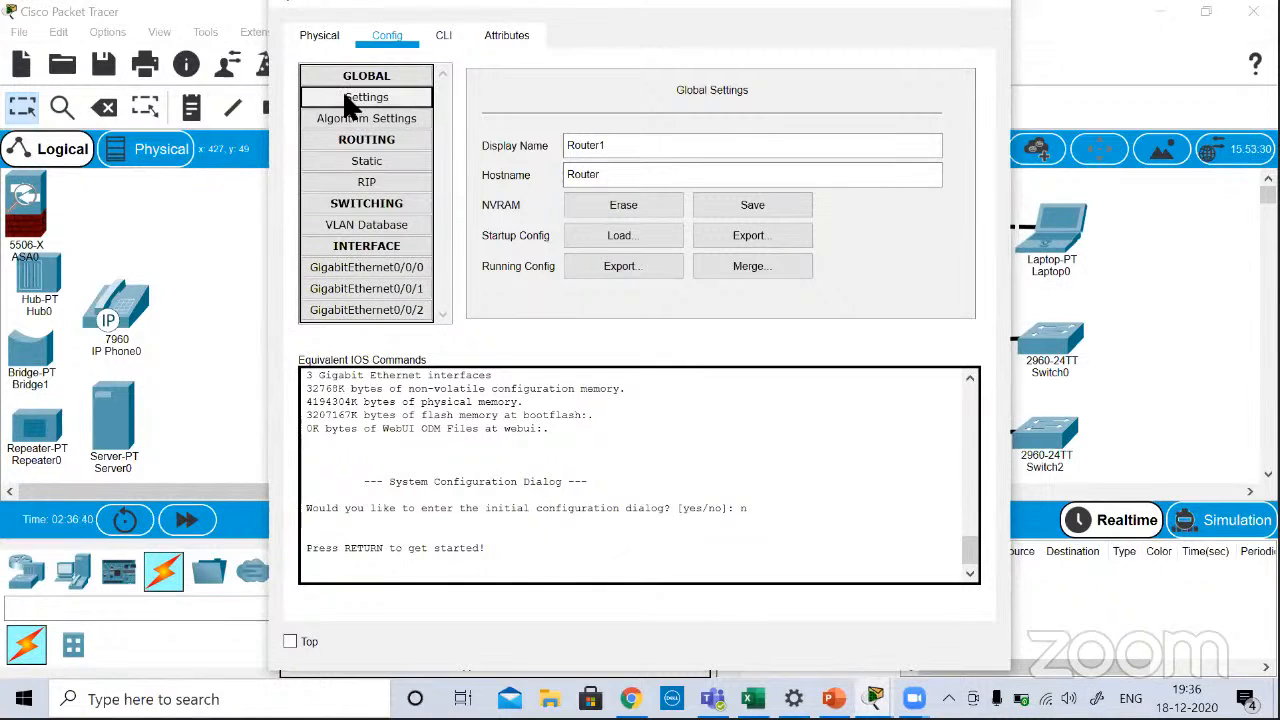
double_click(615, 147)
double_click(606, 176)
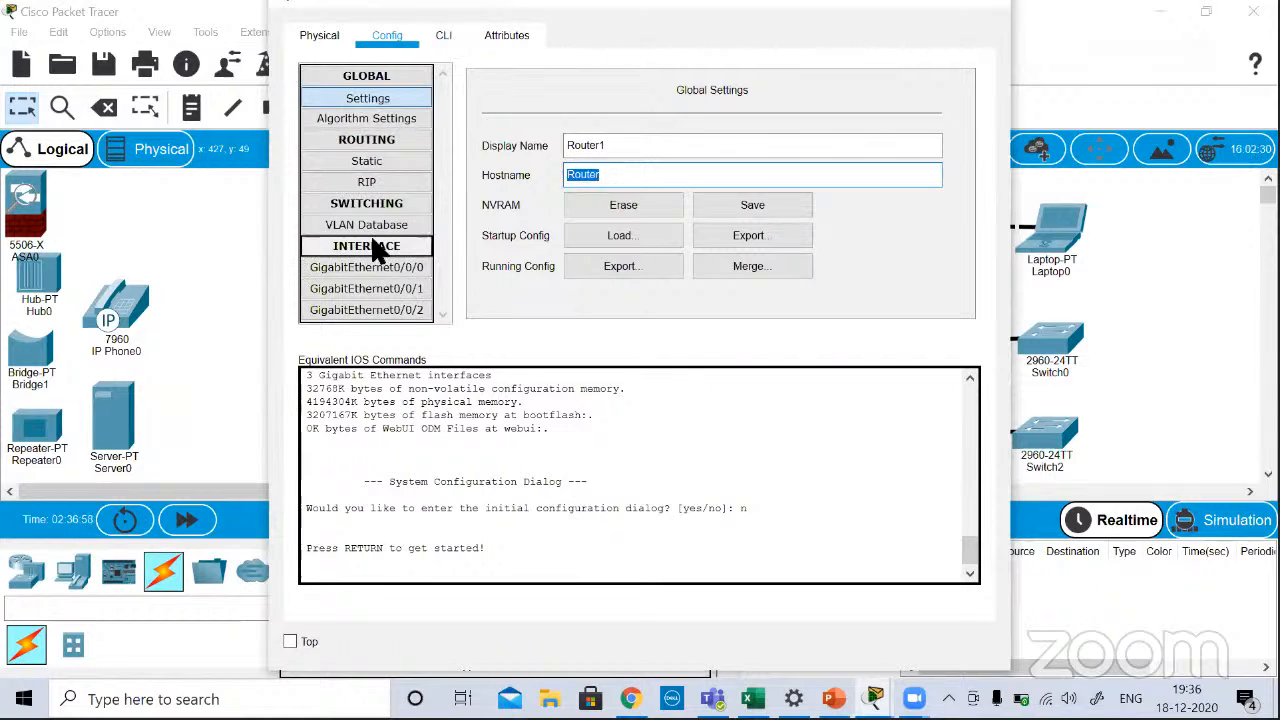
Step: Assign IPv4 address 10.0.0.1 with subnet mask 255.0.0.0 to Router1's GigabitEthernet0/0/0 interface
left_click(384, 268)
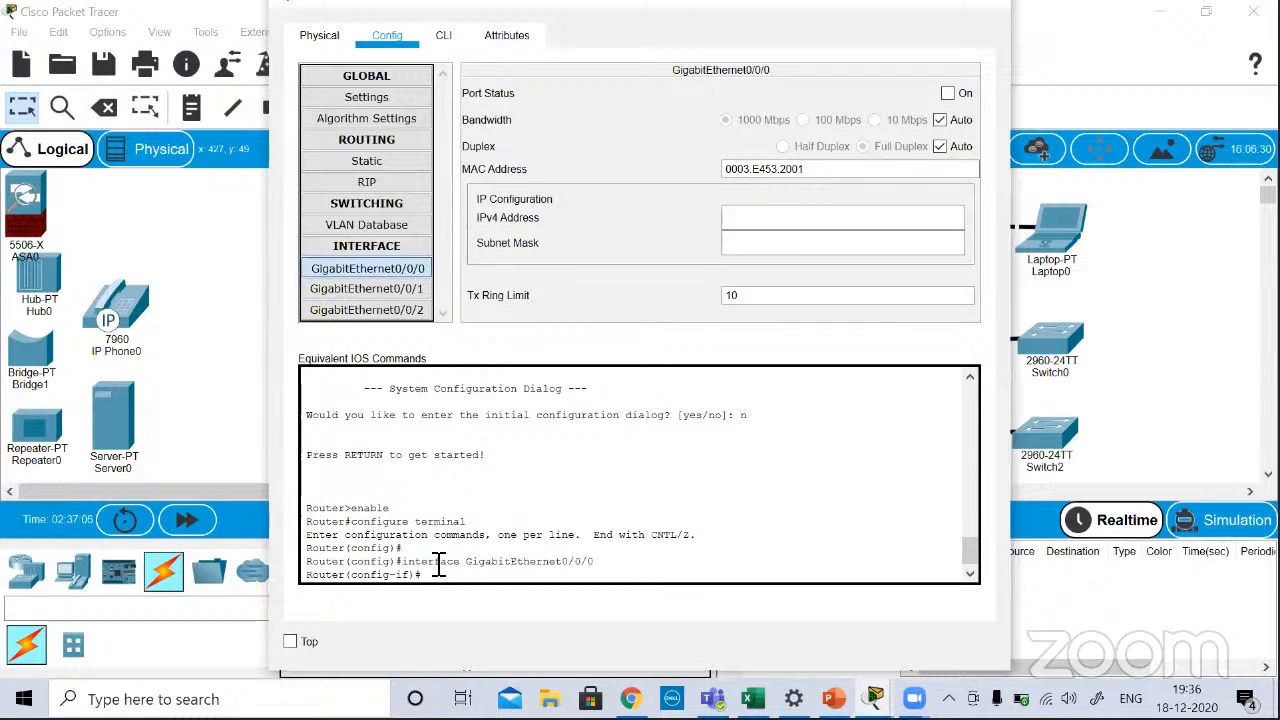
left_click_drag(403, 563, 628, 566)
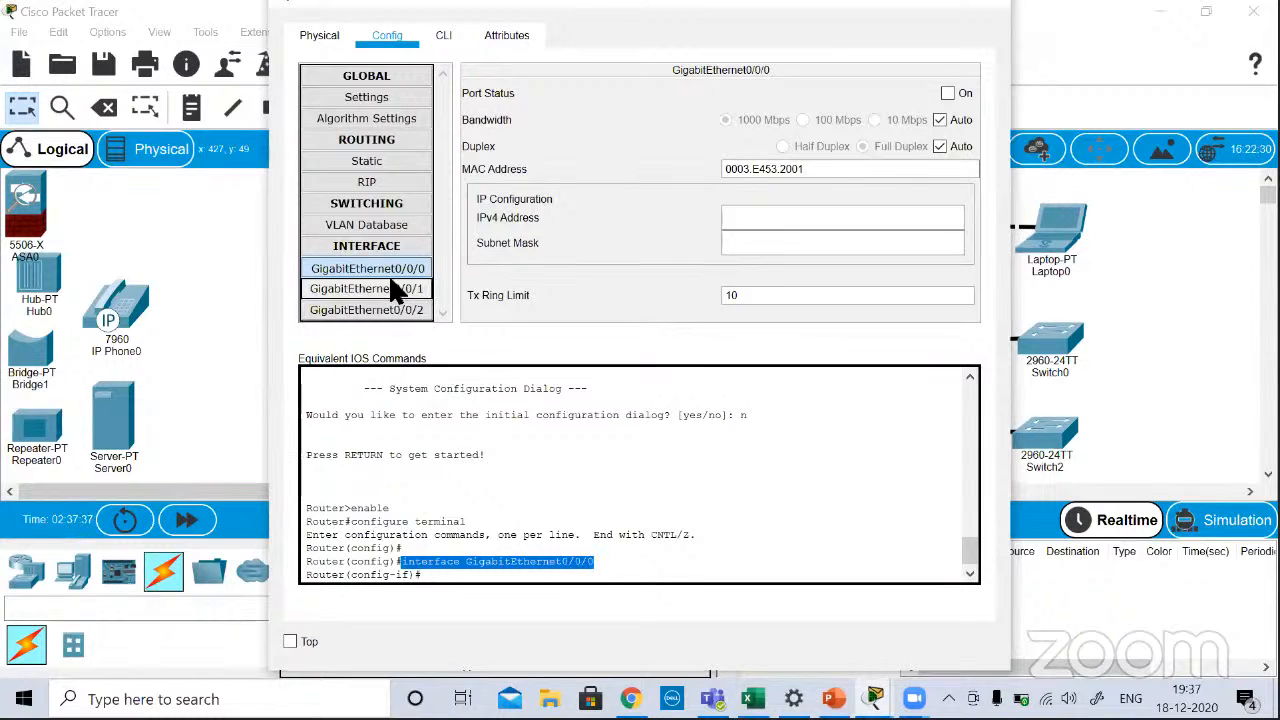
left_click(766, 215)
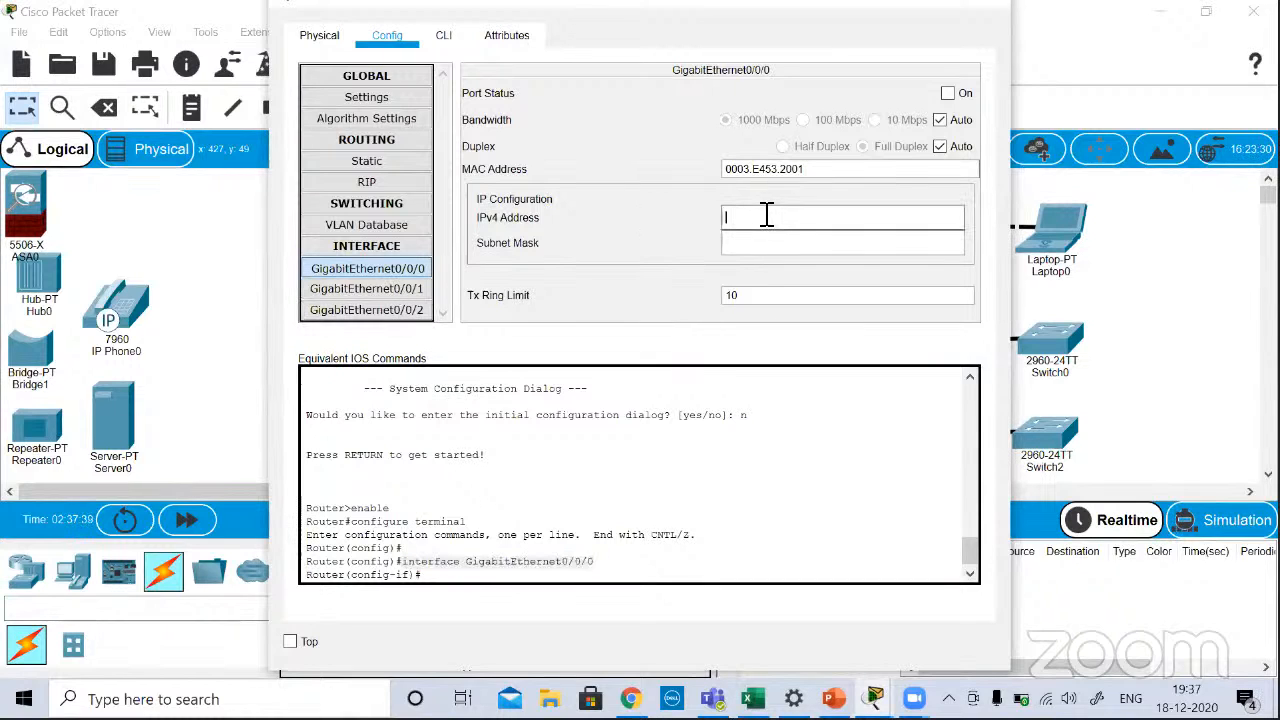
left_click(752, 250)
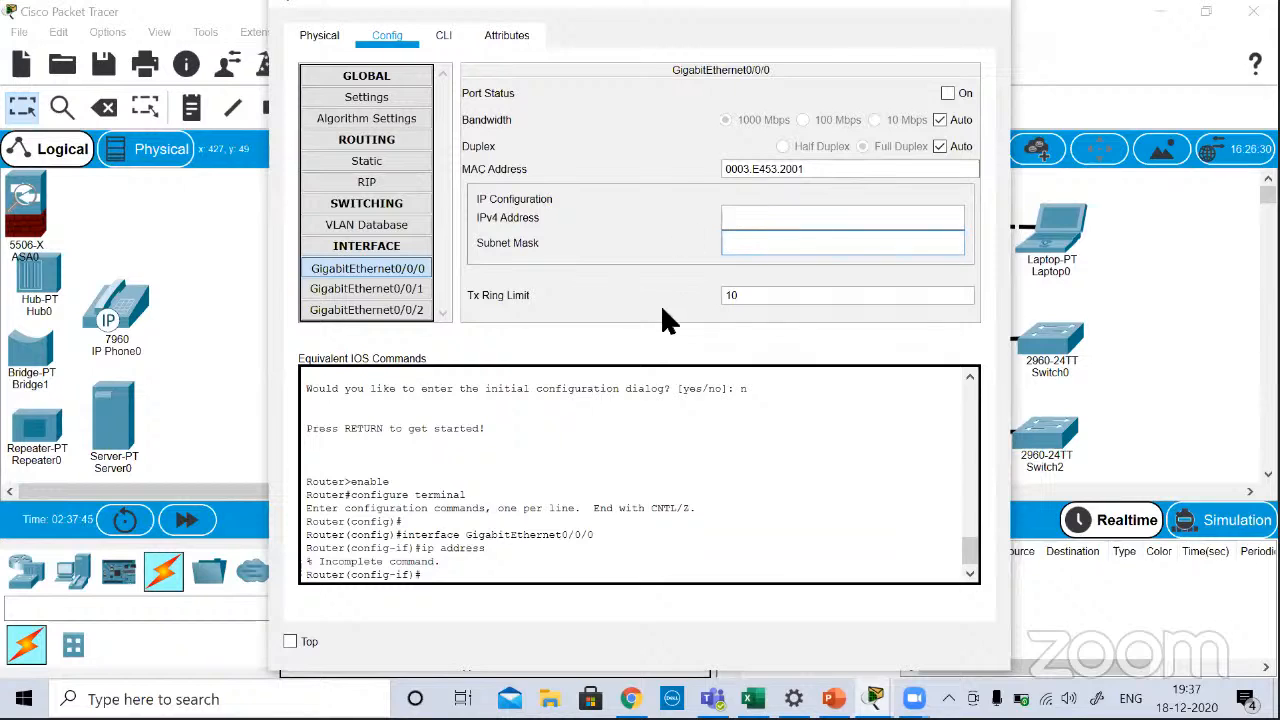
left_click(783, 221)
type("10.")
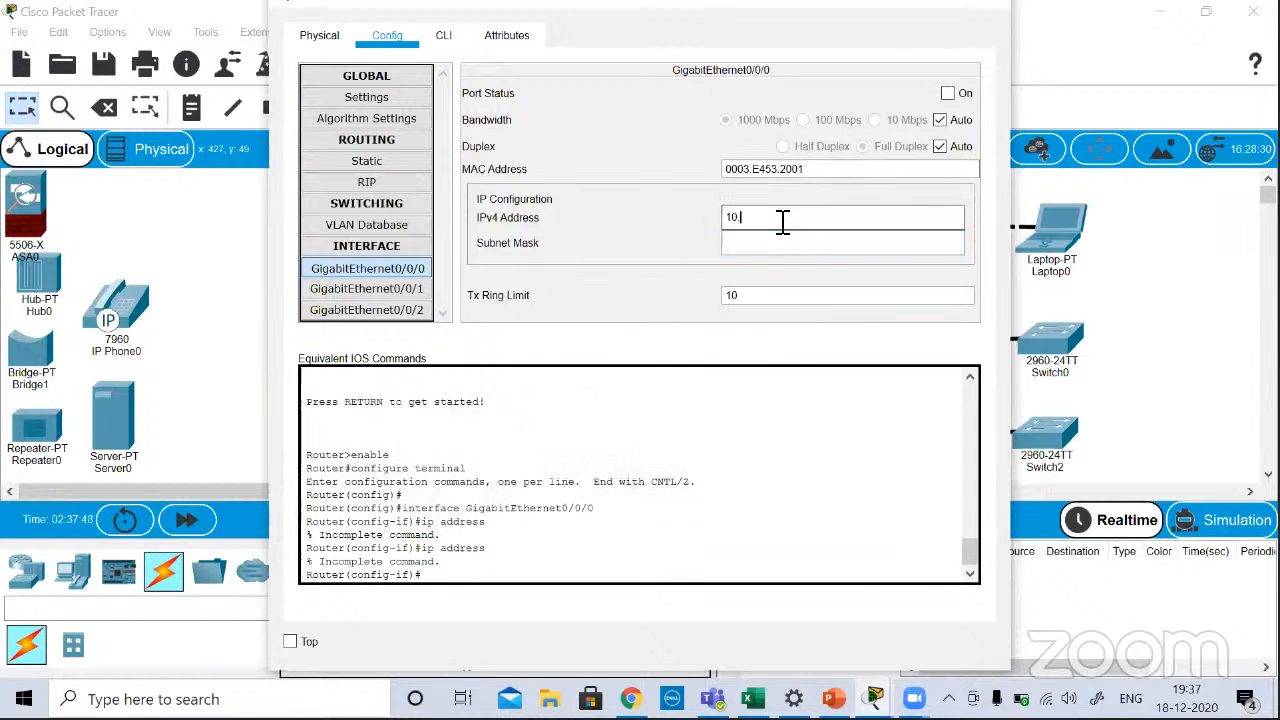
type("0.0.1")
left_click(745, 243)
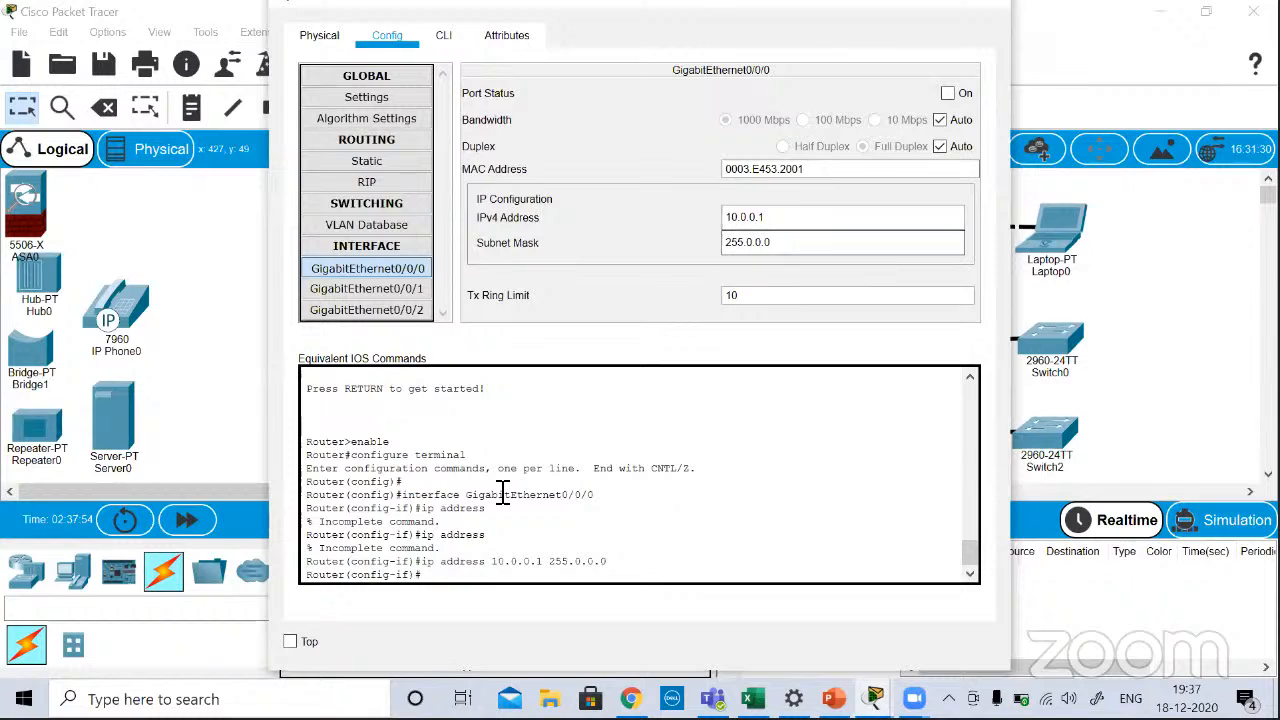
Step: Review the equivalent IOS commands for selecting Router1's interface and assigning its IP address
left_click_drag(437, 570, 601, 540)
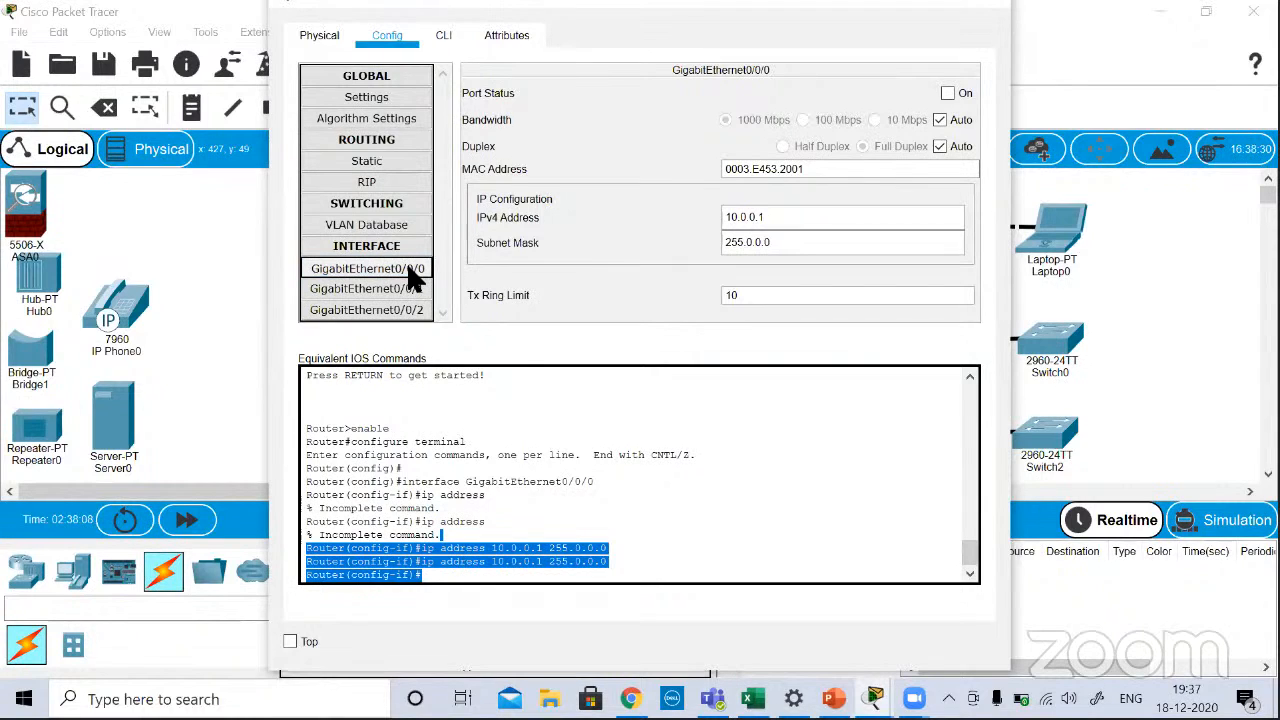
triple_click(472, 484)
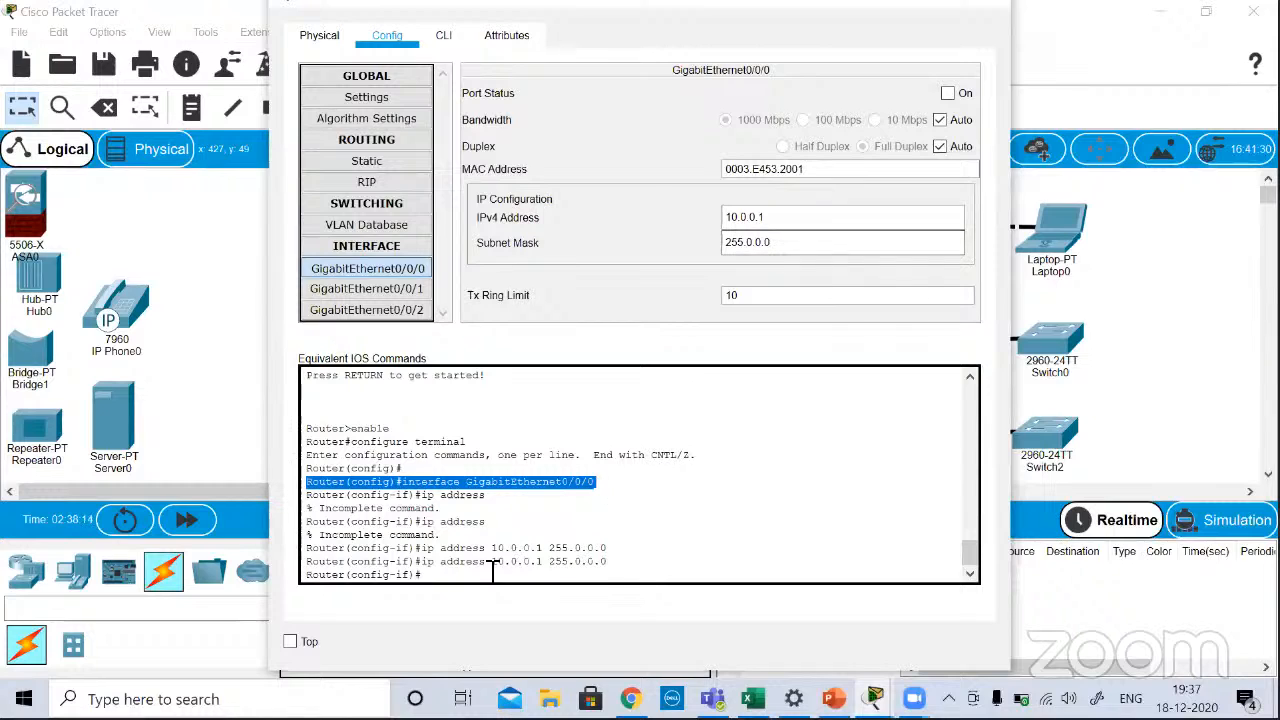
left_click_drag(420, 562, 617, 566)
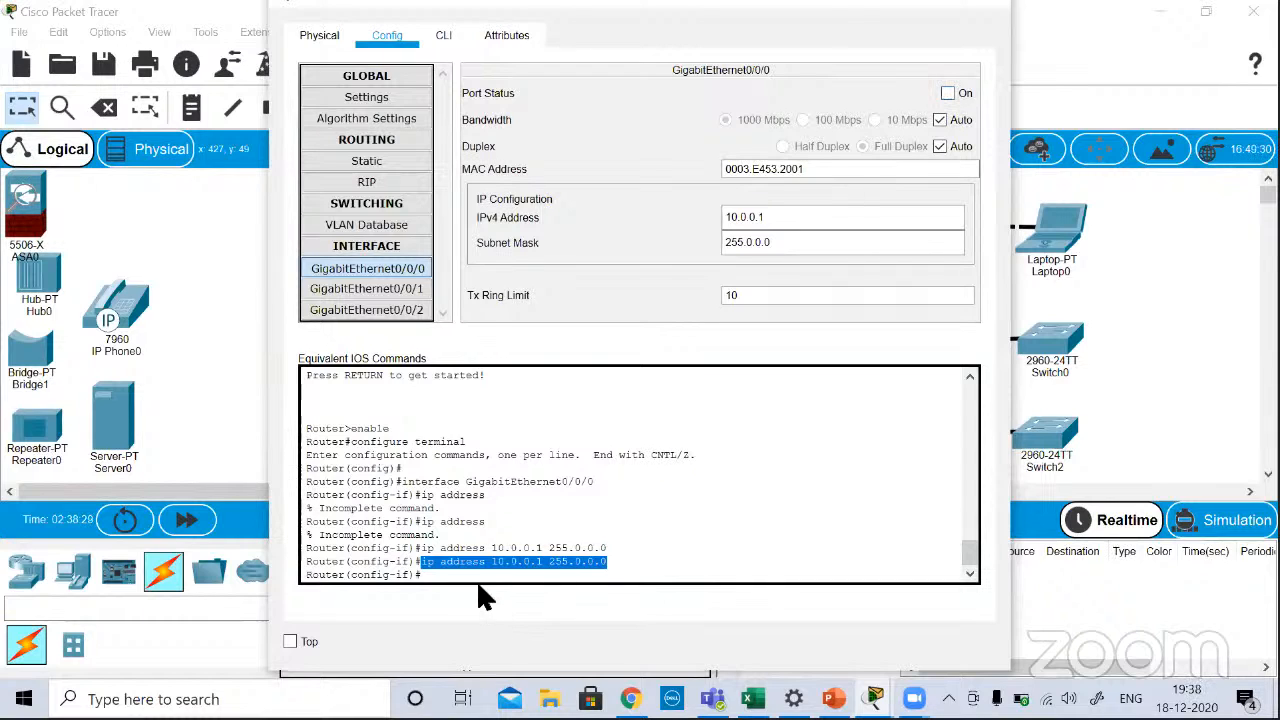
Step: Turn on Router1's GigabitEthernet0/0/0 port, review the equivalent IOS command and link message, and close the device window
left_click(944, 92)
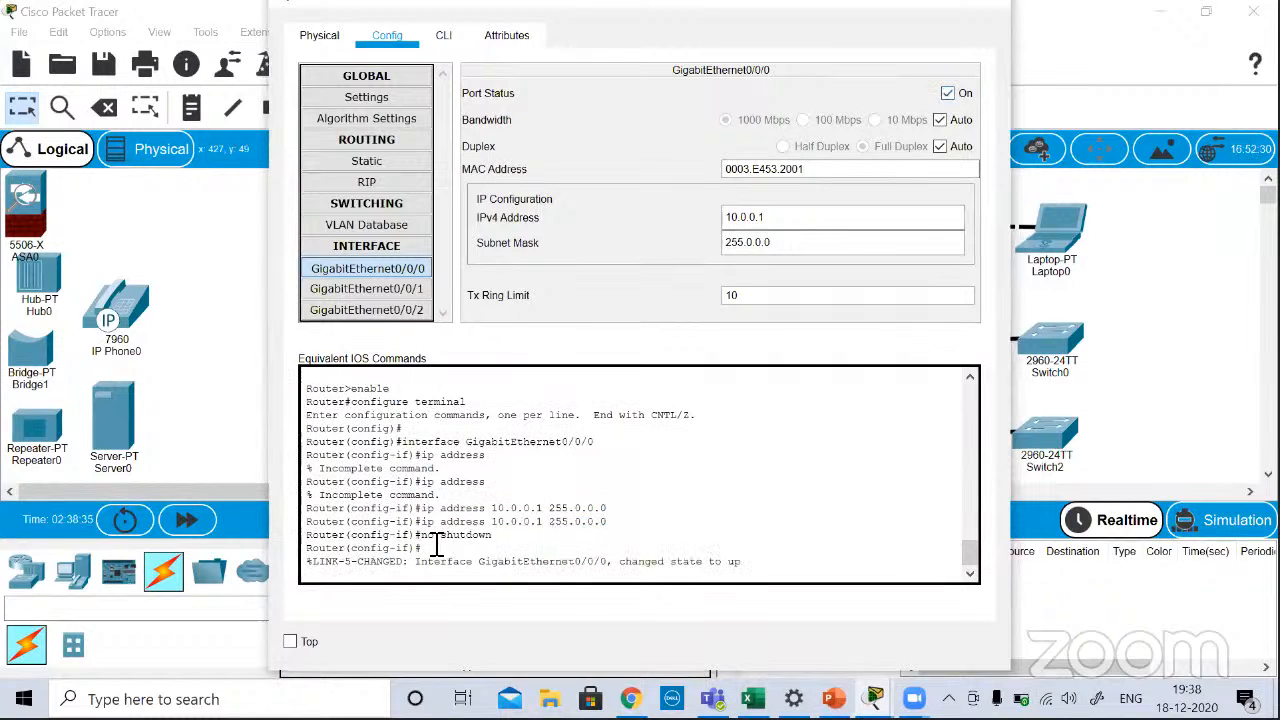
left_click_drag(427, 537, 516, 540)
left_click_drag(309, 561, 783, 566)
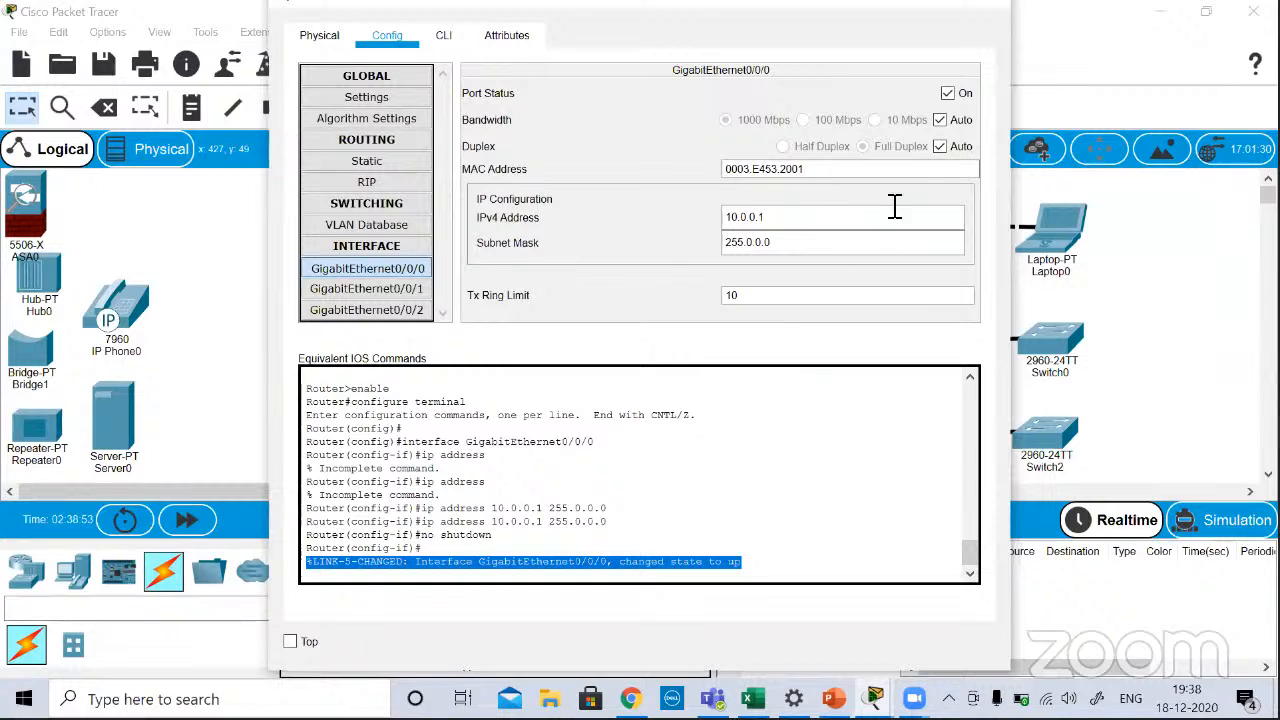
left_click(993, 12)
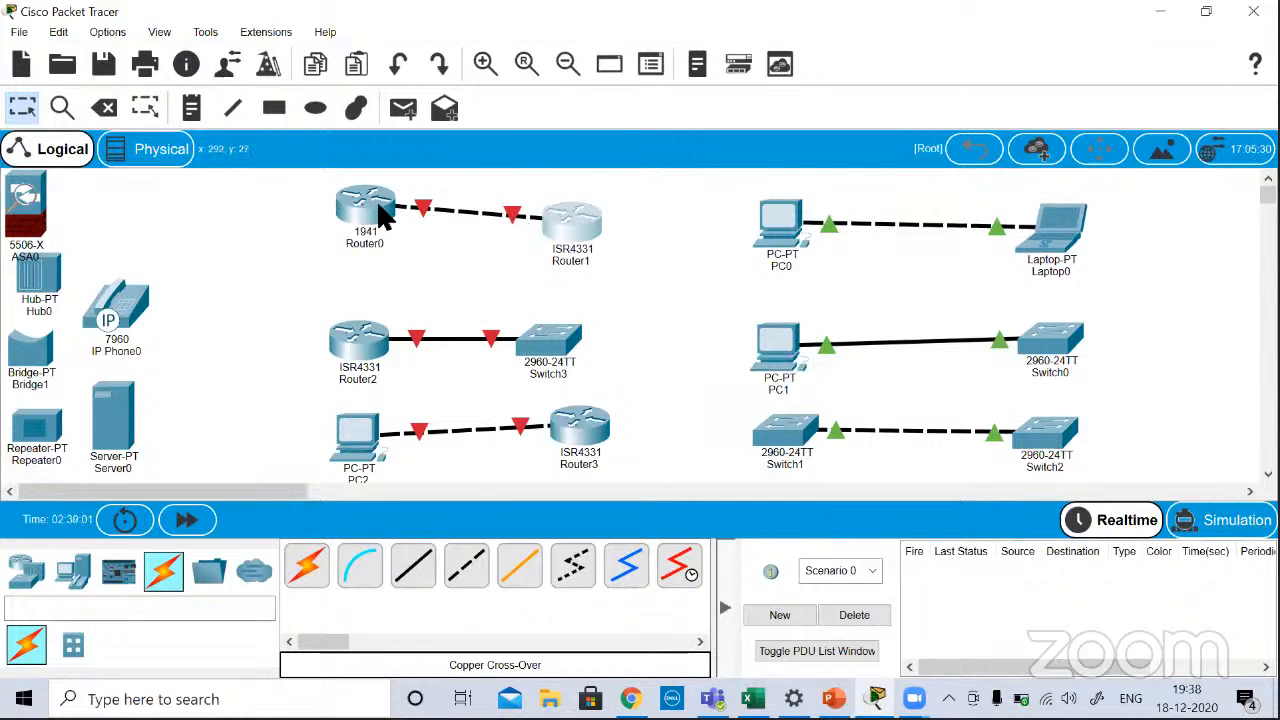
Step: Assign IPv4 address 10.0.0.2 with subnet mask 255.0.0.0 to Router0's GigabitEthernet0/0 interface and turn the port on
mouse_move(370, 213)
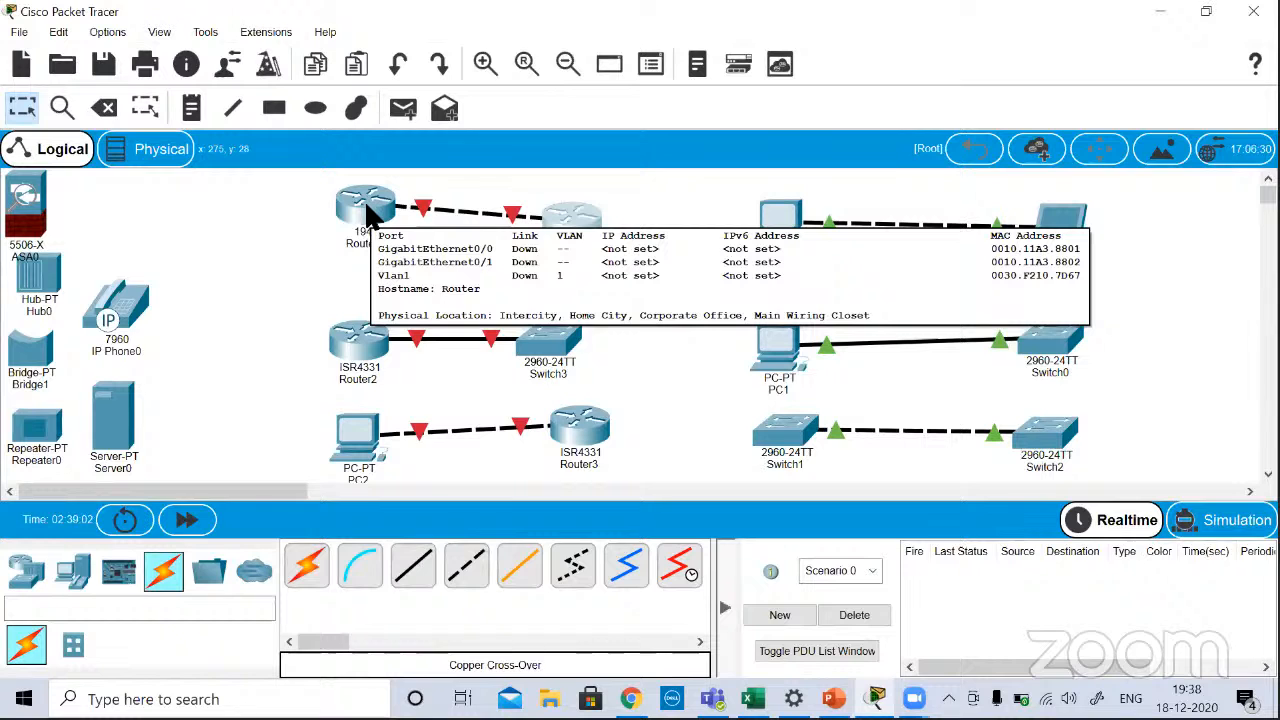
left_click(364, 199)
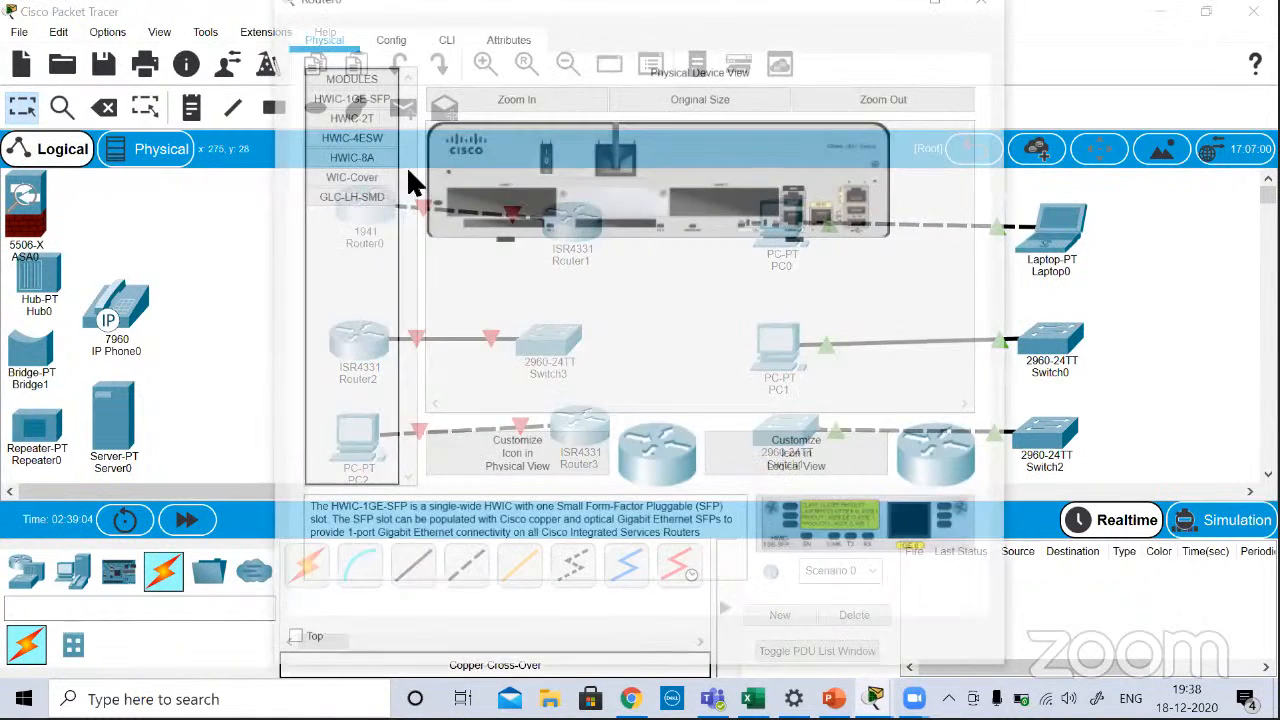
left_click(387, 36)
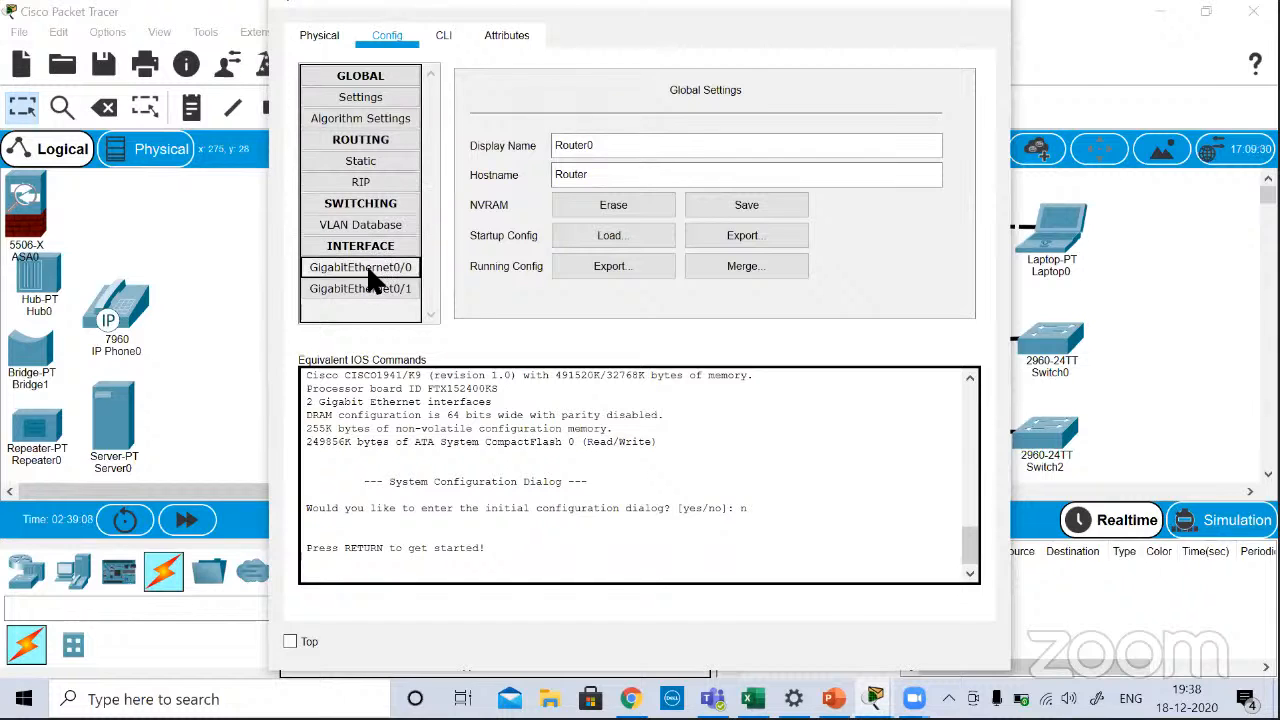
left_click(378, 266)
left_click(761, 217)
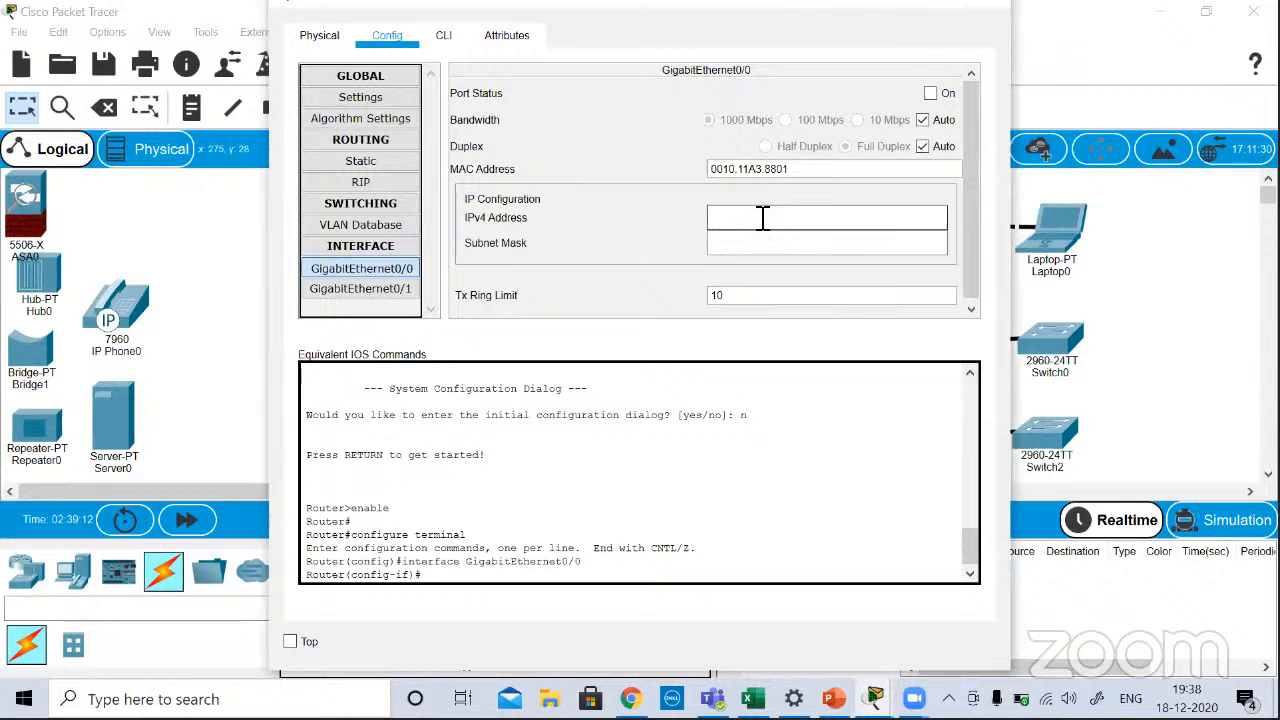
type("10.0.0")
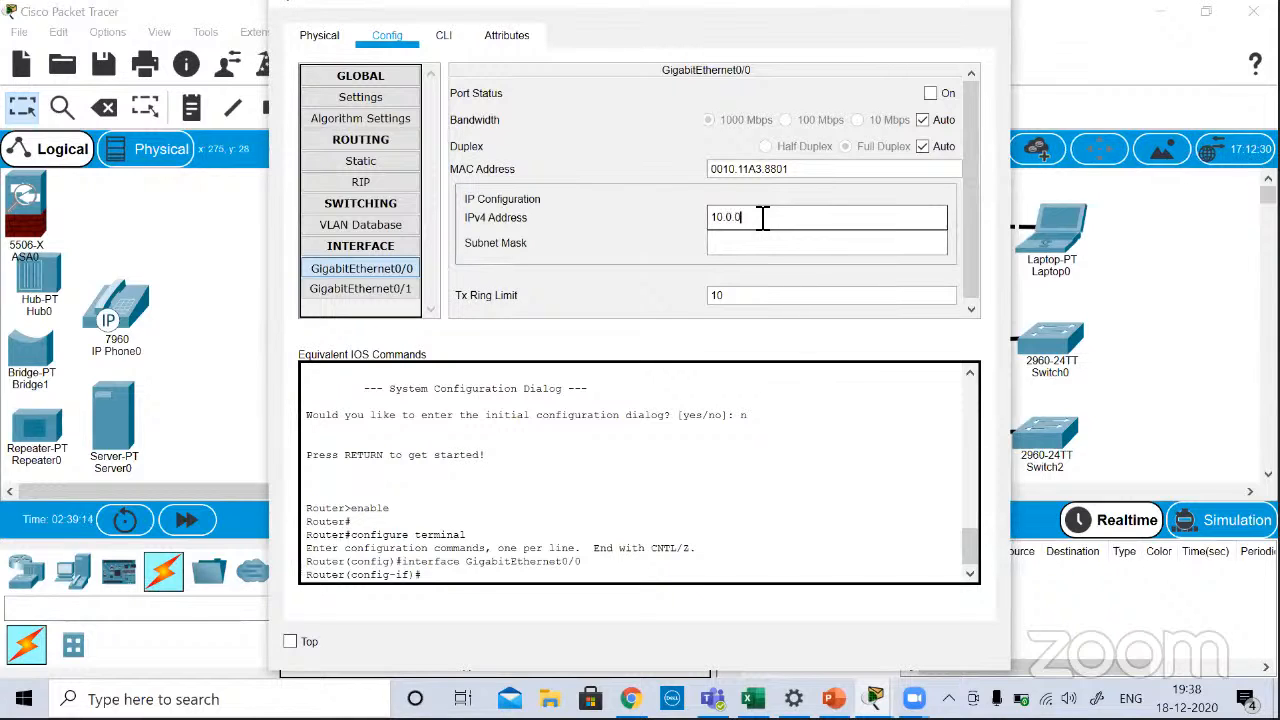
type(".2")
left_click(749, 242)
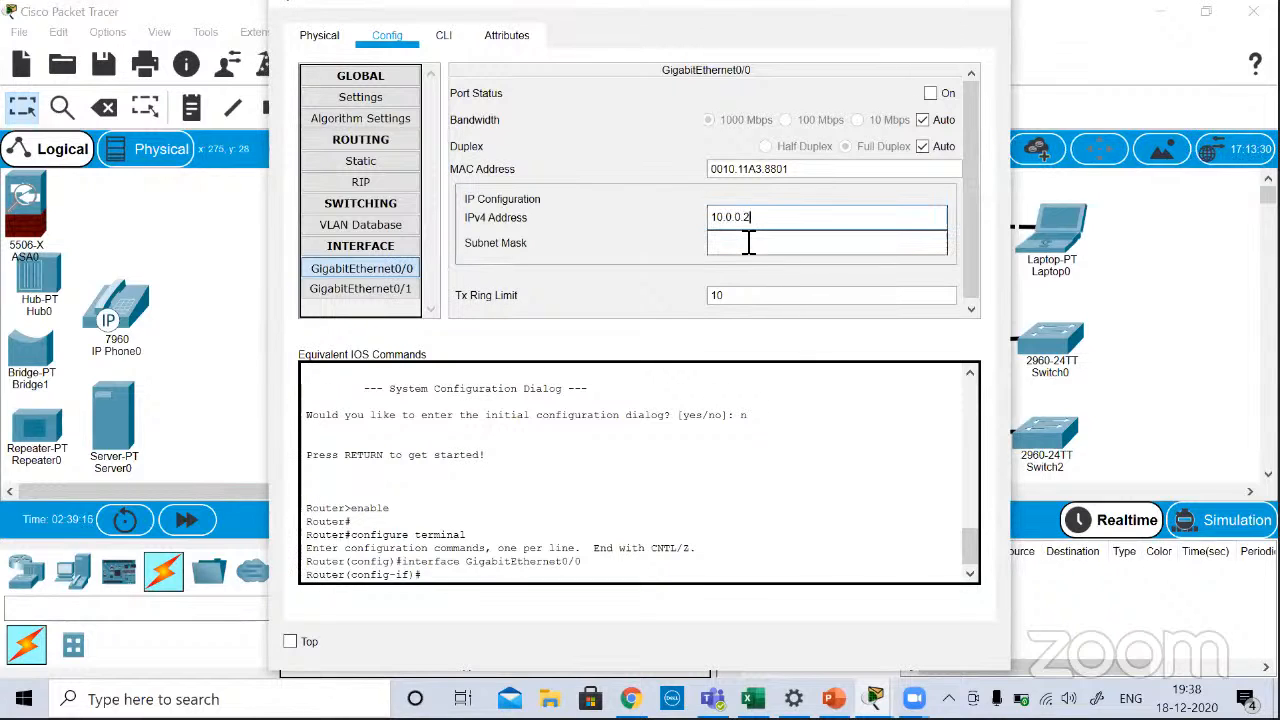
left_click(749, 242)
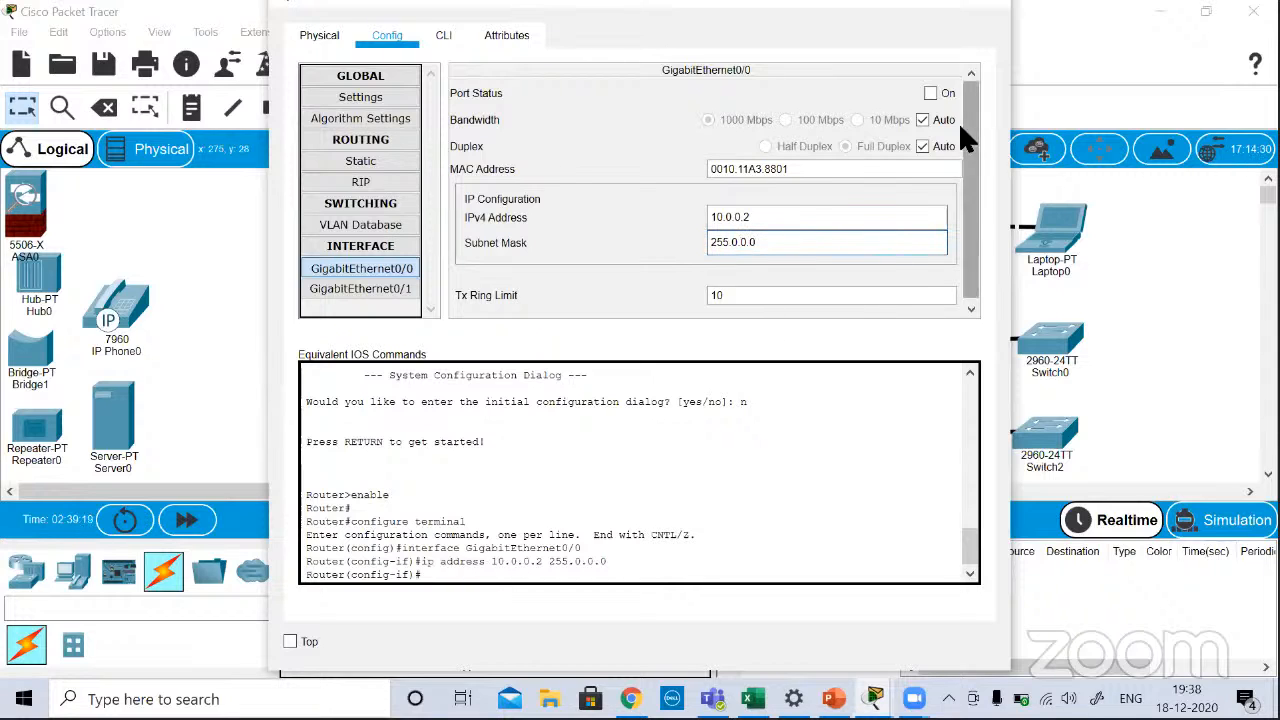
left_click(930, 93)
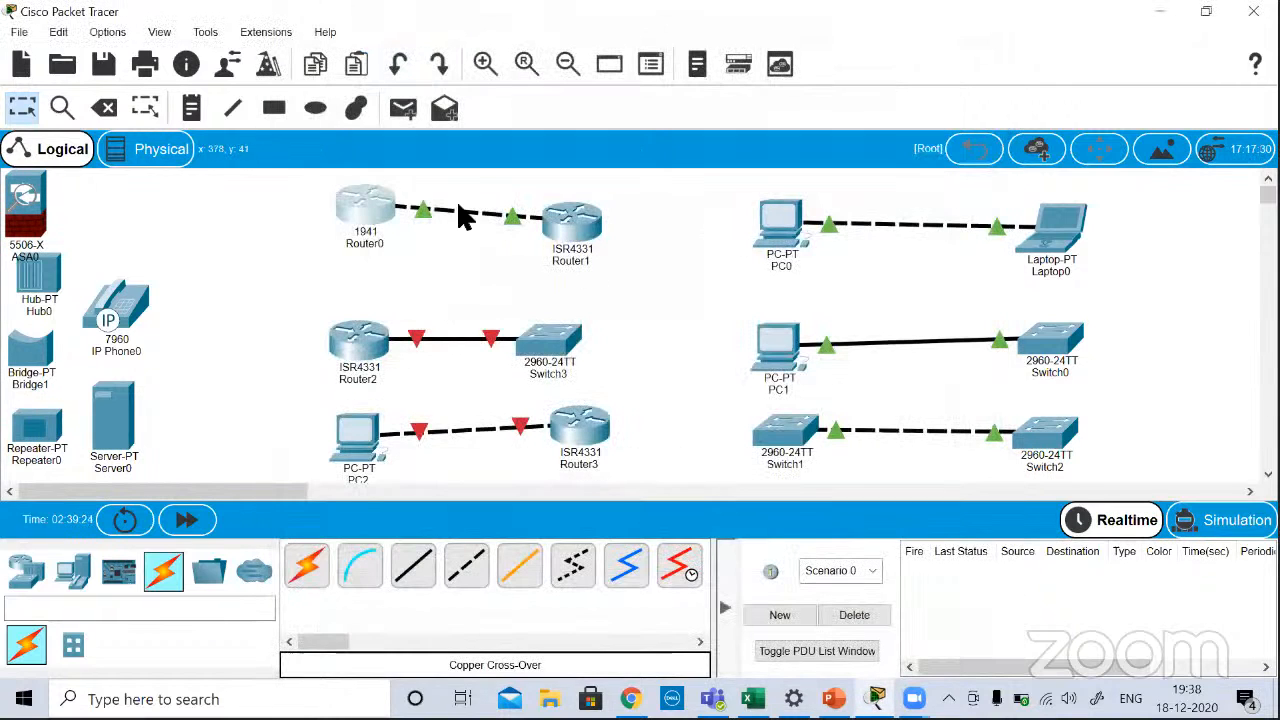
Step: Inspect the port labels on the Router0–Router1 link and review the configuration windows of both routers
mouse_move(440, 215)
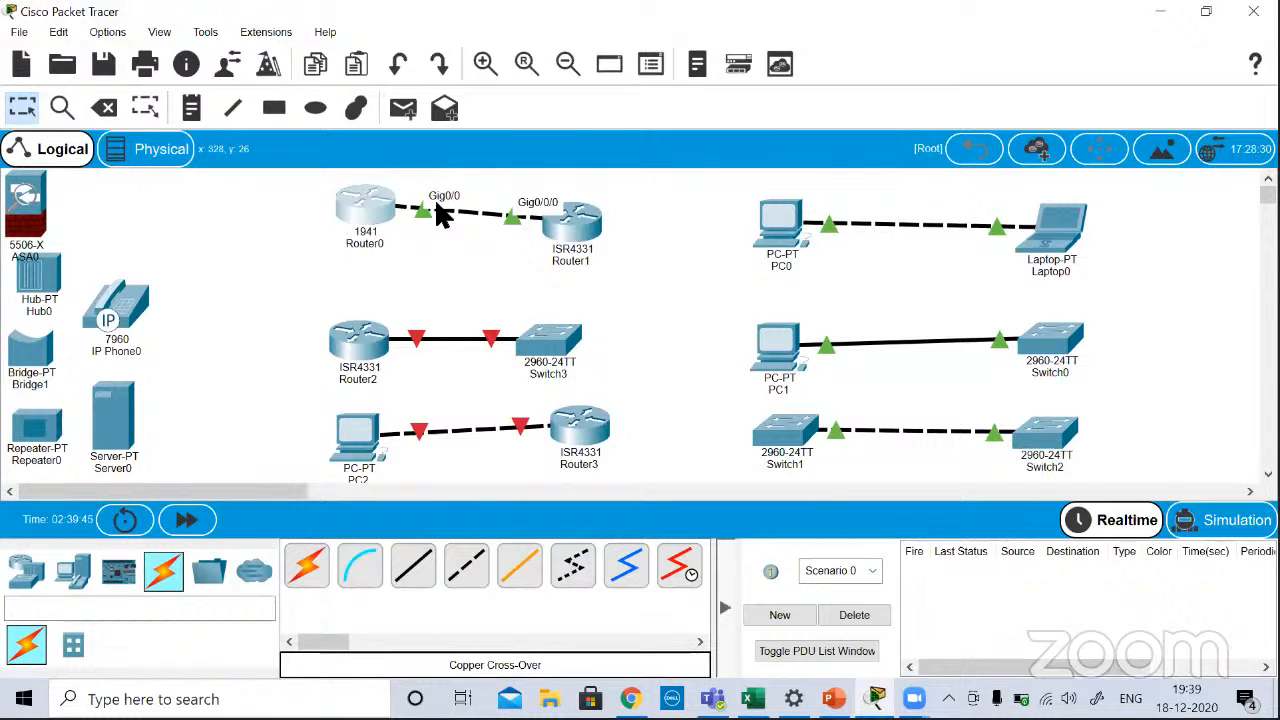
mouse_move(588, 226)
left_click(577, 232)
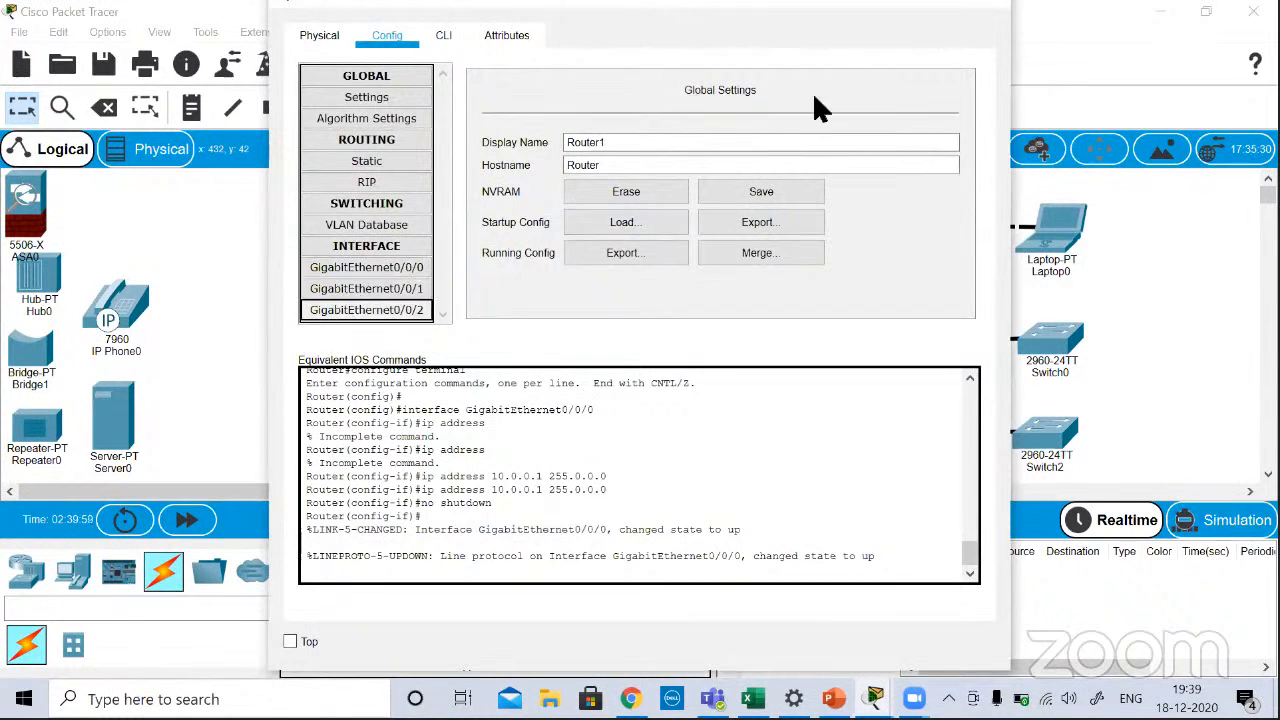
left_click(992, 6)
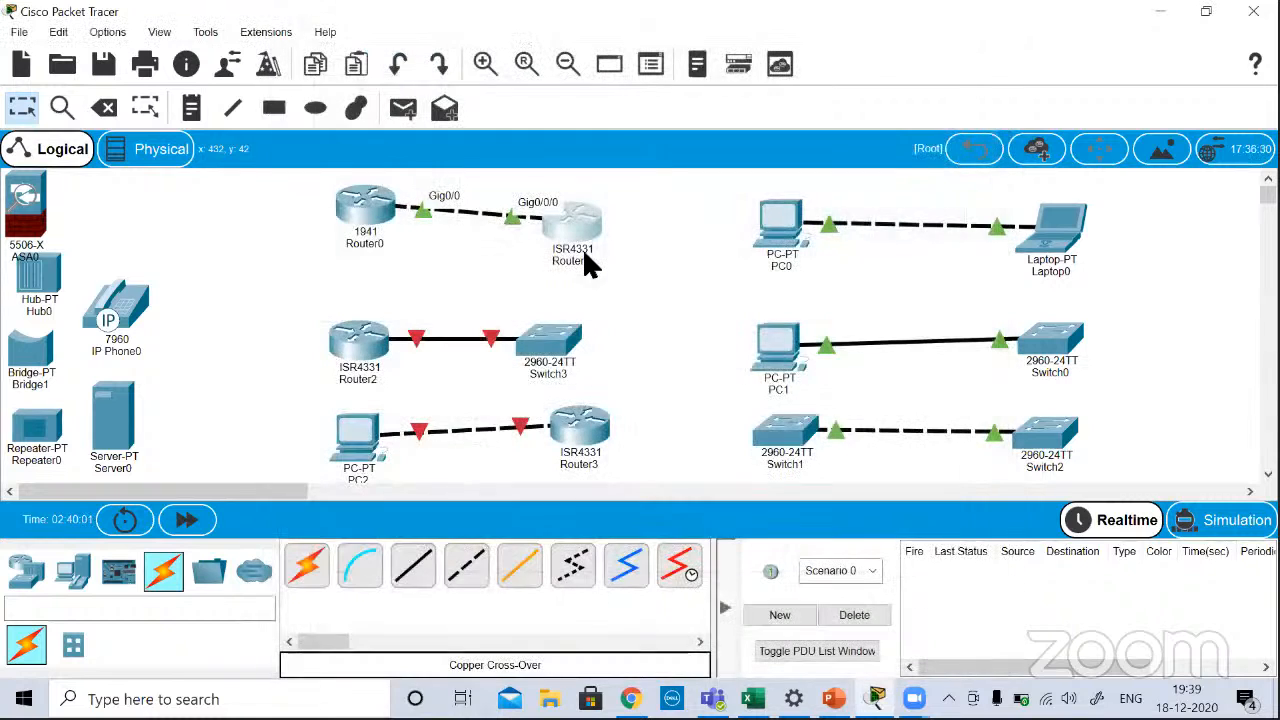
mouse_move(584, 255)
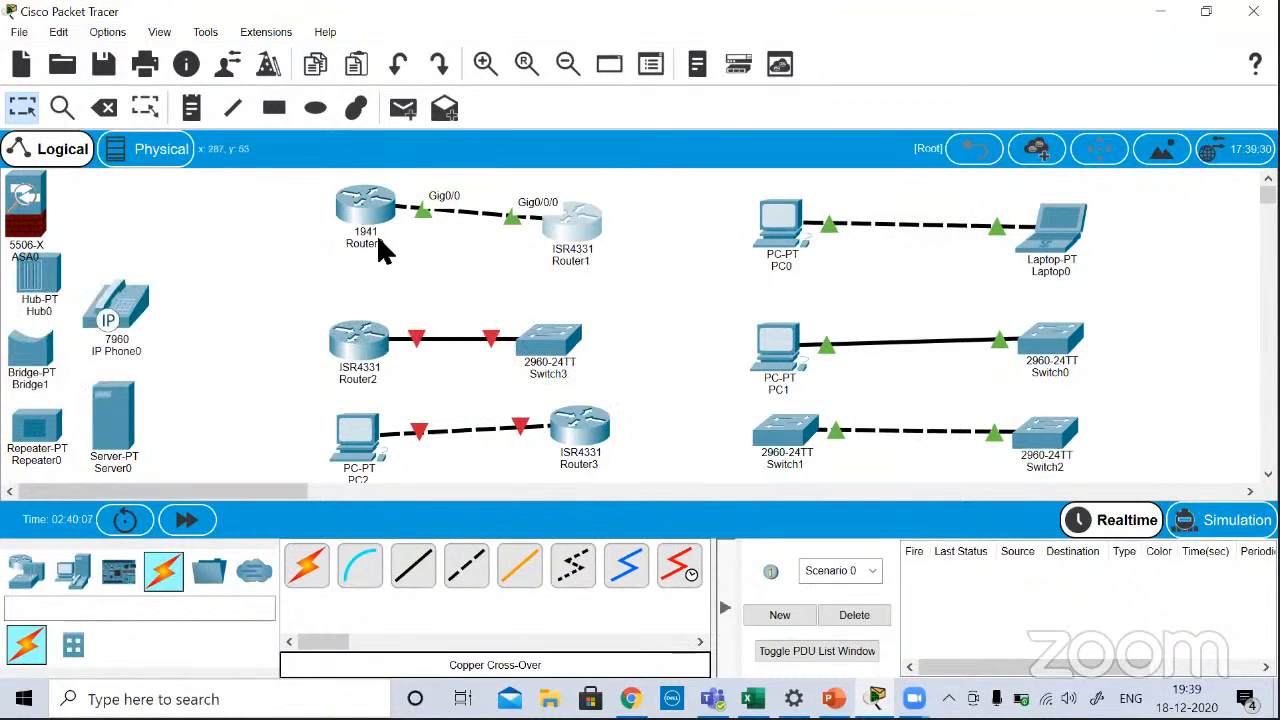
left_click(365, 210)
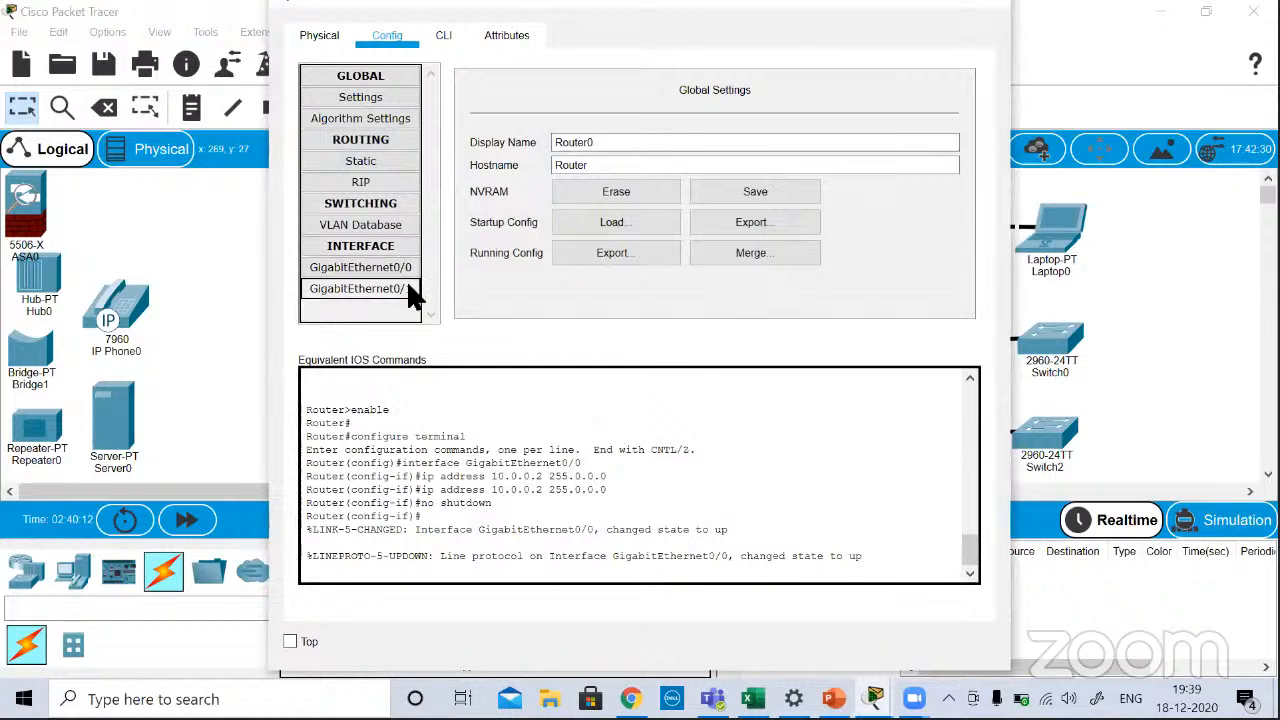
left_click(988, 10)
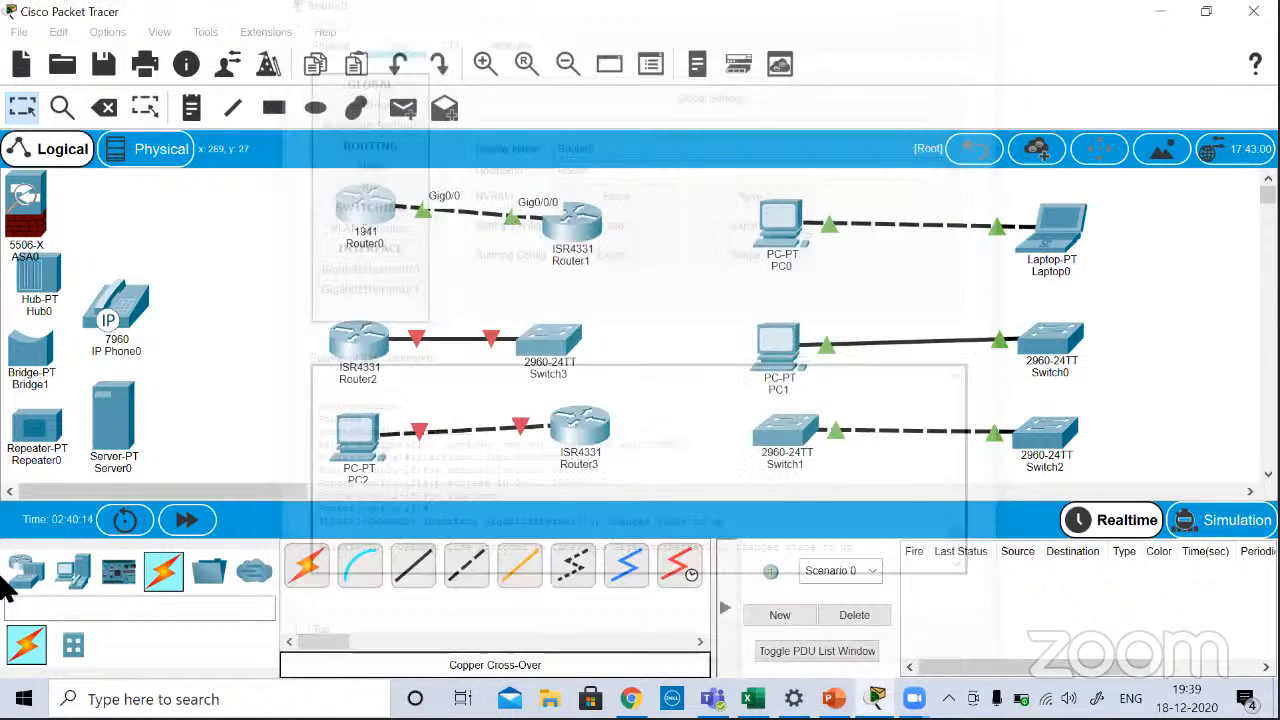
Step: Open Router1's command line interface and read through its boot output from hardware initialization down to the configuration commands
left_click(25, 576)
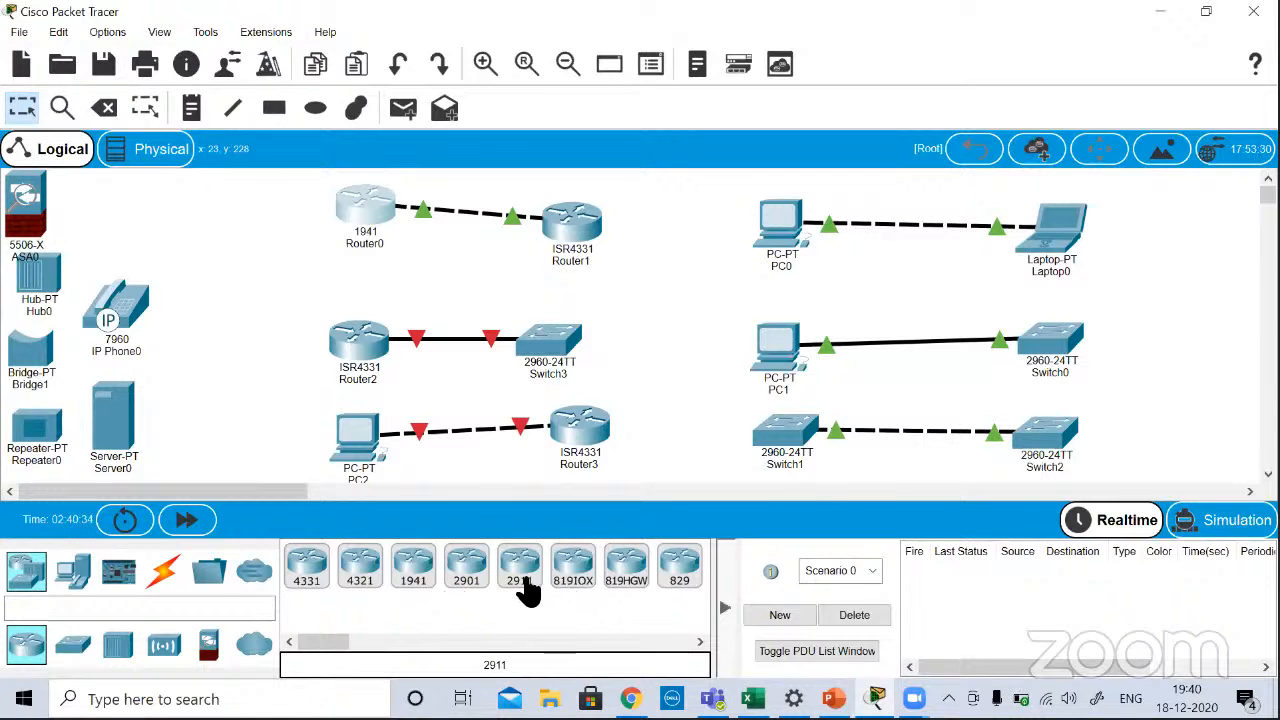
left_click(563, 211)
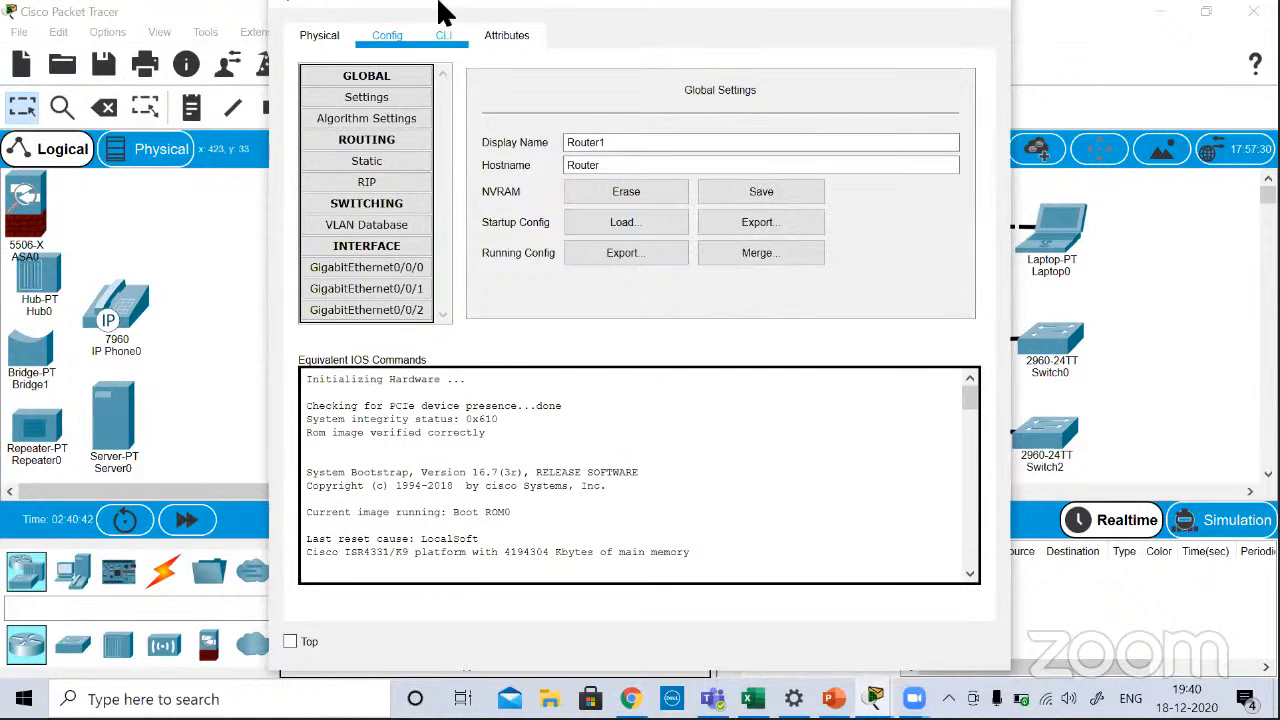
left_click(443, 36)
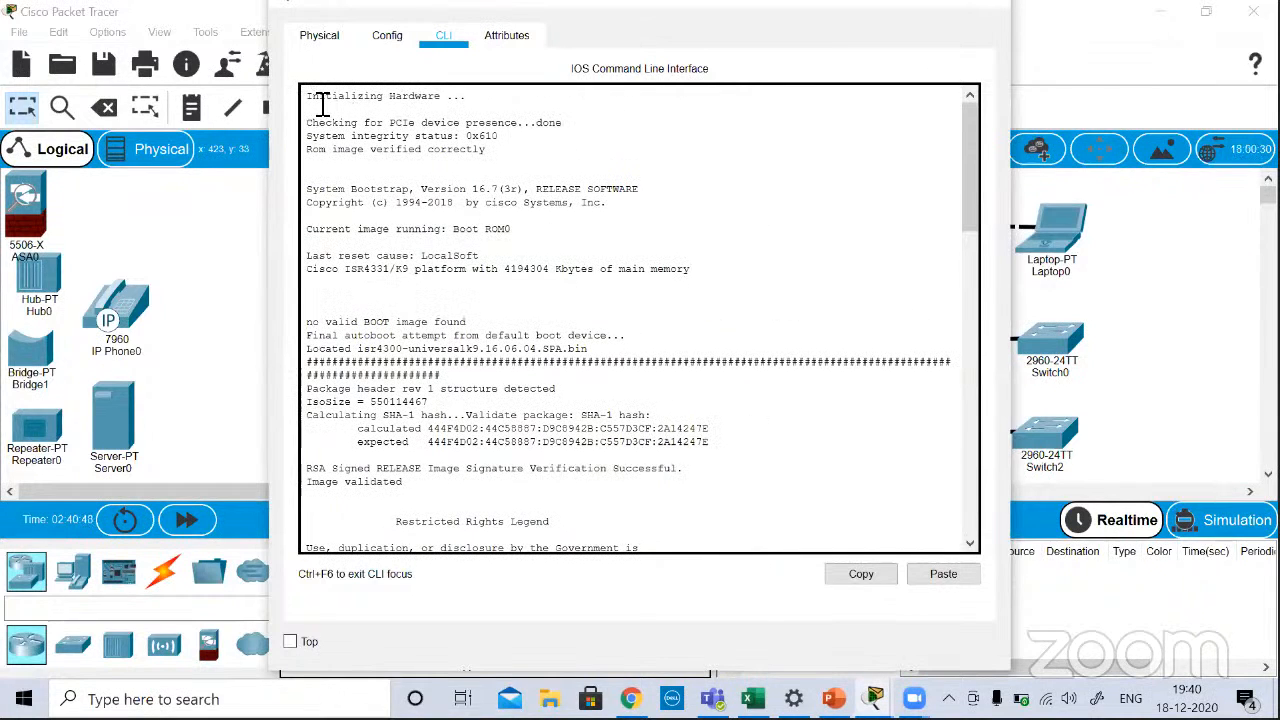
left_click_drag(320, 104, 440, 452)
scroll(440, 450, "down", 4)
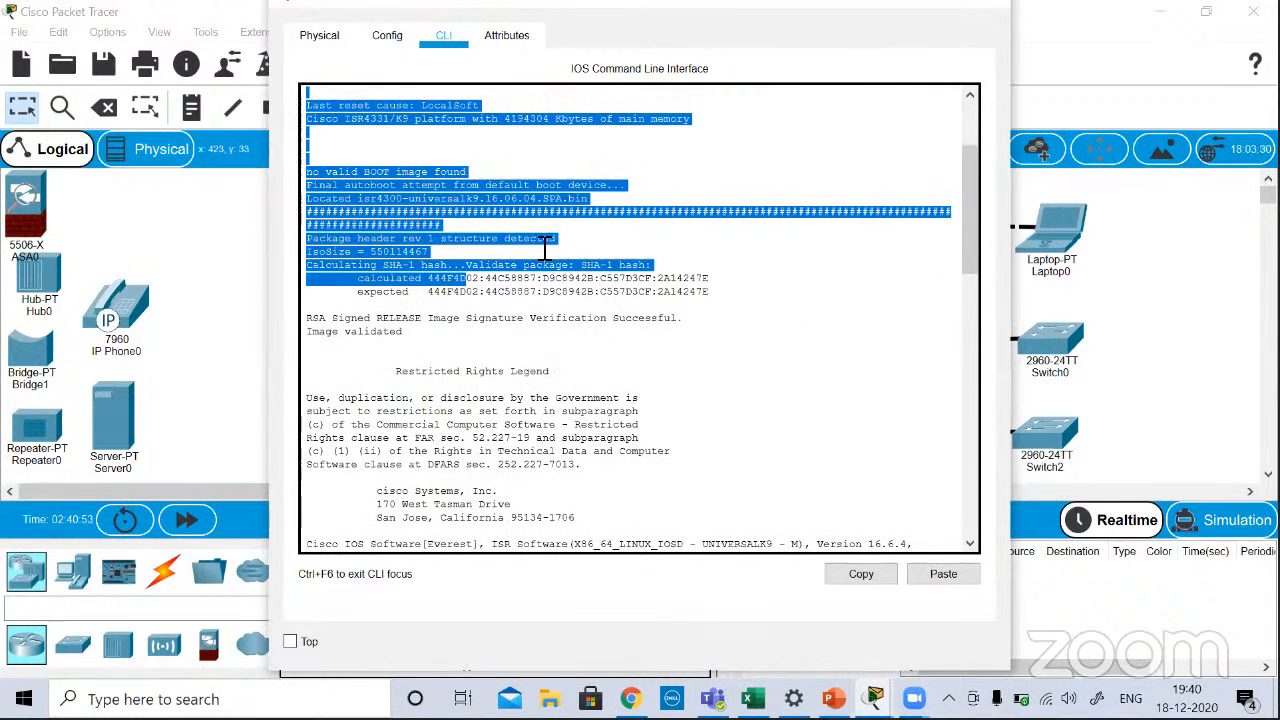
scroll(545, 247, "down", 10)
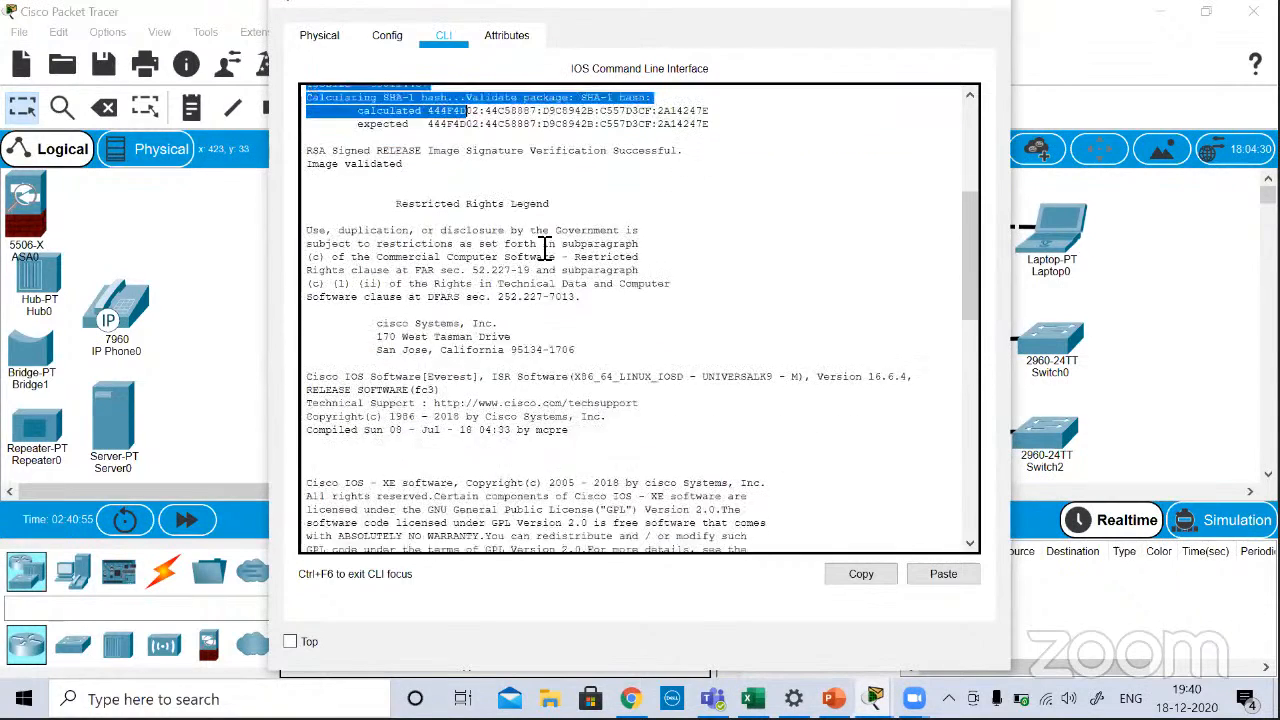
scroll(545, 247, "down", 1)
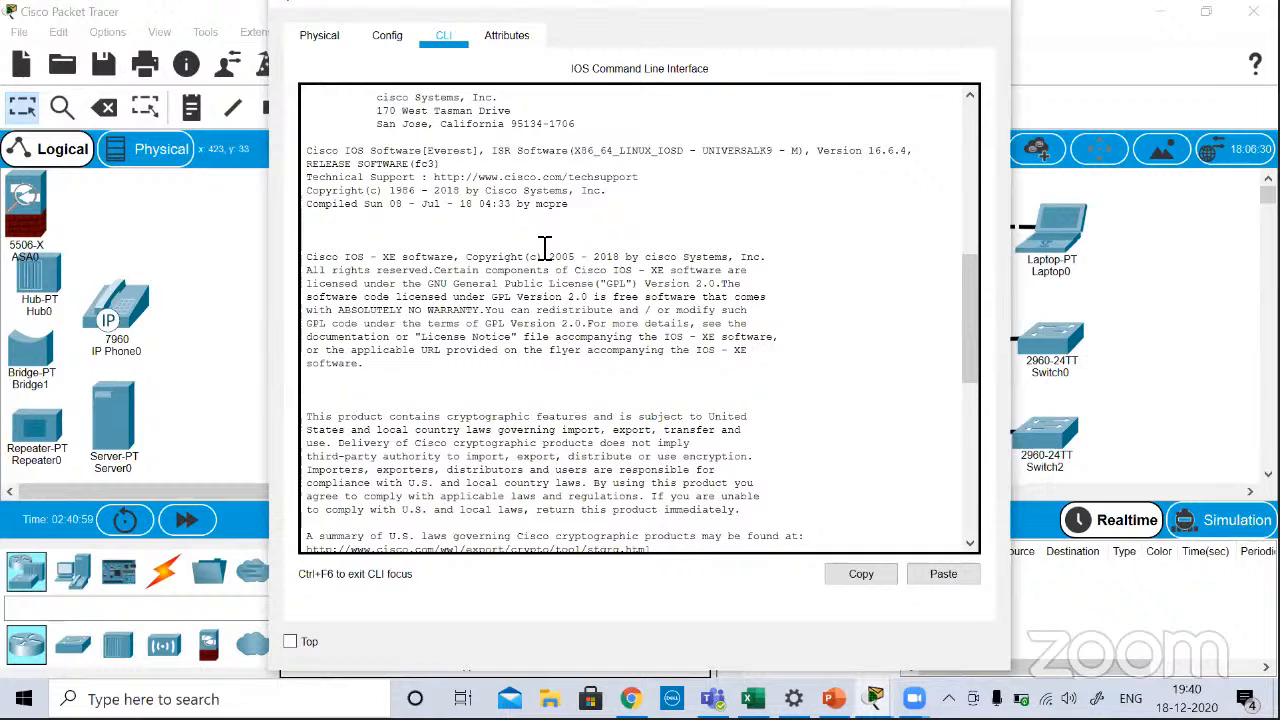
scroll(545, 247, "down", 6)
scroll(545, 247, "up", 6)
scroll(545, 247, "down", 11)
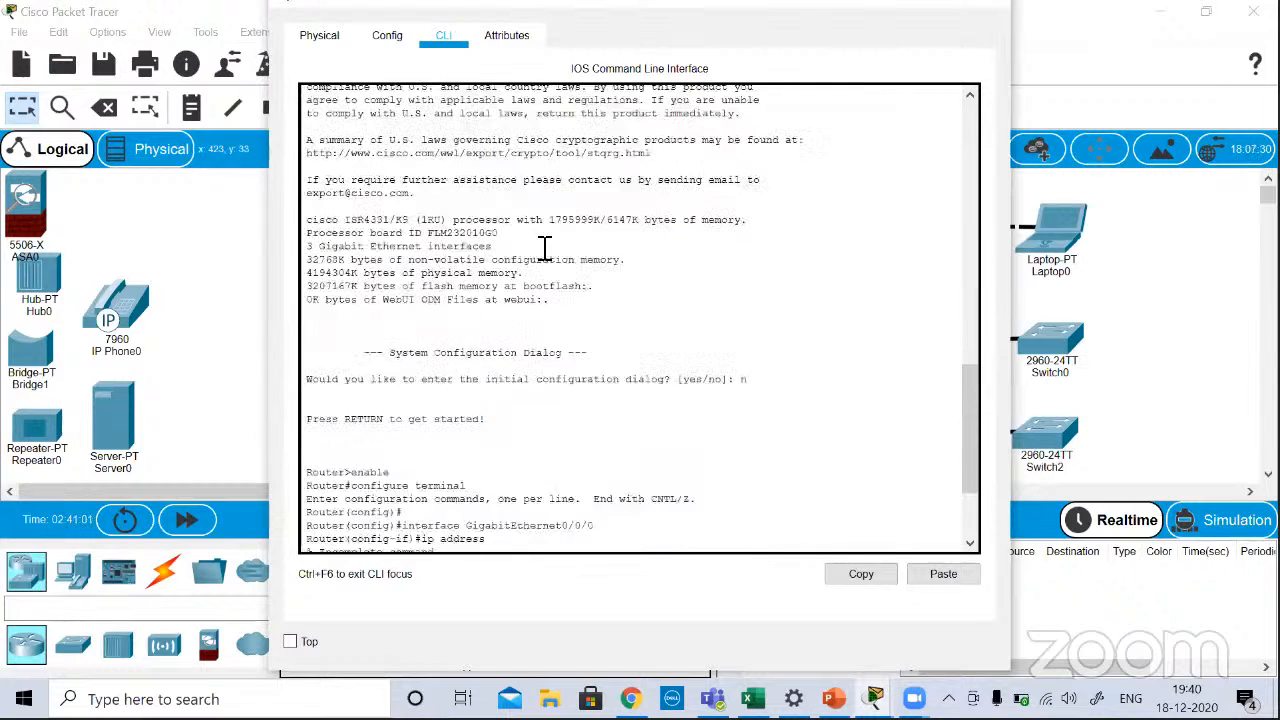
Step: Examine the processor, Gigabit Ethernet interface and memory lines in Router1's boot output
left_click_drag(380, 186, 486, 223)
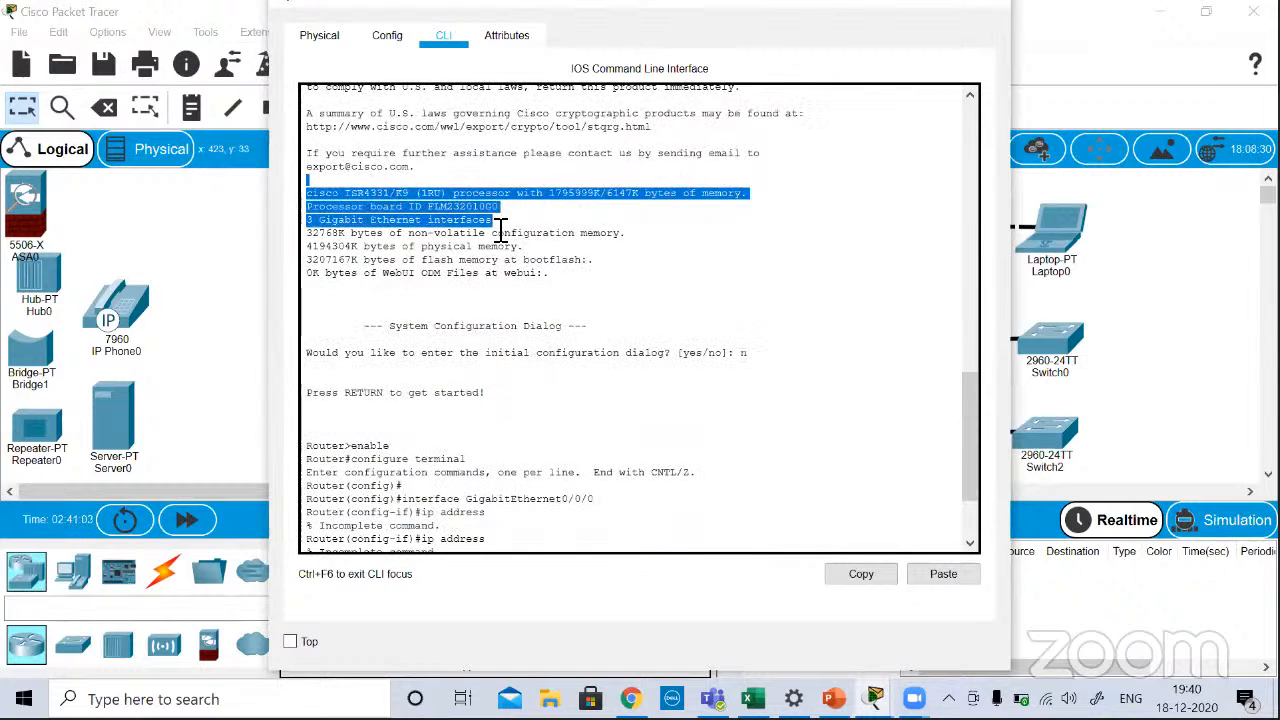
left_click(527, 232)
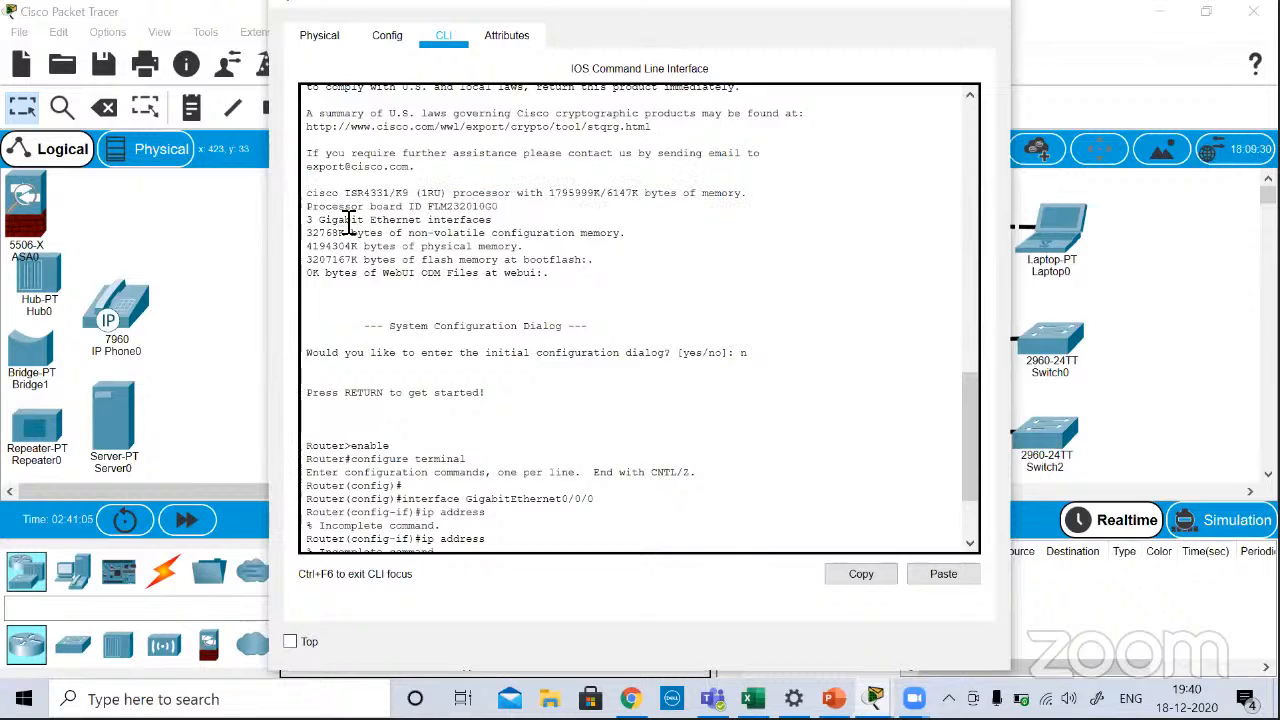
left_click_drag(344, 221, 507, 225)
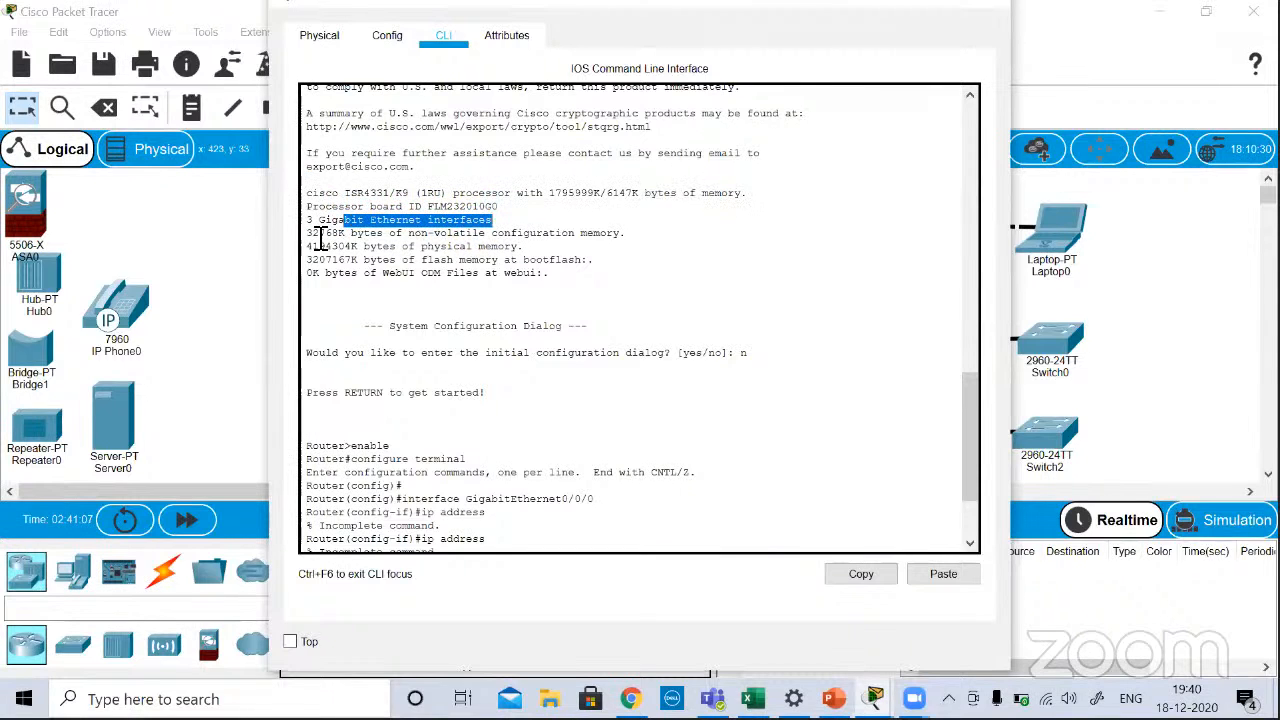
left_click_drag(314, 234, 549, 248)
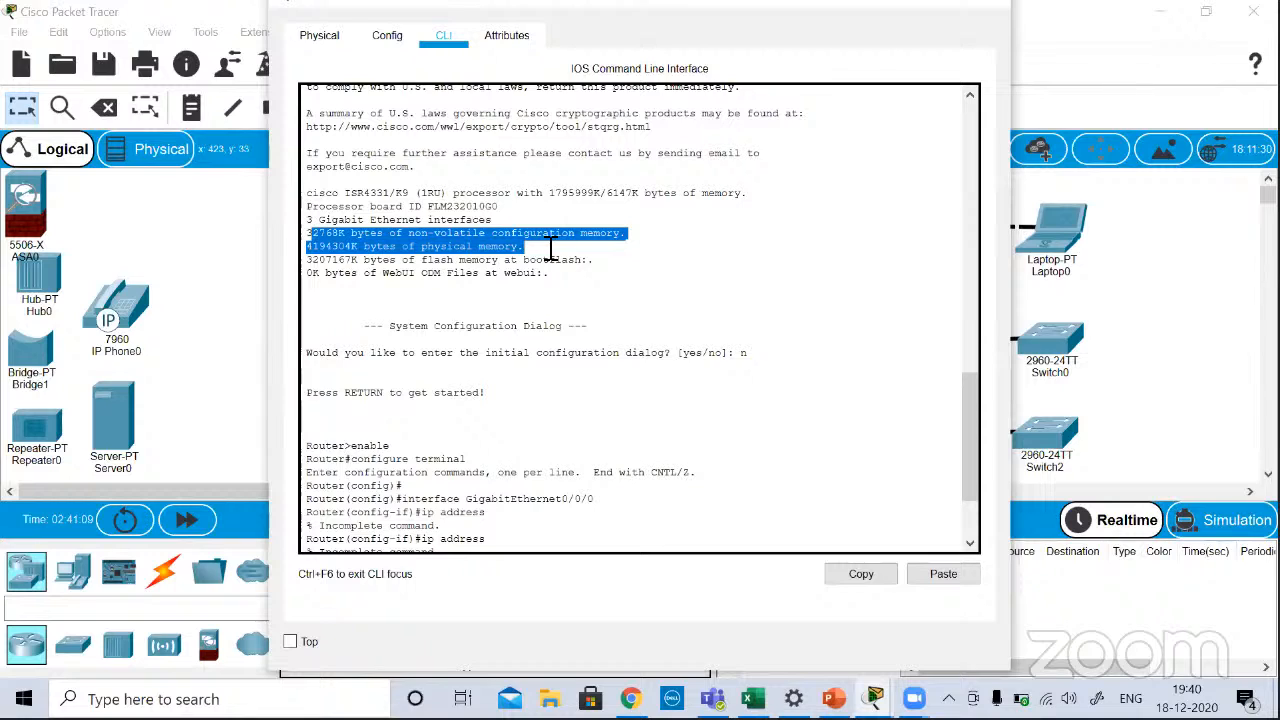
Step: Go through Router1's boot output again, from the System Bootstrap version to the interface and non-volatile memory lines
scroll(555, 275, "up", 10)
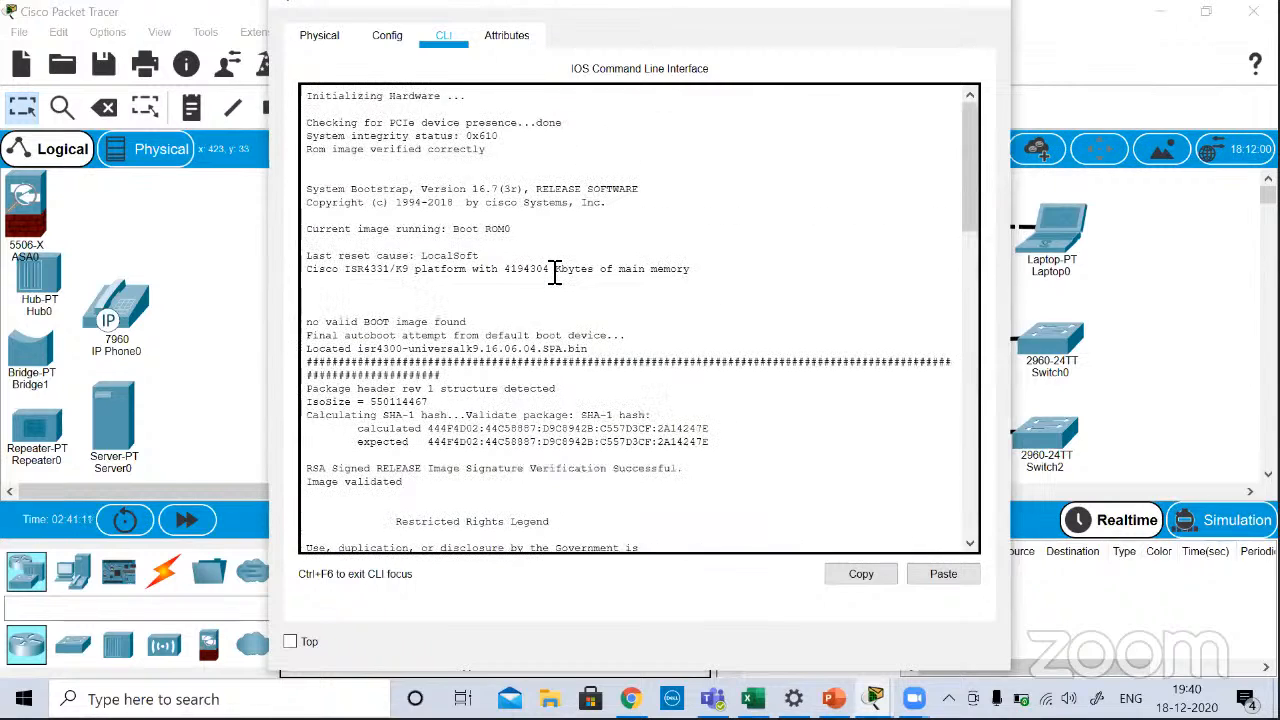
scroll(555, 275, "down", 5)
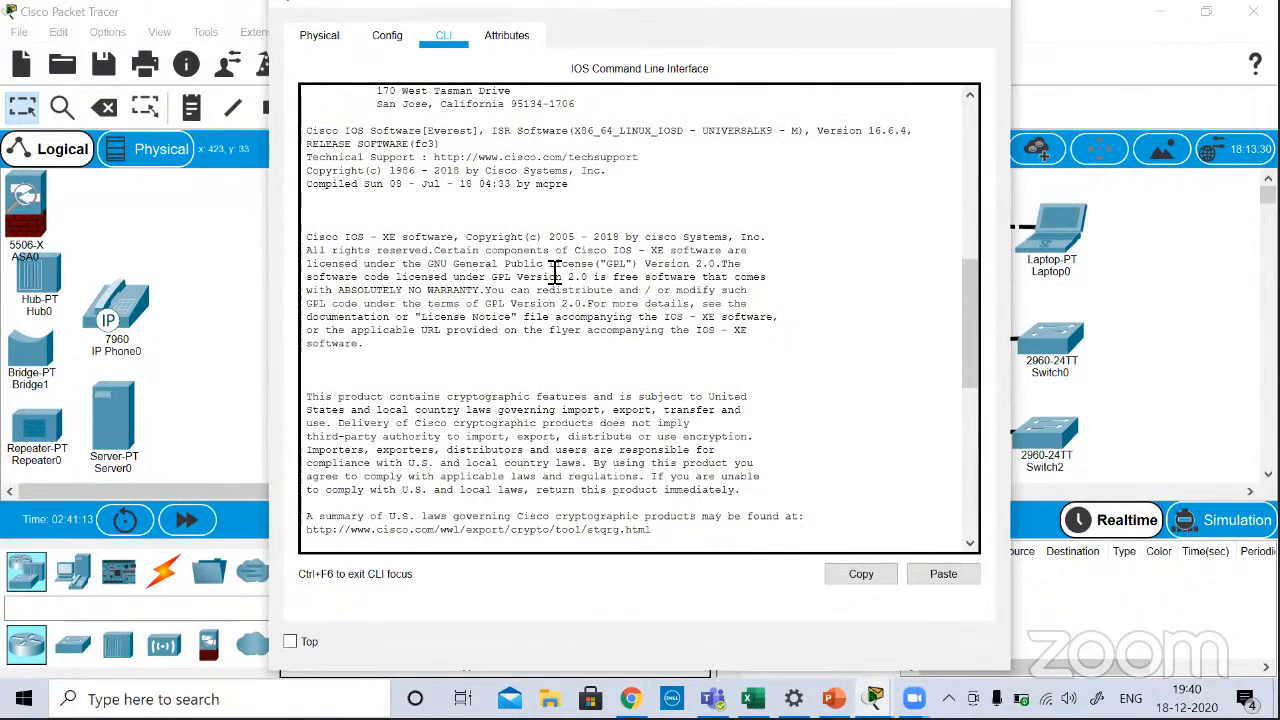
scroll(555, 275, "up", 6)
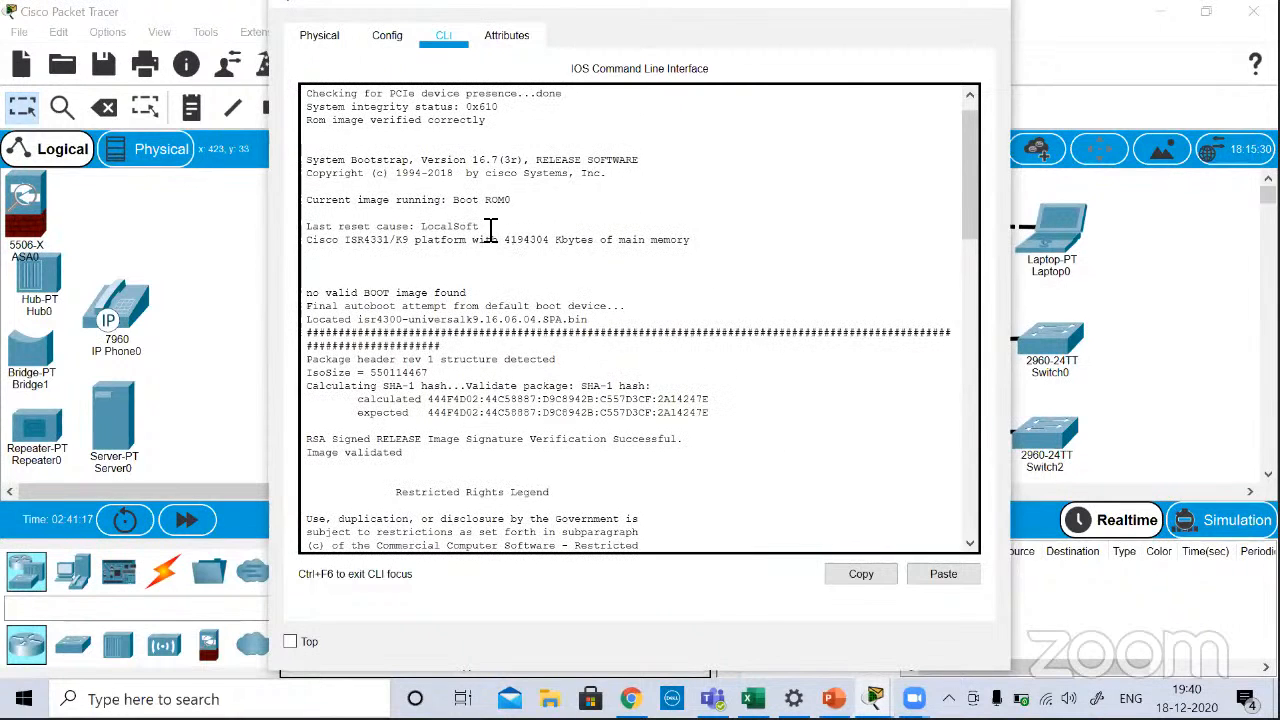
left_click_drag(470, 162, 520, 163)
scroll(600, 317, "down", 10)
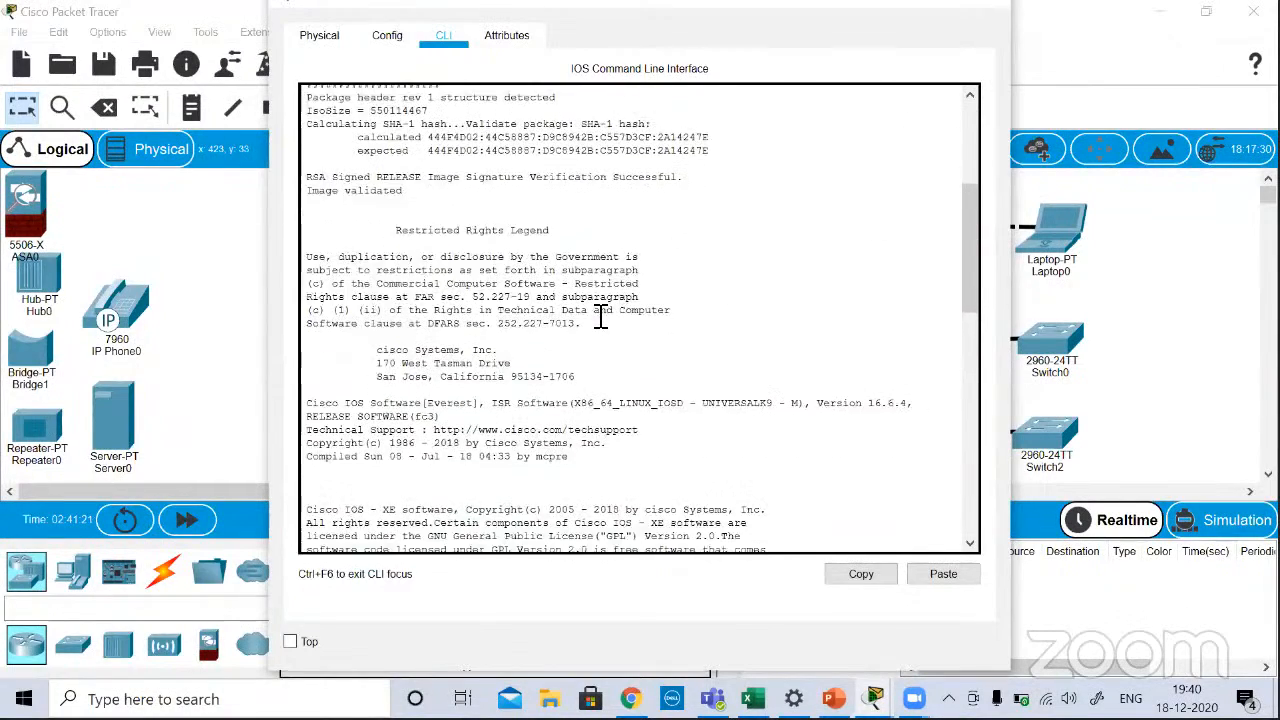
scroll(600, 317, "down", 10)
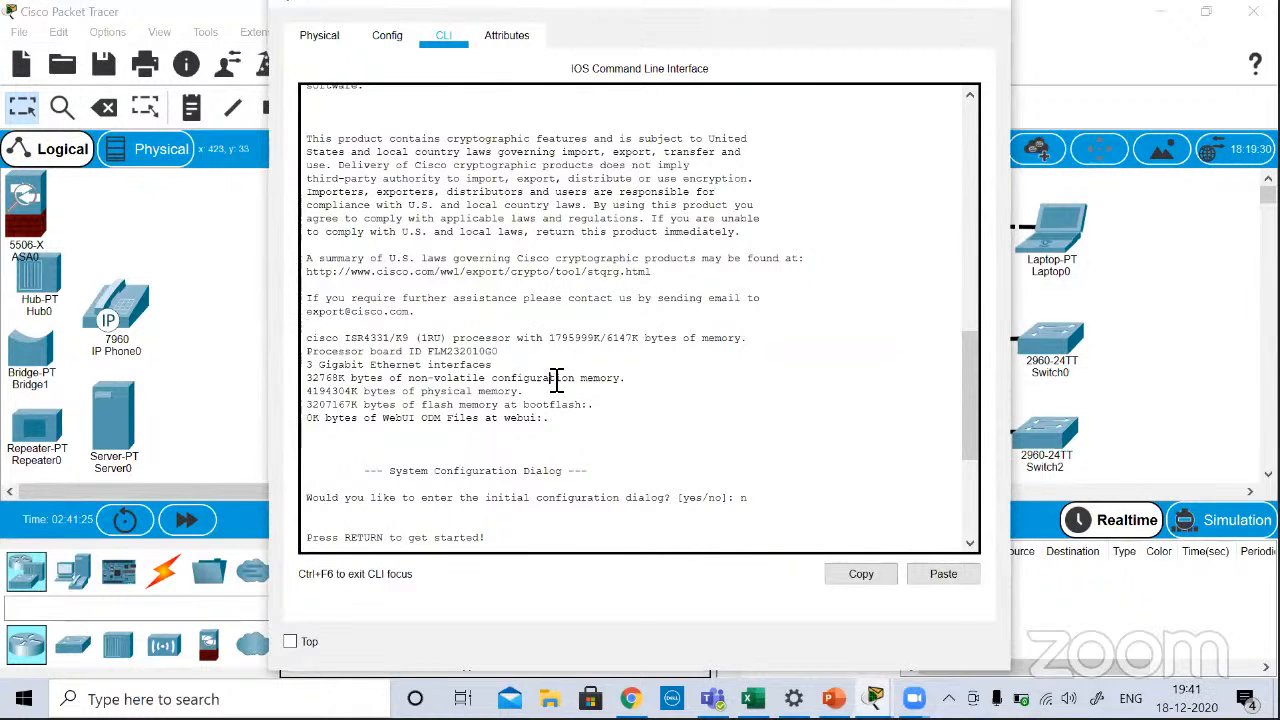
scroll(556, 383, "down", 3)
scroll(525, 307, "up", 5)
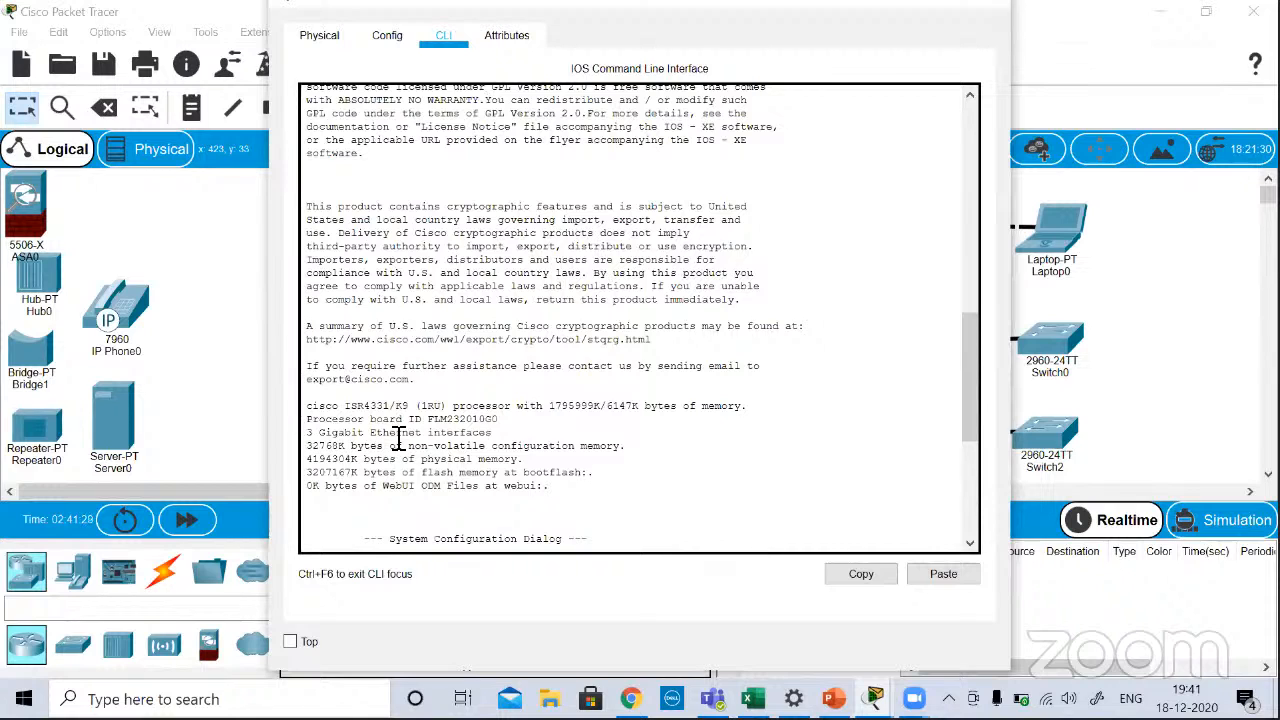
left_click_drag(375, 433, 539, 451)
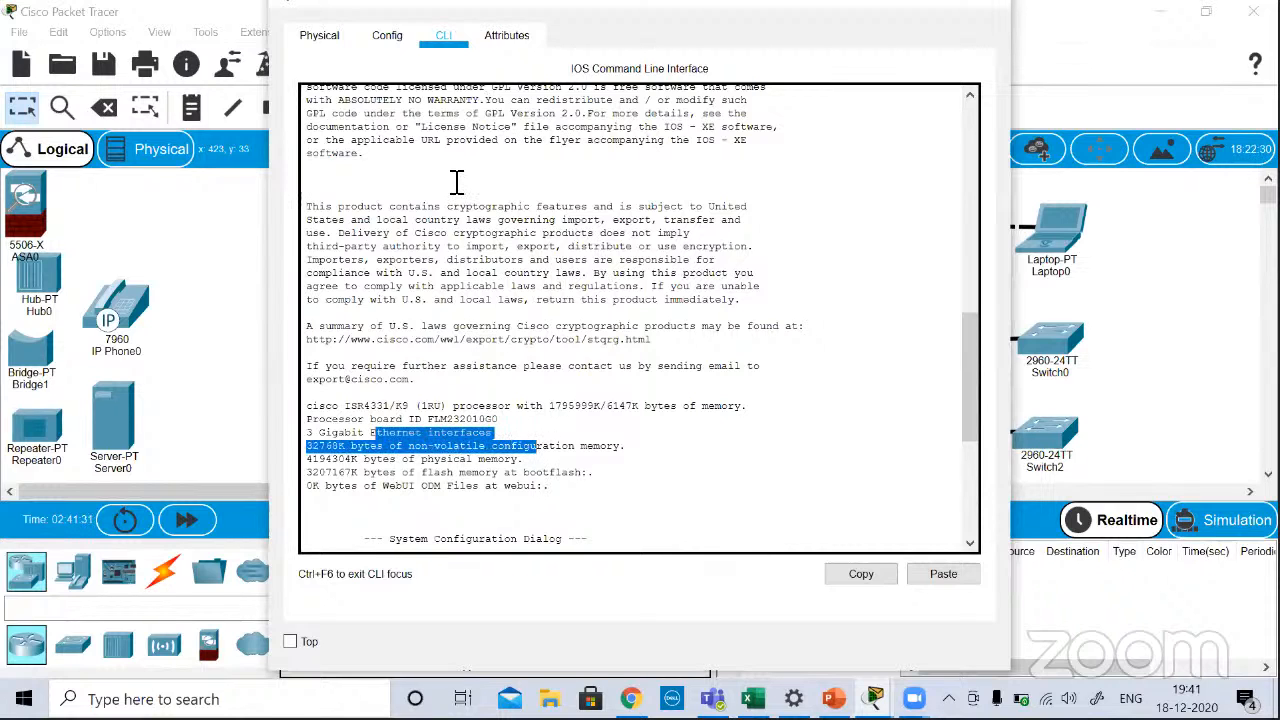
Step: Show Router1's physical device view and enlarge it to inspect the ports and empty module slots
left_click(387, 35)
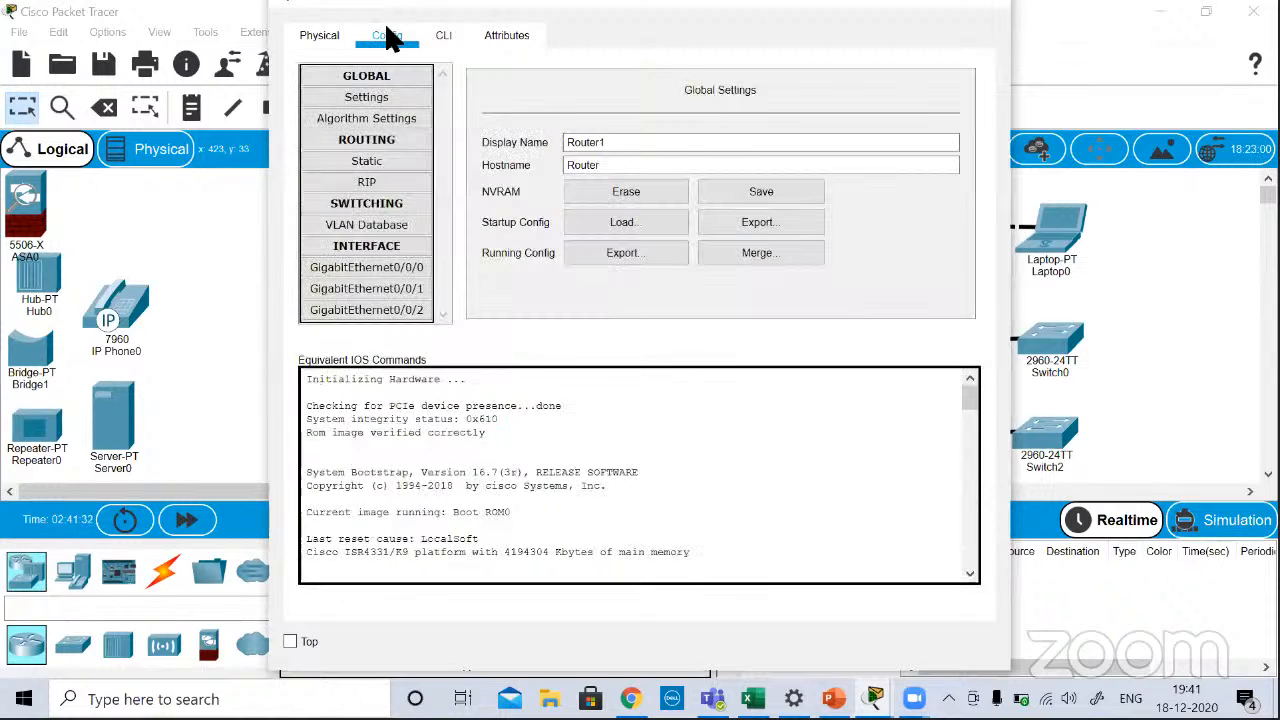
left_click(316, 36)
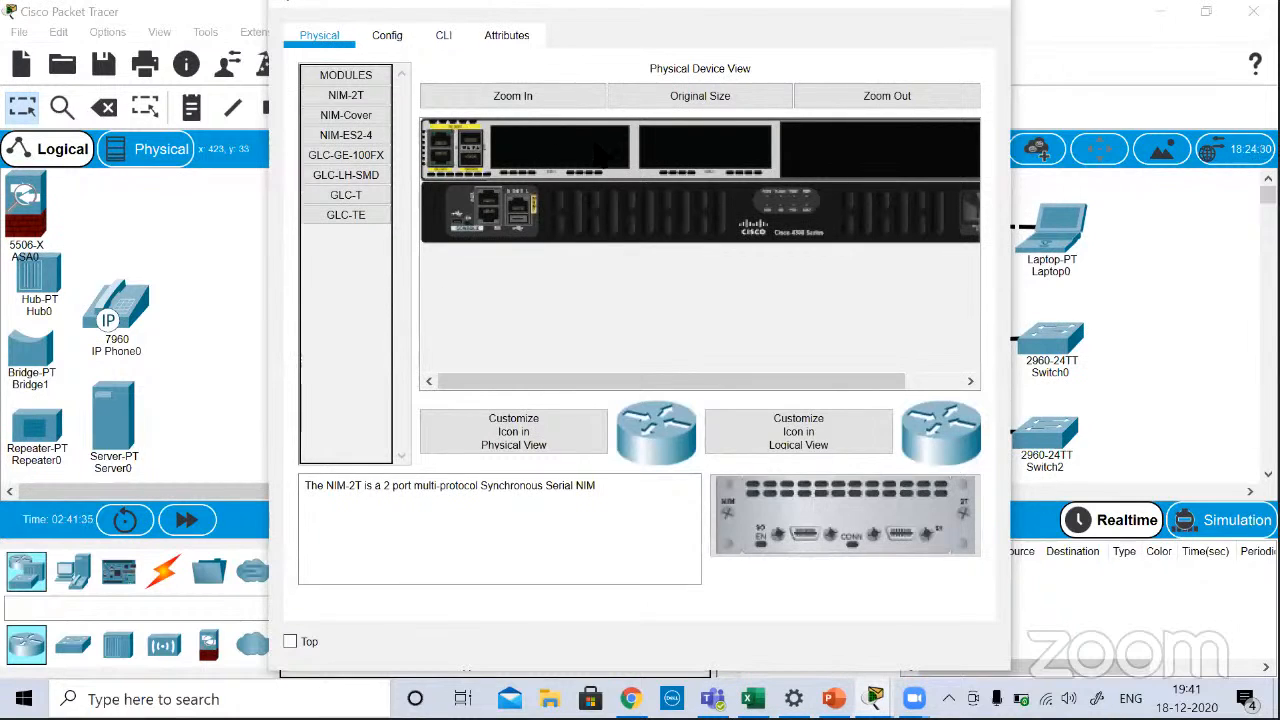
left_click(534, 90)
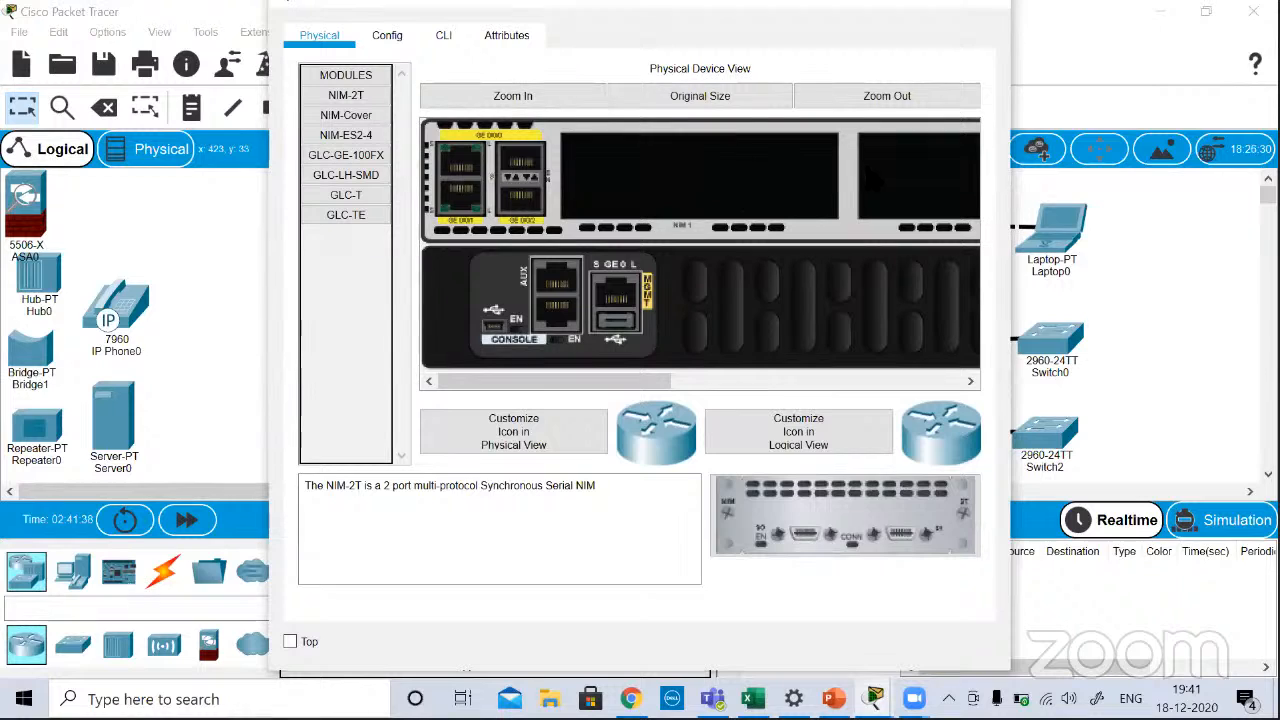
Step: Review the descriptions of Router1's available modules, including GLC-GE-100FX, GLC-LH-SMD, GLC-T, GLC-TE, NIM-2T and NIM-ES2-4
left_click(340, 117)
left_click(338, 157)
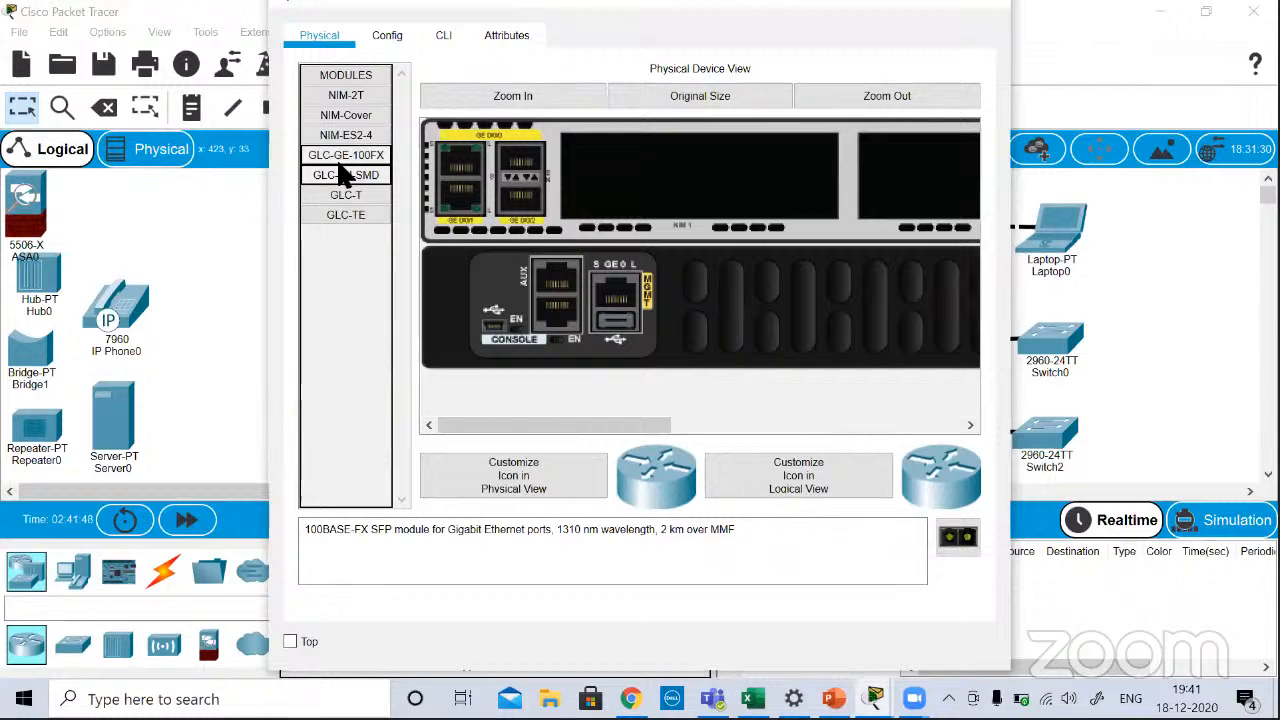
left_click(340, 175)
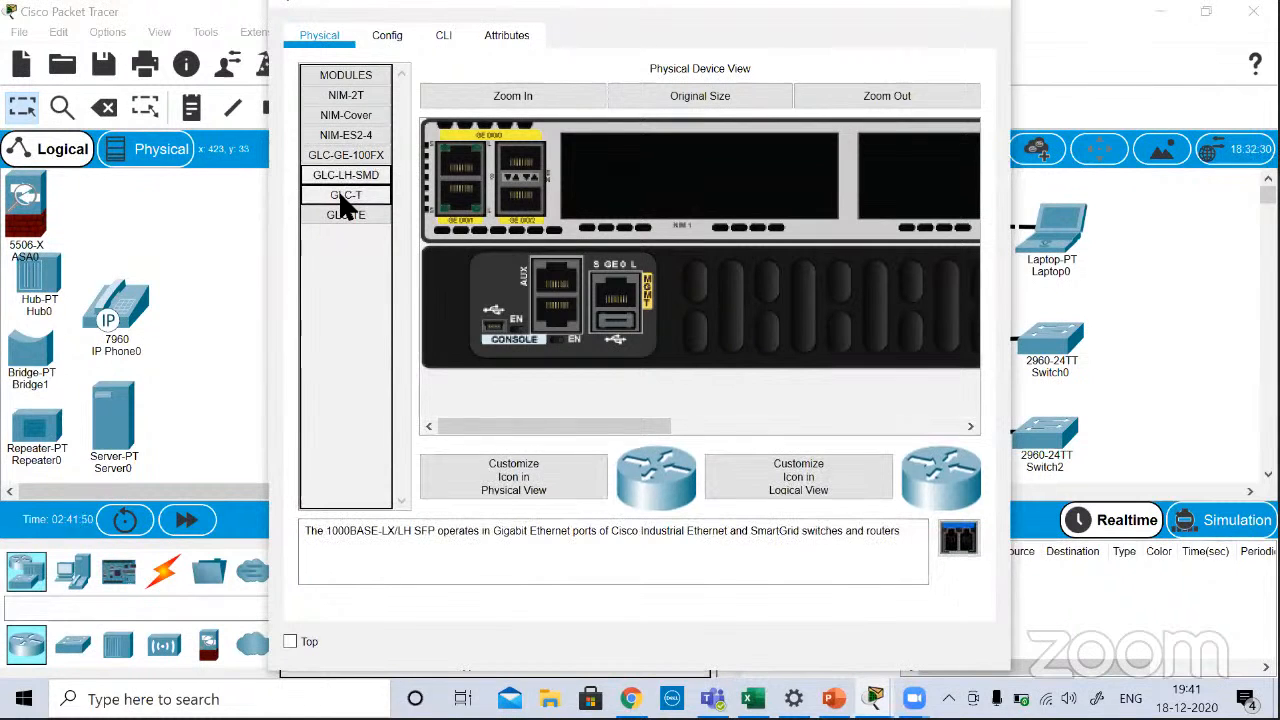
left_click(339, 194)
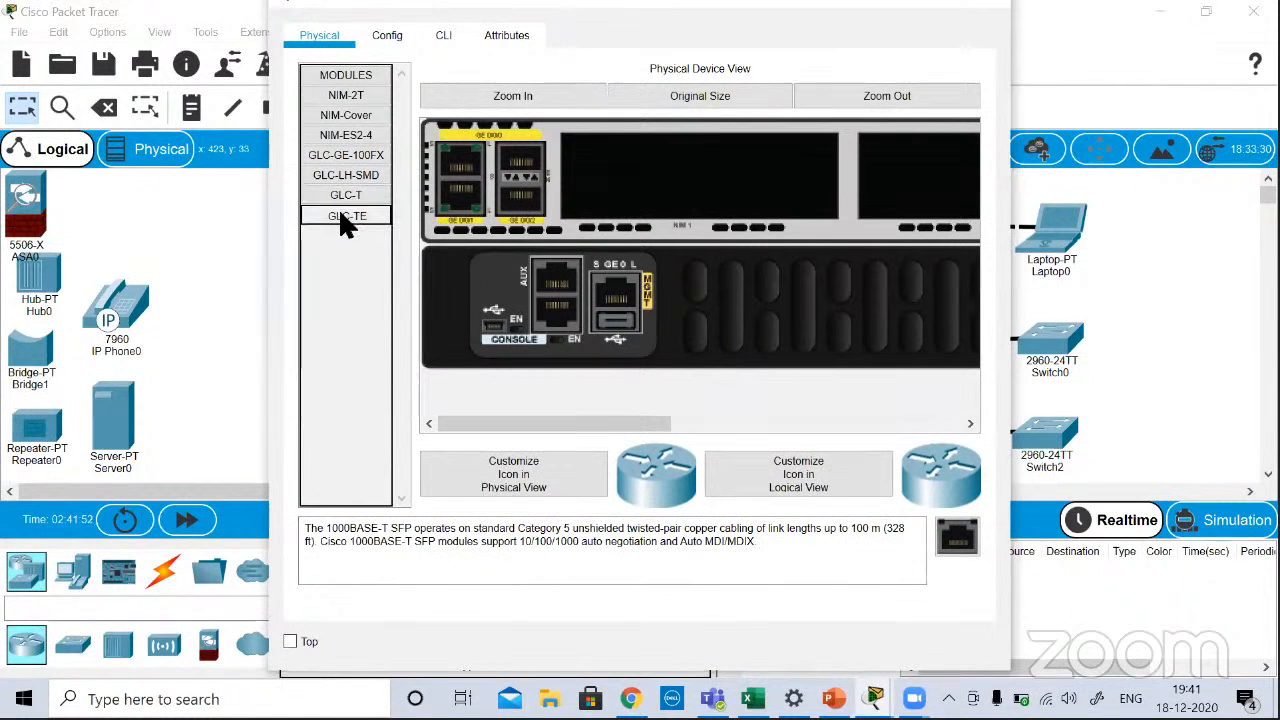
left_click(340, 214)
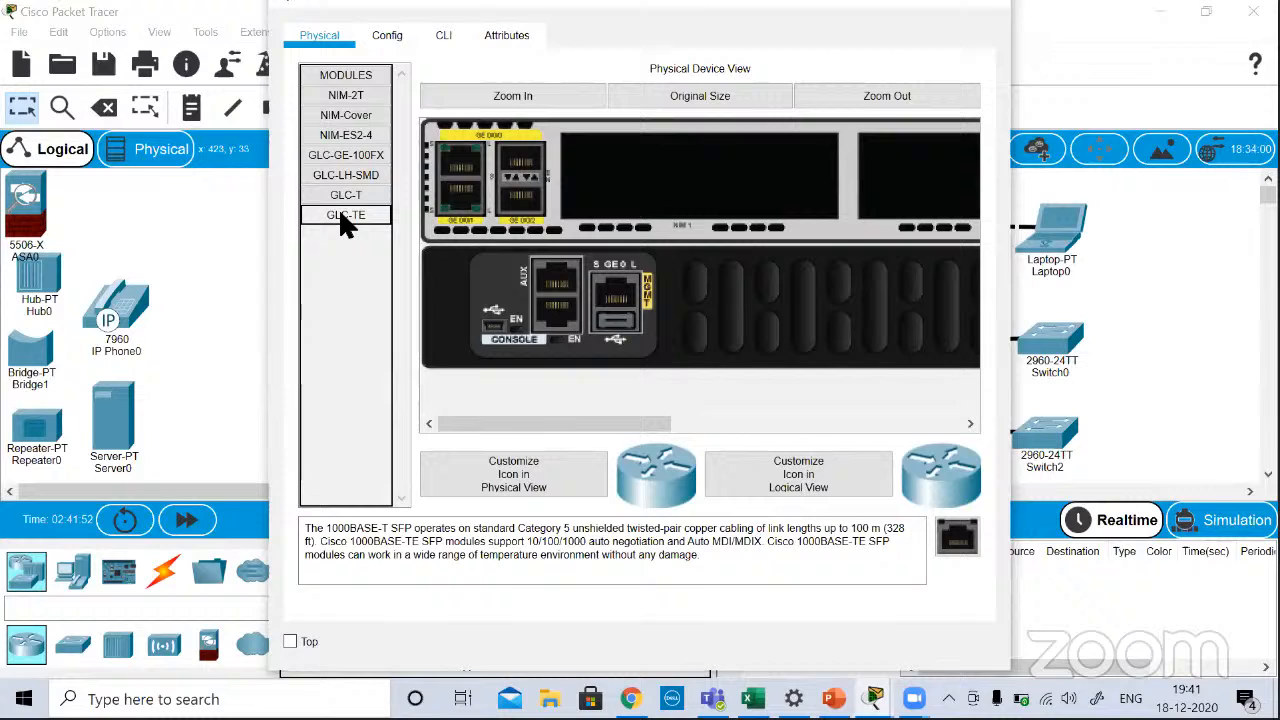
left_click(340, 155)
left_click(339, 96)
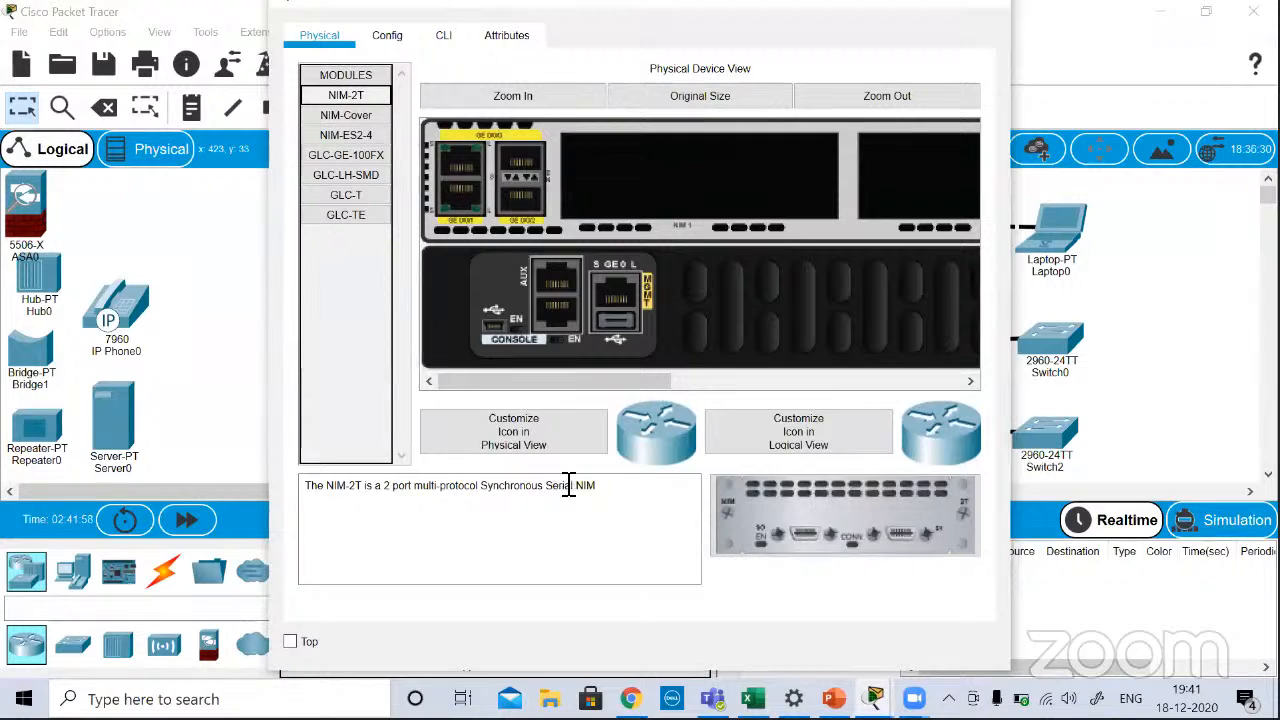
left_click(340, 135)
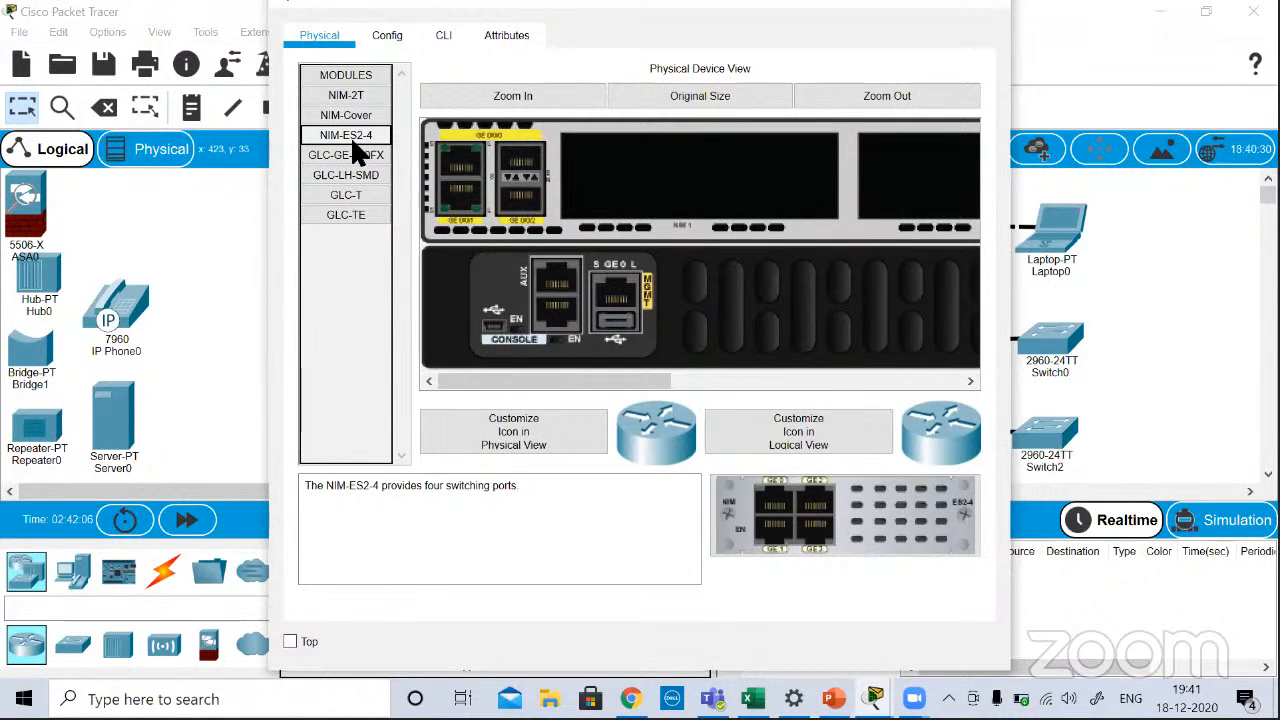
Step: Try to install the NIM-ES2-4 module in Router1's NIM 1 slot while the router is powered on
left_click_drag(352, 126, 684, 178)
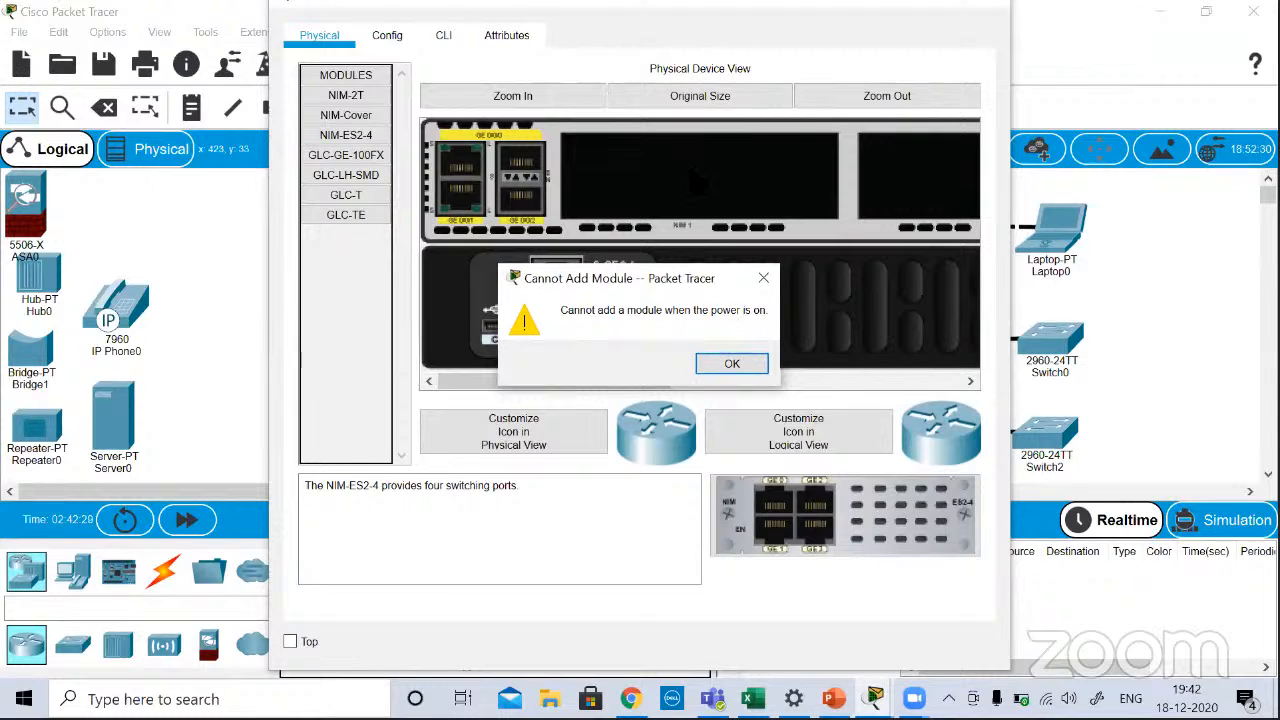
left_click(731, 362)
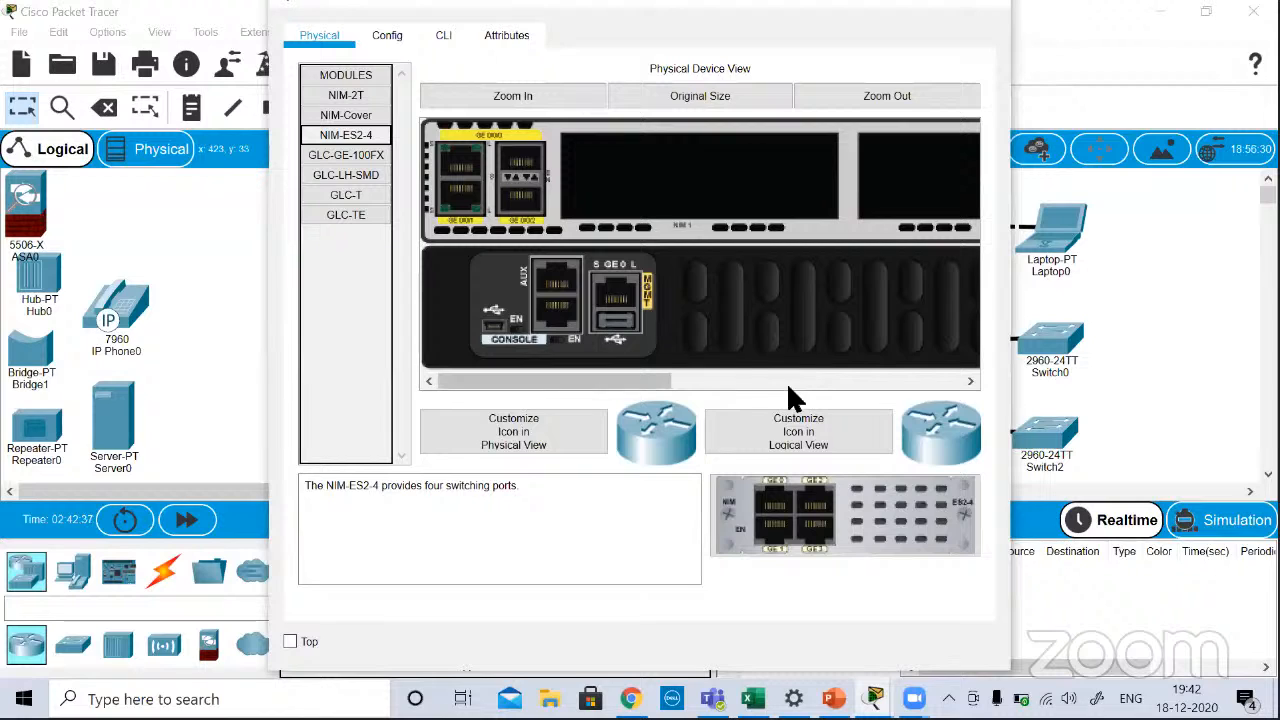
Step: Power off Router1 and install the NIM-ES2-4 module in its NIM 1 slot
left_click(822, 382)
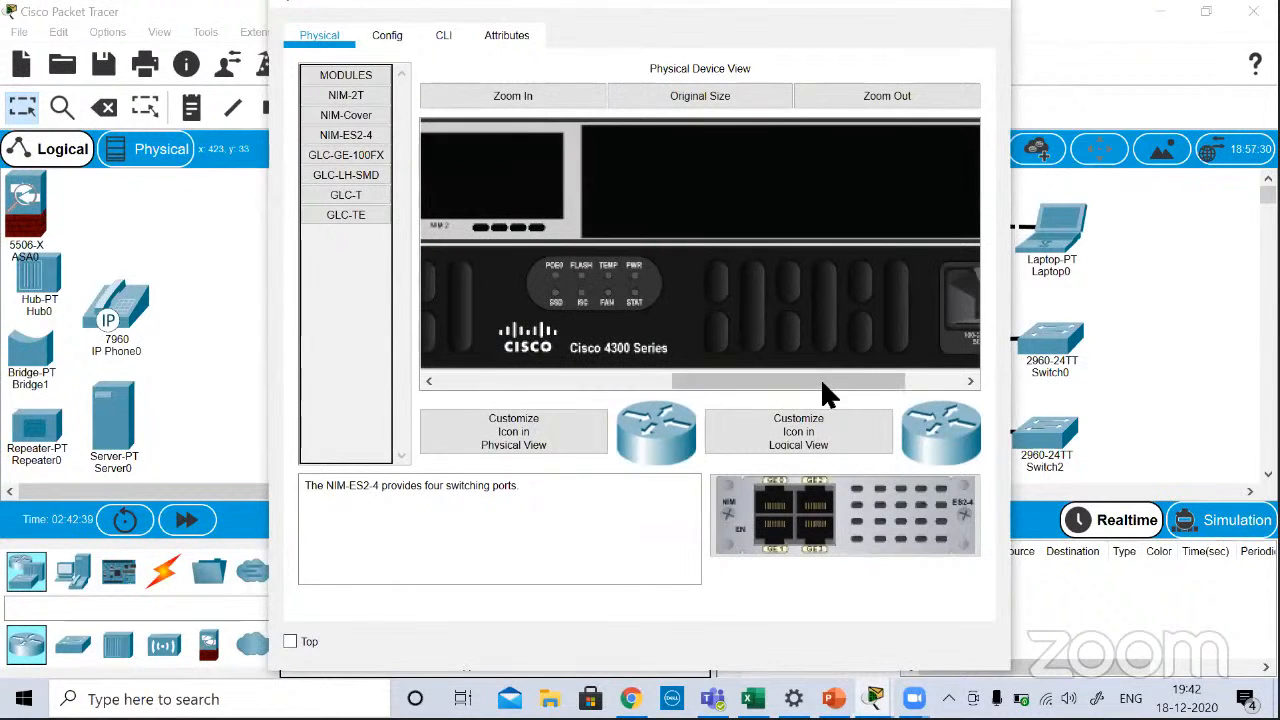
left_click(930, 380)
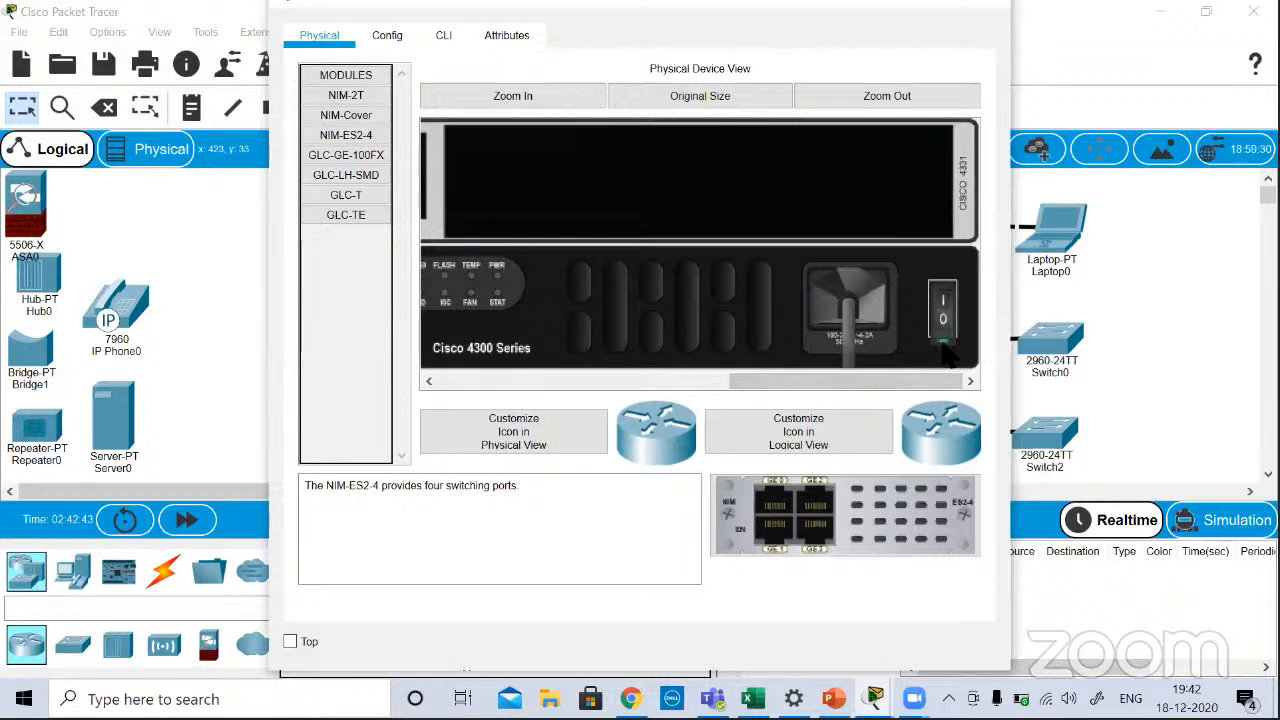
left_click(944, 345)
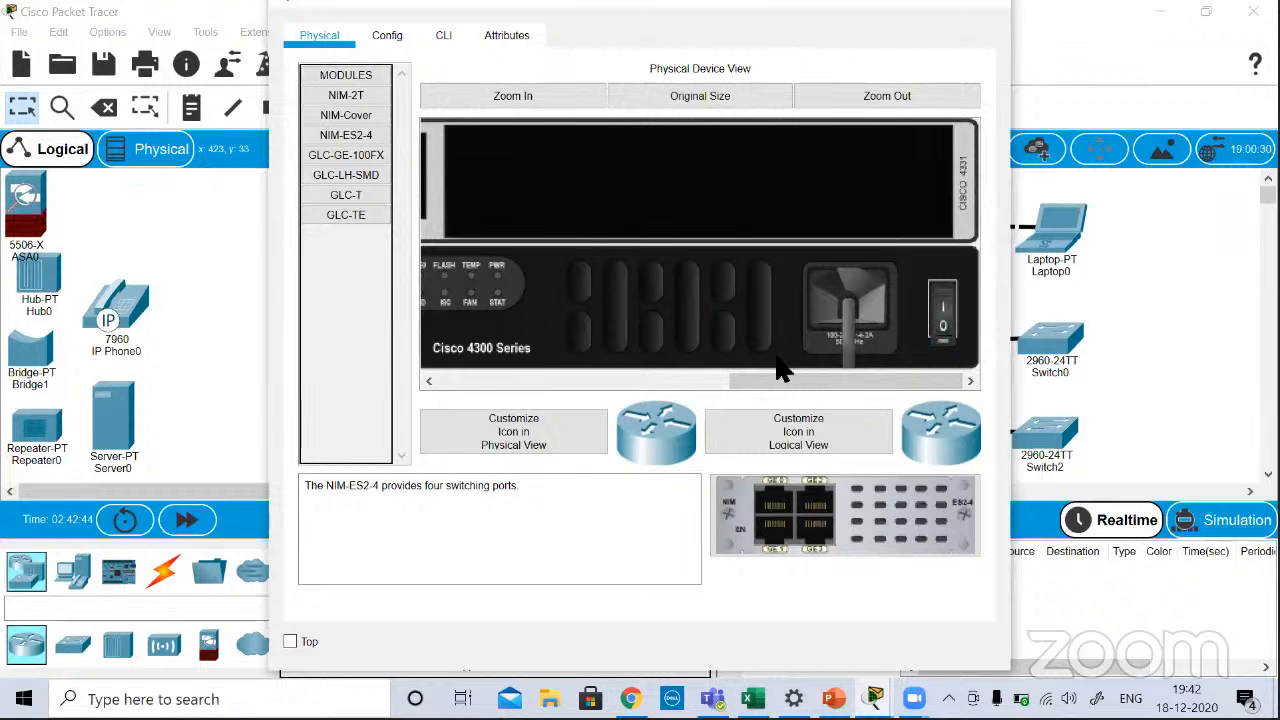
left_click(570, 380)
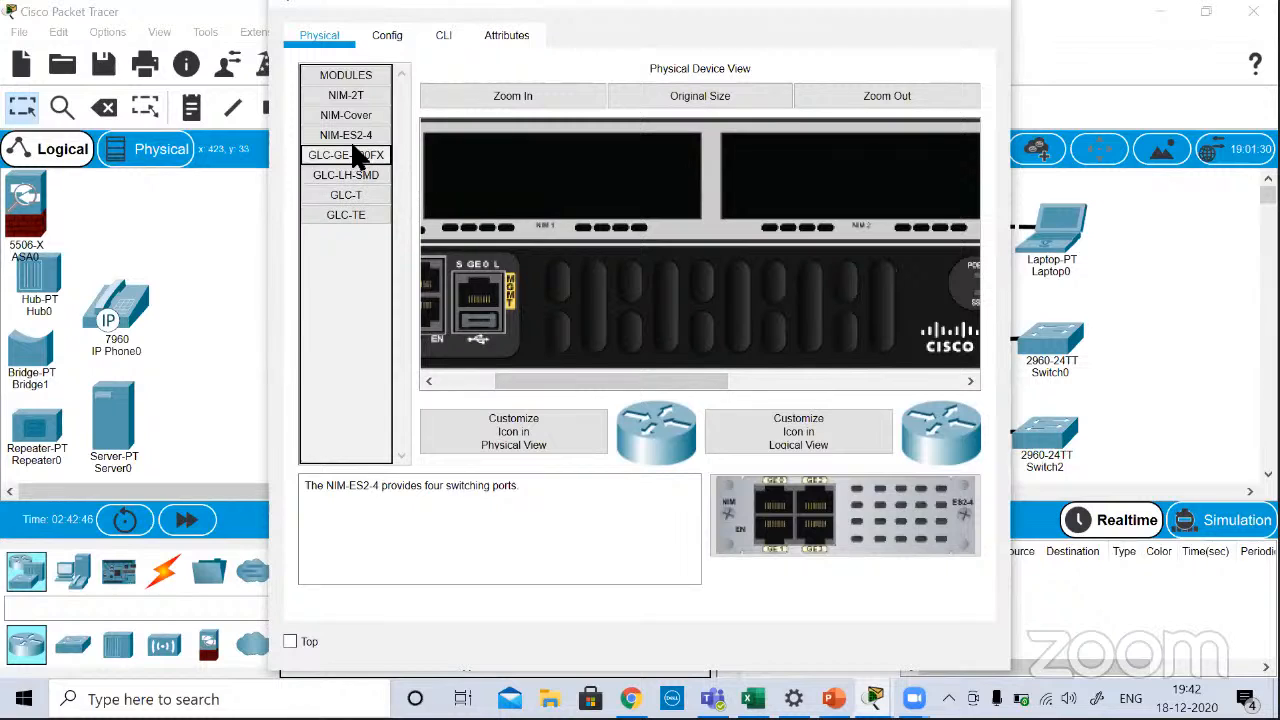
left_click_drag(346, 135, 612, 178)
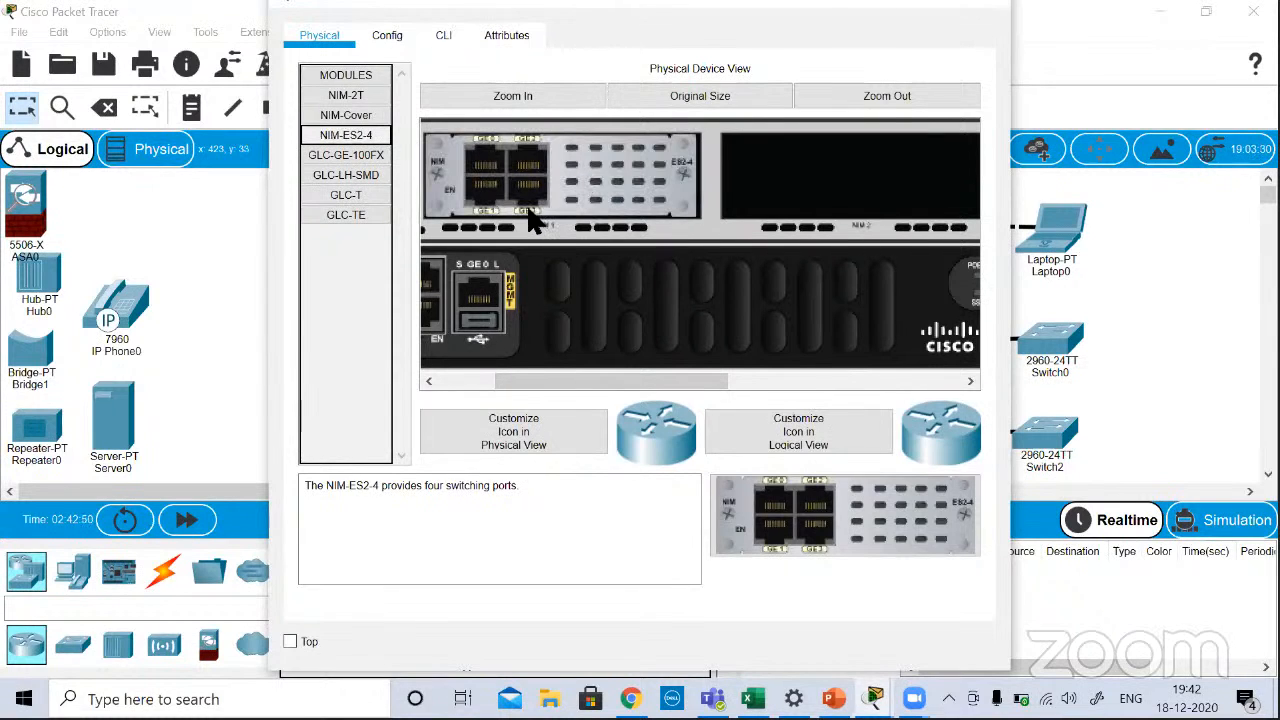
left_click(462, 381)
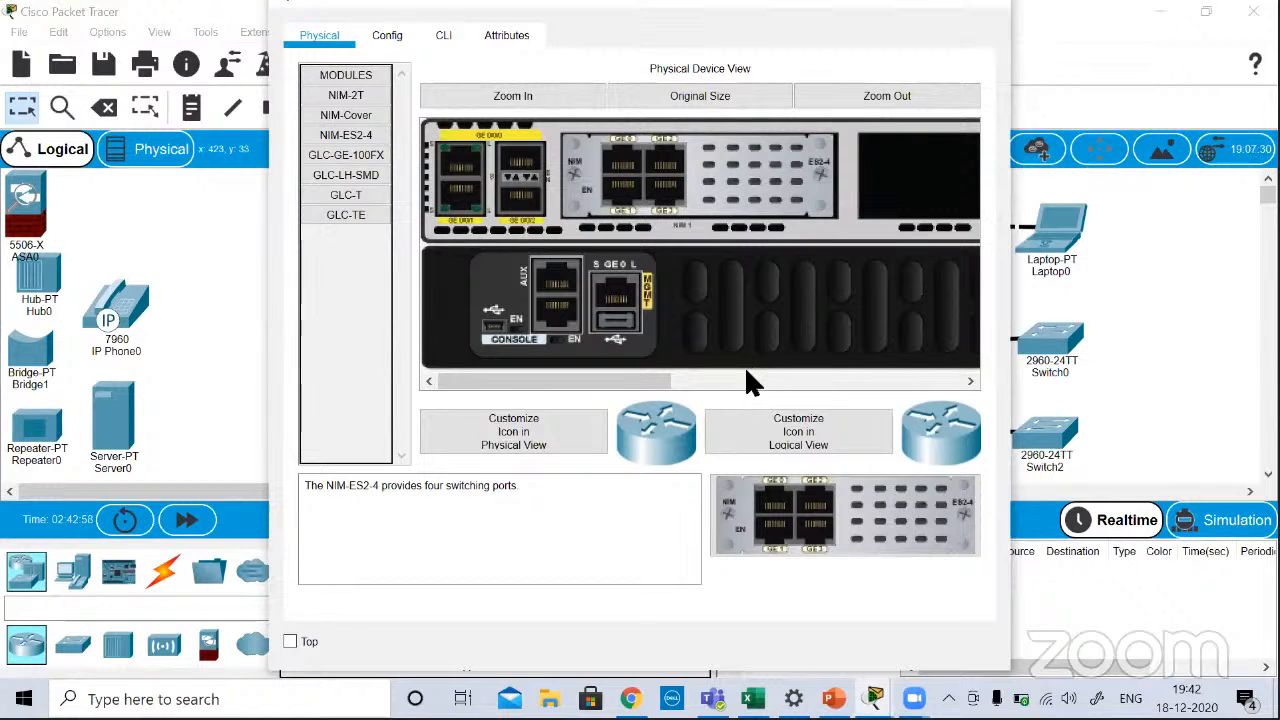
Step: Power Router1 back on and show its boot output in the command-line interface
left_click_drag(648, 381, 995, 410)
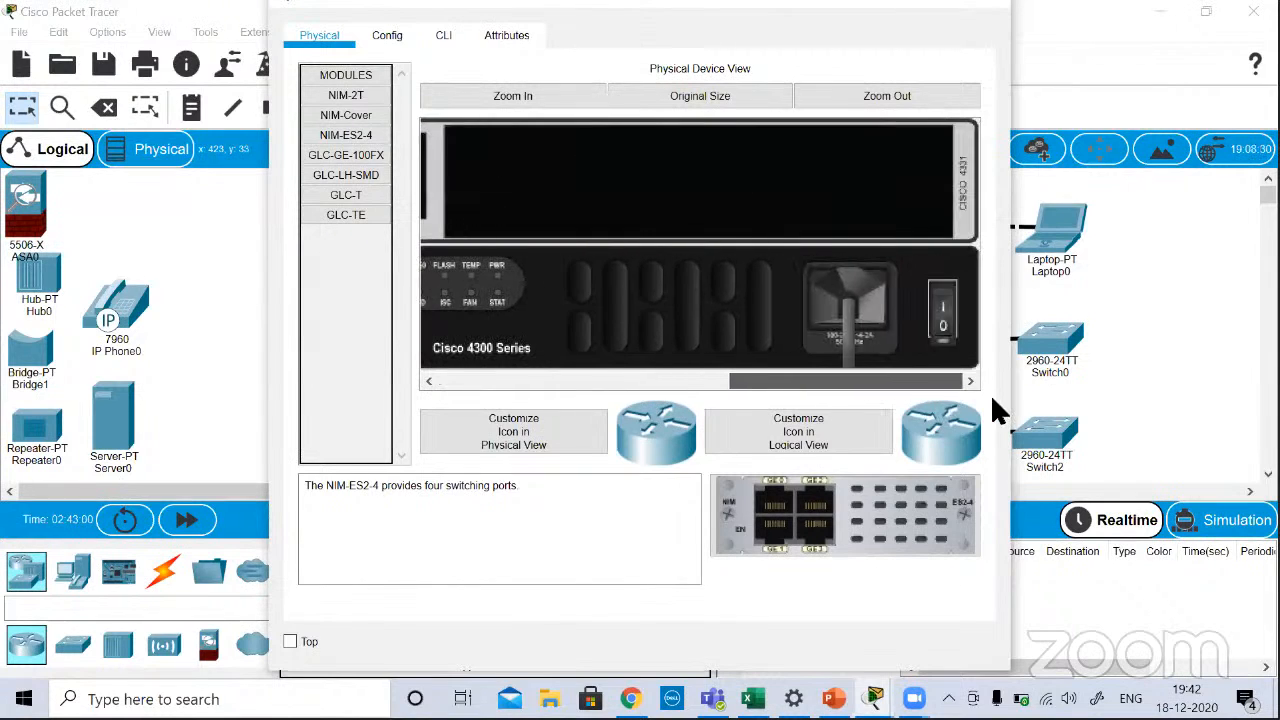
left_click(943, 312)
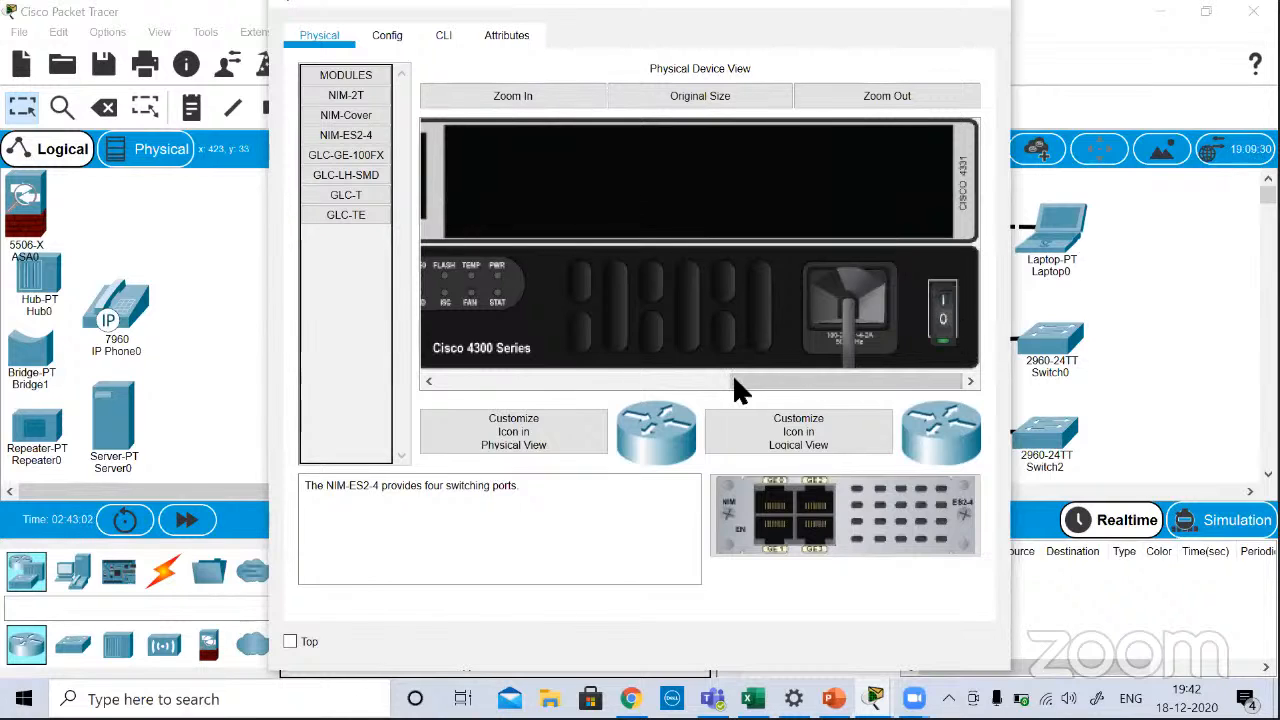
left_click_drag(735, 388, 614, 386)
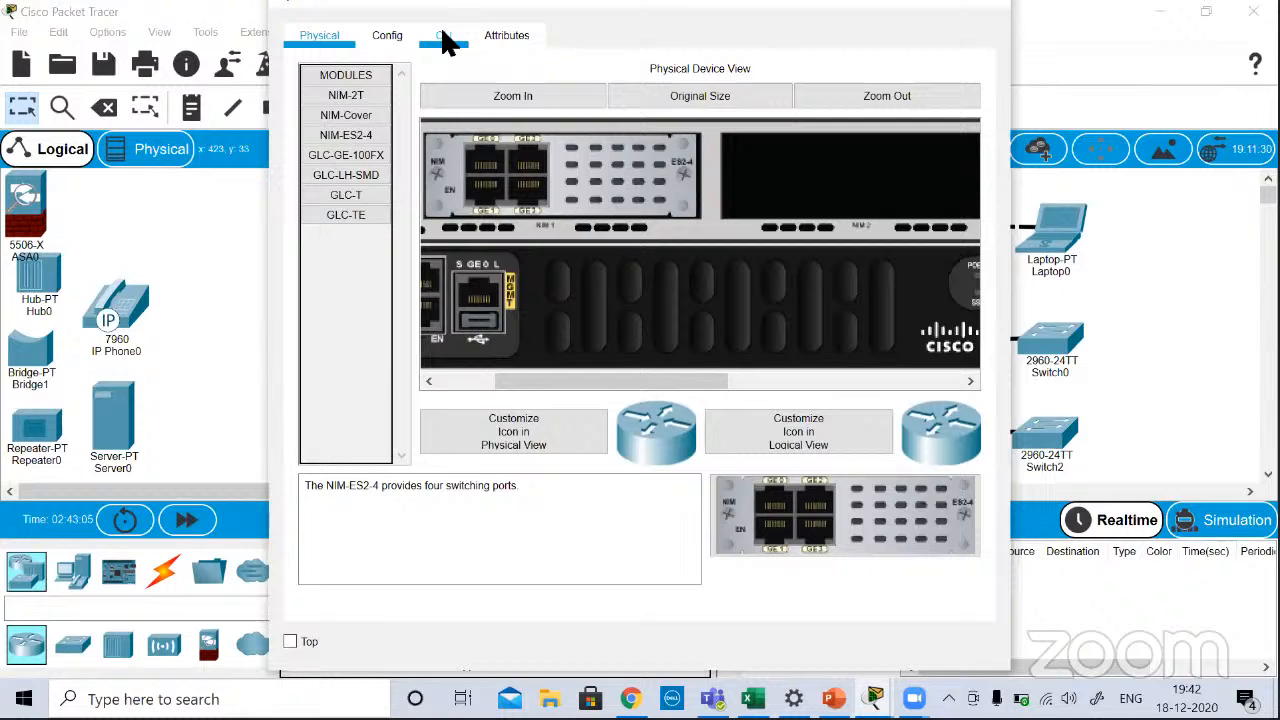
left_click(444, 38)
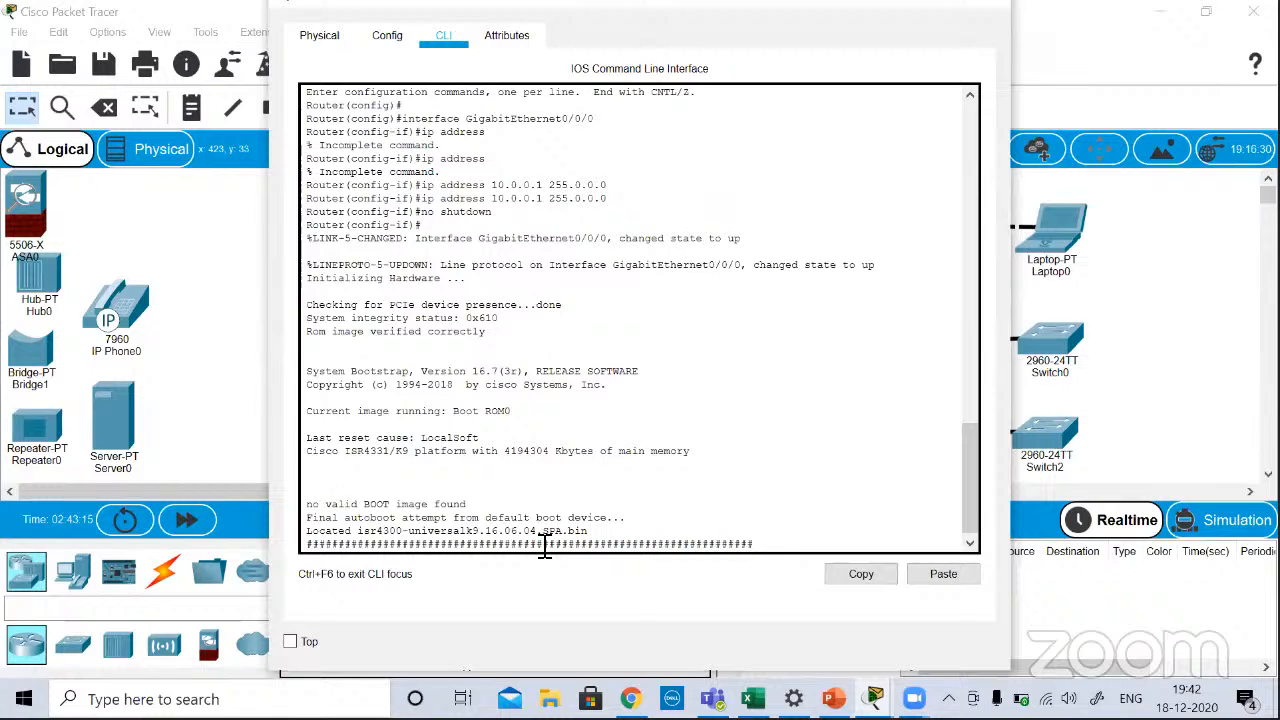
Step: Dismiss the booting notice and examine GigabitEthernet0/1/0 through GigabitEthernet0/1/3 in Router1's configuration interface list
left_click(380, 35)
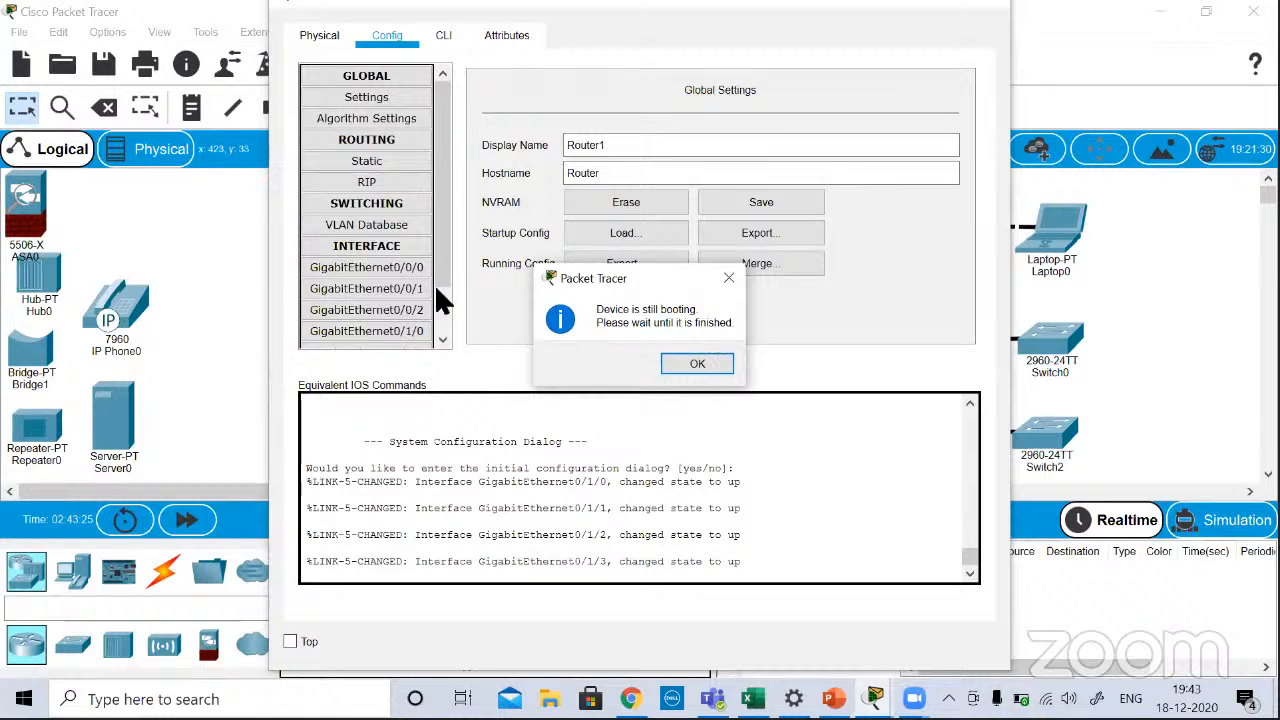
left_click(688, 364)
scroll(436, 303, "down", 1)
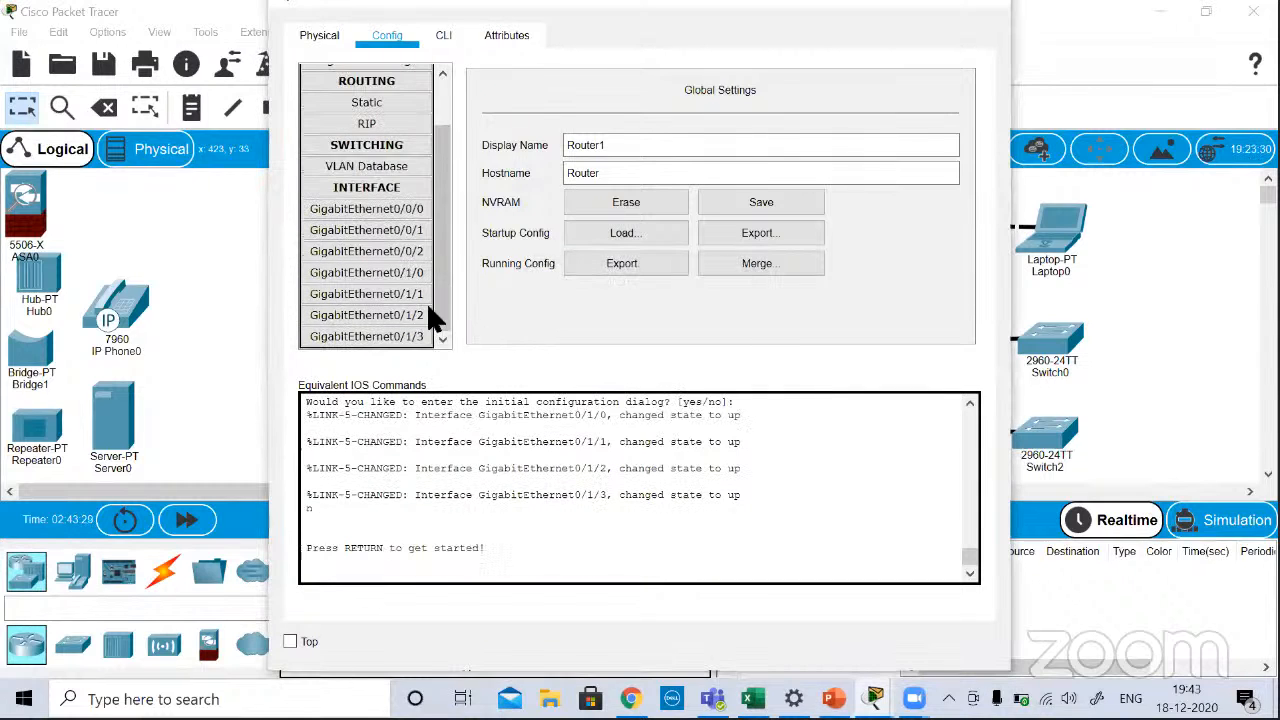
left_click(426, 300)
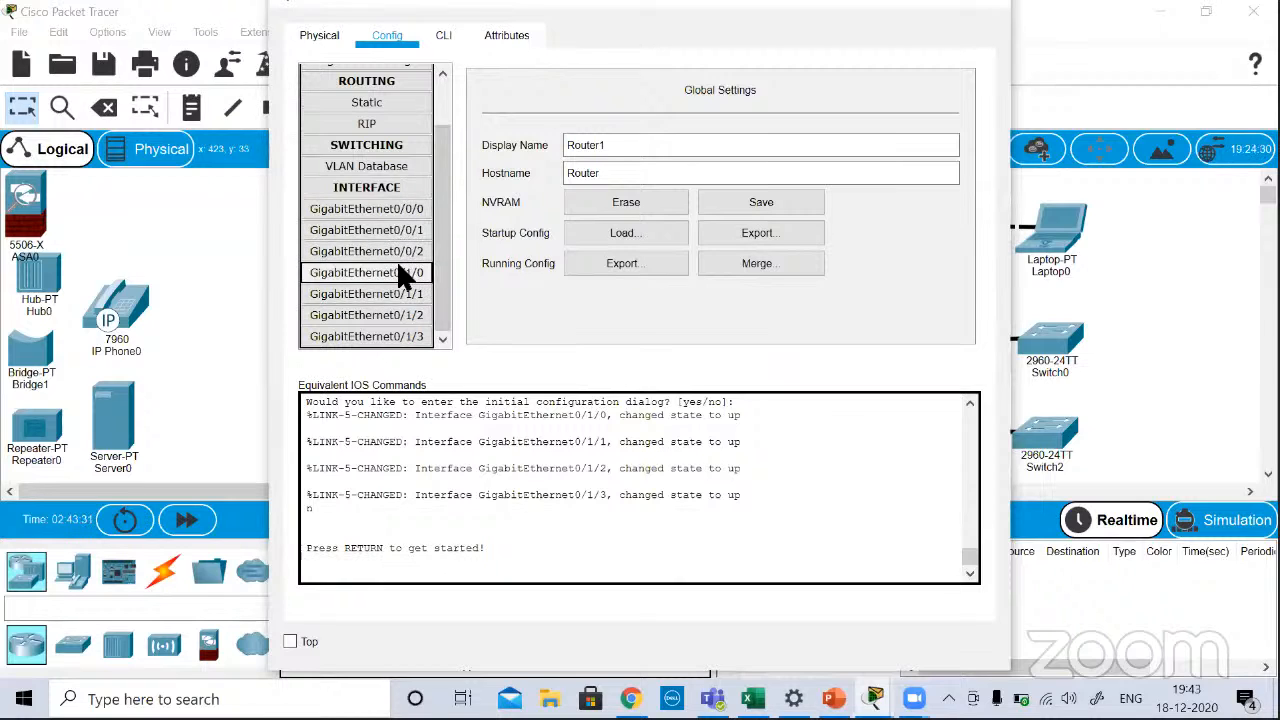
left_click(396, 272)
left_click(399, 296)
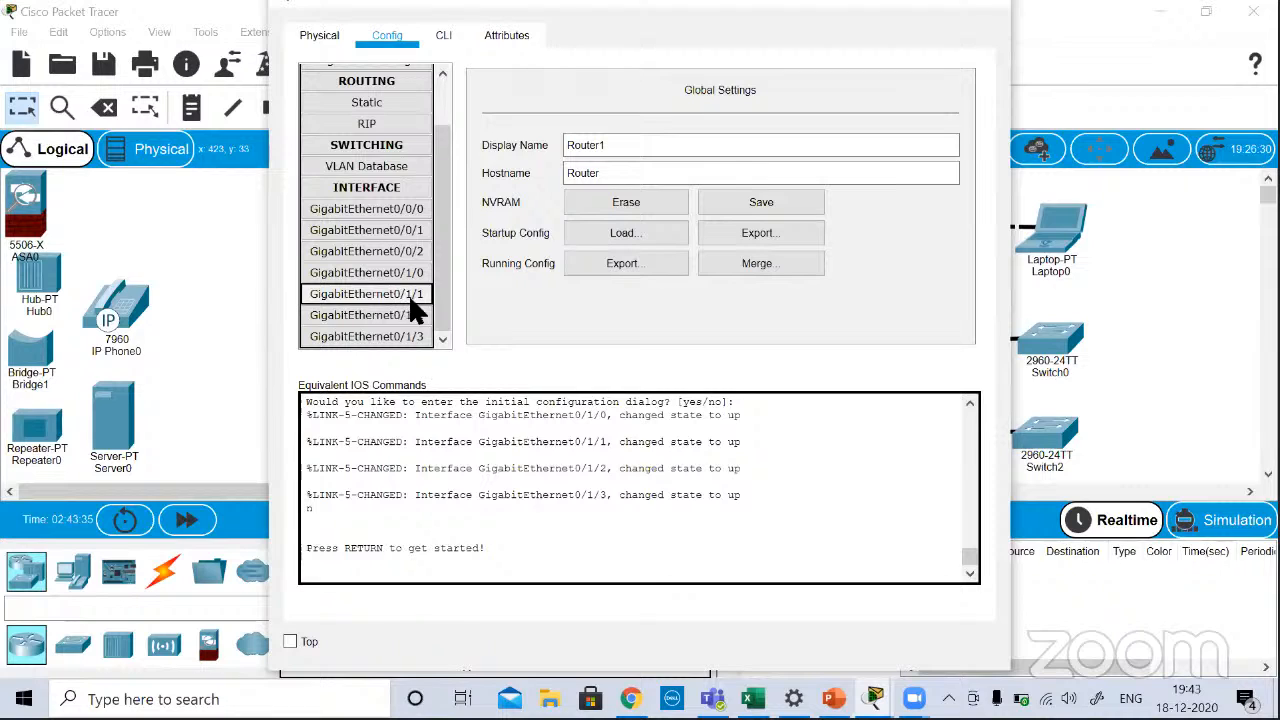
left_click(408, 314)
left_click(396, 340)
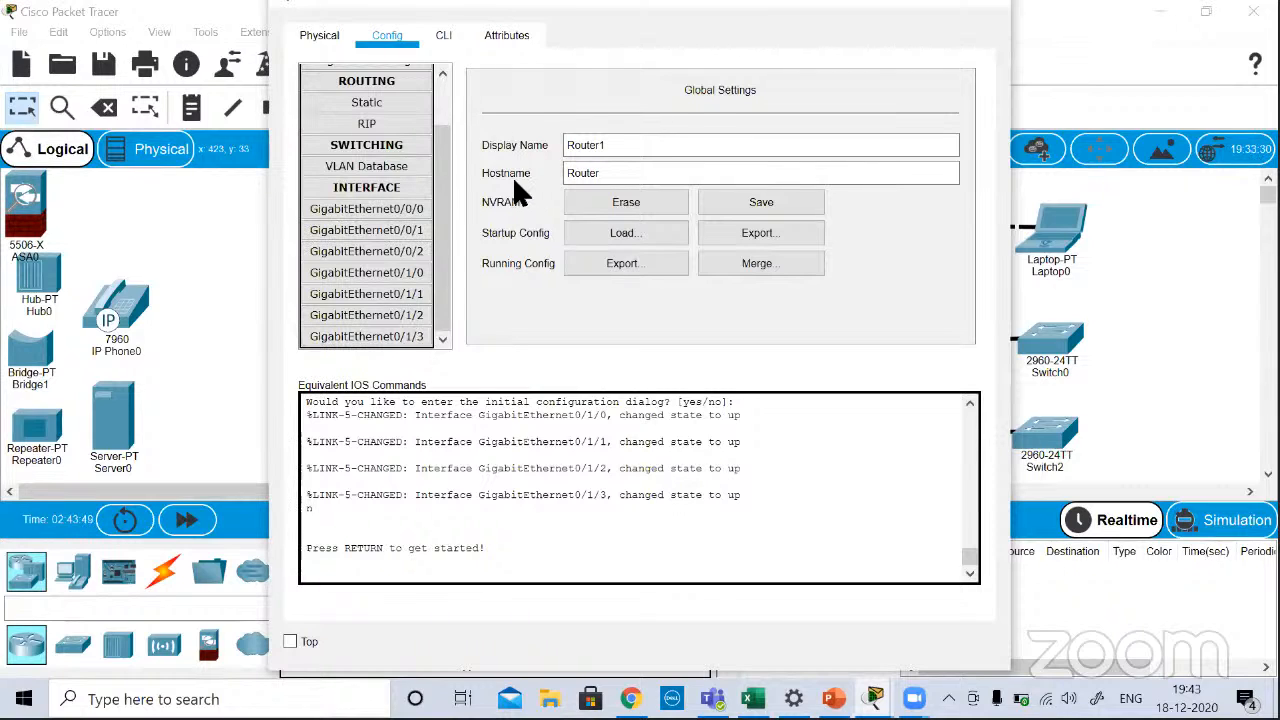
Step: Compare the ports of the installed NIM-ES2-4 module with Router1's configuration interface list
scroll(446, 101, "up", 2)
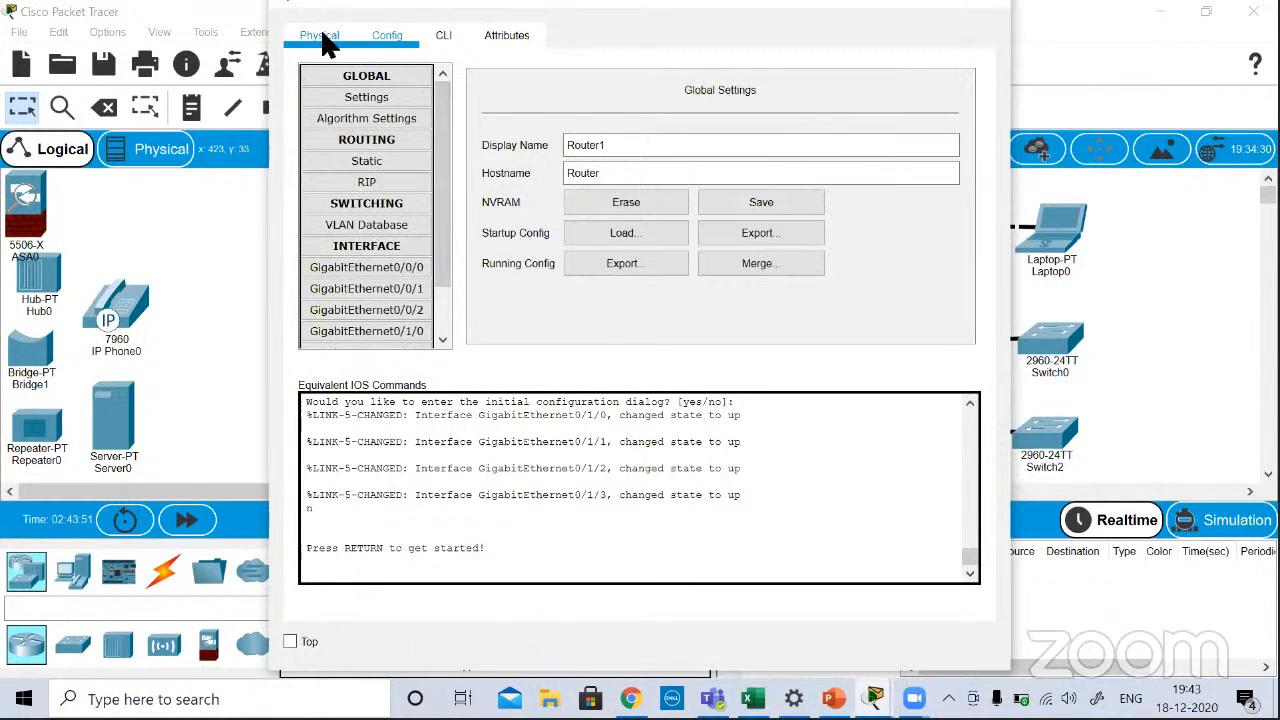
left_click(322, 36)
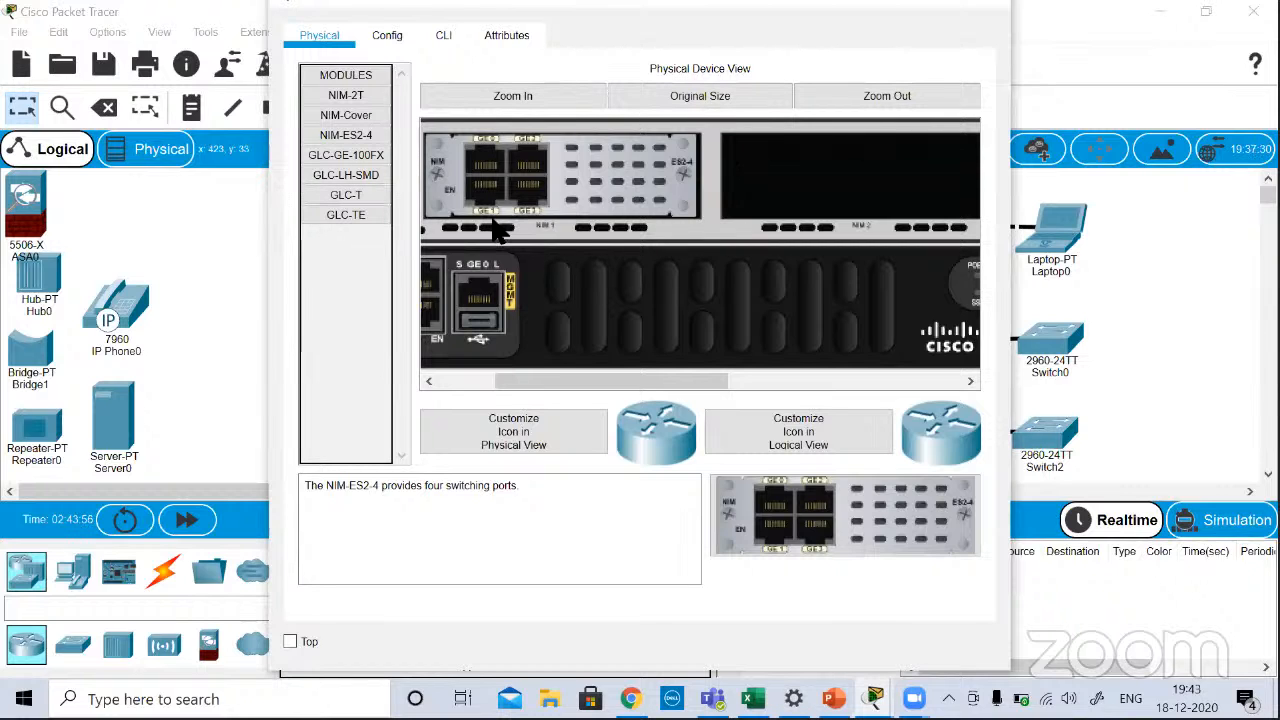
left_click(388, 35)
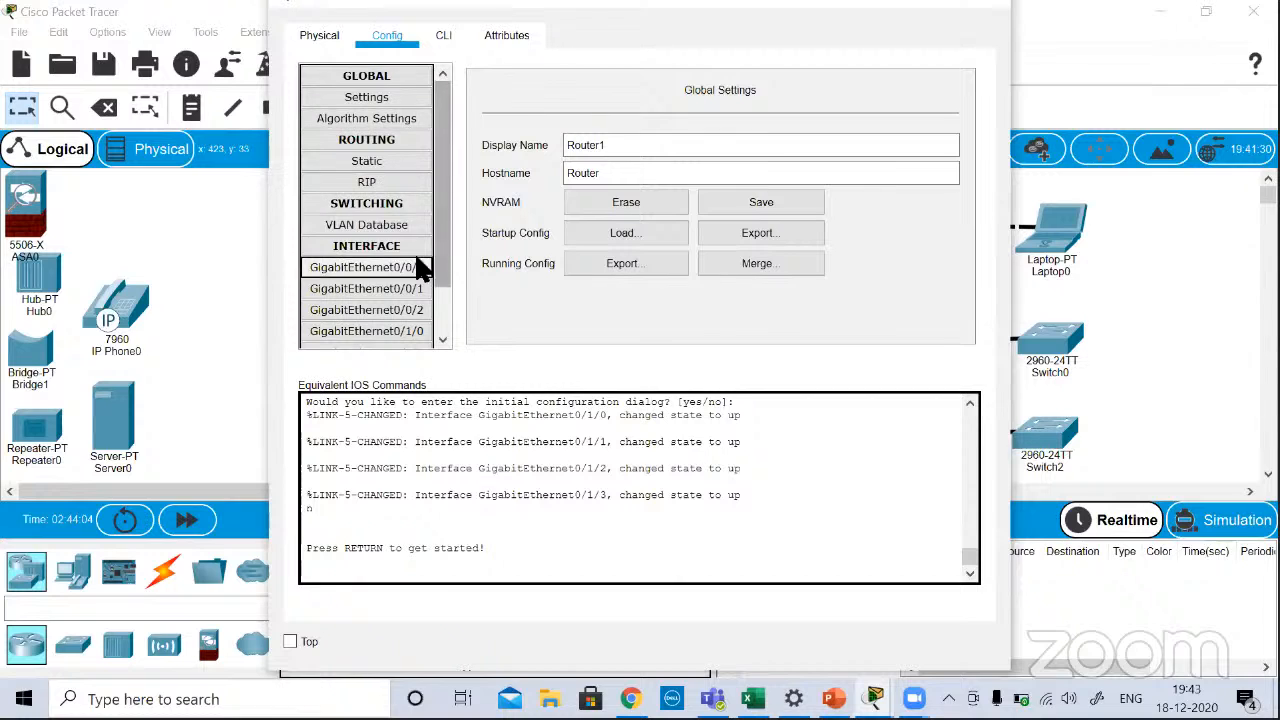
Step: Start Router1's command-line session at the user prompt and review the boot messages above it
left_click(443, 37)
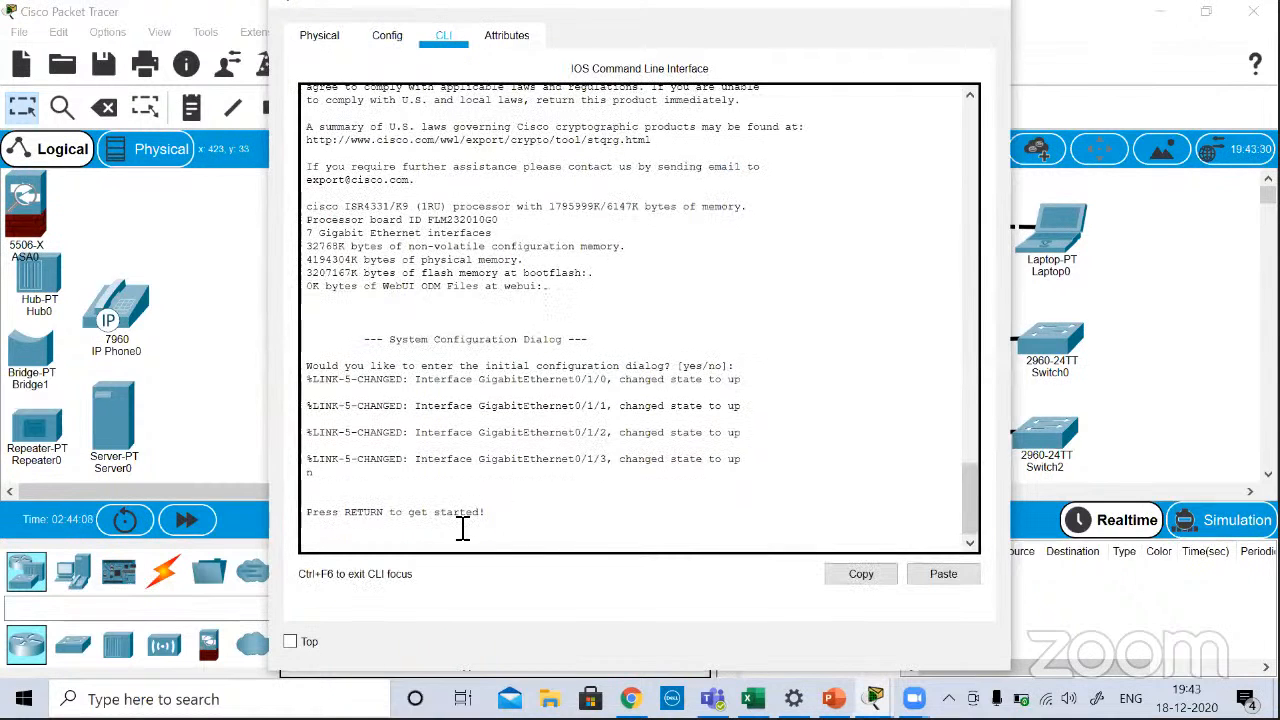
key("Return")
key("Return")
key("Return")
key("Return")
key("Return")
key("Return")
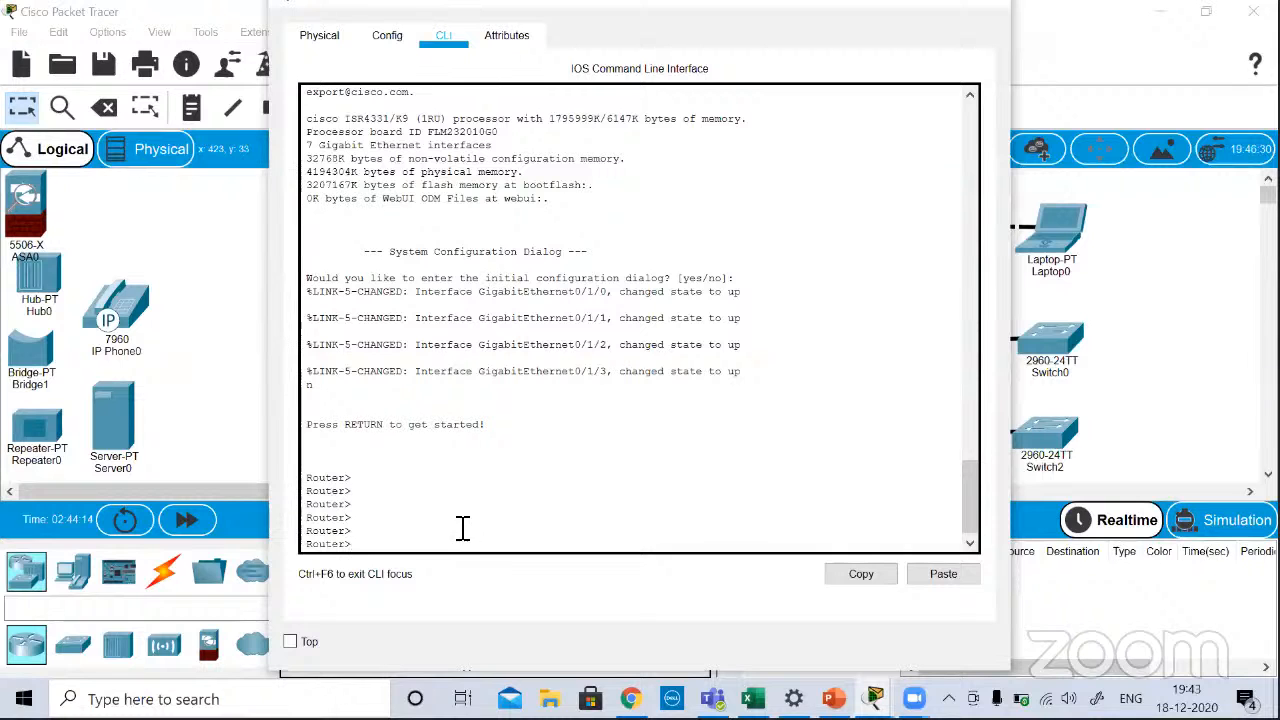
scroll(452, 452, "up", 2)
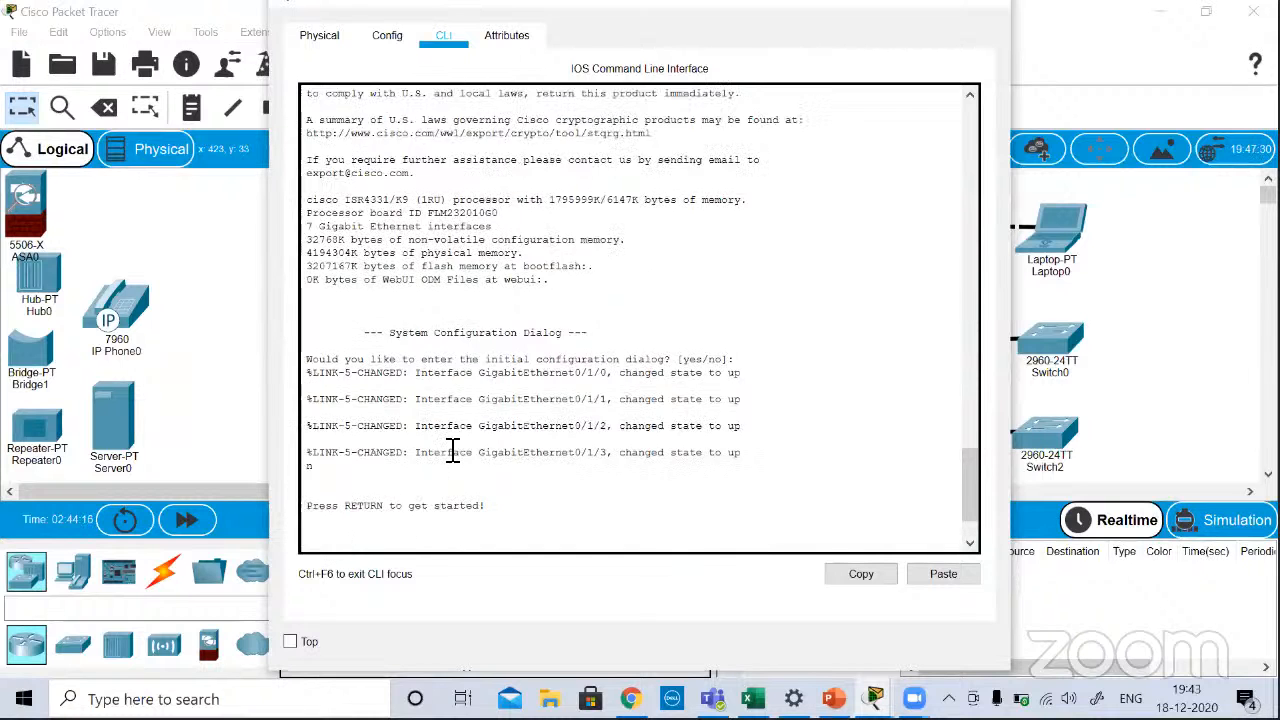
scroll(452, 452, "up", 4)
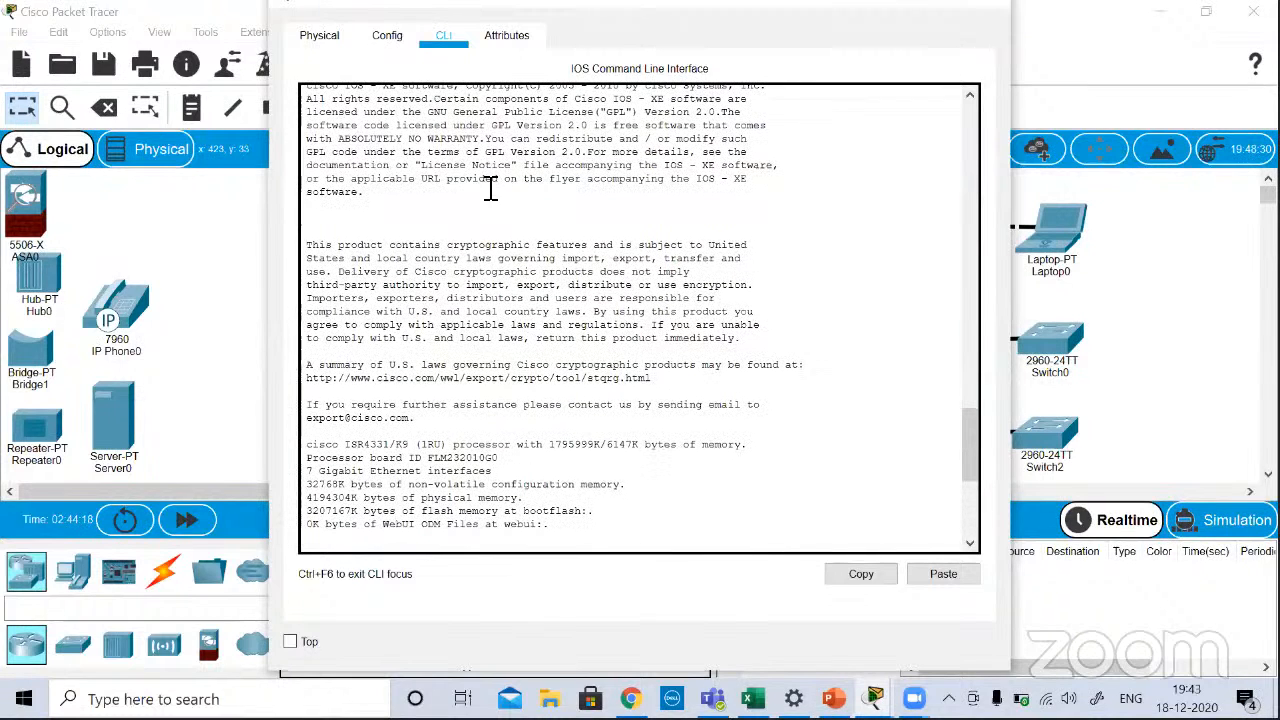
Step: Review Router1's global settings and inspect its whole chassis in the physical view, finishing by closing the device window
left_click(390, 40)
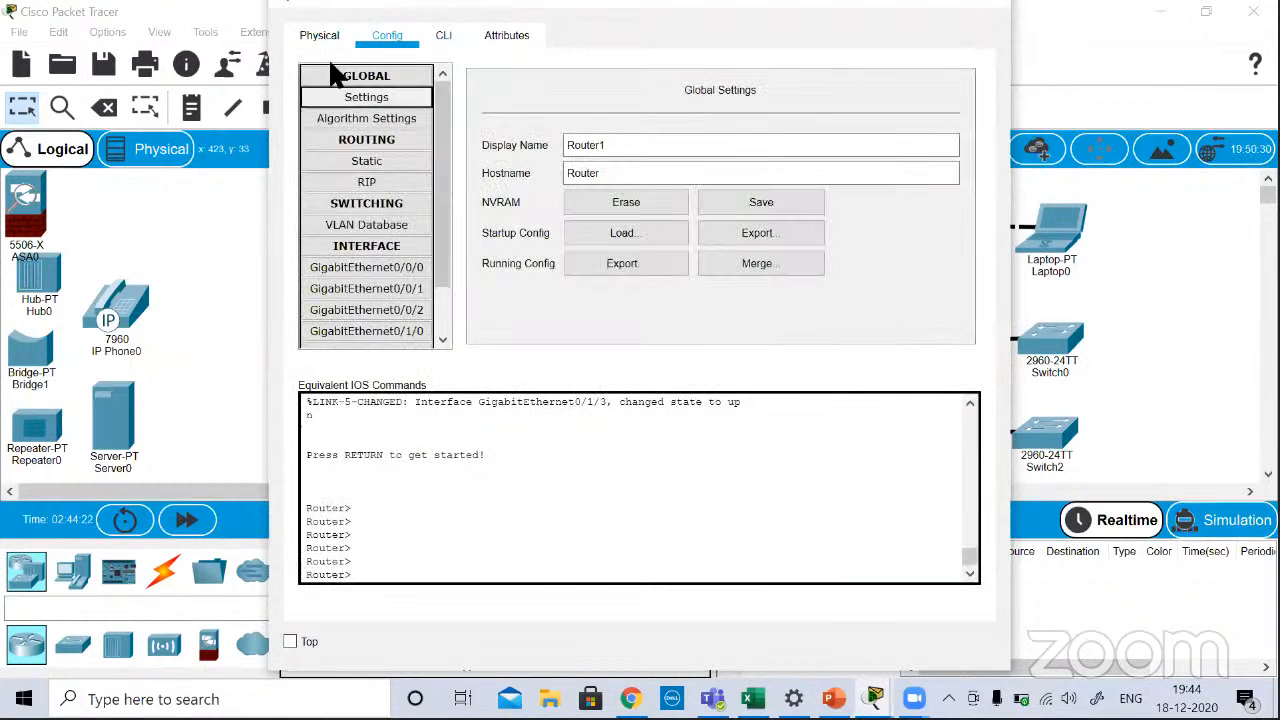
left_click(312, 34)
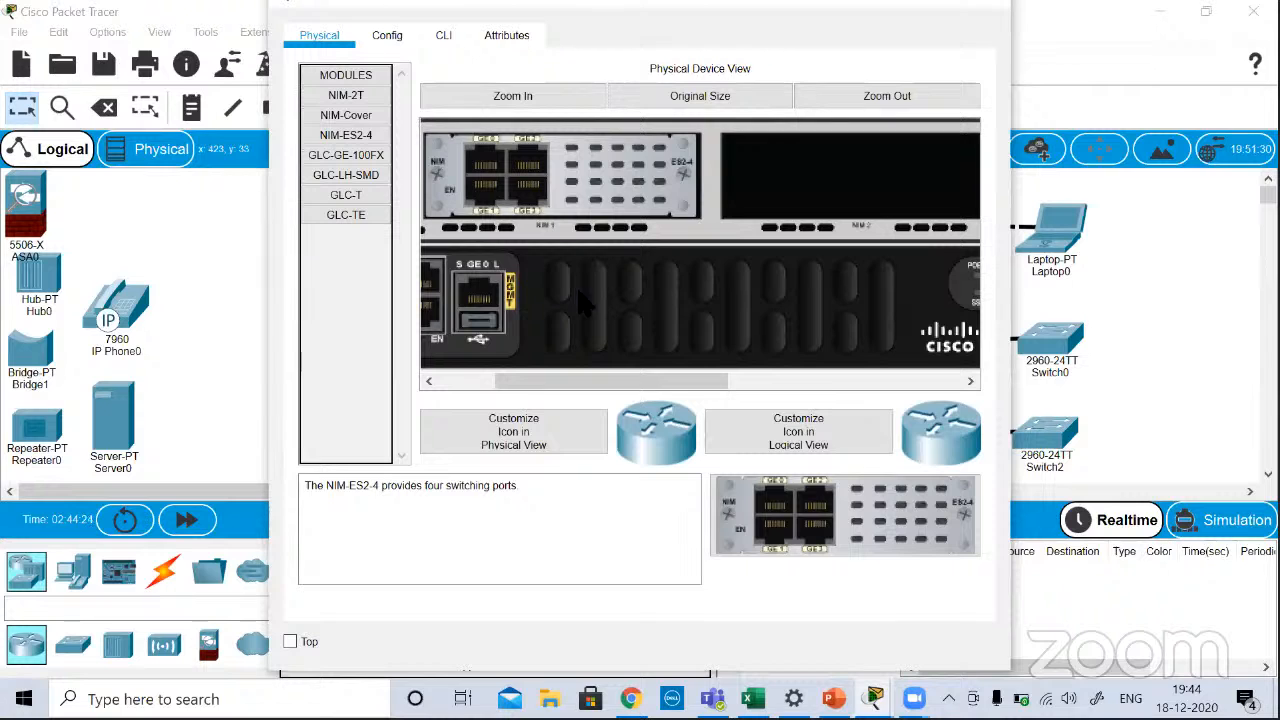
left_click_drag(646, 372, 1037, 366)
left_click_drag(948, 360, 443, 386)
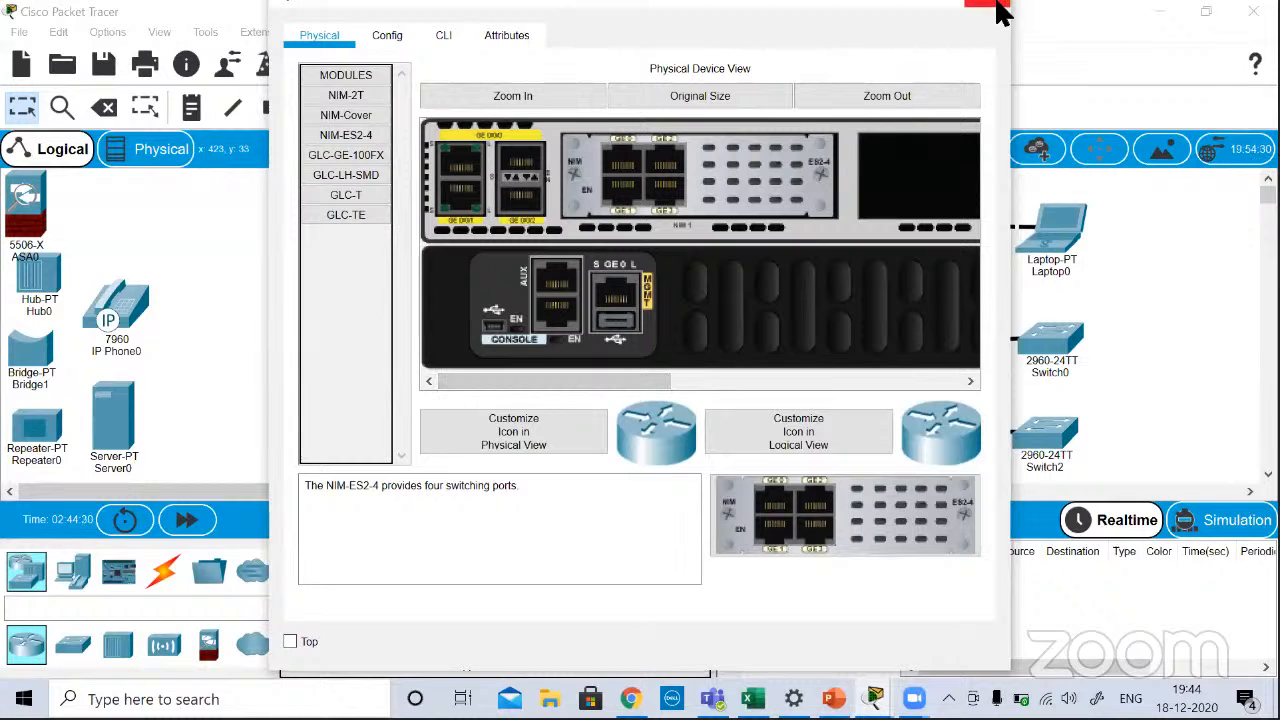
left_click(988, 3)
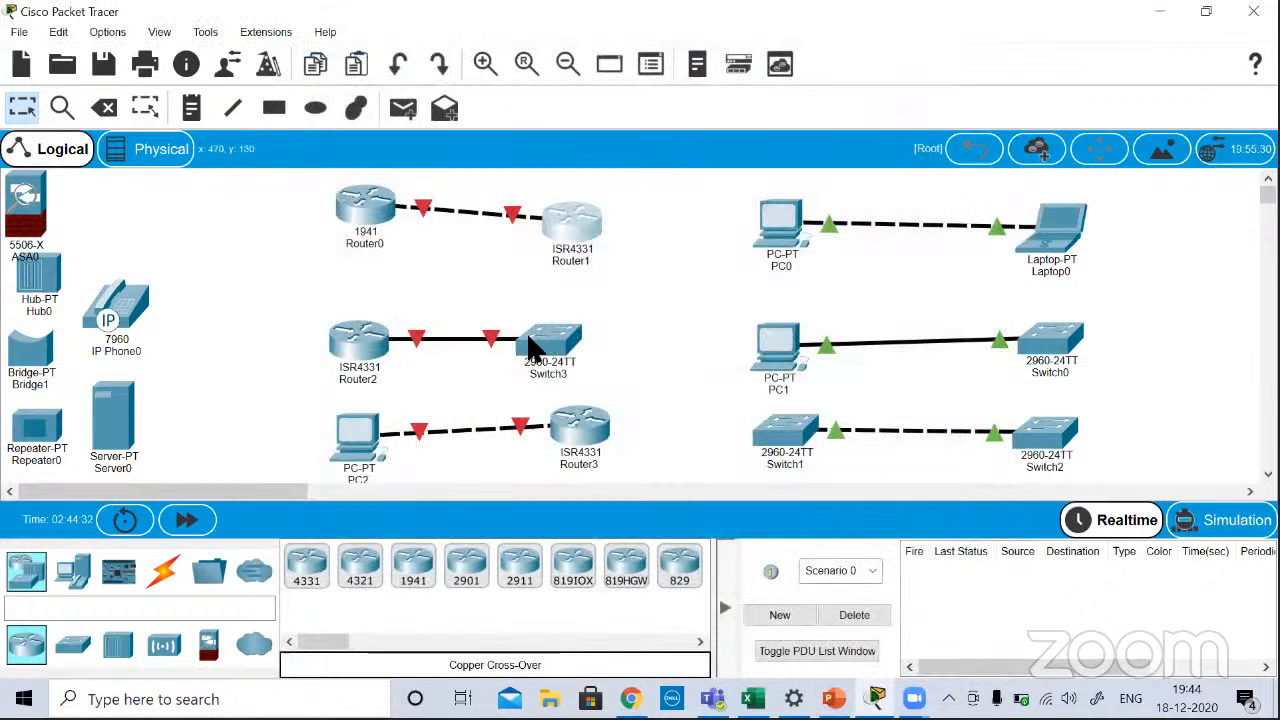
Step: Open Switch3, enlarge its physical view to inspect the port rows, and close the device window
left_click(528, 345)
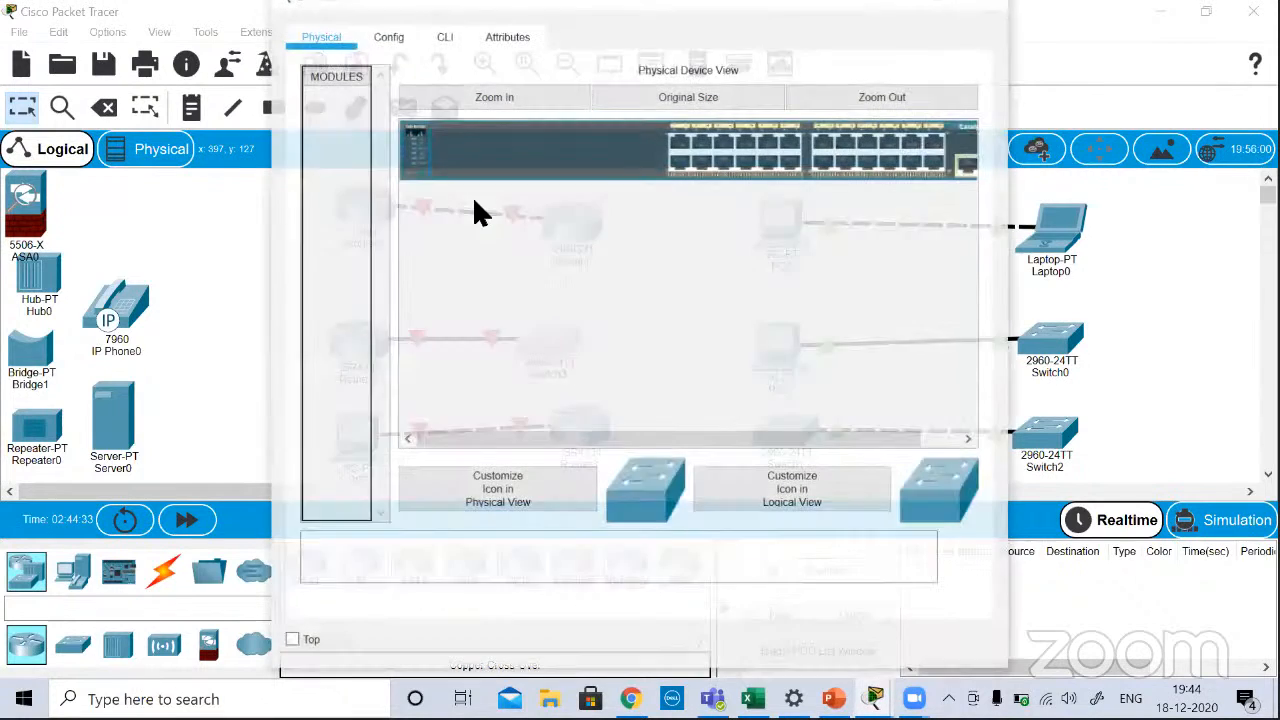
left_click(478, 99)
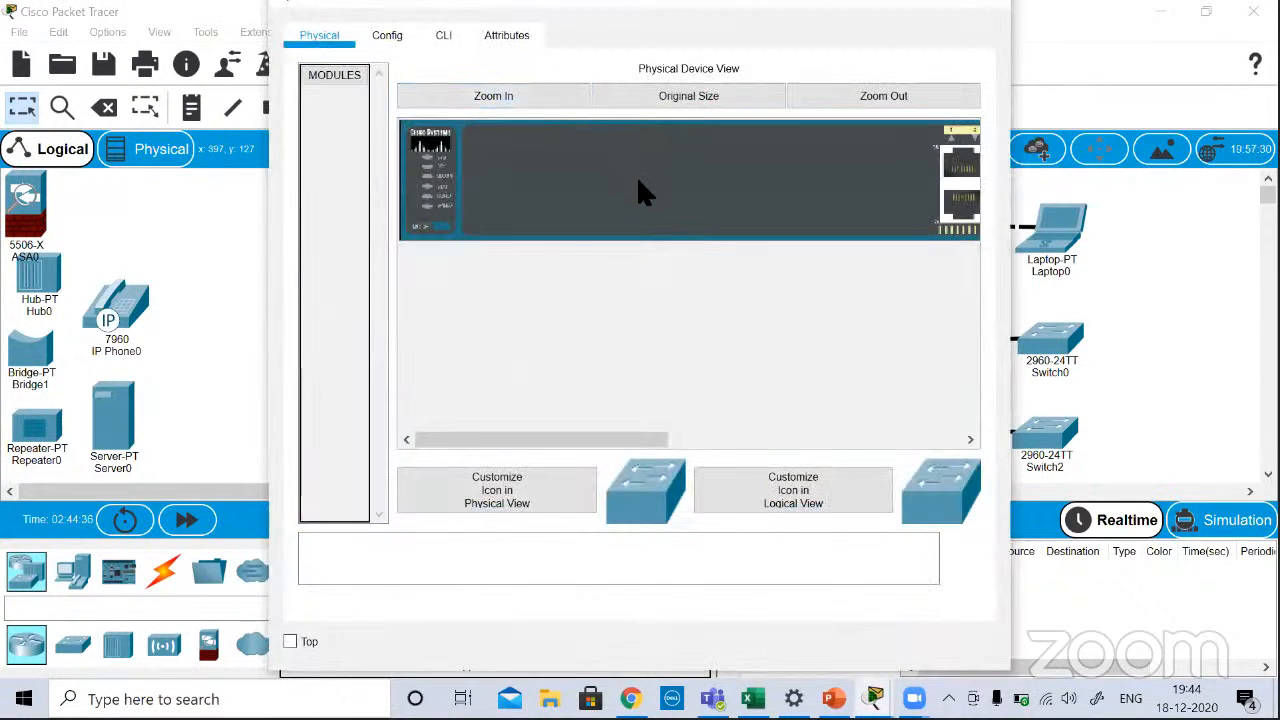
scroll(642, 192, "right", 2)
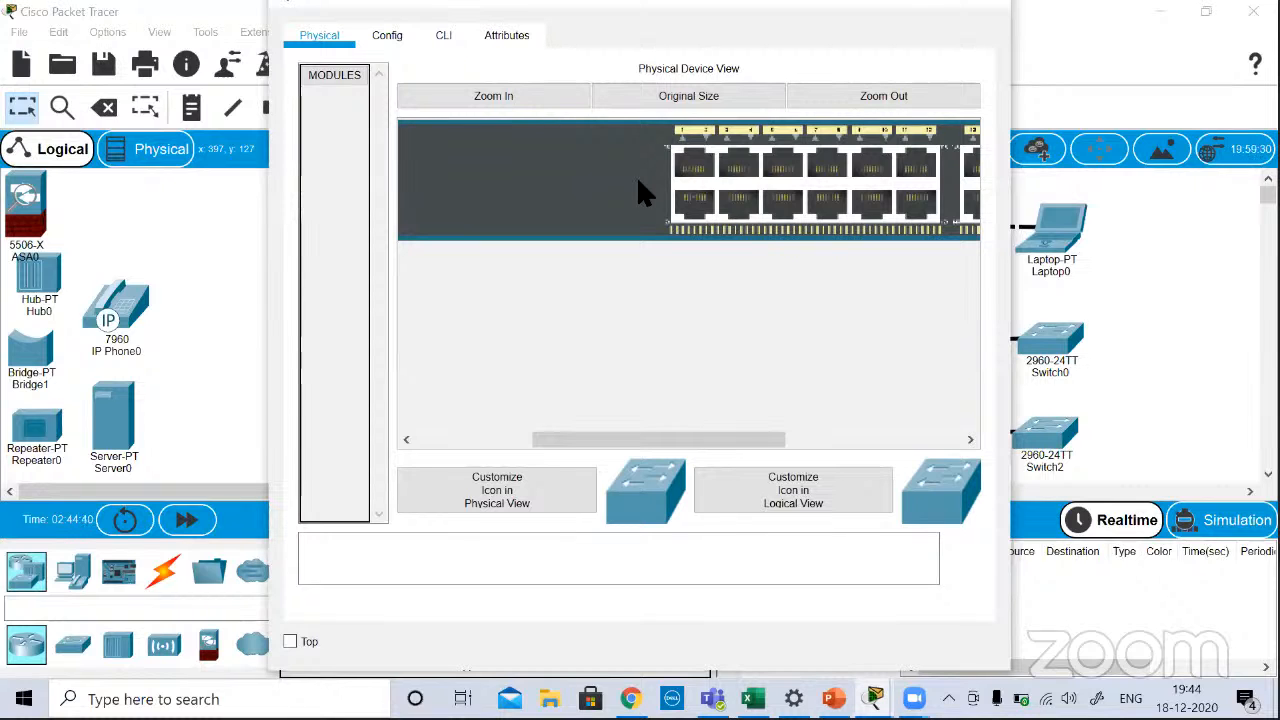
left_click(993, 8)
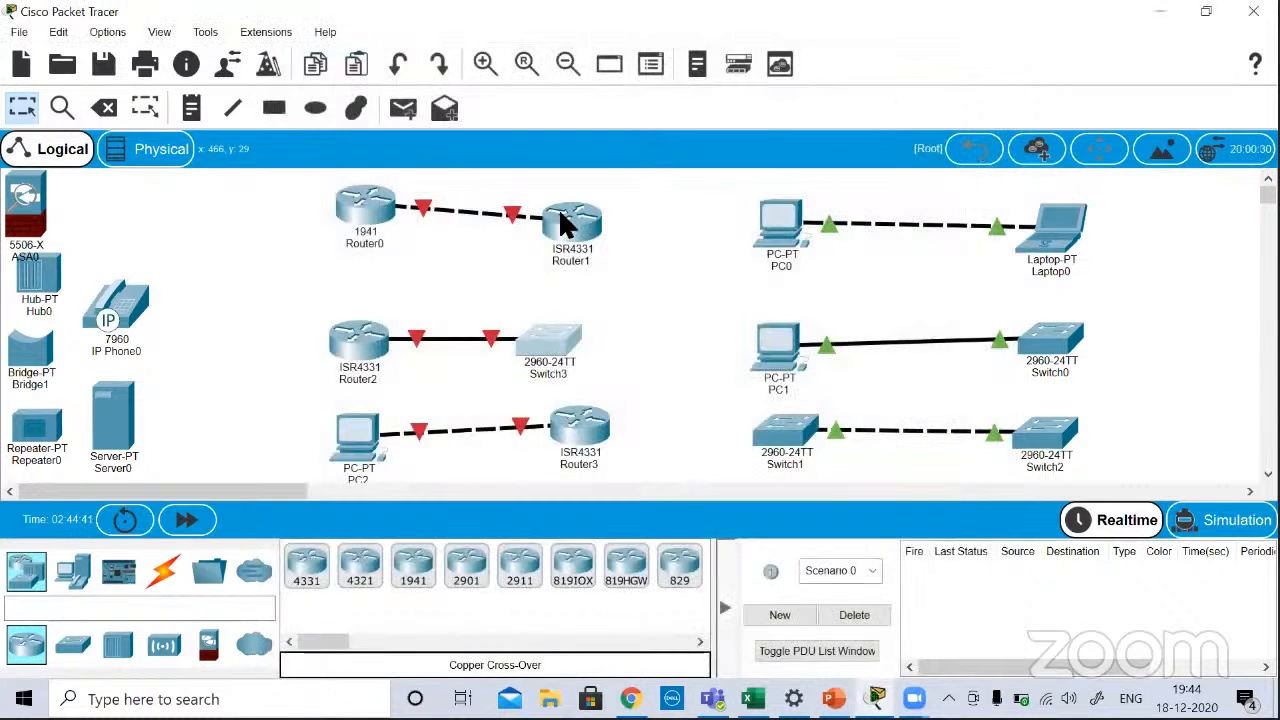
Step: Reopen Router1 and review the full list of interfaces in its configuration
left_click(561, 216)
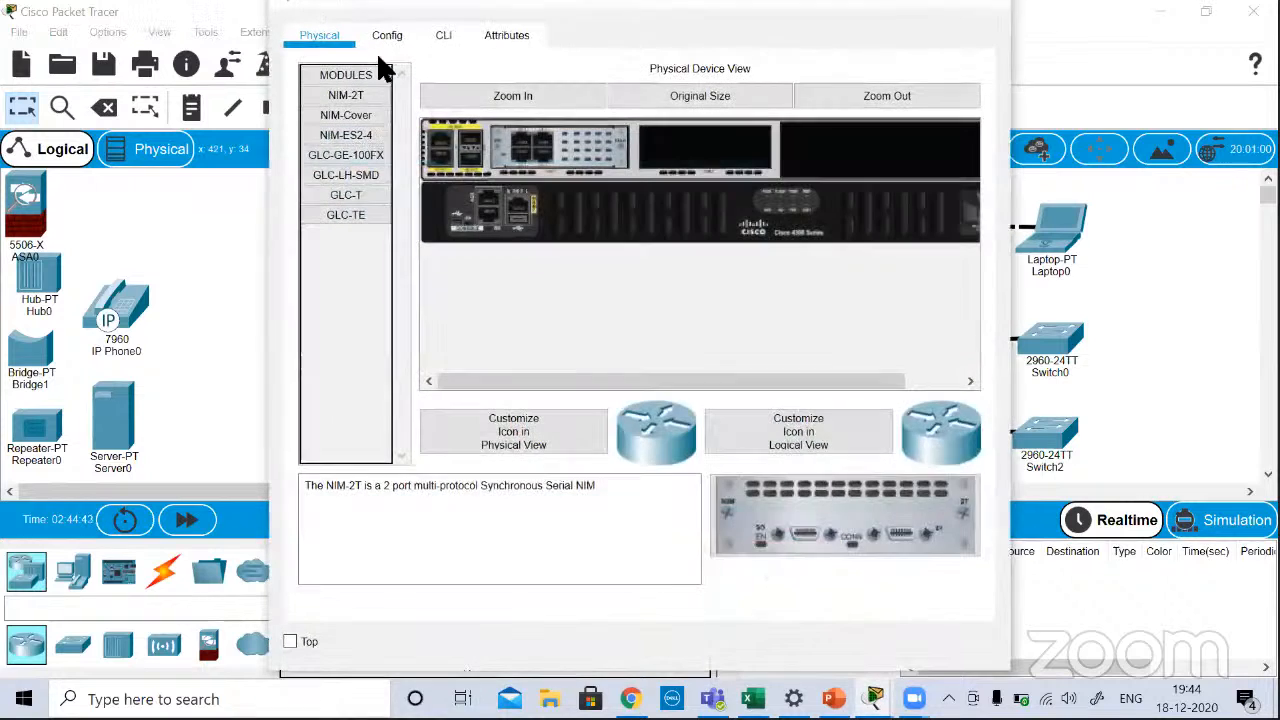
left_click(392, 36)
scroll(386, 190, "down", 1)
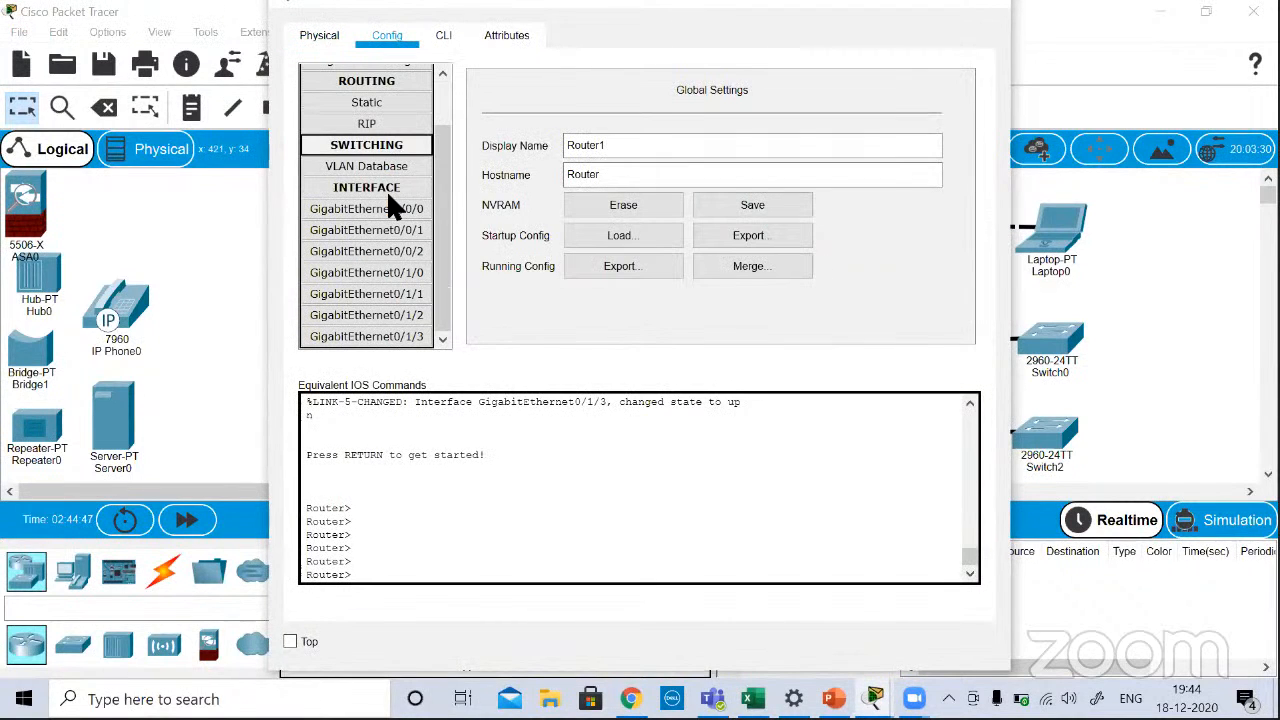
Step: Enlarge Router1's physical view, inspect the chassis from the ports to the power switch, and compare it with the interface list
left_click(314, 35)
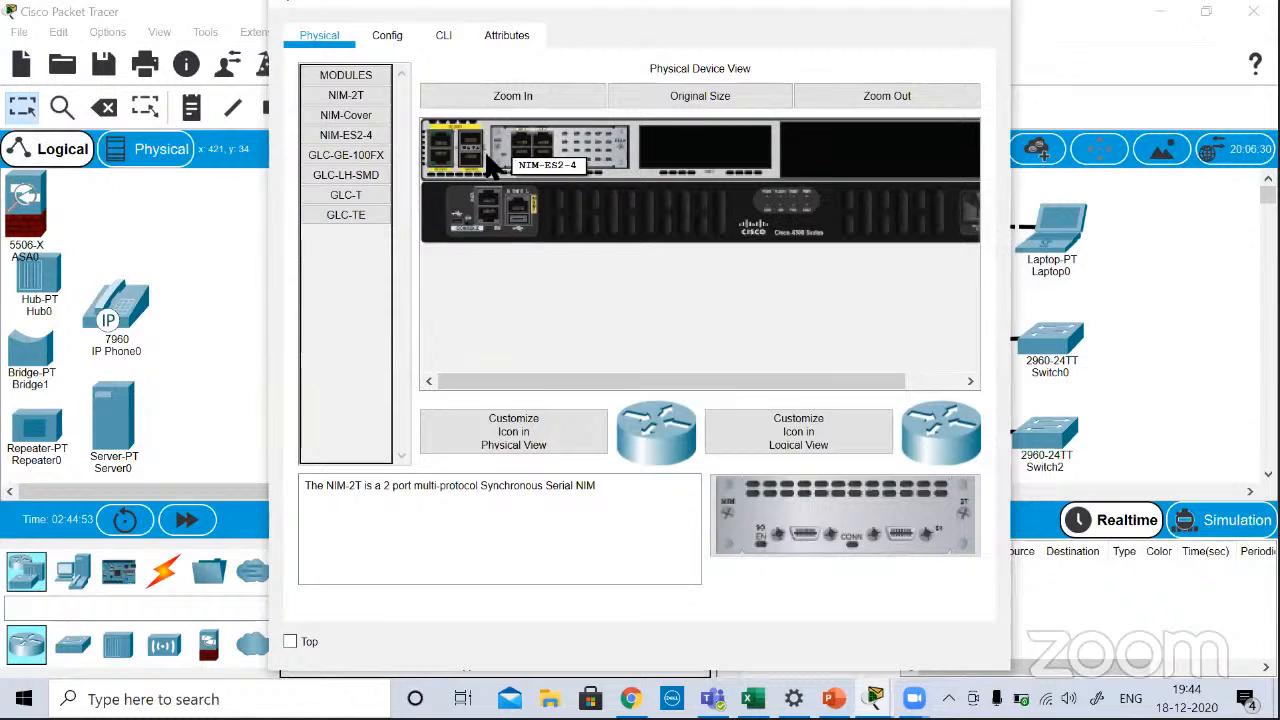
left_click(477, 93)
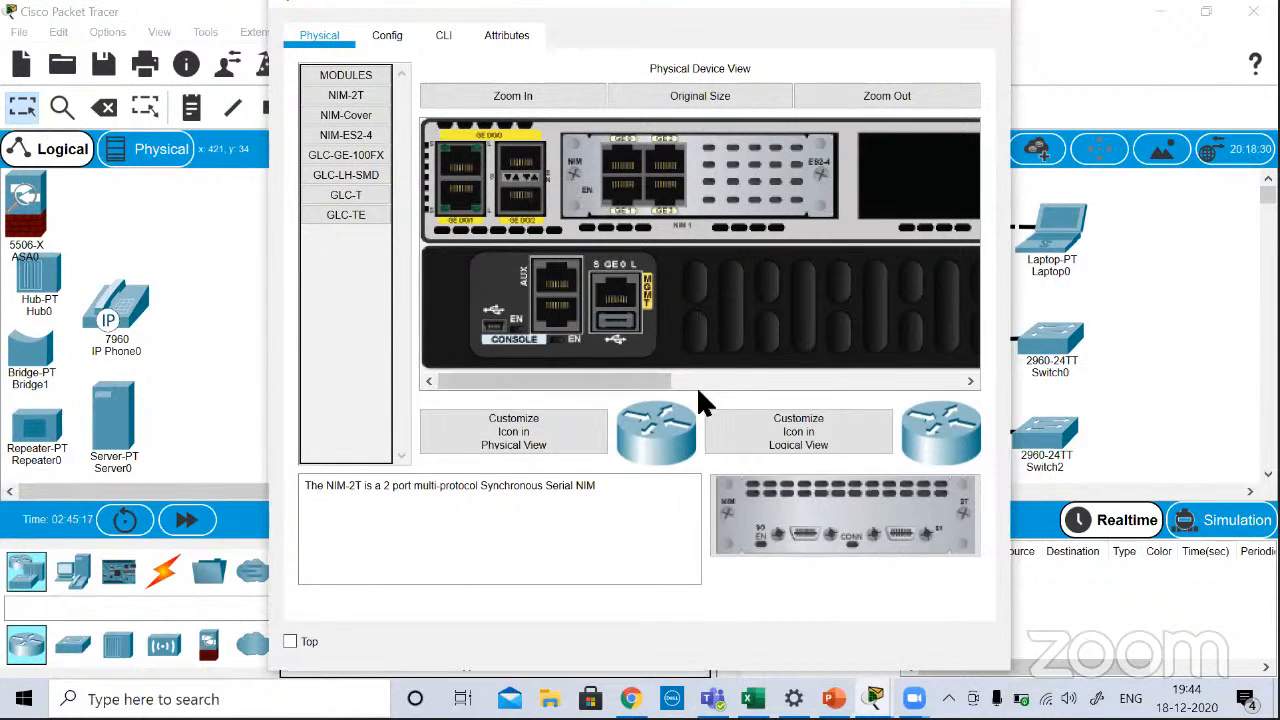
left_click_drag(651, 381, 1060, 383)
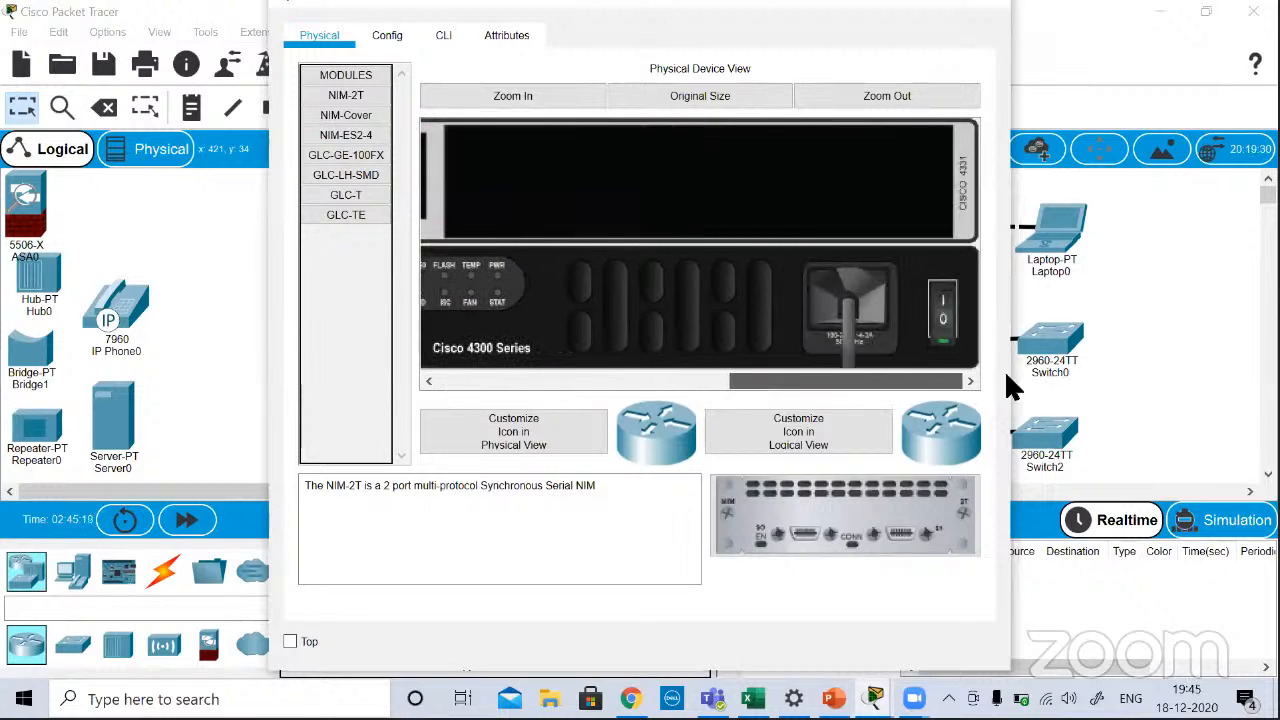
left_click_drag(838, 385, 514, 400)
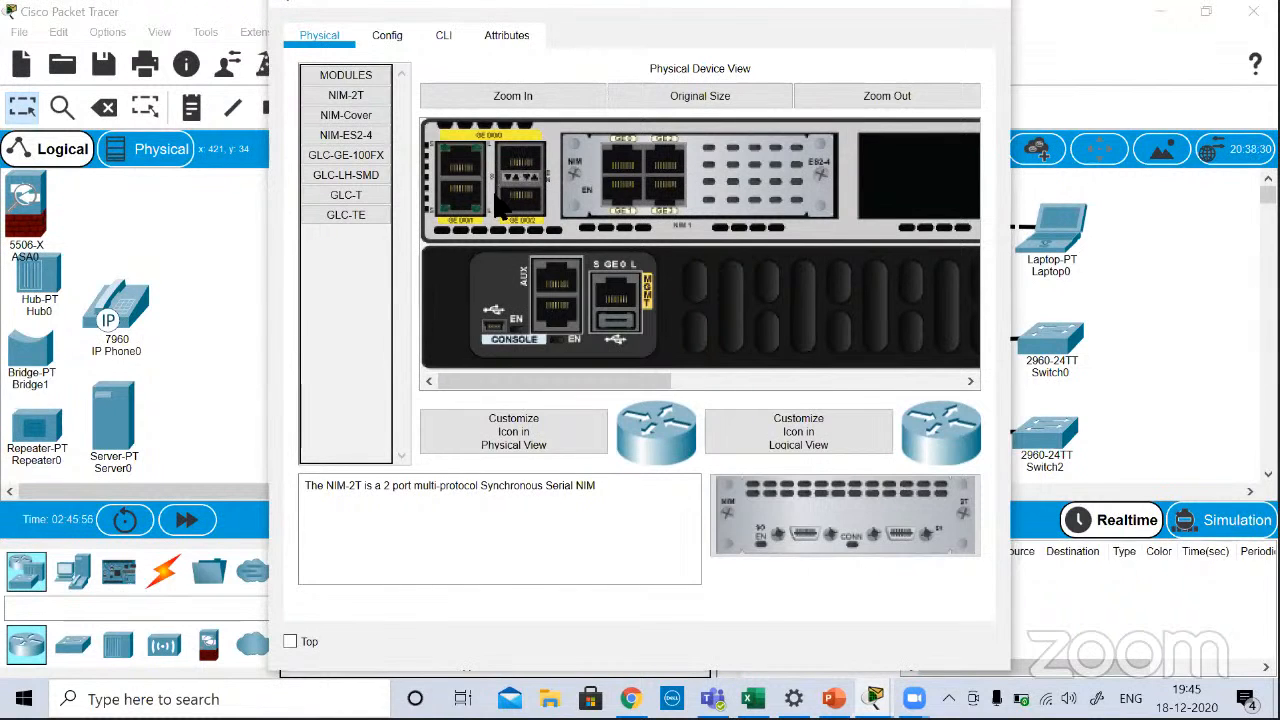
left_click(376, 33)
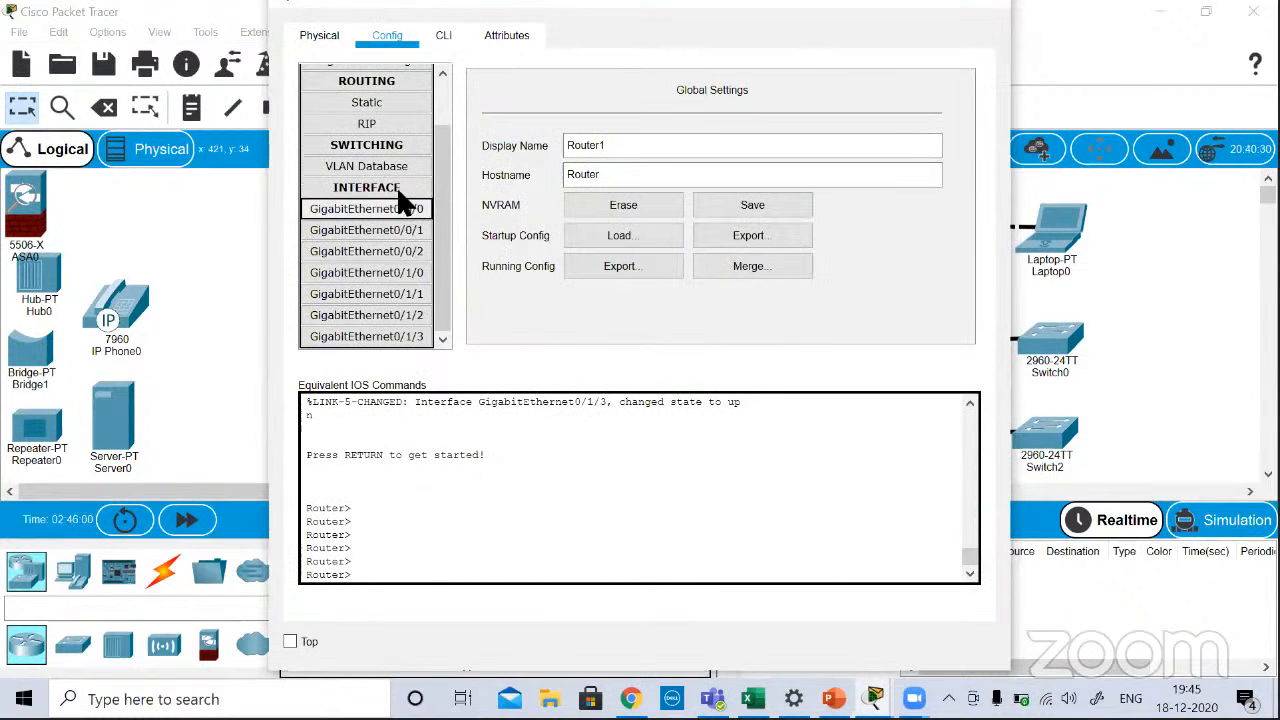
Step: Review the descriptions and previews of Router1's available NIM and GLC modules in its physical view, and close the device window
left_click(332, 34)
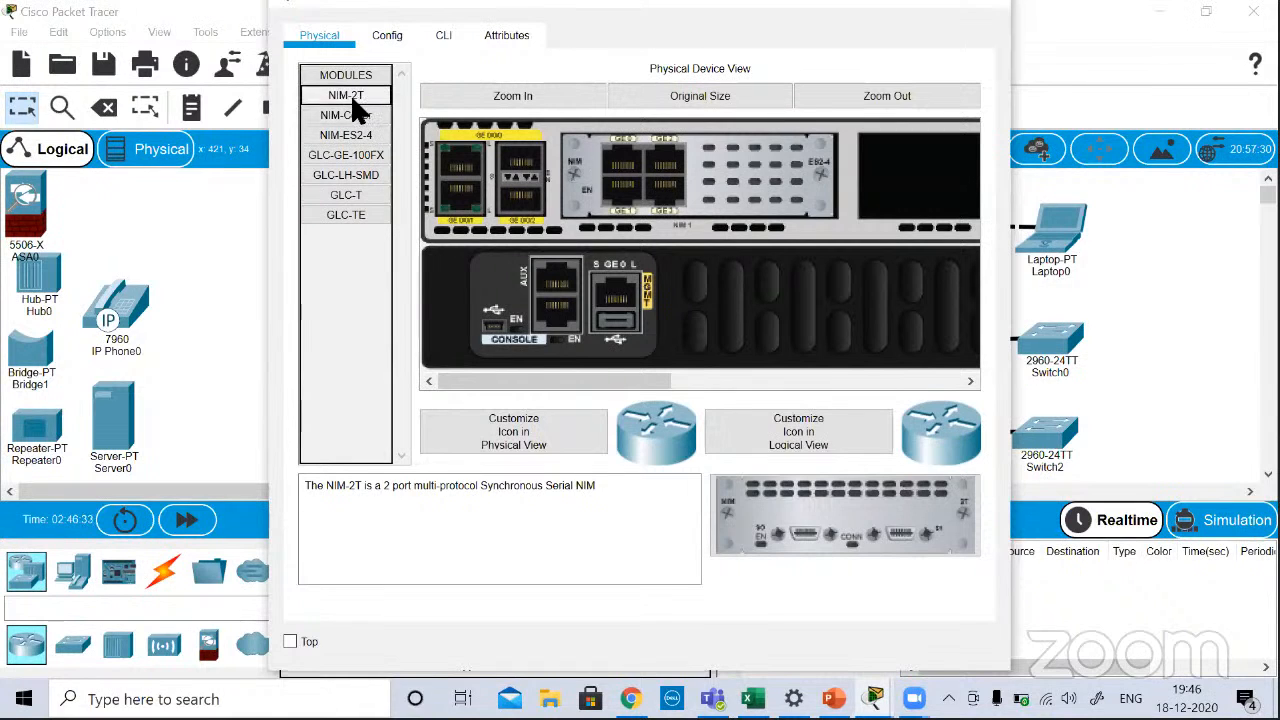
left_click(353, 147)
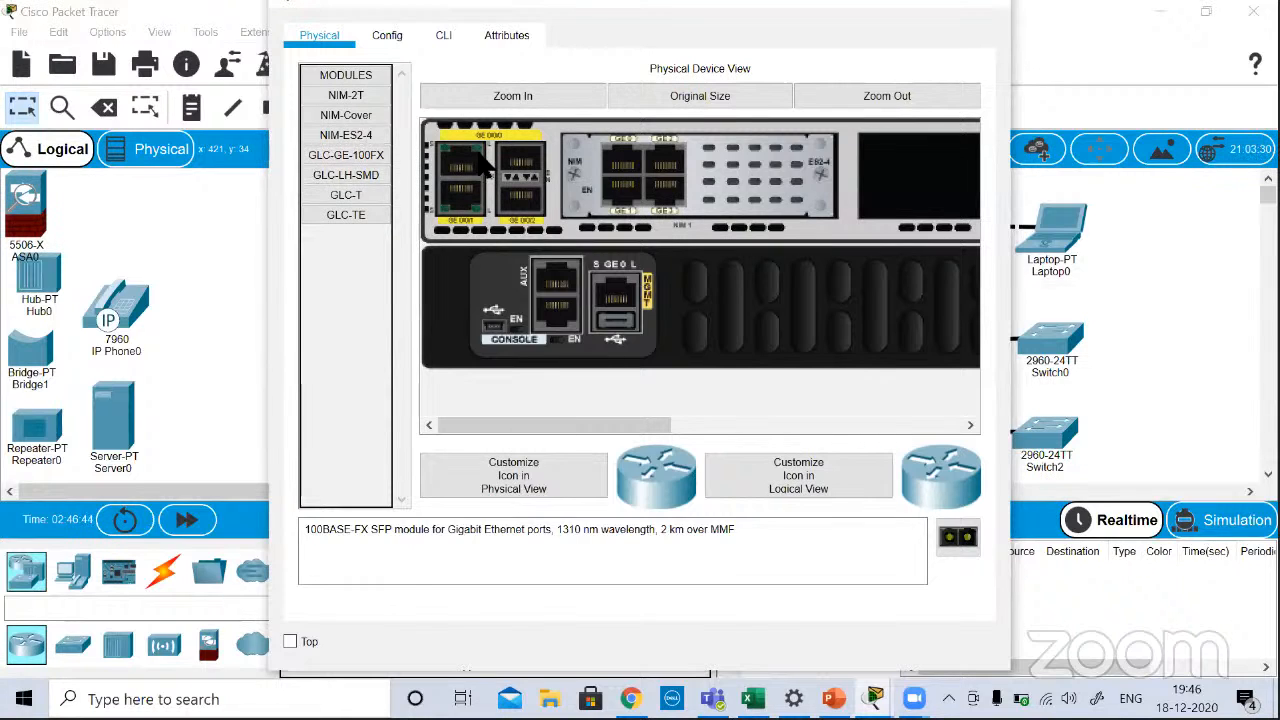
left_click(355, 216)
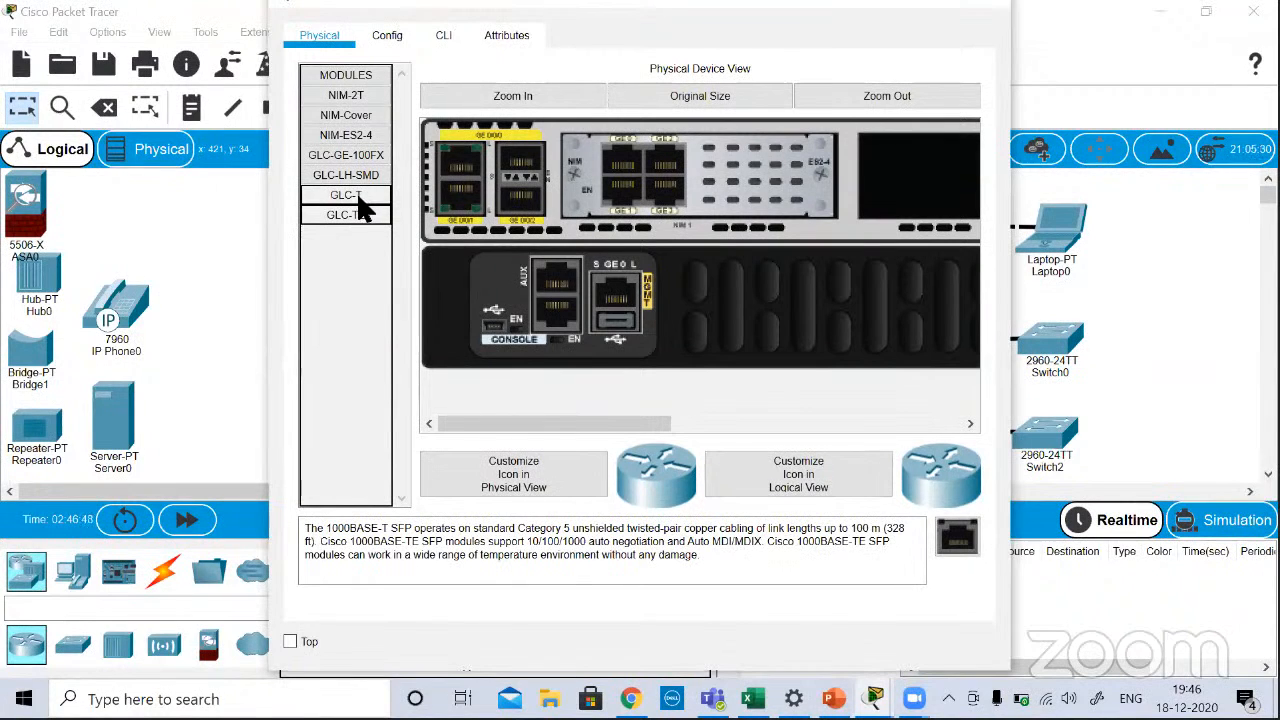
left_click(357, 192)
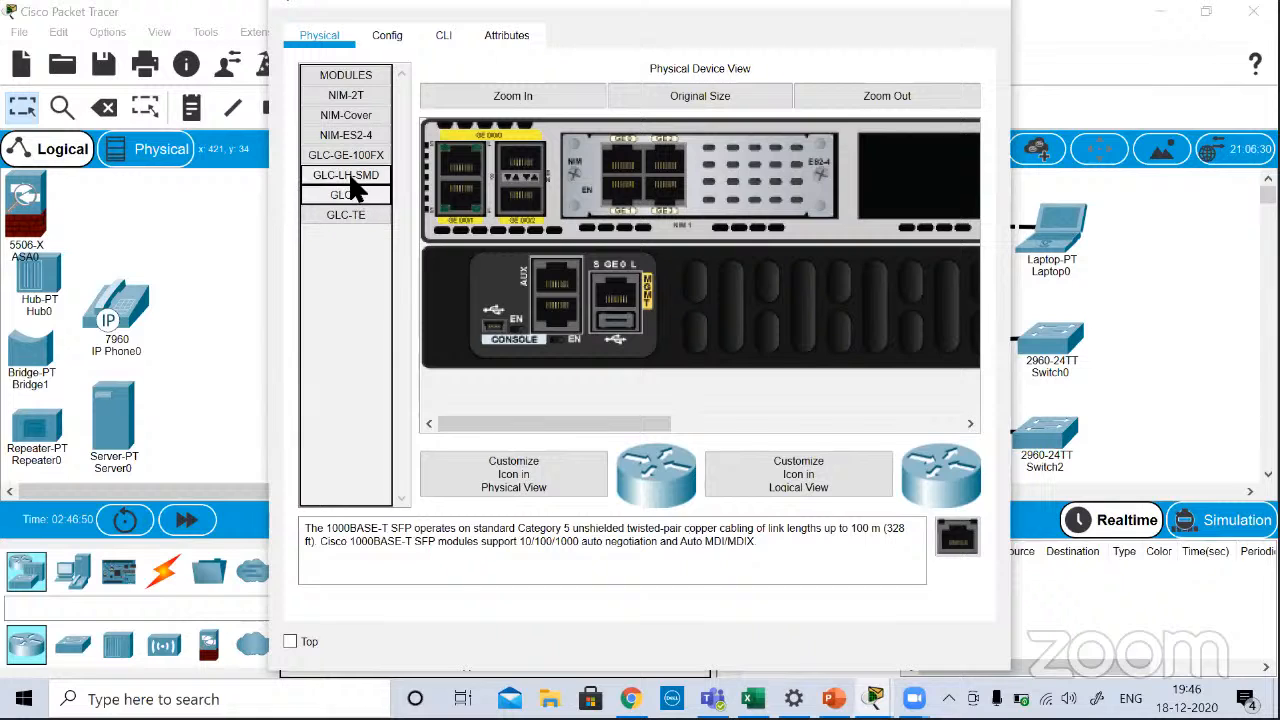
left_click(348, 176)
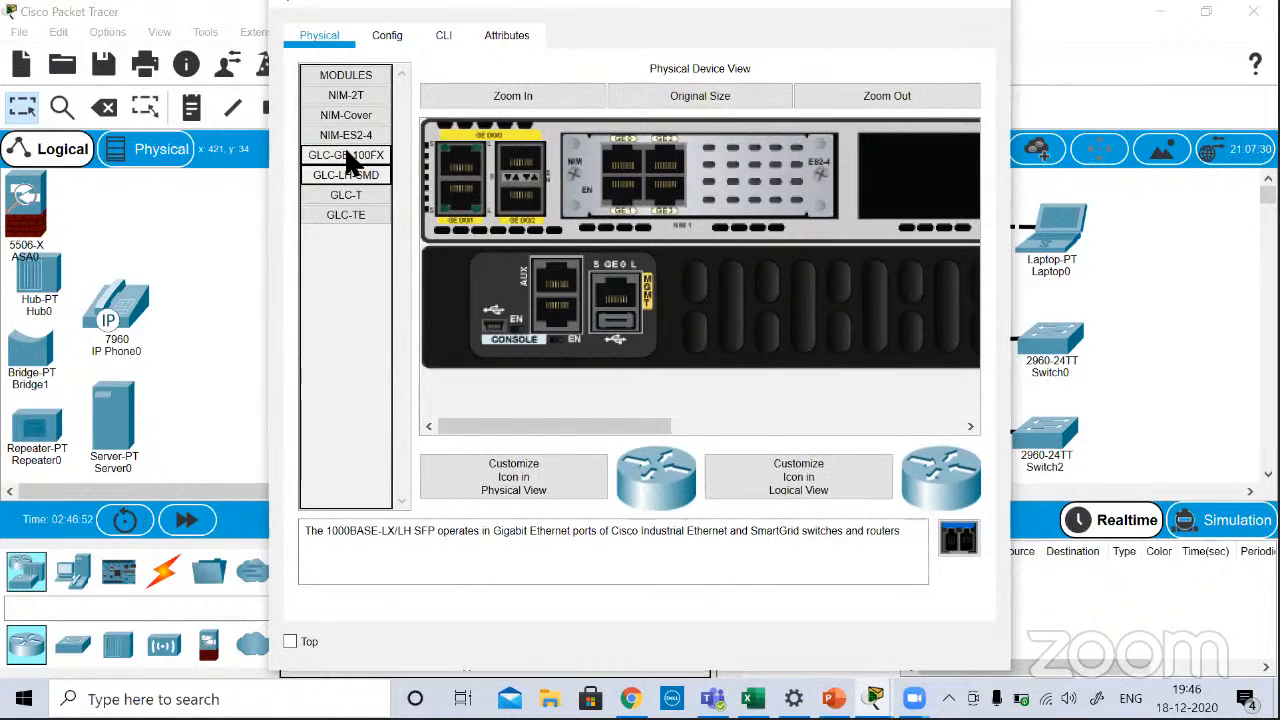
left_click(349, 157)
left_click(348, 134)
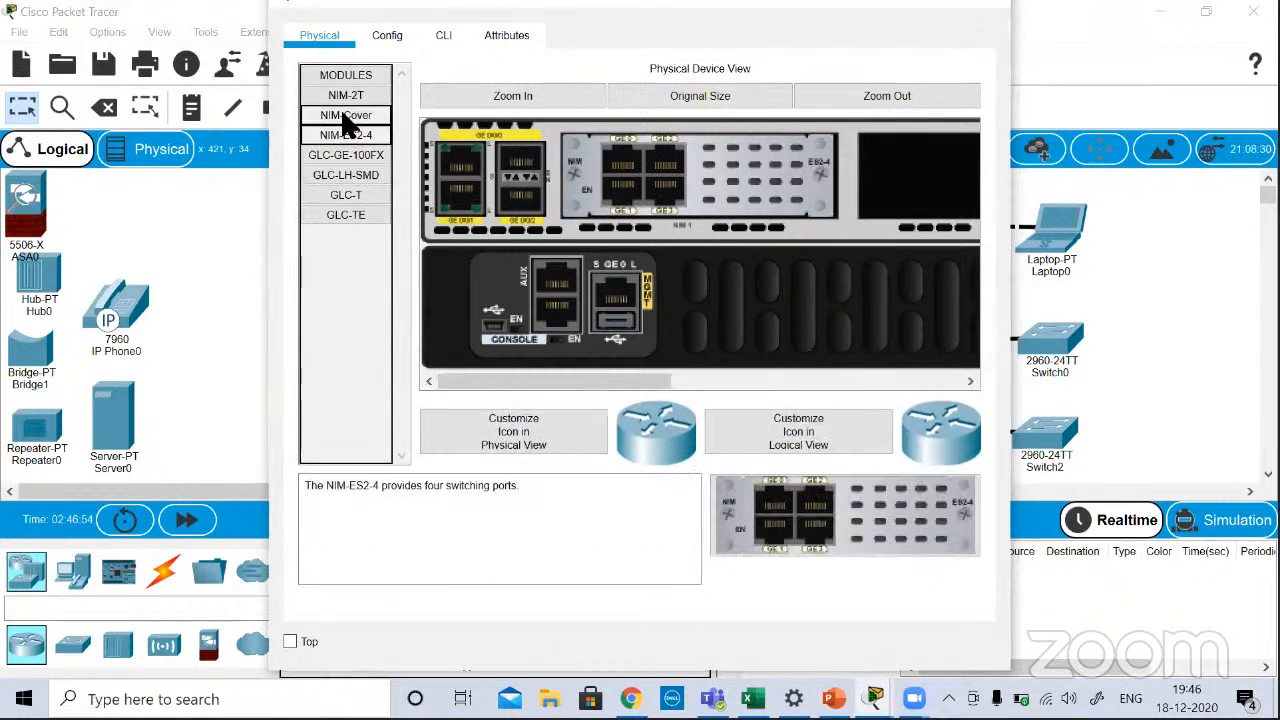
left_click(345, 117)
left_click(342, 97)
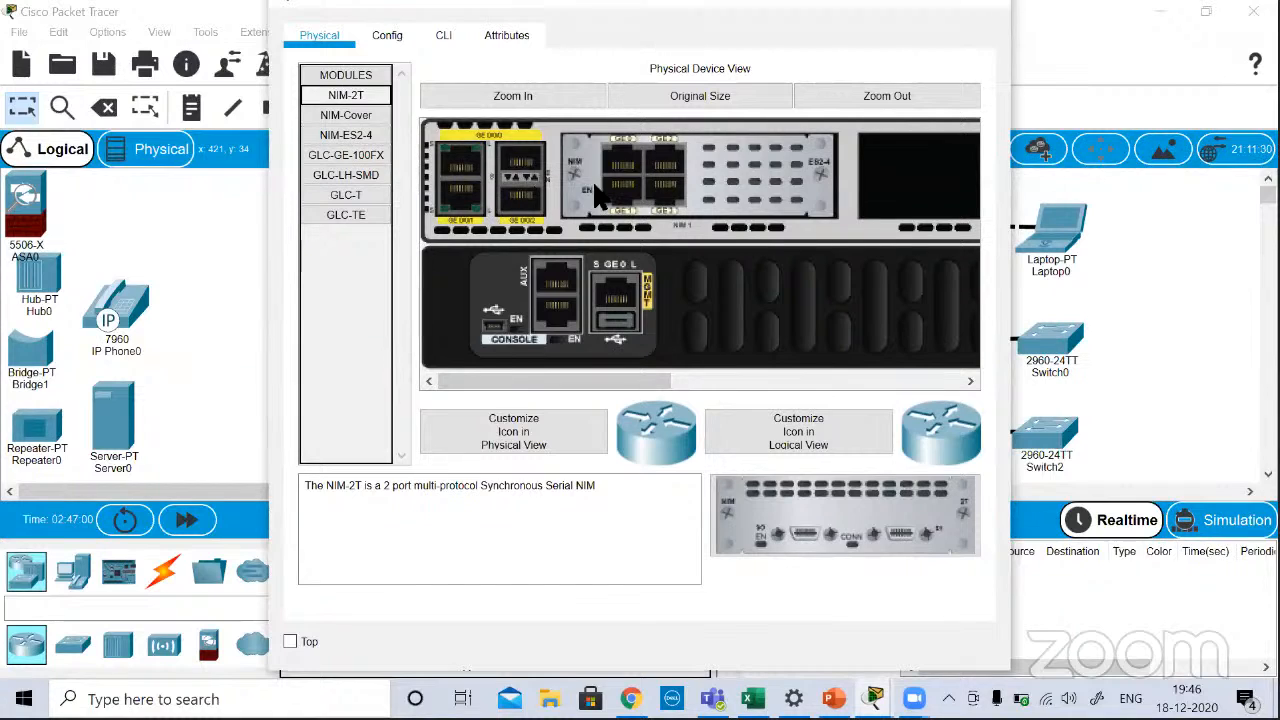
left_click(342, 113)
left_click(344, 136)
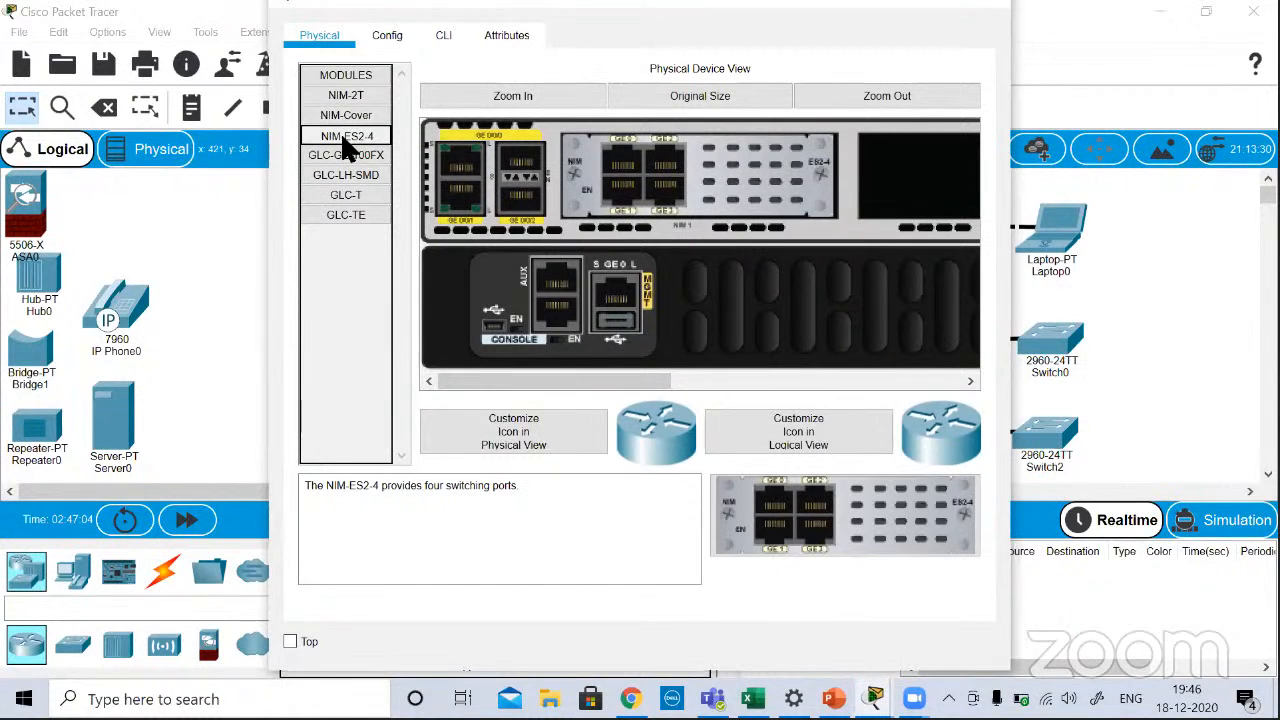
left_click(336, 175)
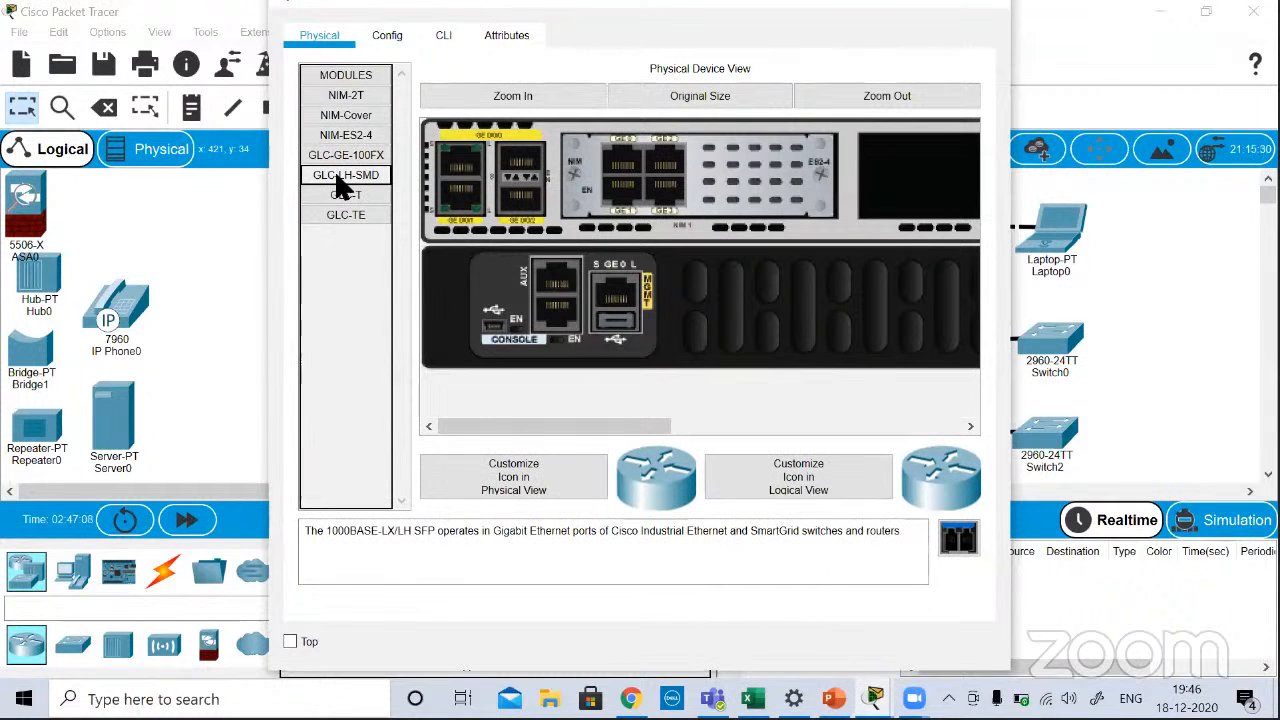
left_click(993, 12)
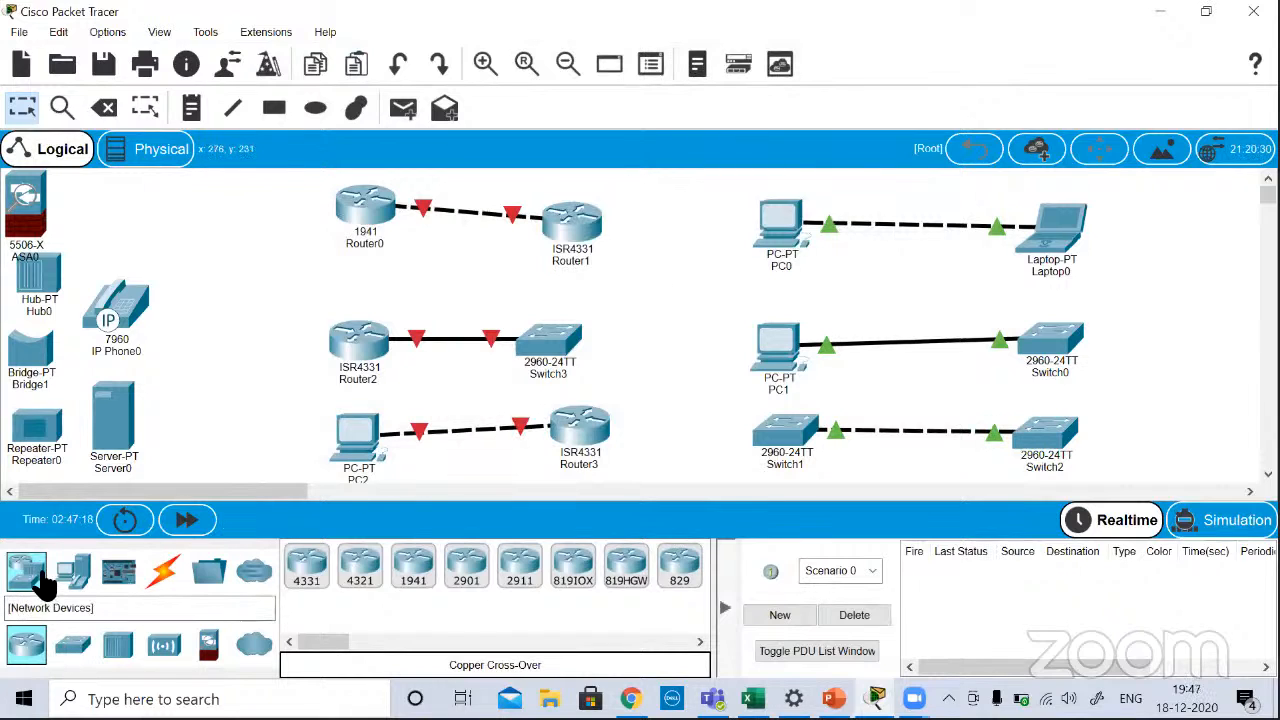
Step: Add a PC beside Router0 and connect its FastEthernet0 port to Router0's Console port with a console cable
left_click_drag(77, 570, 218, 280)
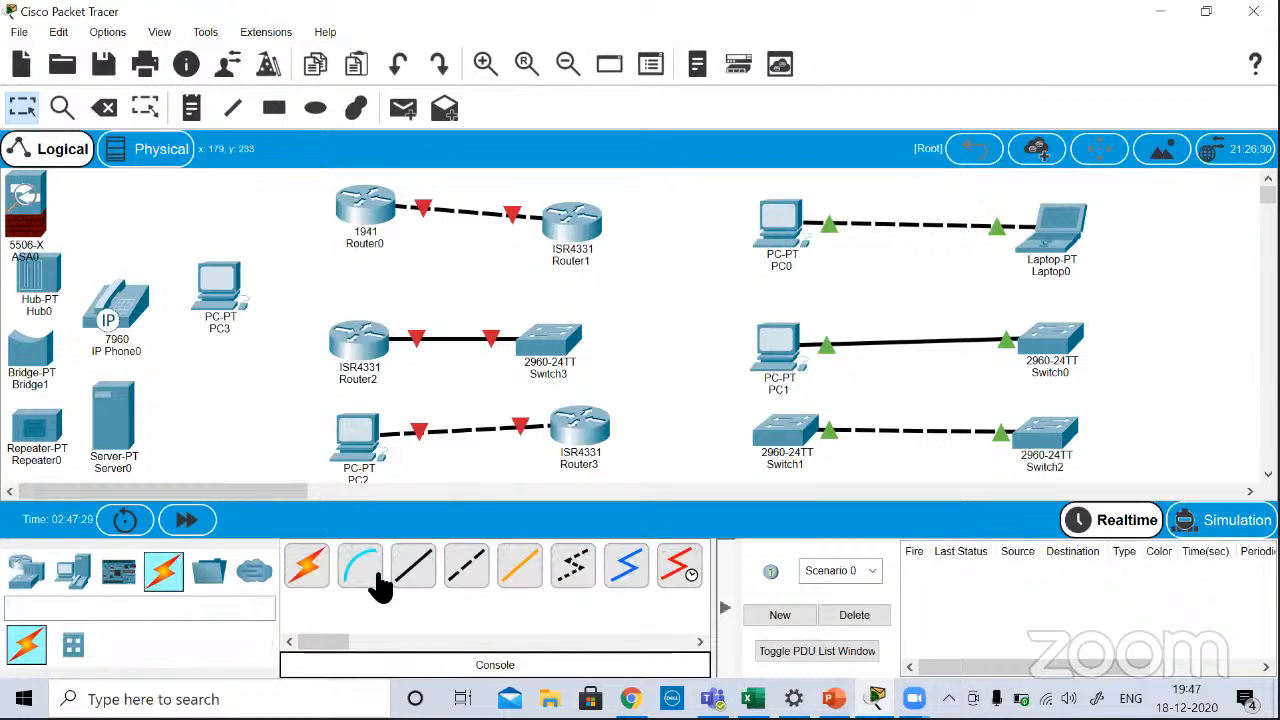
left_click(362, 572)
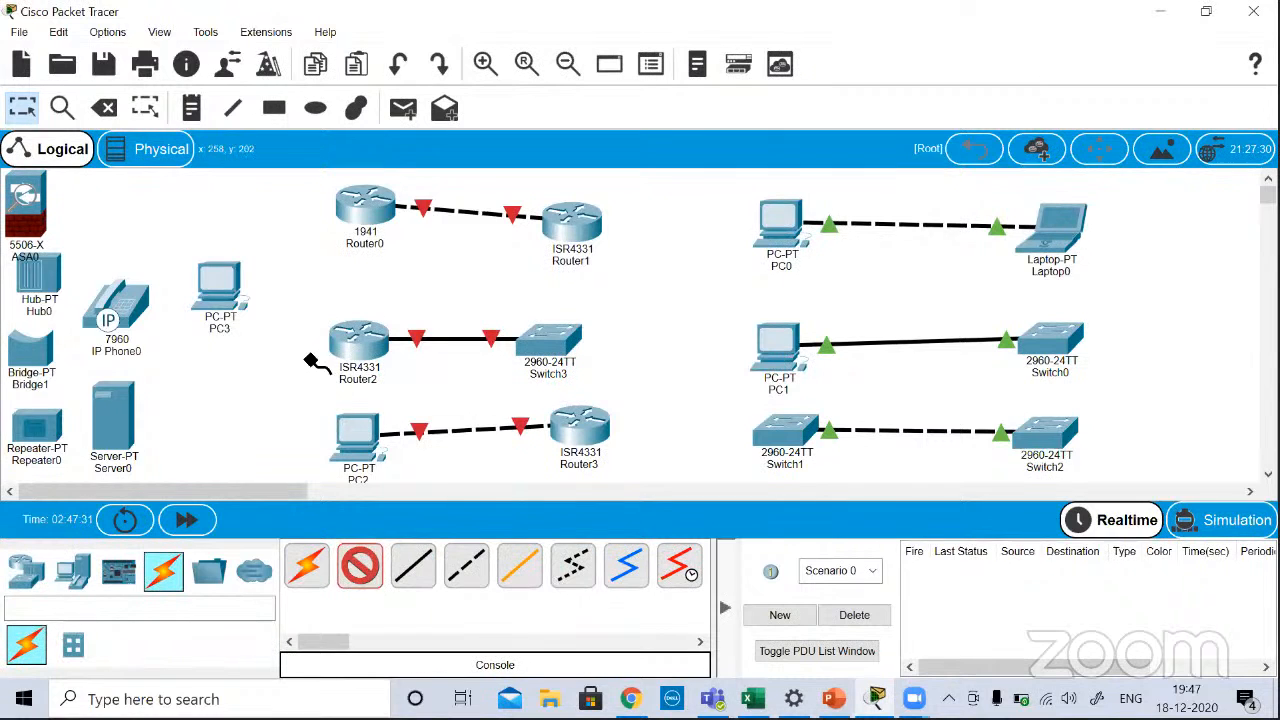
left_click(221, 280)
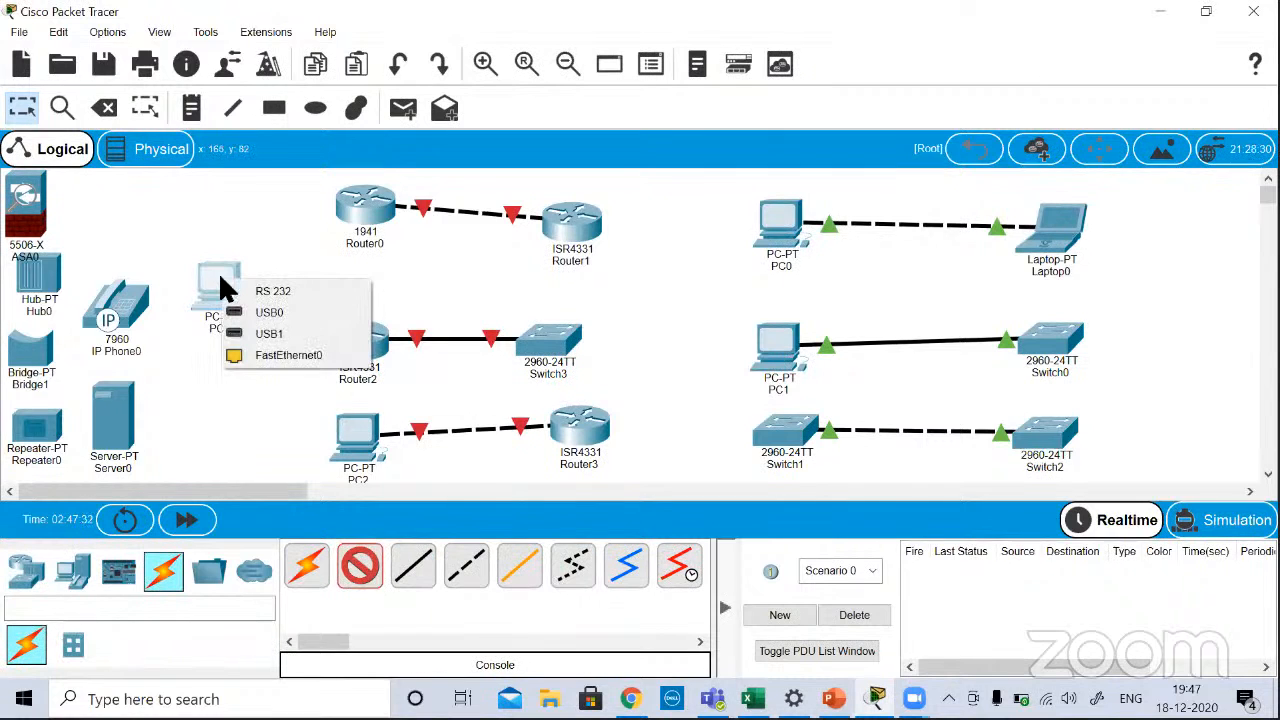
left_click(270, 355)
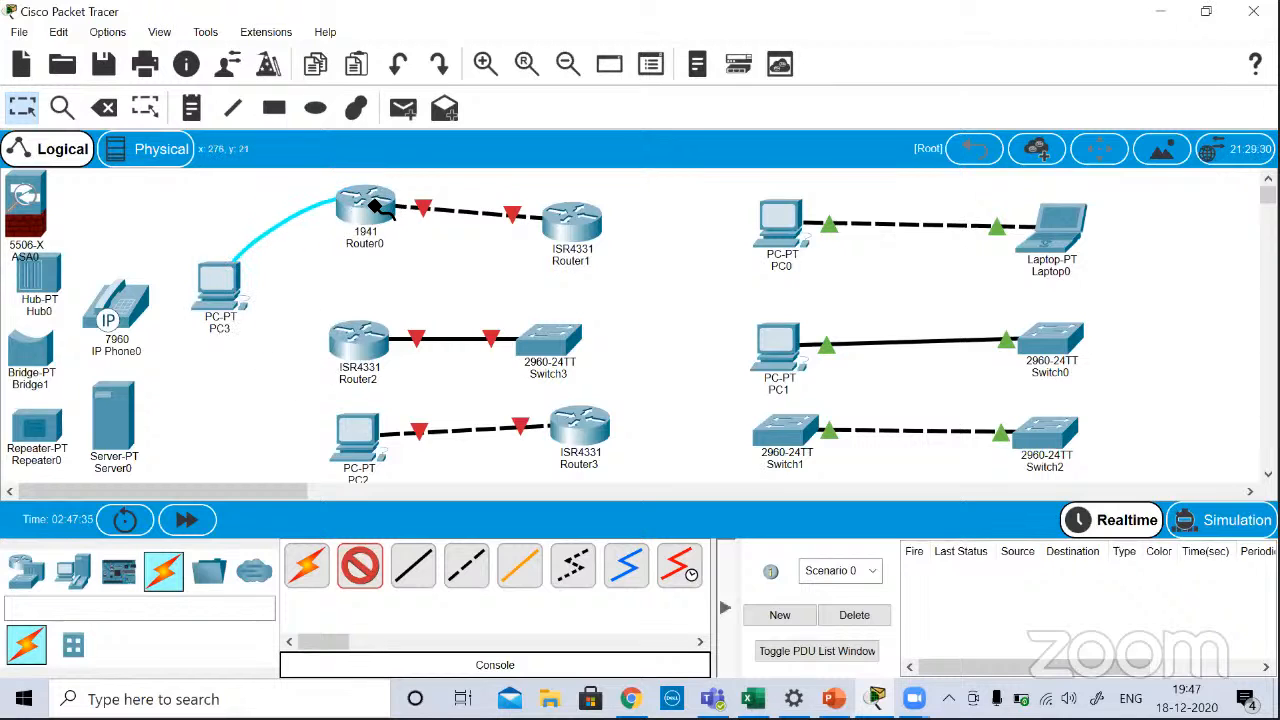
left_click(371, 205)
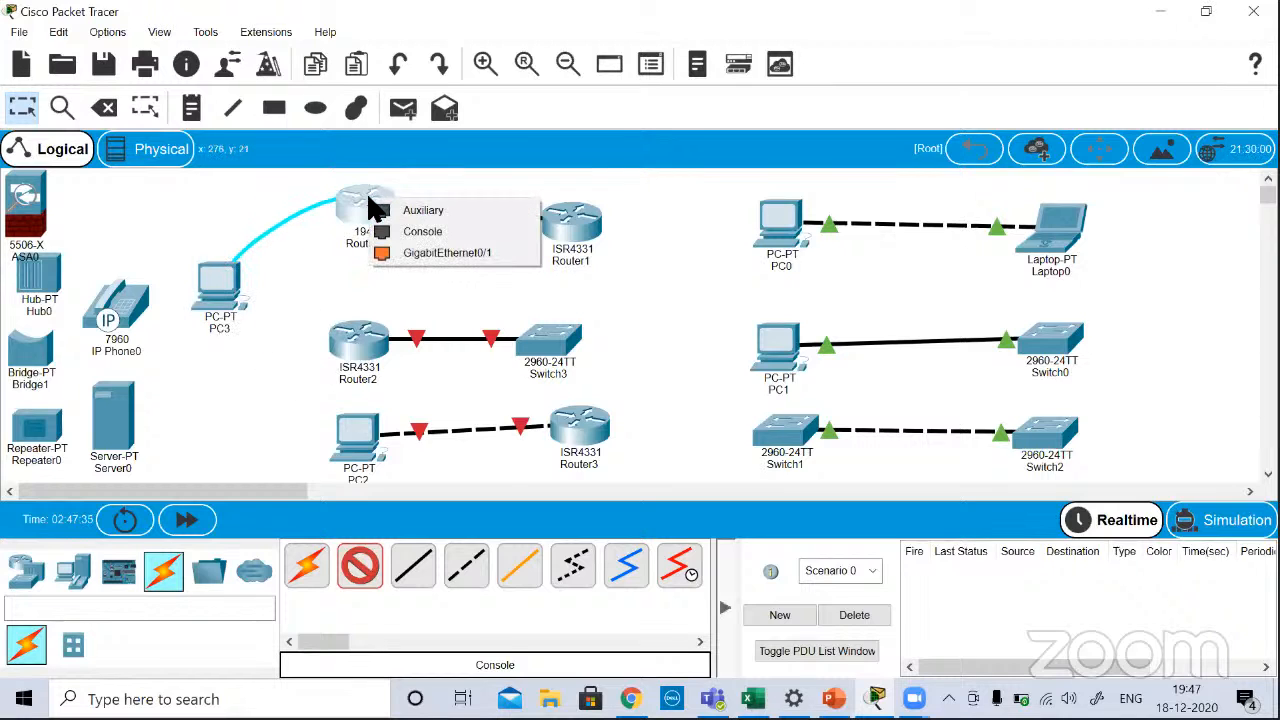
left_click(418, 232)
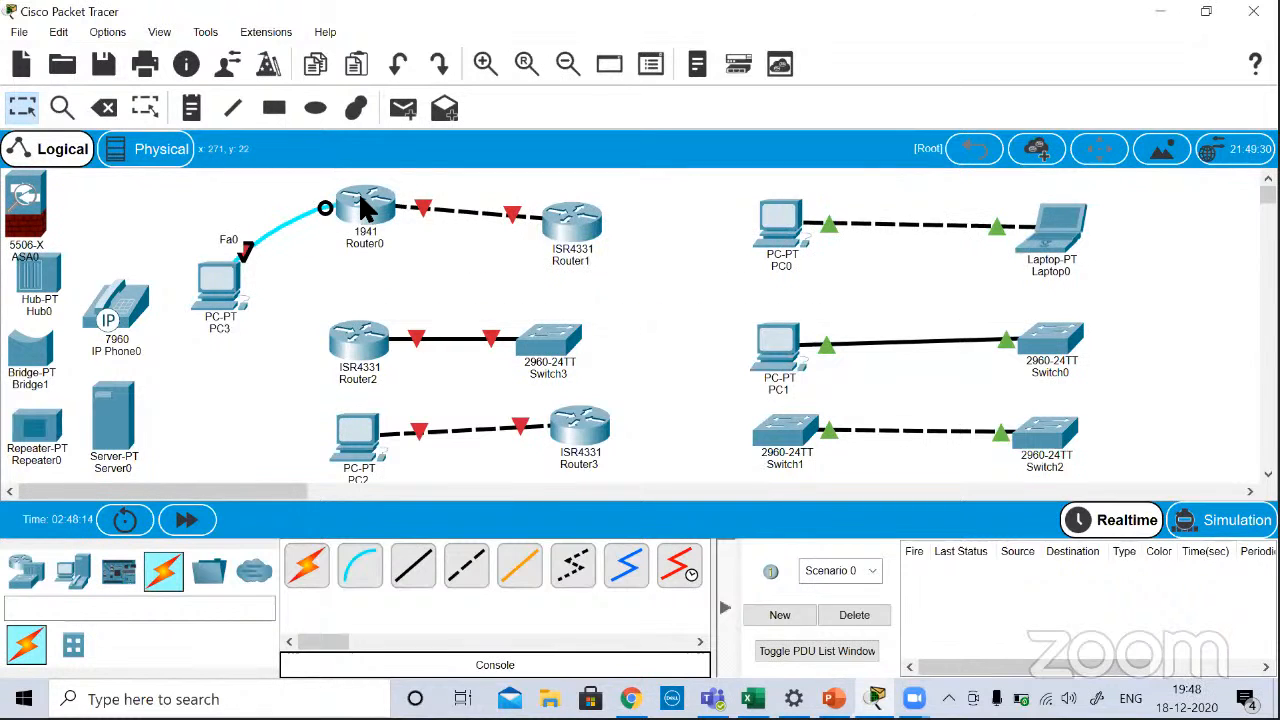
Step: Start PC3's terminal emulator with 9600 bits per second, 8 data bits, no parity, 1 stop bit and no flow control
mouse_move(366, 207)
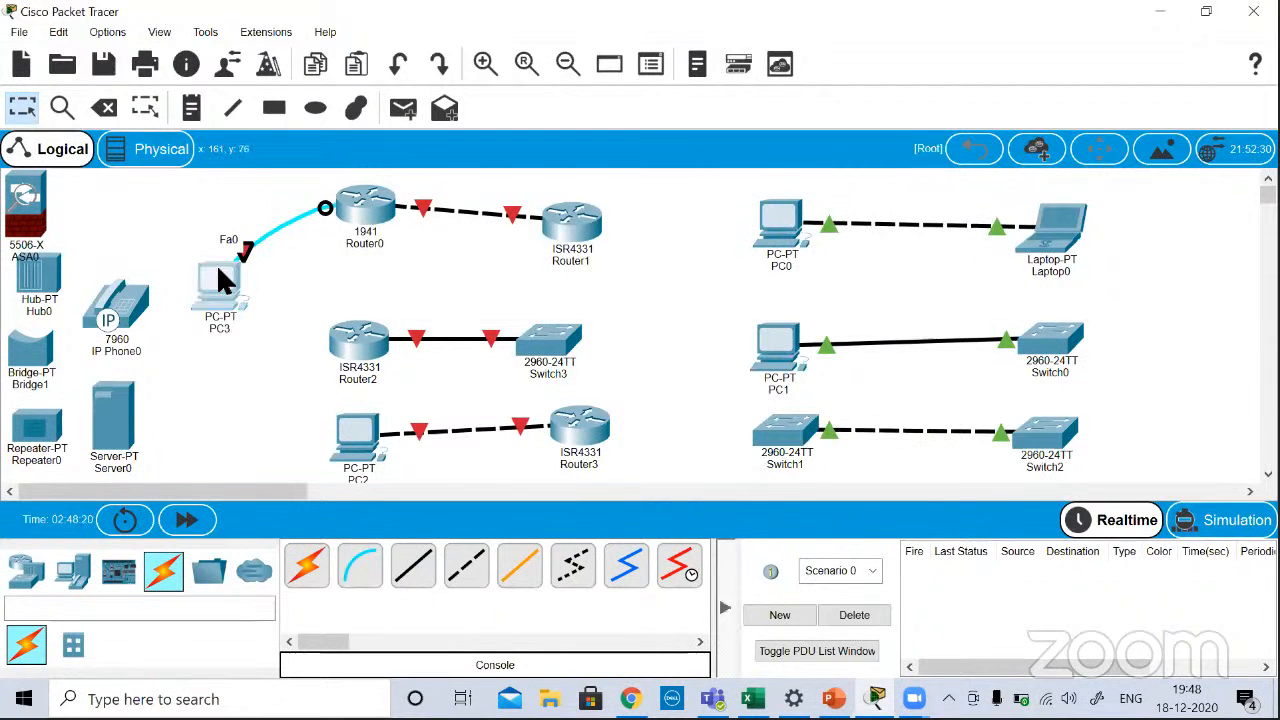
left_click(218, 268)
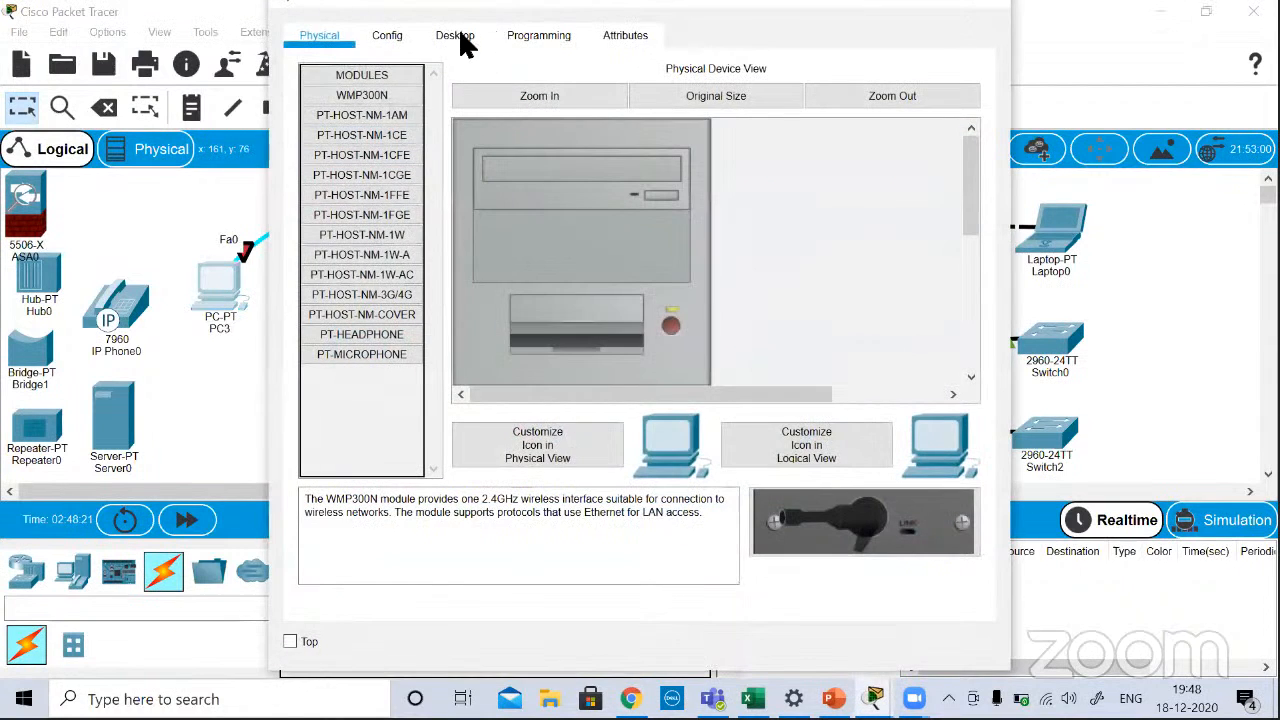
left_click(456, 38)
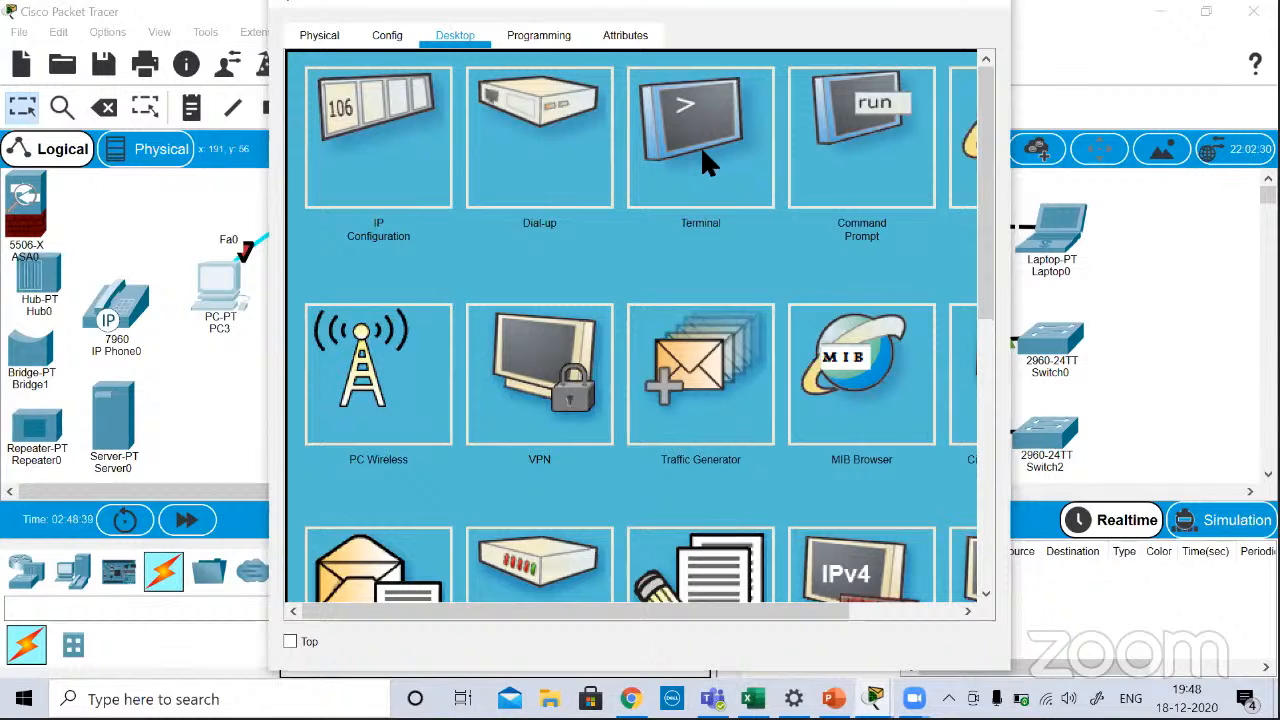
left_click(705, 162)
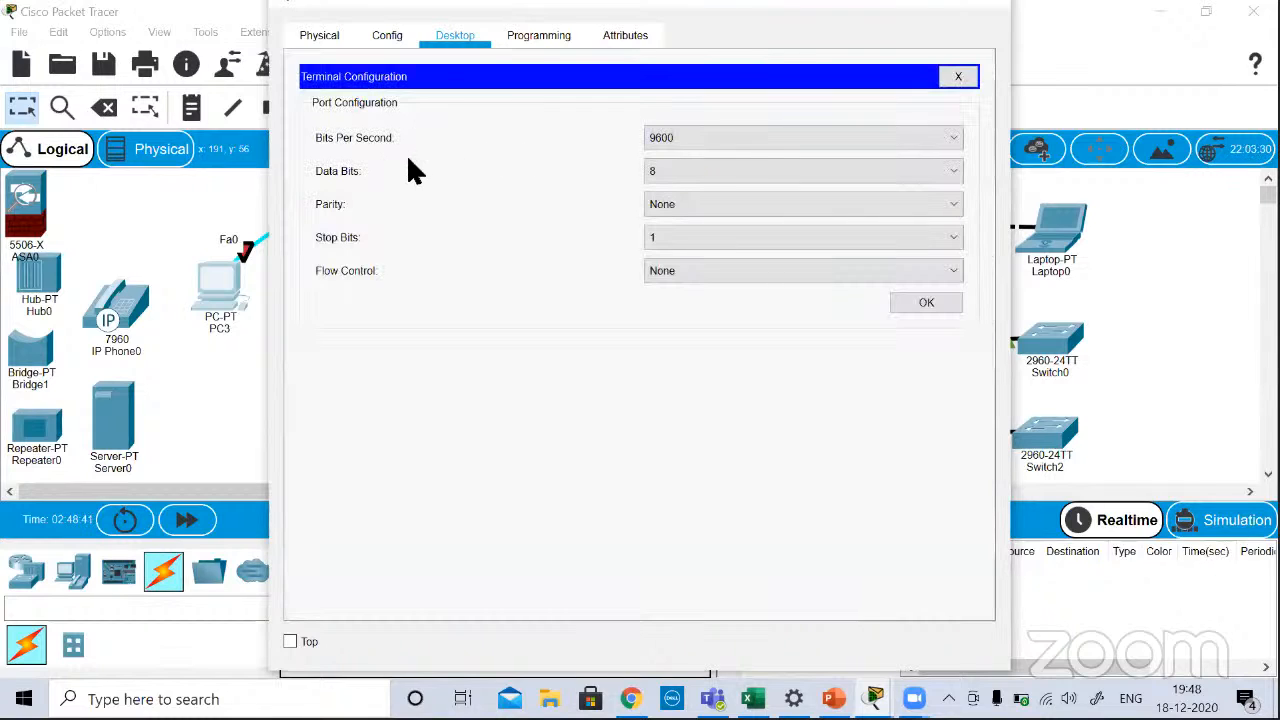
left_click(702, 130)
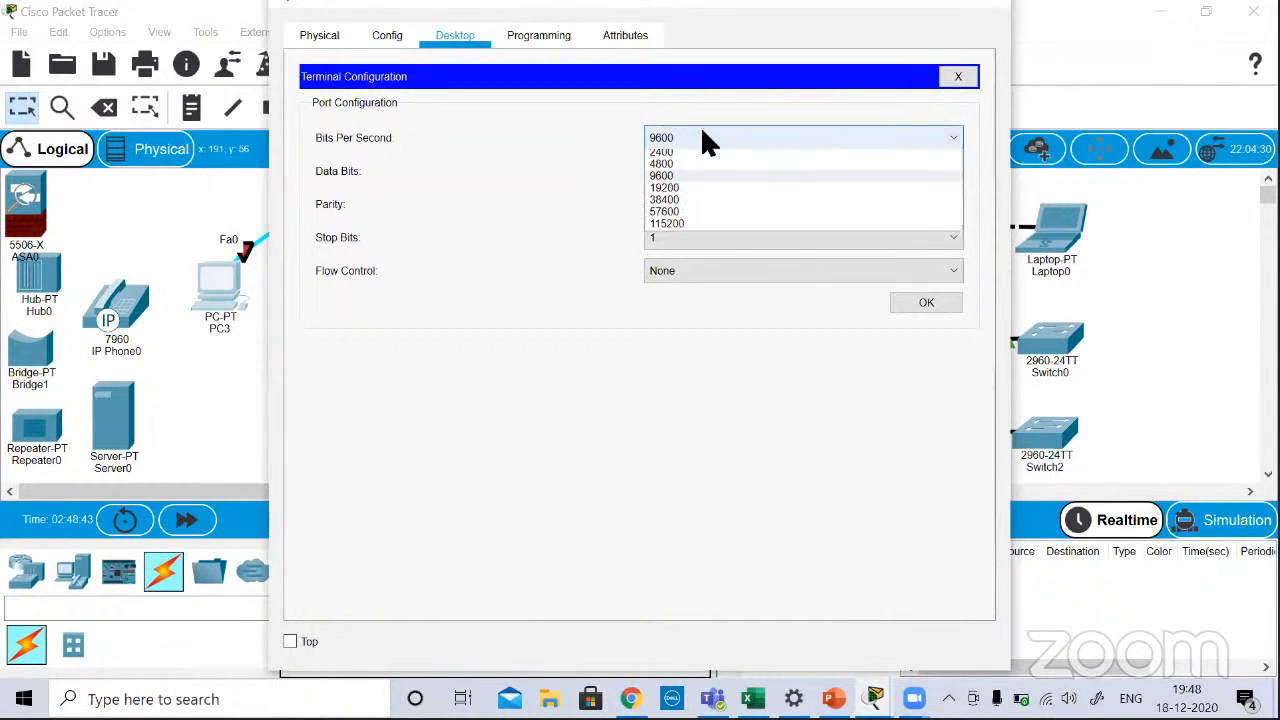
left_click(703, 141)
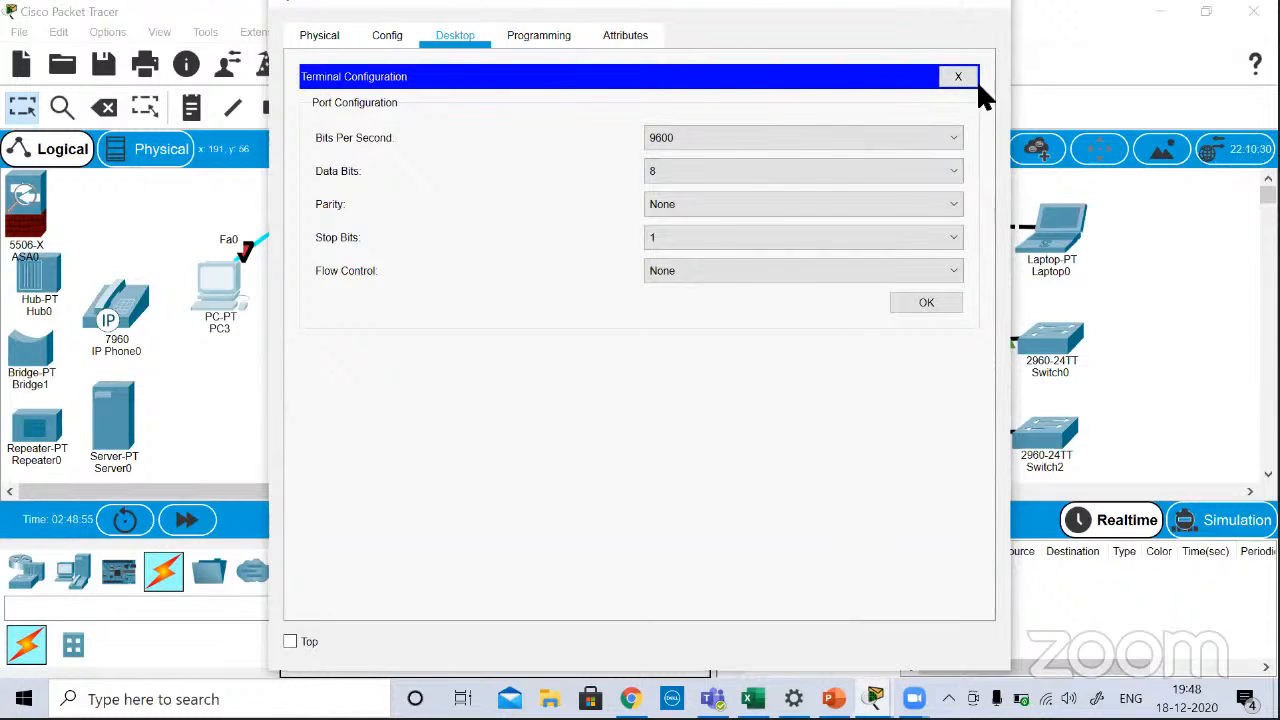
left_click(914, 304)
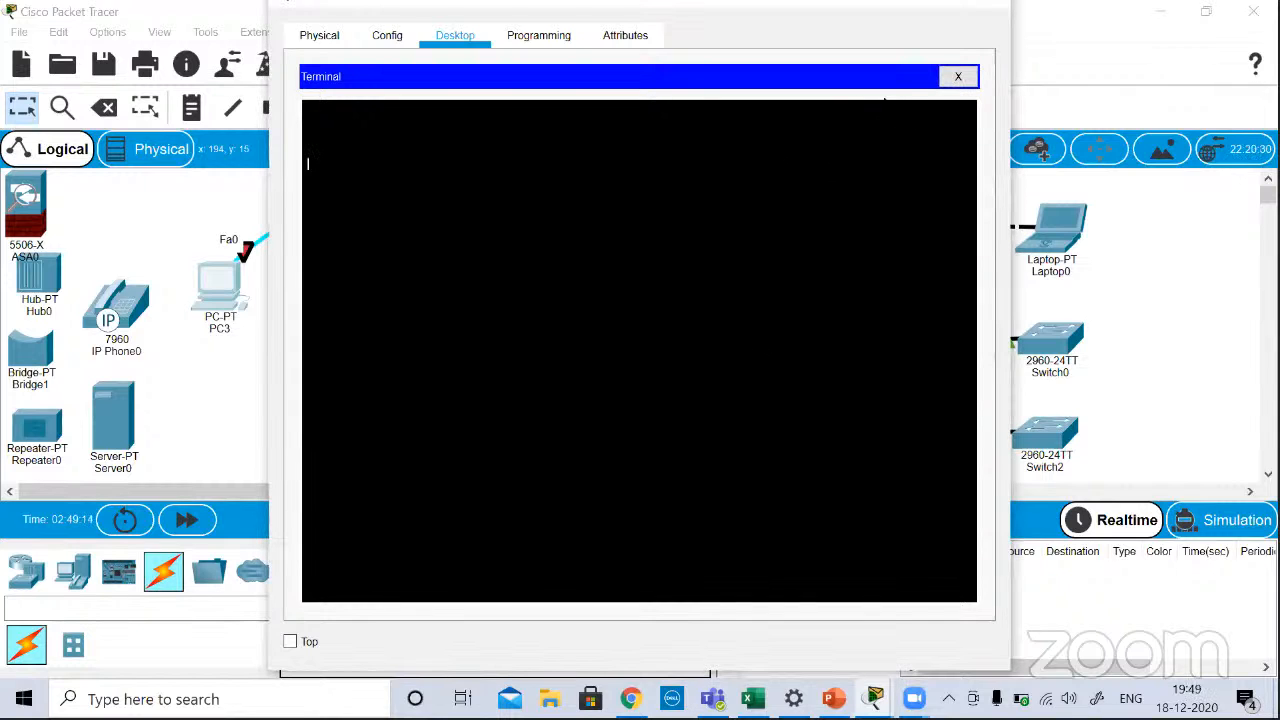
Step: Restart PC3's terminal session with the same port settings, and close the device window
left_click(954, 78)
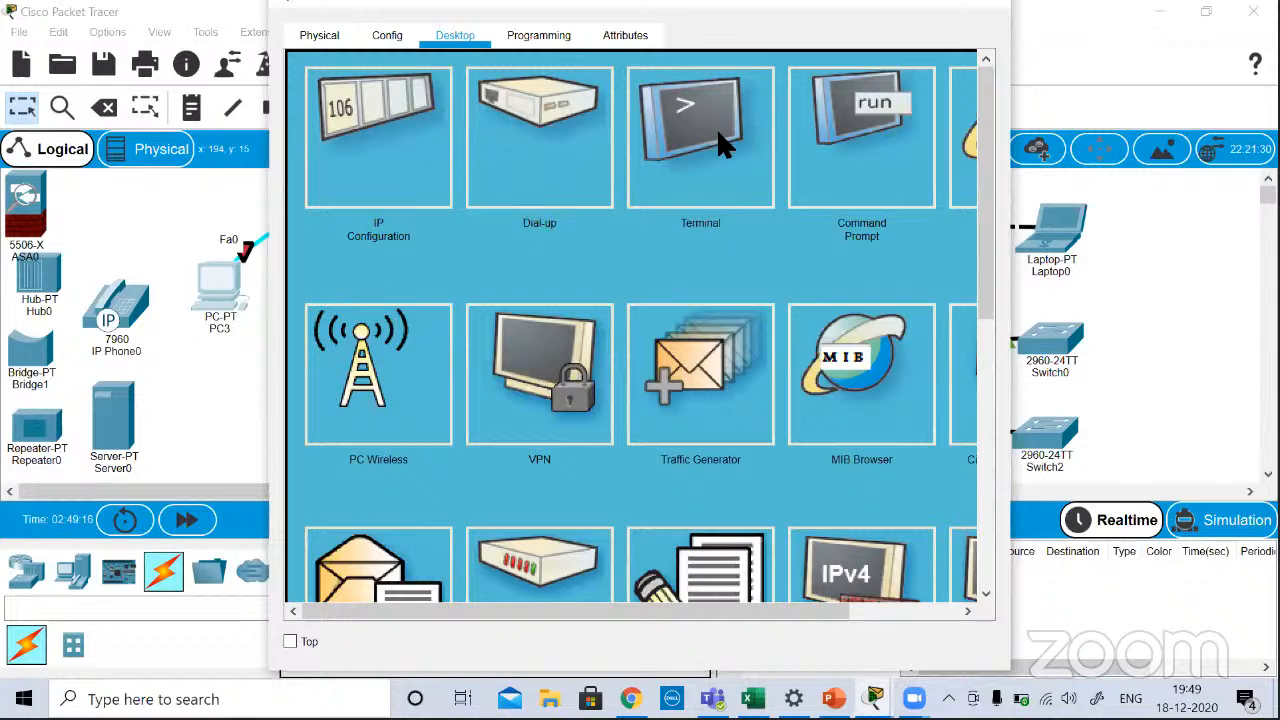
left_click(716, 127)
left_click(717, 140)
left_click(725, 194)
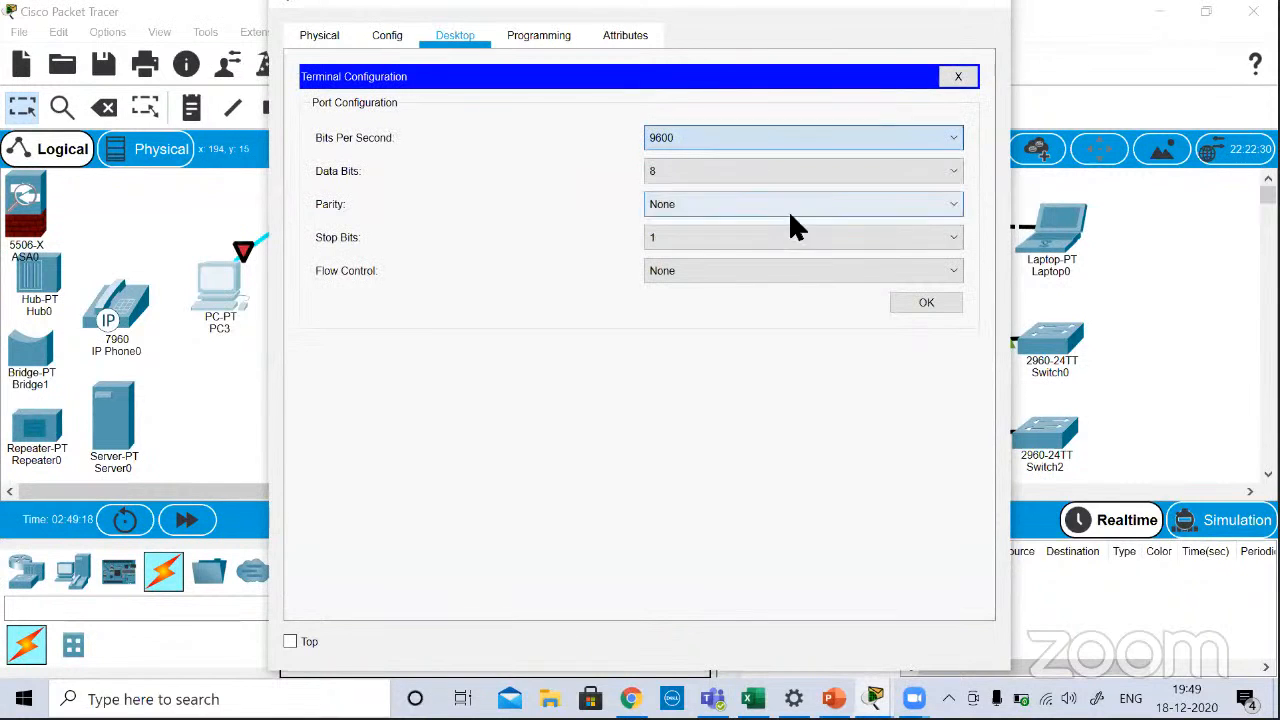
left_click(908, 298)
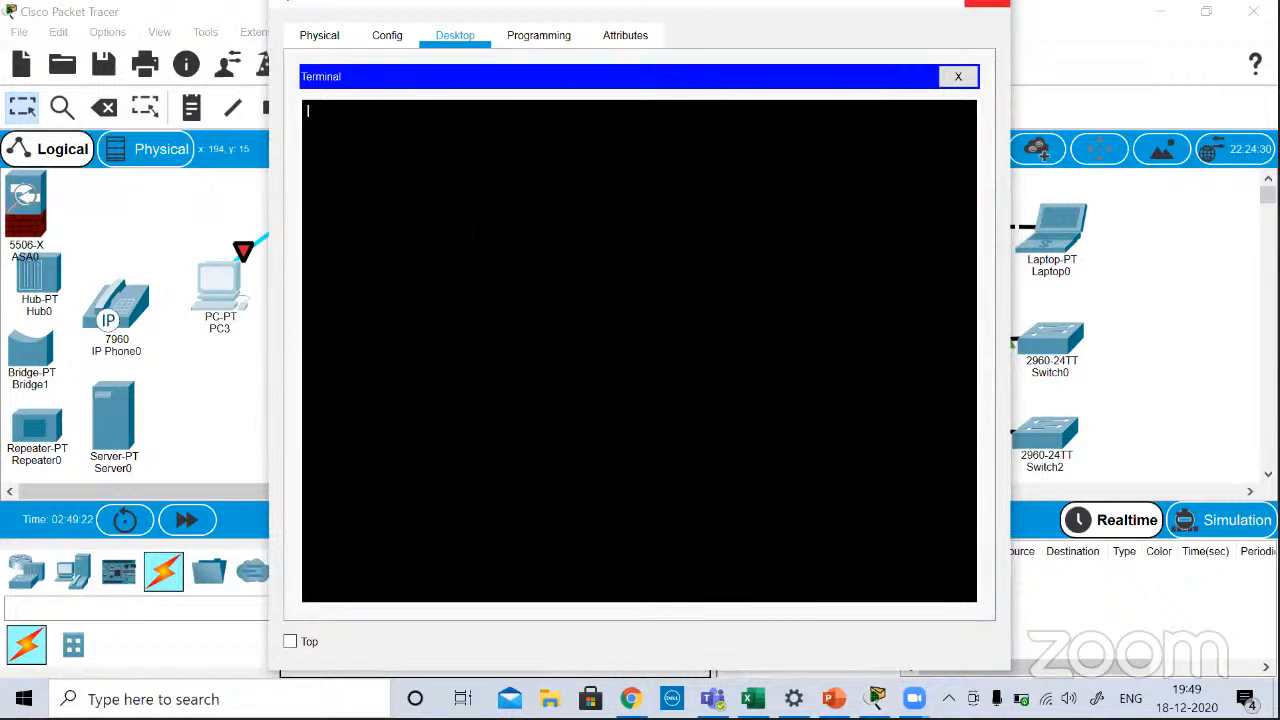
left_click(987, 8)
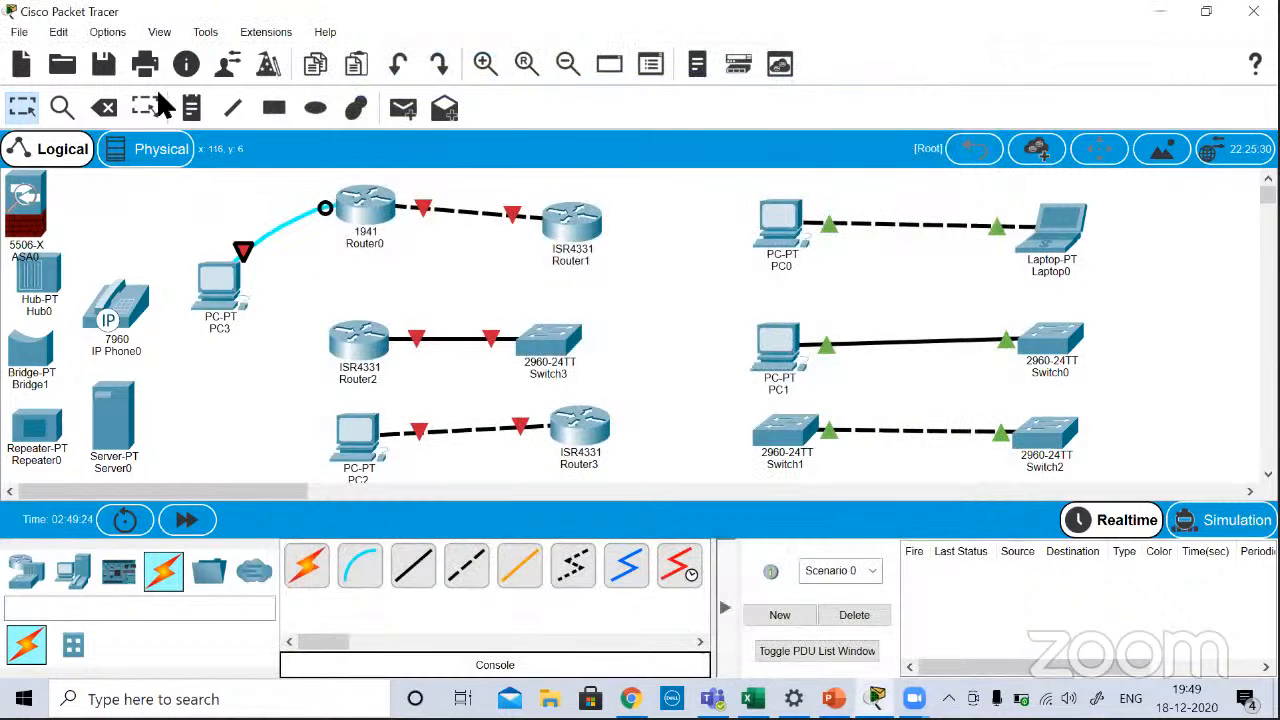
Step: Delete the console cable between PC3 and Router0
left_click(104, 107)
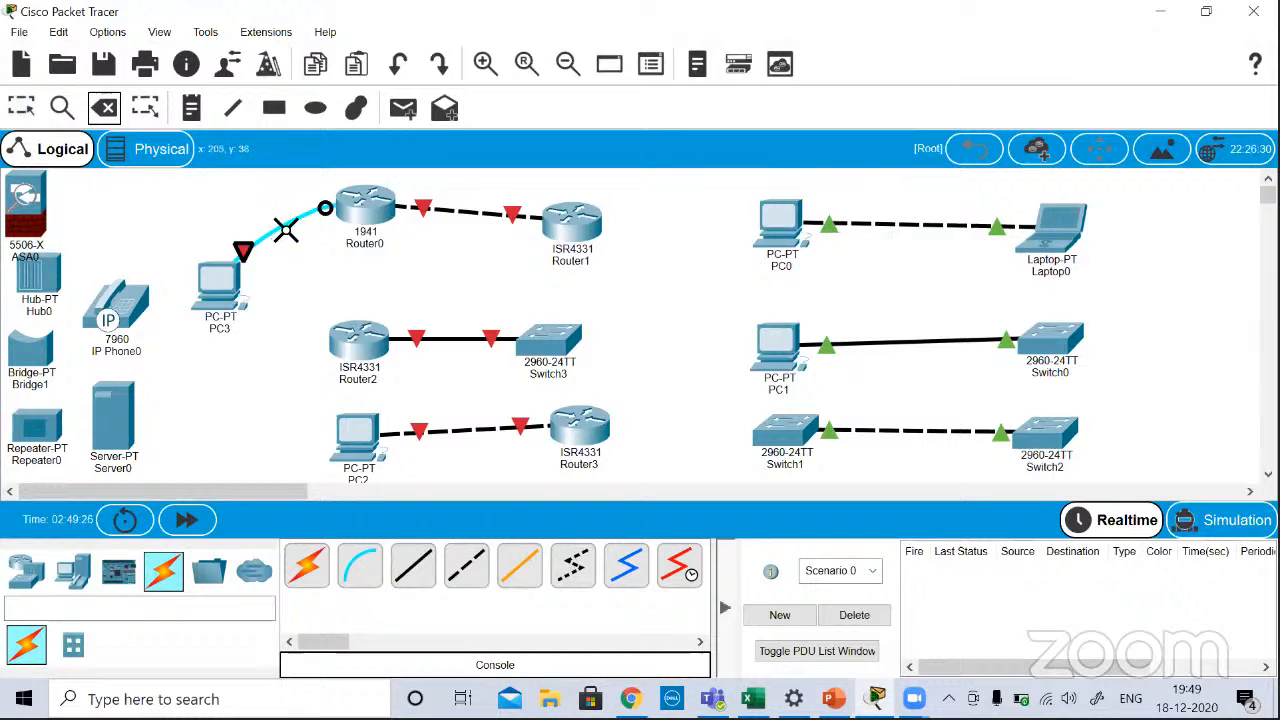
left_click(286, 231)
key("Escape")
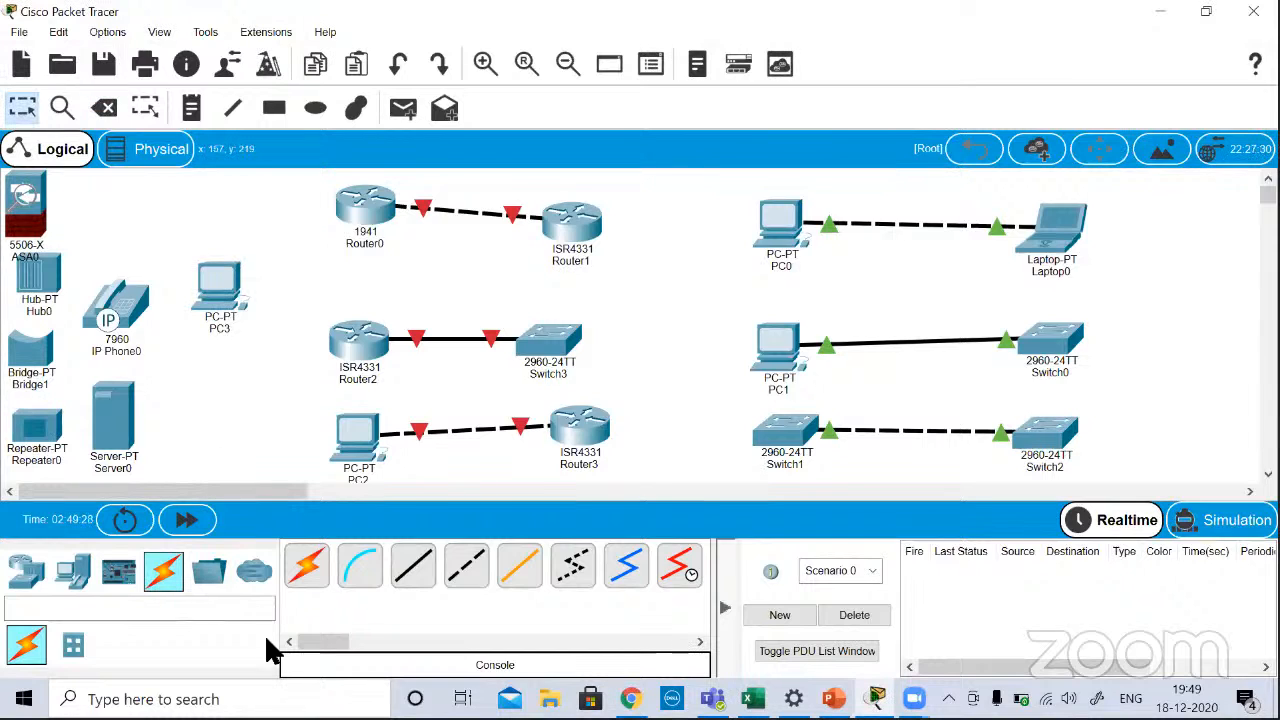
Step: Connect PC3's RS 232 port to Router0's Console port with a console cable
left_click(362, 567)
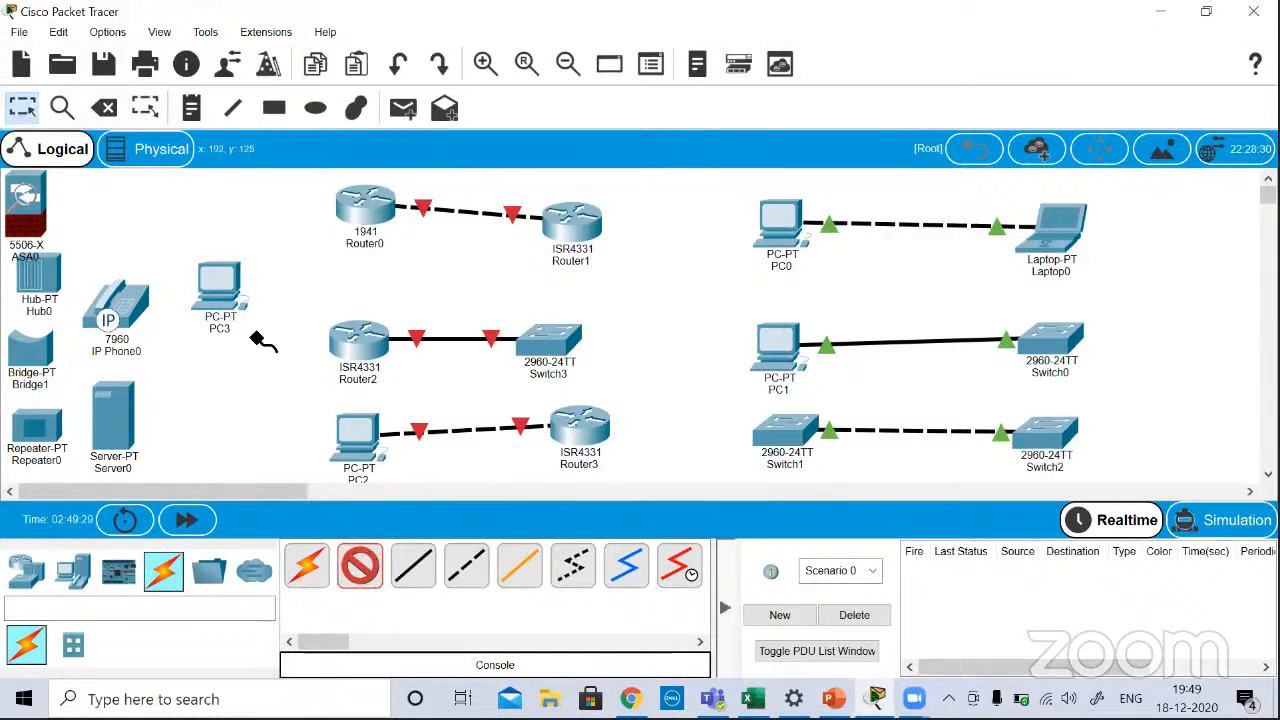
left_click(222, 277)
left_click(271, 289)
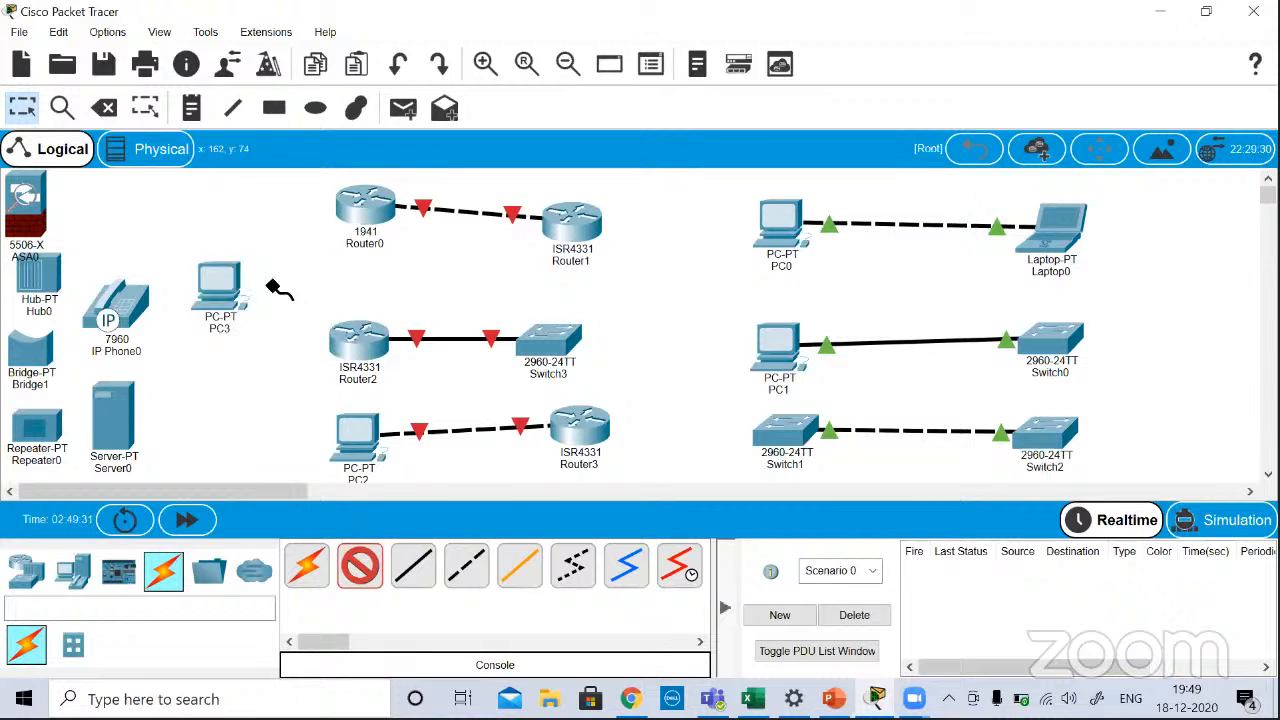
left_click(368, 200)
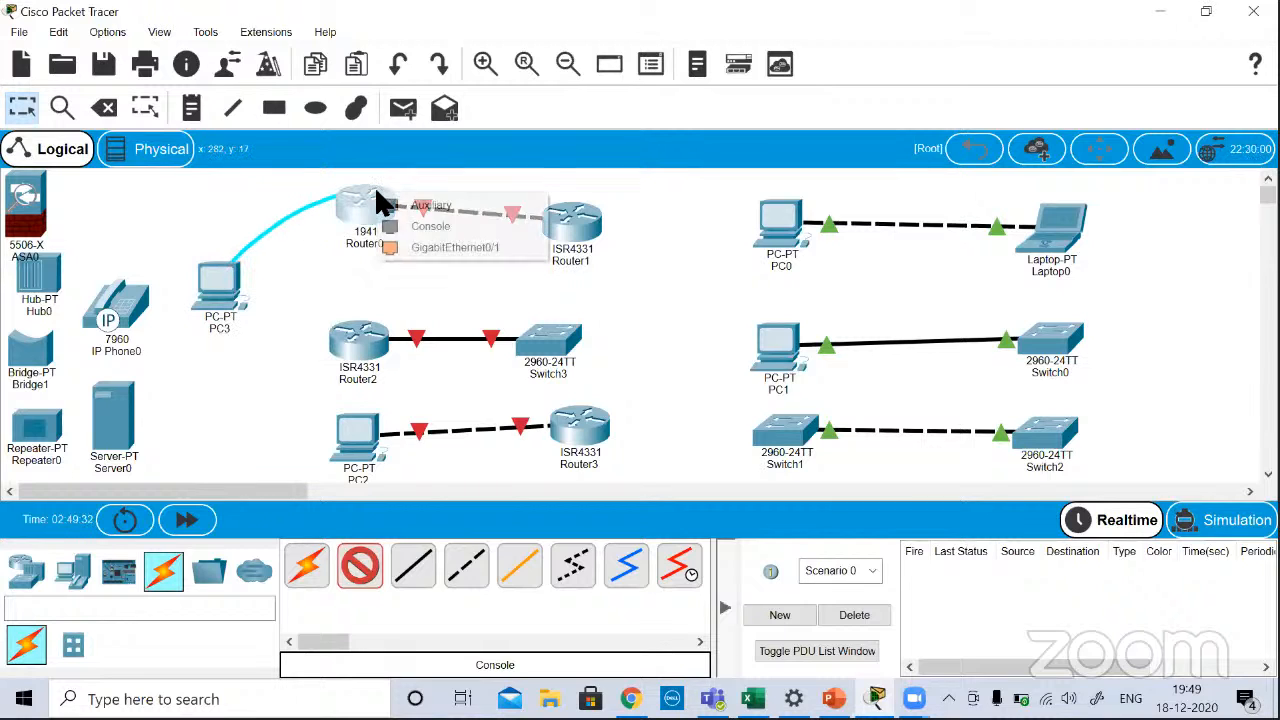
left_click(416, 229)
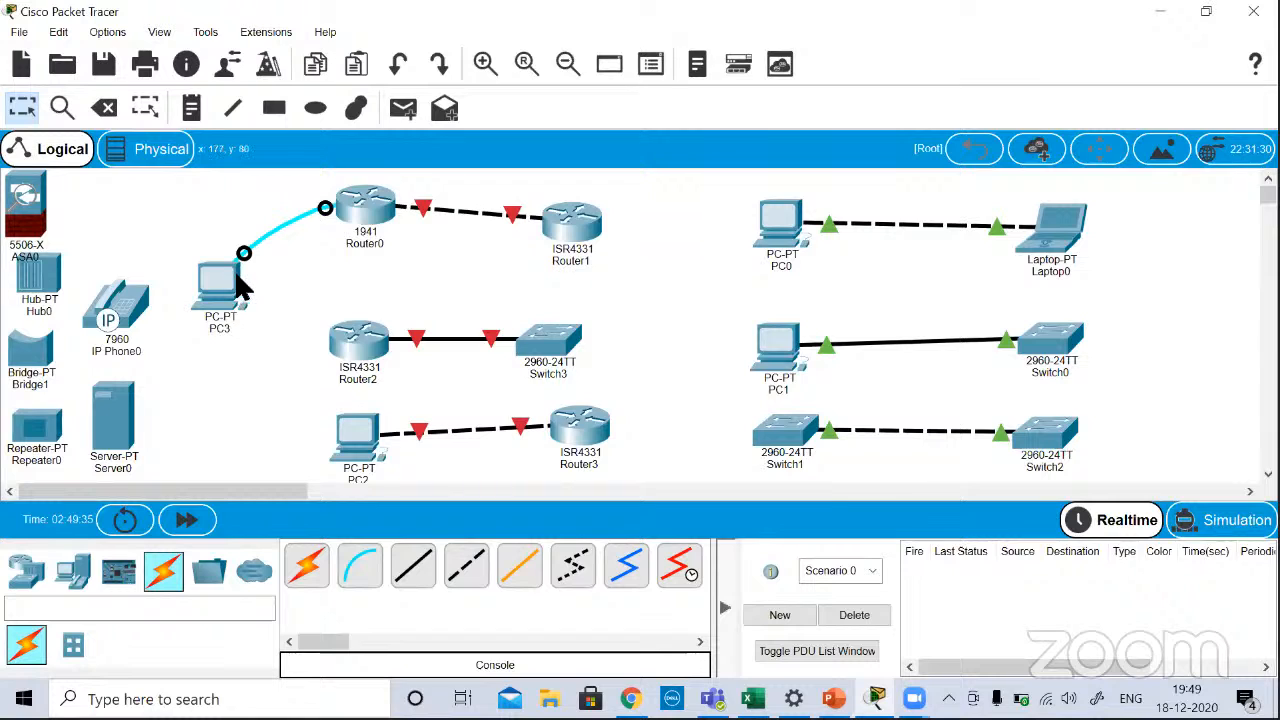
Step: Start PC3's terminal session to Router0 with 9600 bits per second, 8 data bits, no parity, 1 stop bit and no flow control
mouse_move(232, 288)
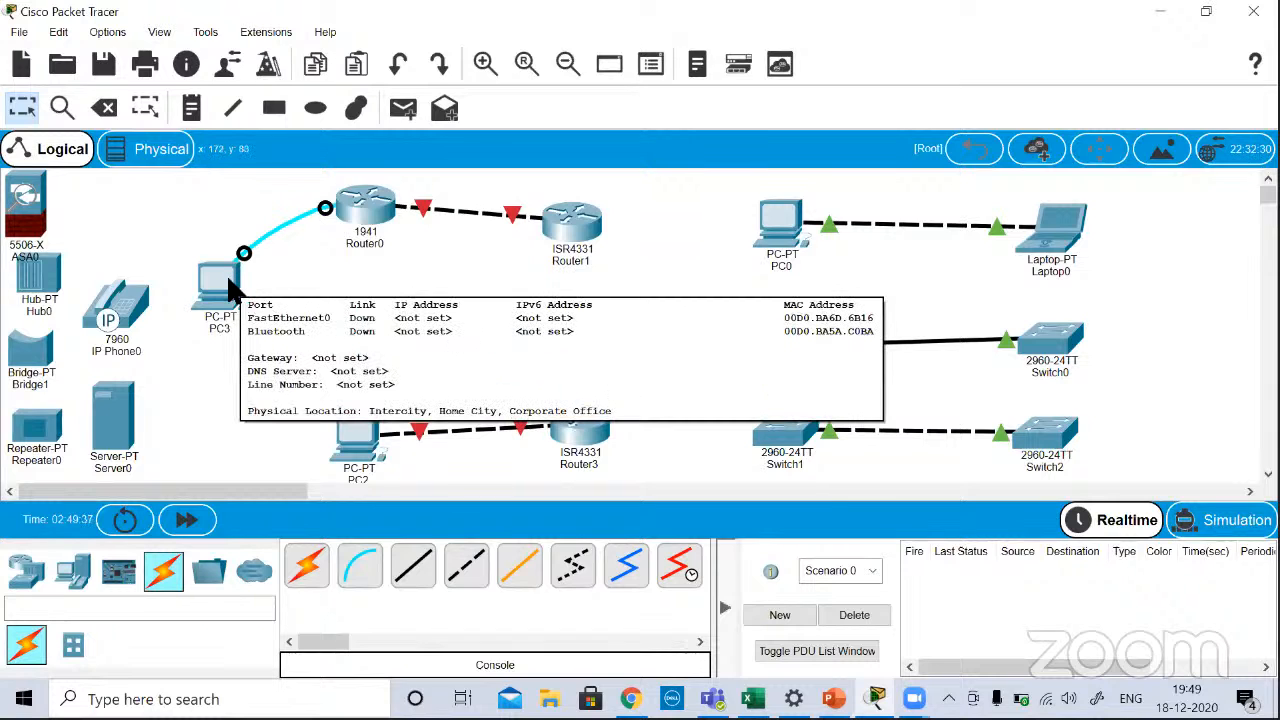
left_click(232, 288)
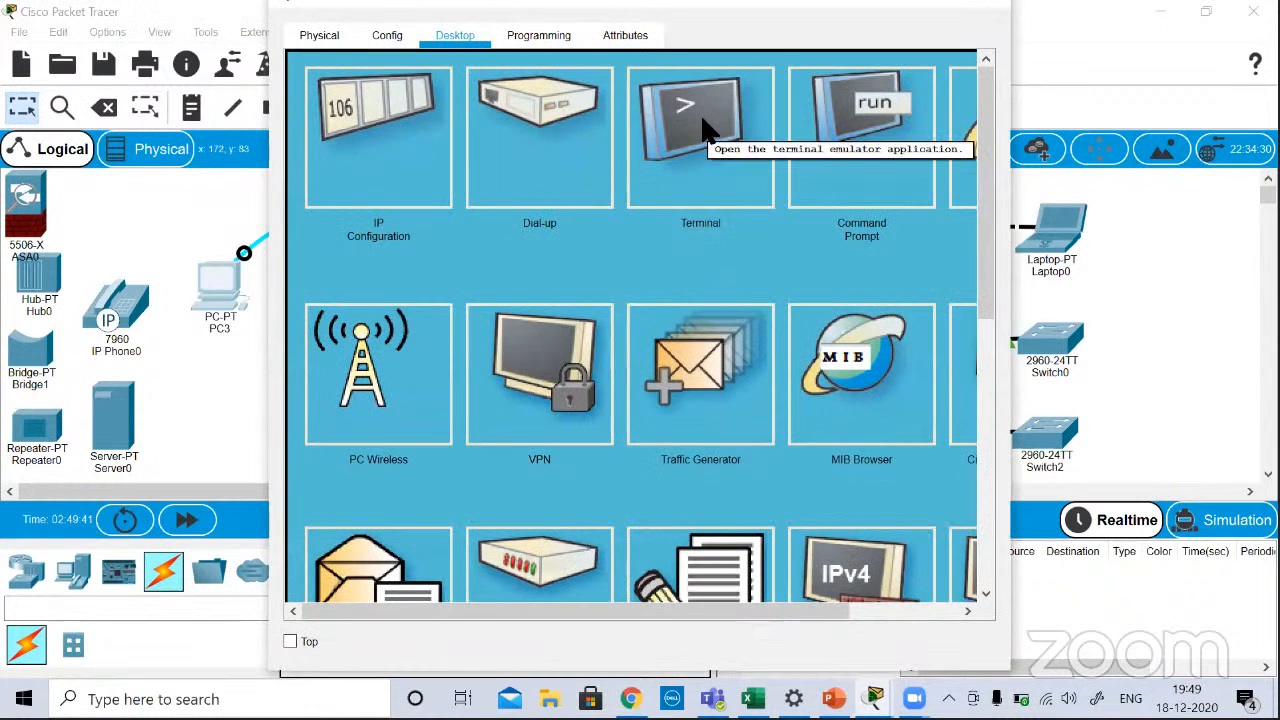
left_click(700, 127)
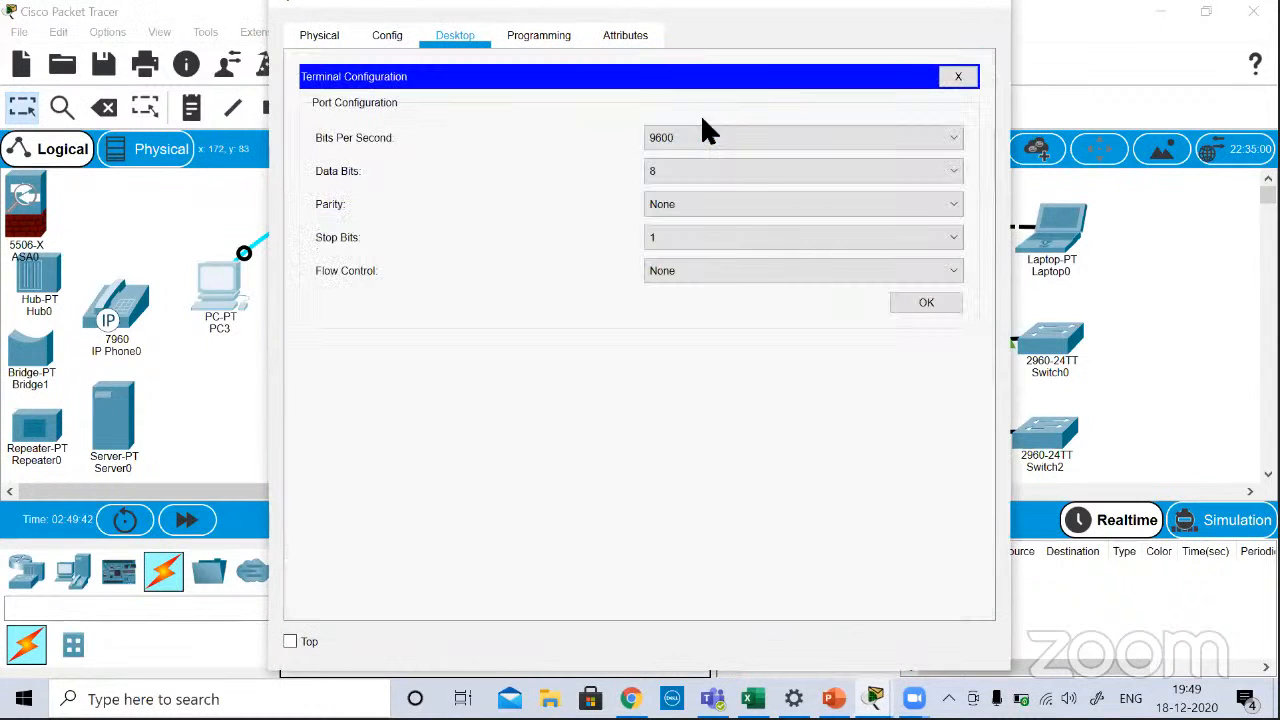
left_click(930, 305)
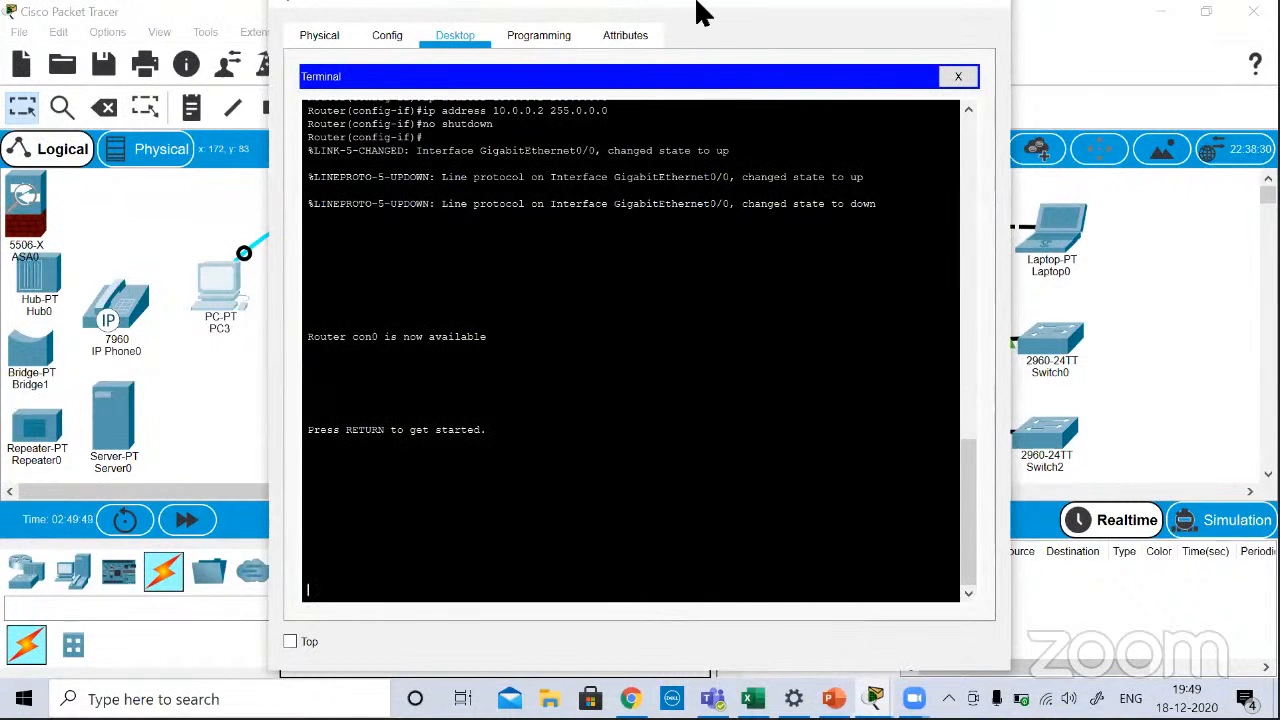
left_click(1212, 12)
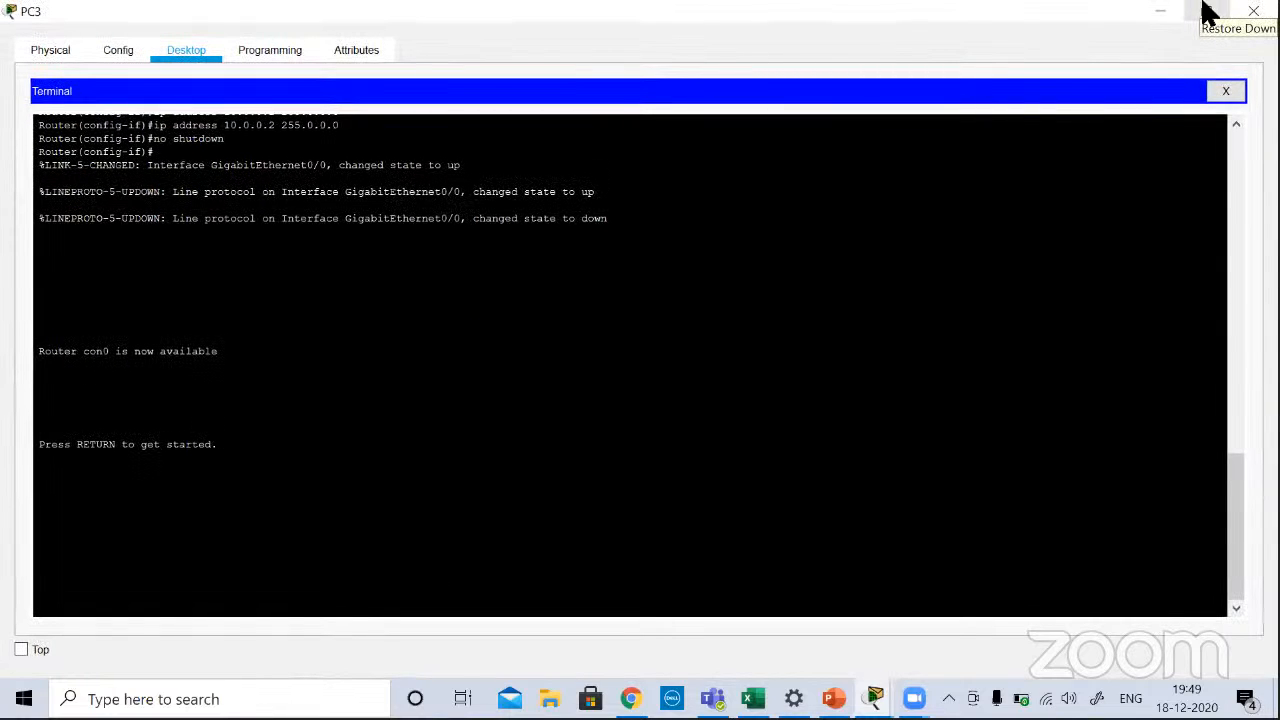
left_click(1152, 12)
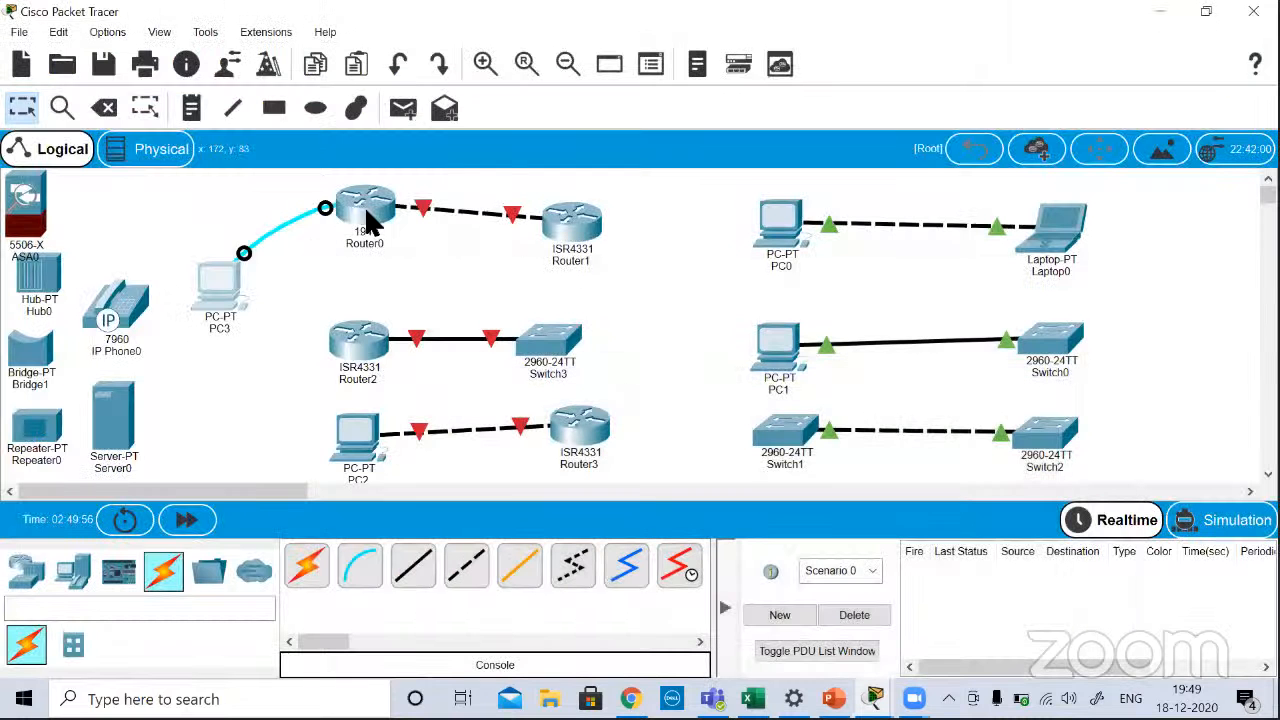
Step: View Router0's own command line interface for comparison with PC3's terminal, and close the device window
left_click(366, 212)
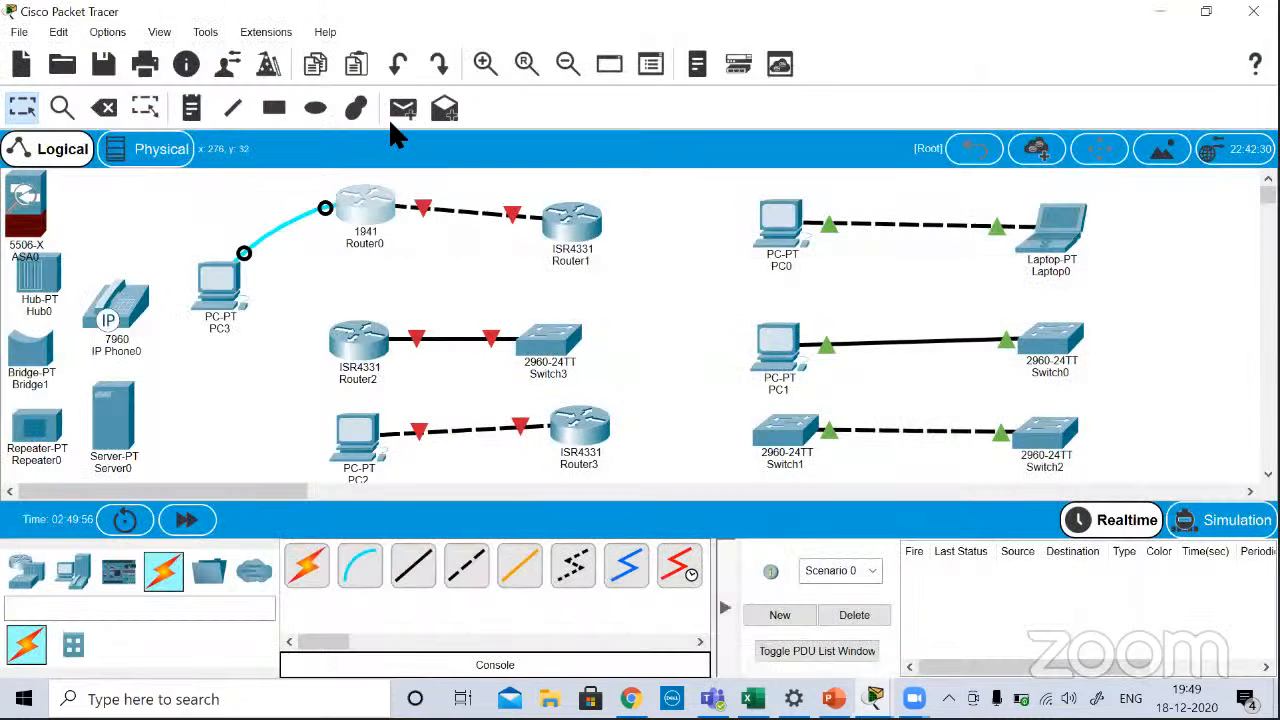
left_click(446, 35)
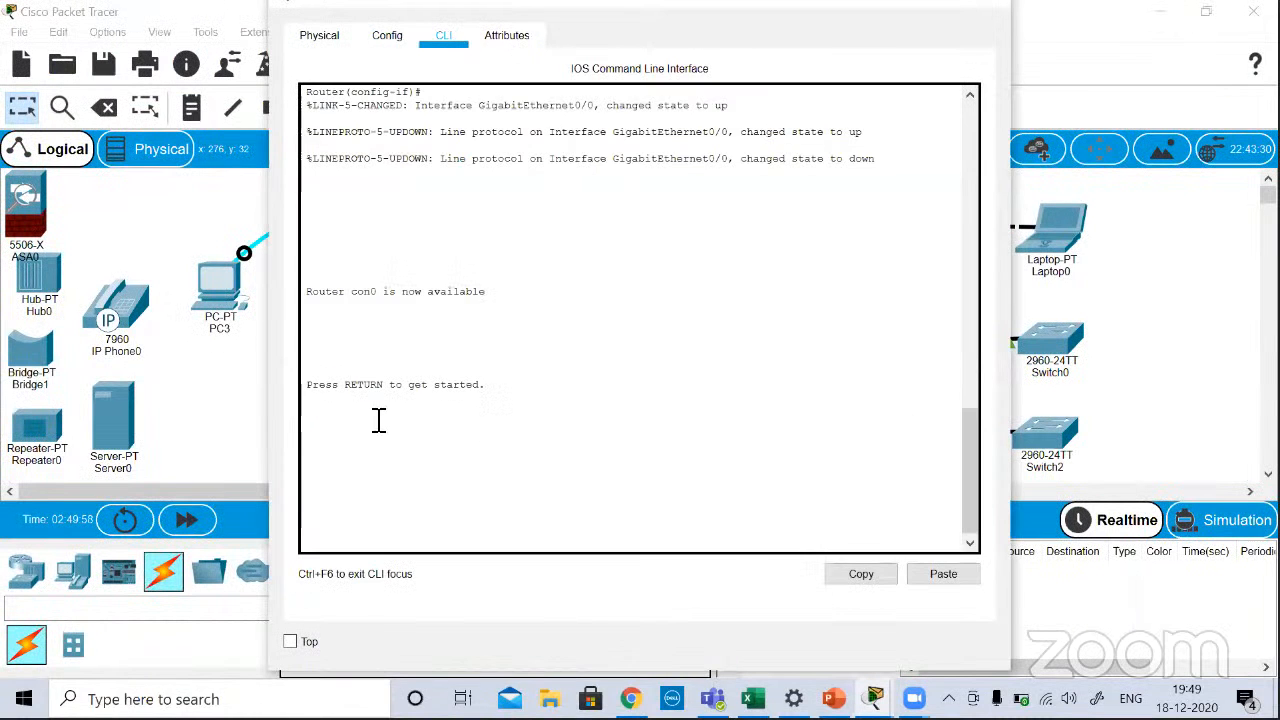
left_click(990, 5)
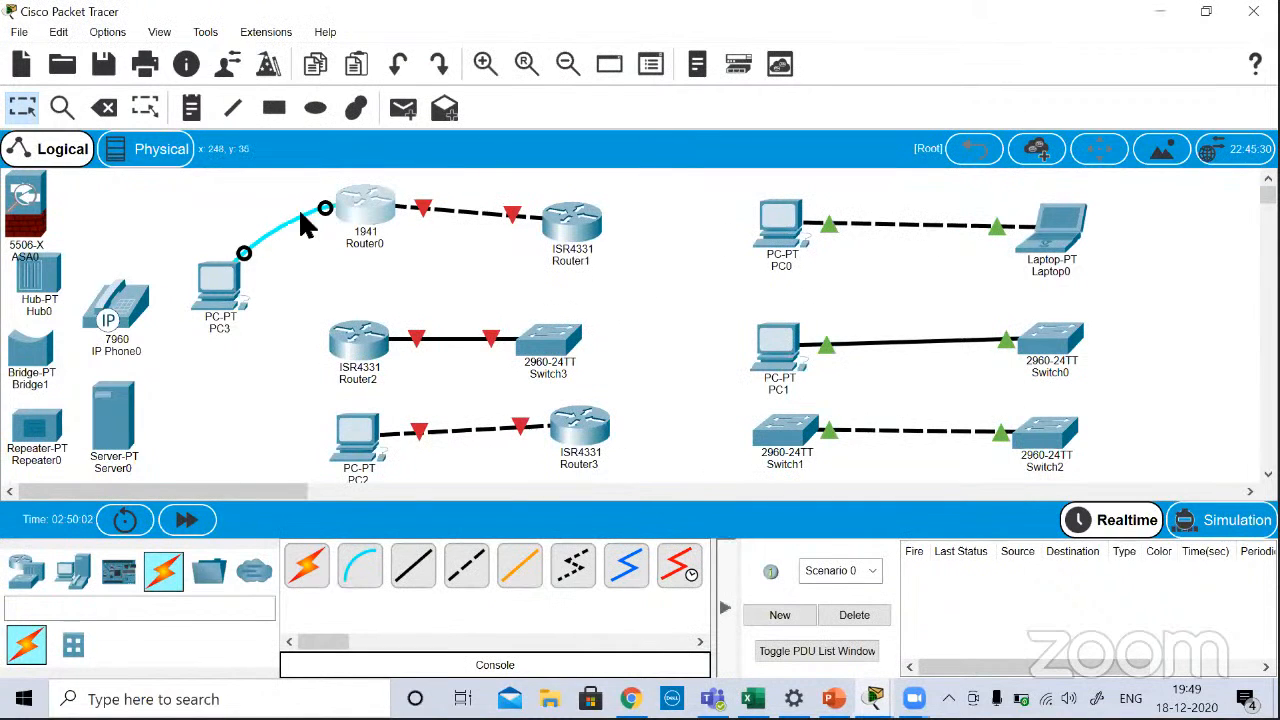
Step: Activate the Router0 console session in PC3's terminal to reach the router's user prompt, and put the window away
left_click(222, 270)
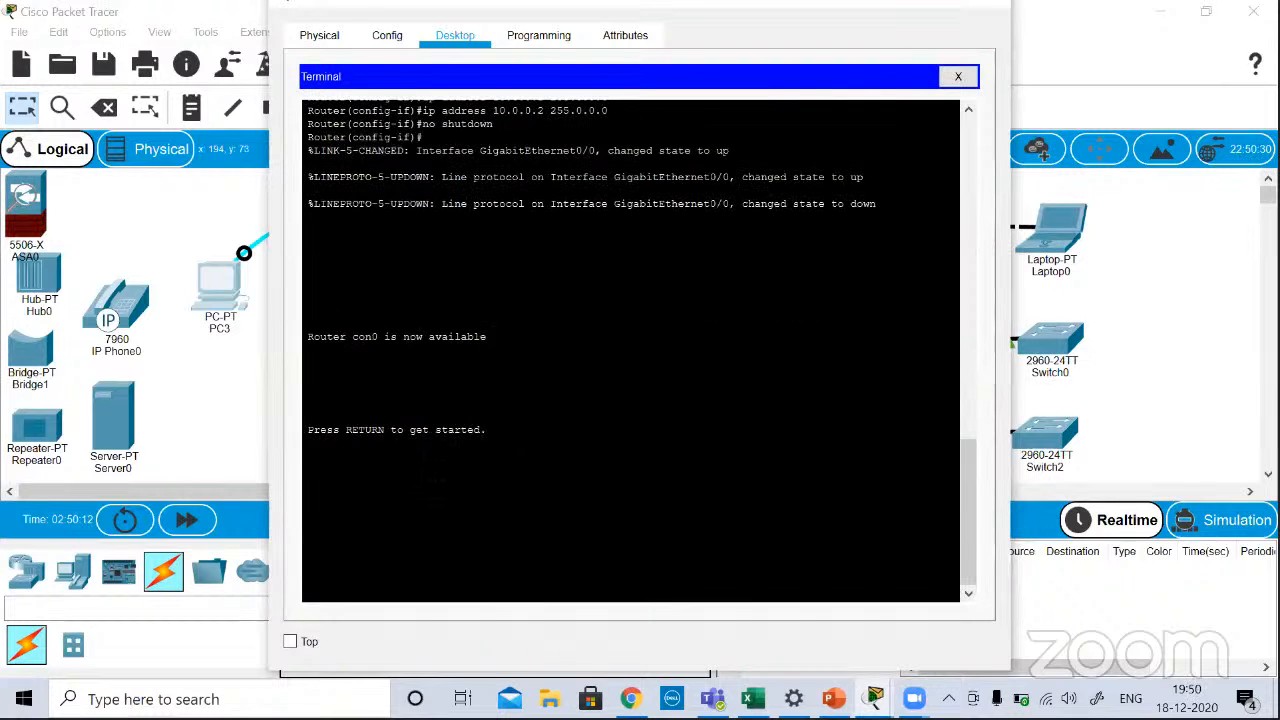
key("Return")
key("Return")
key("Return")
key("Return")
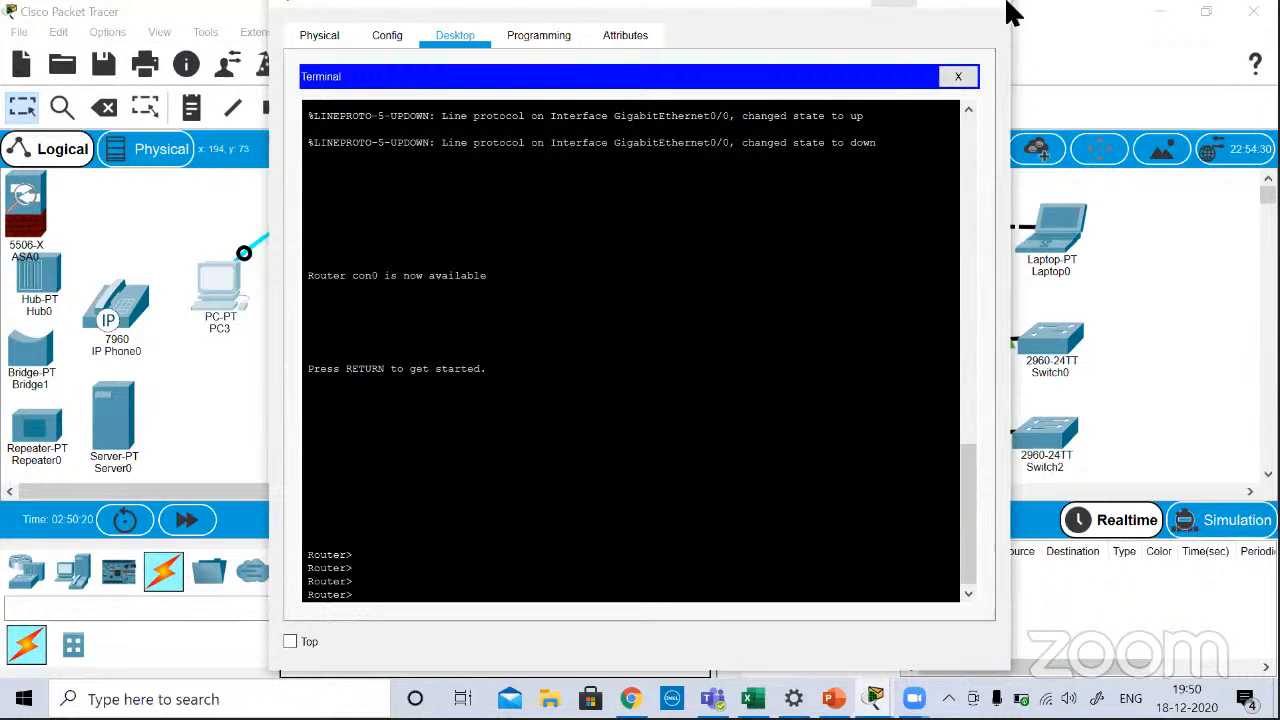
left_click(888, 3)
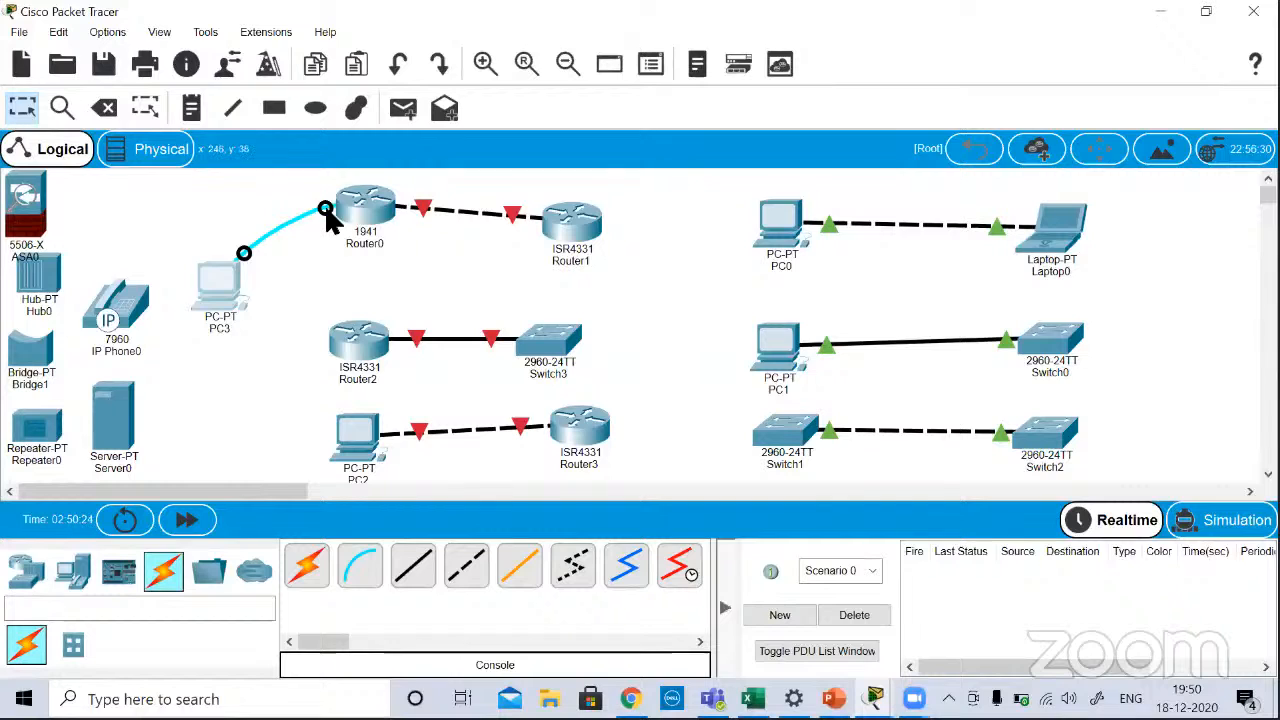
Step: Move the Router0 end of PC3's console cable to Router2's Console port
left_click_drag(326, 208, 355, 320)
left_click(355, 335)
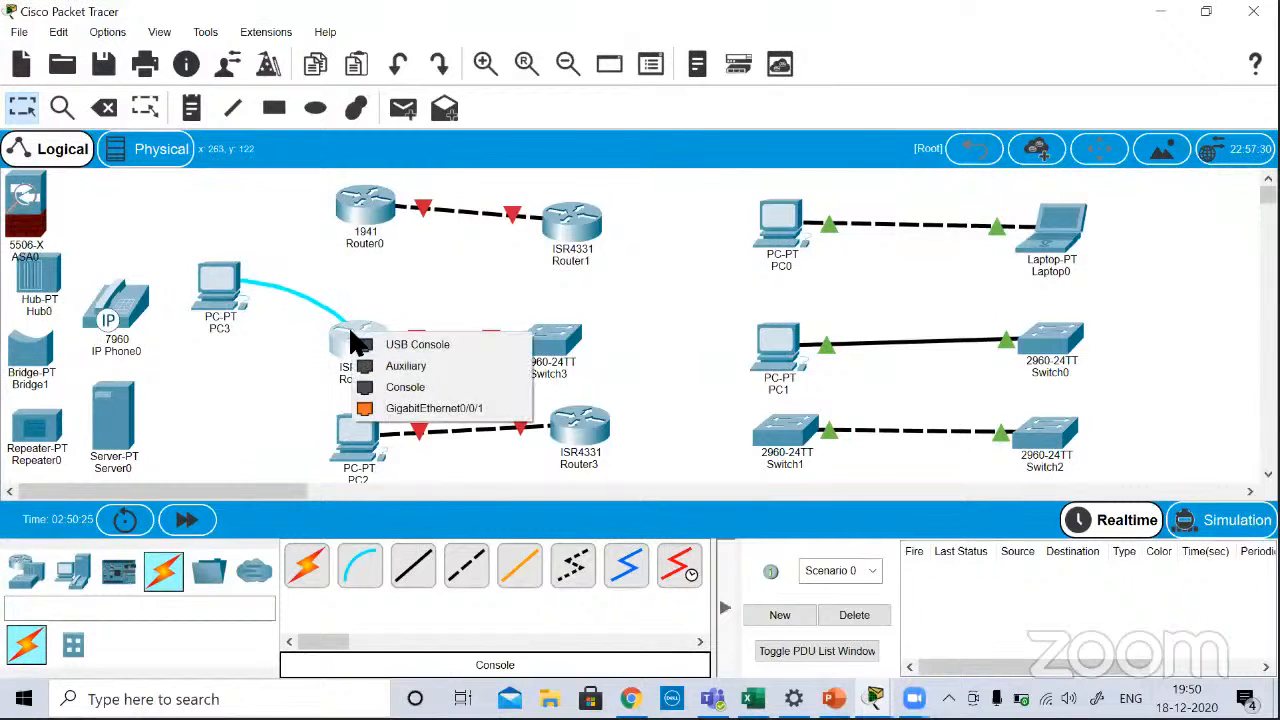
left_click(395, 387)
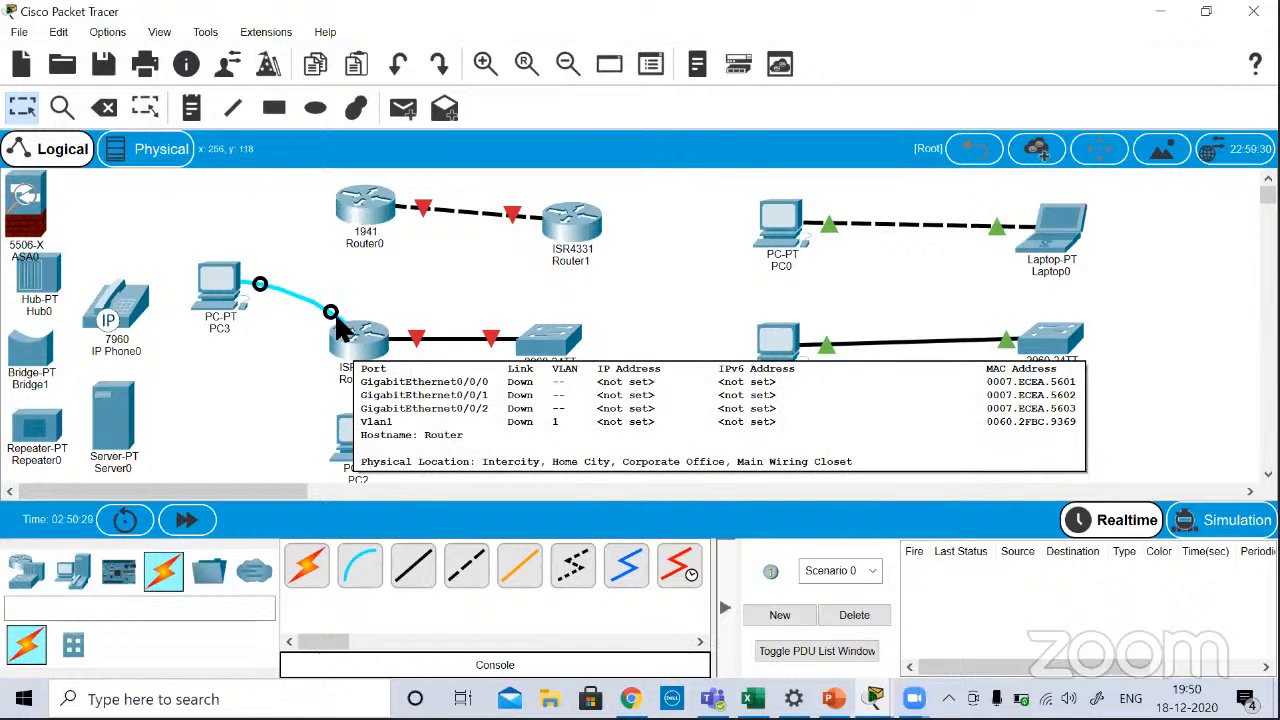
Step: Move the Router2 end of PC3's console cable to Switch3's Console port
left_click_drag(331, 314, 540, 328)
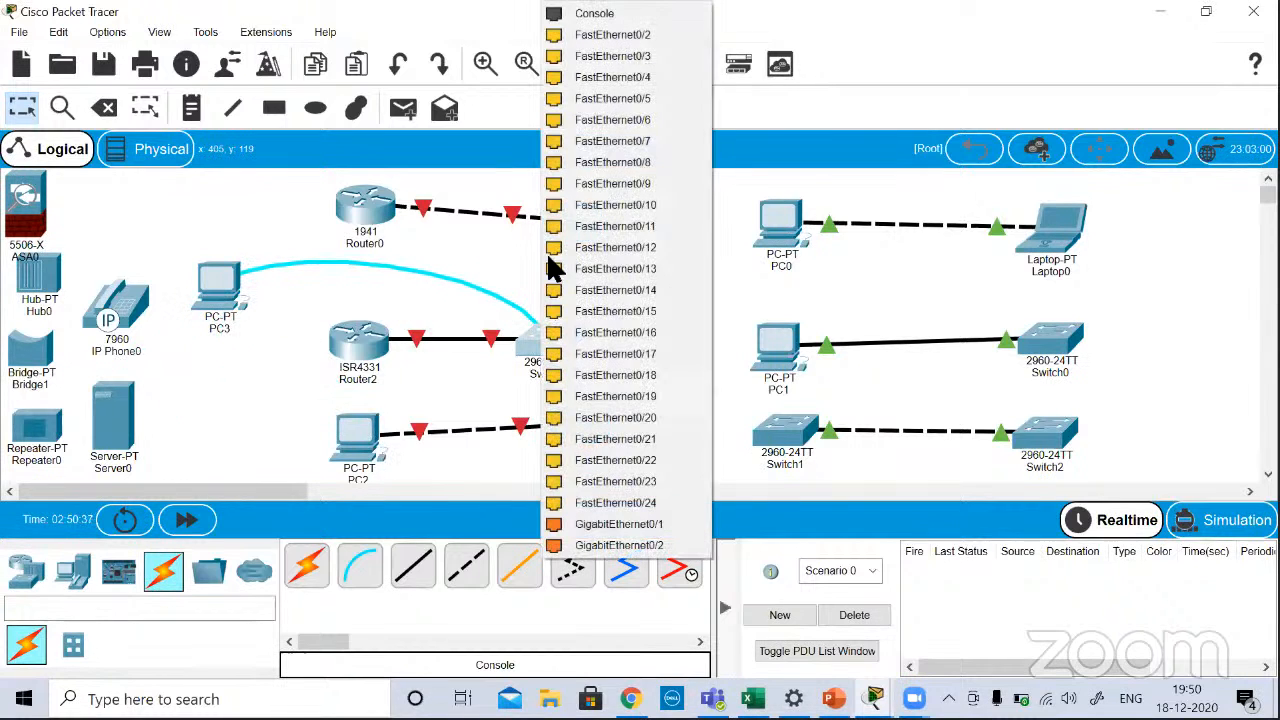
left_click(592, 15)
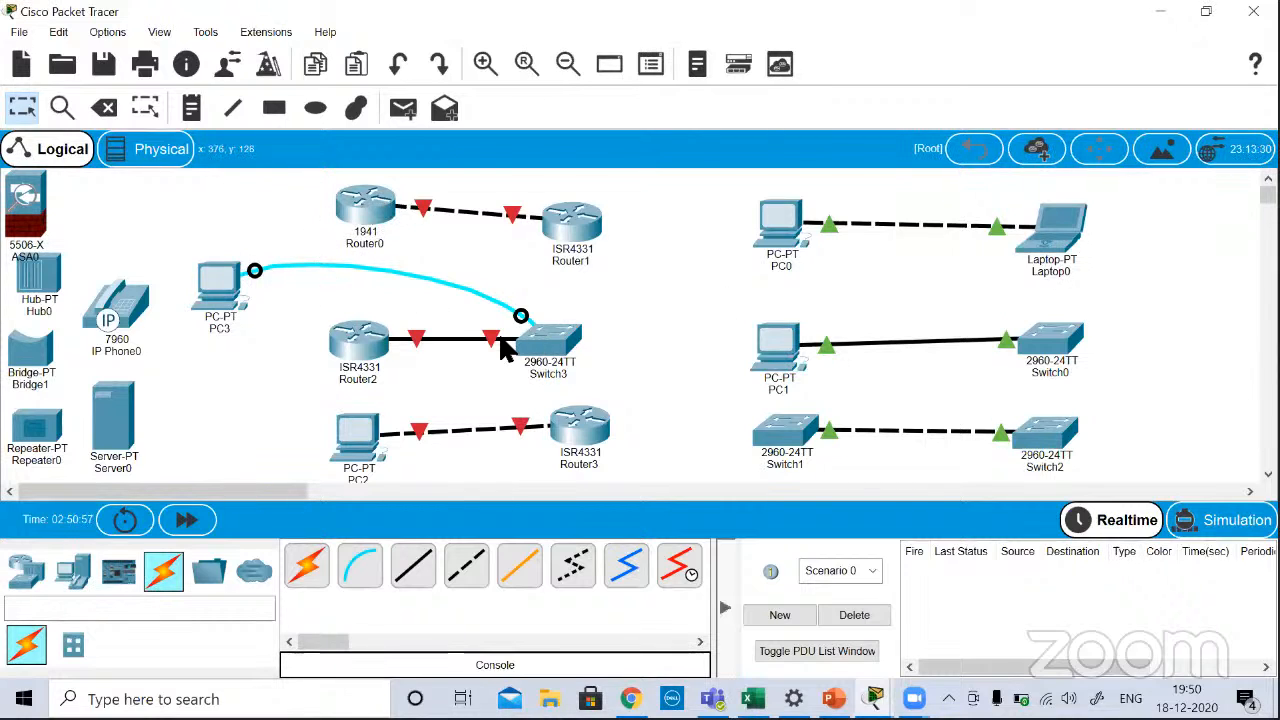
mouse_move(502, 340)
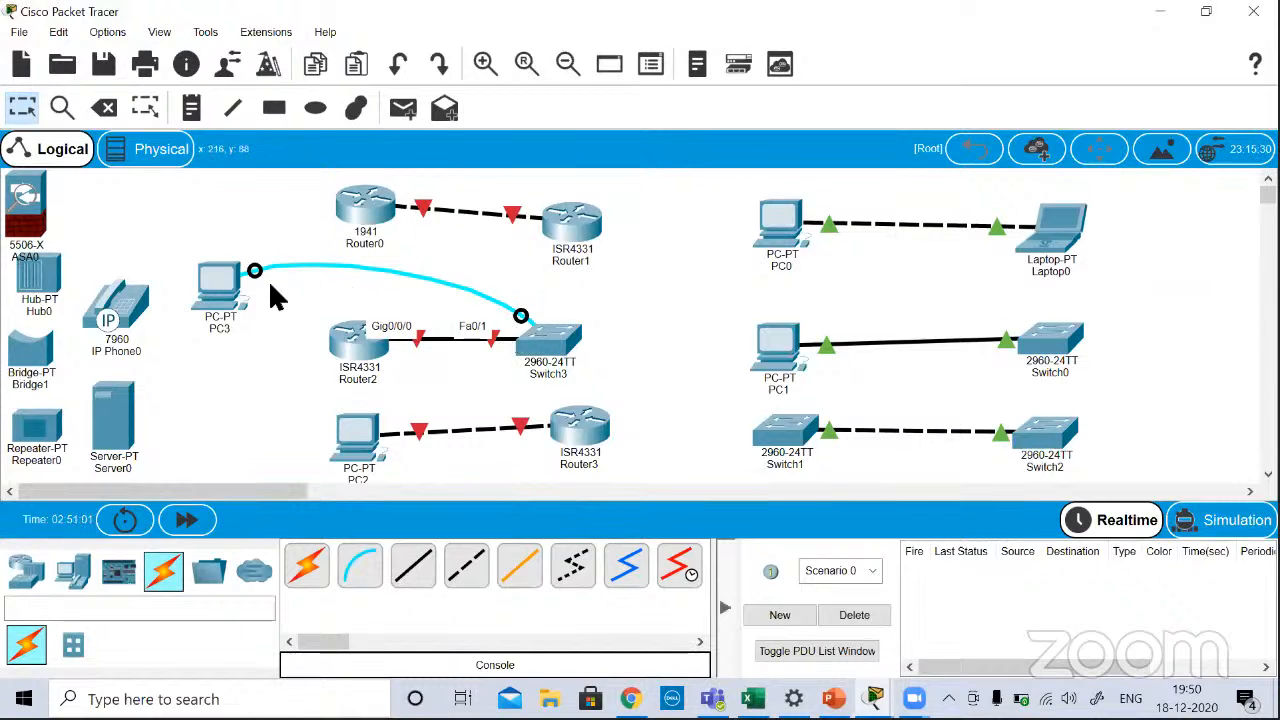
left_click(218, 277)
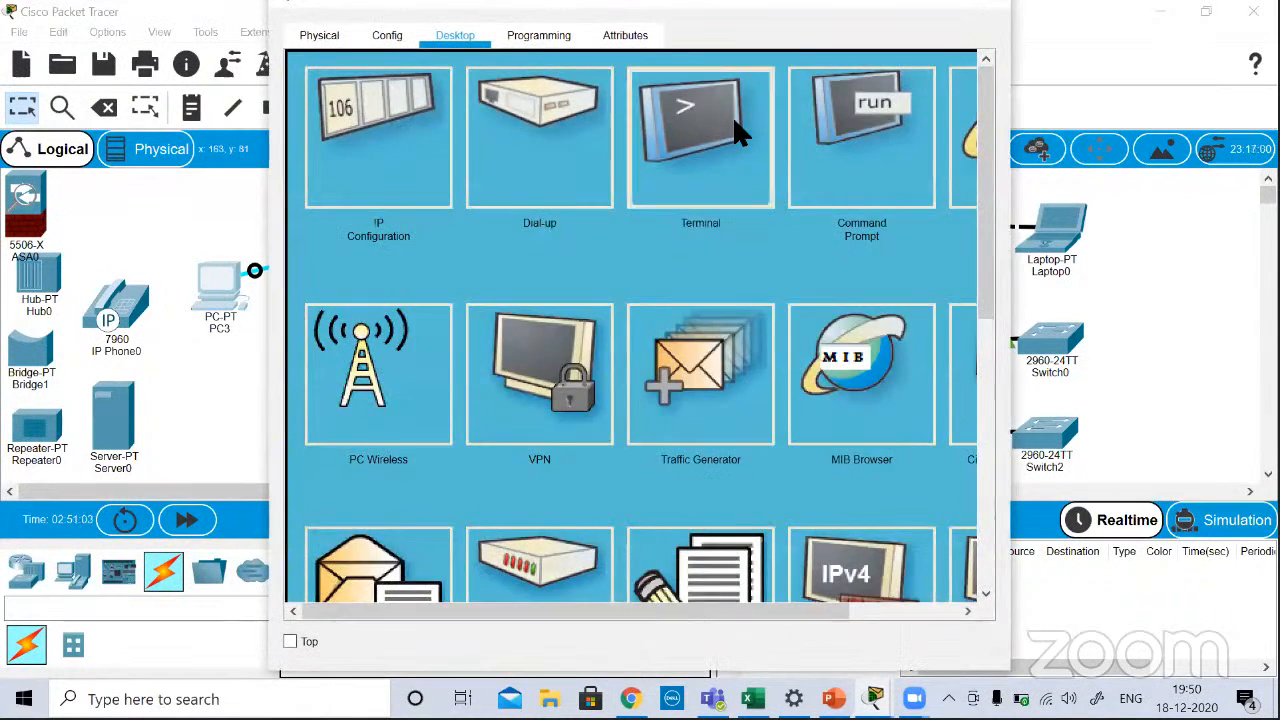
left_click(734, 118)
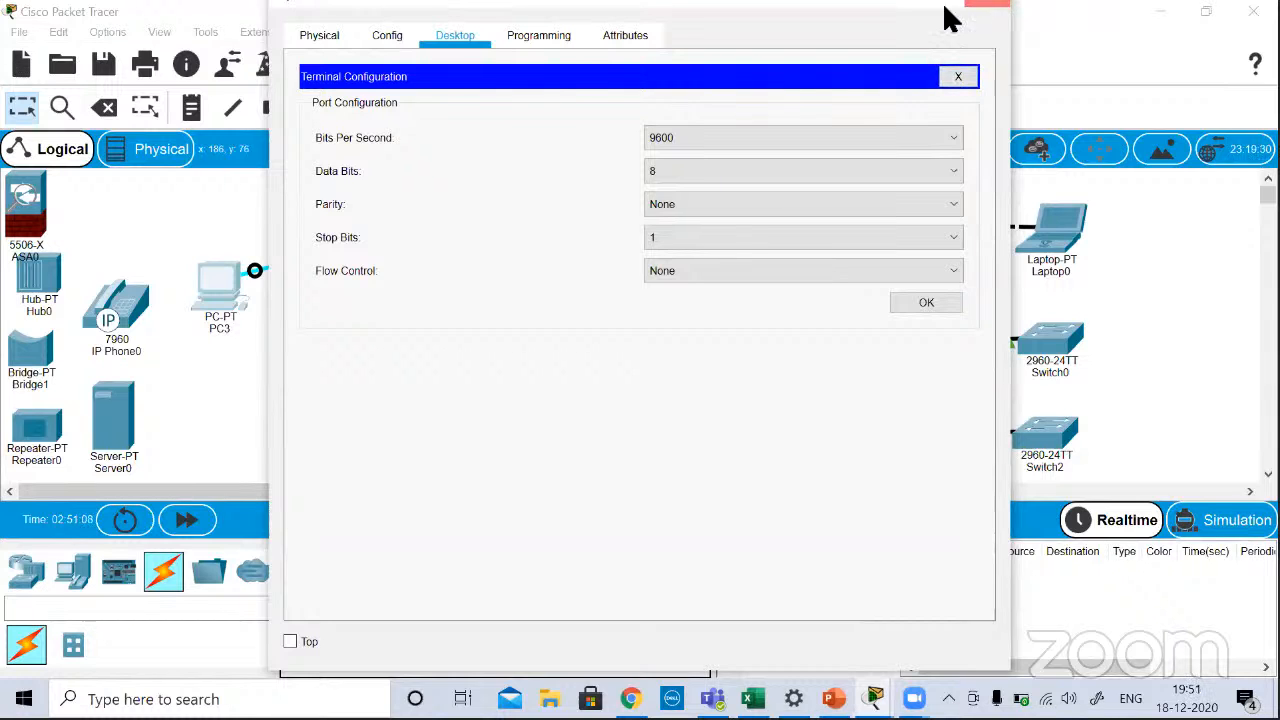
left_click(988, 8)
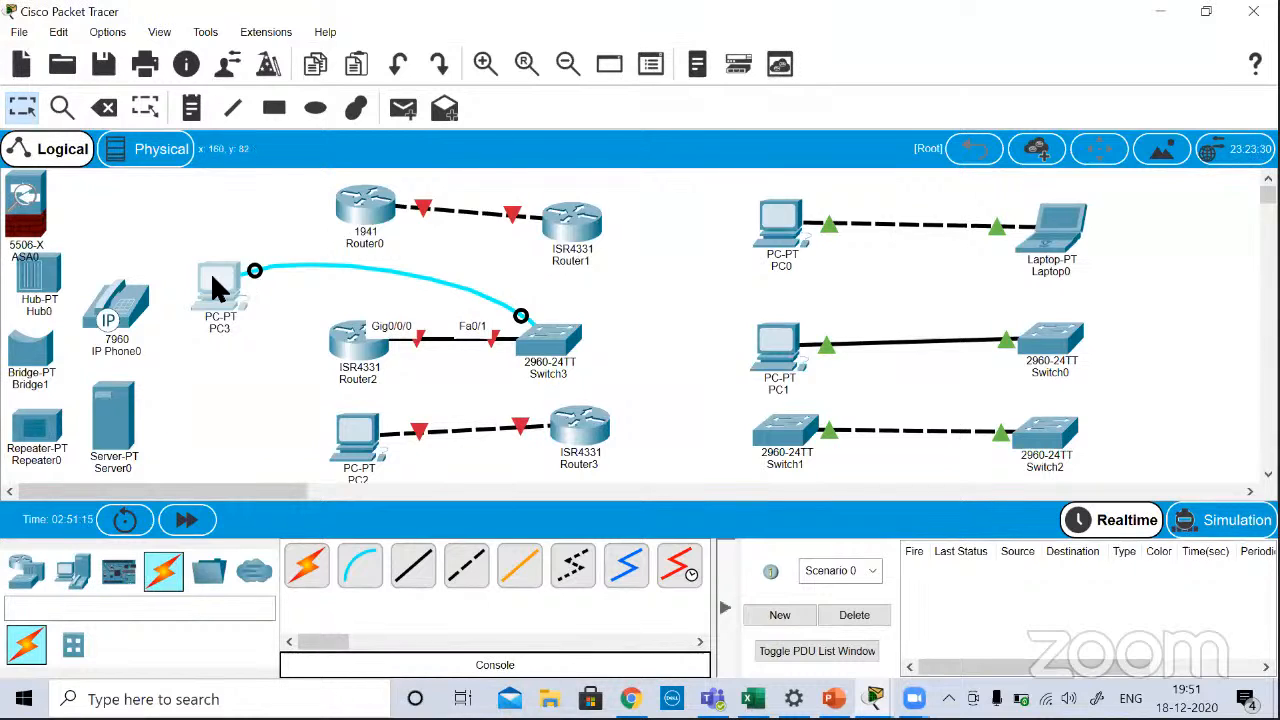
Step: Start PC3's terminal with the 9600 bits per second settings, activate the Switch3 console session, and close the device window
left_click(216, 283)
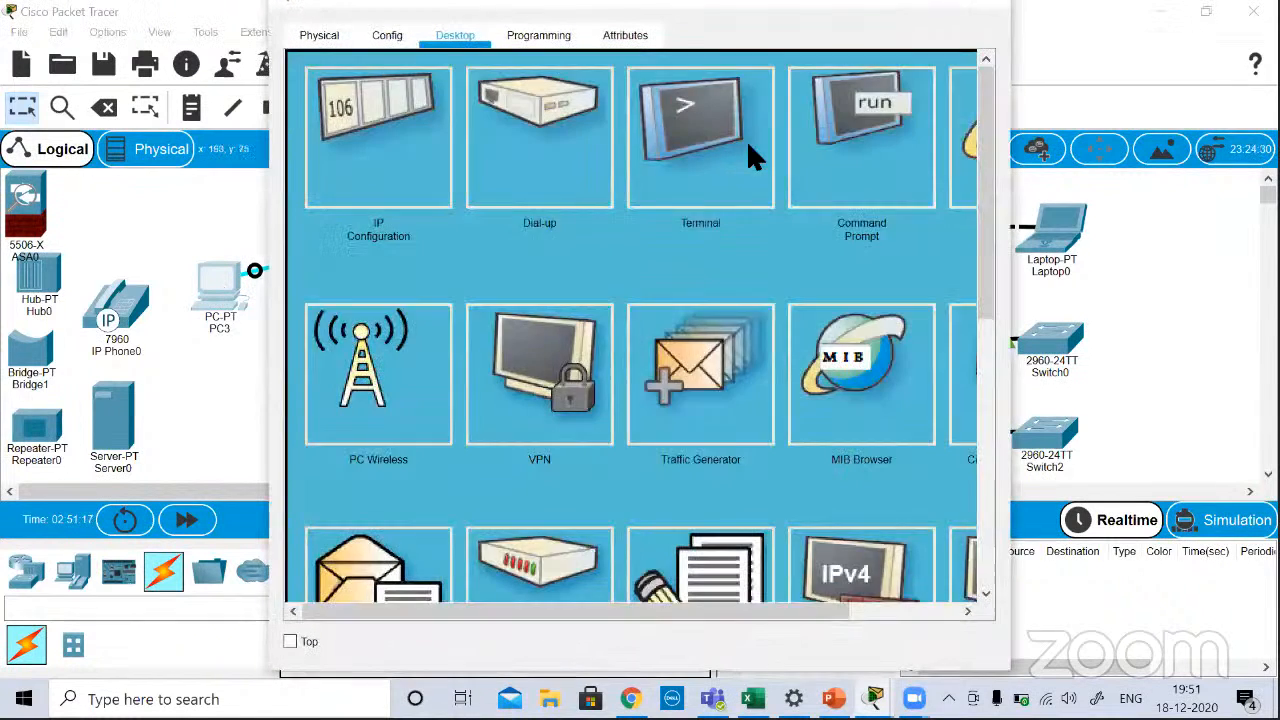
left_click(740, 140)
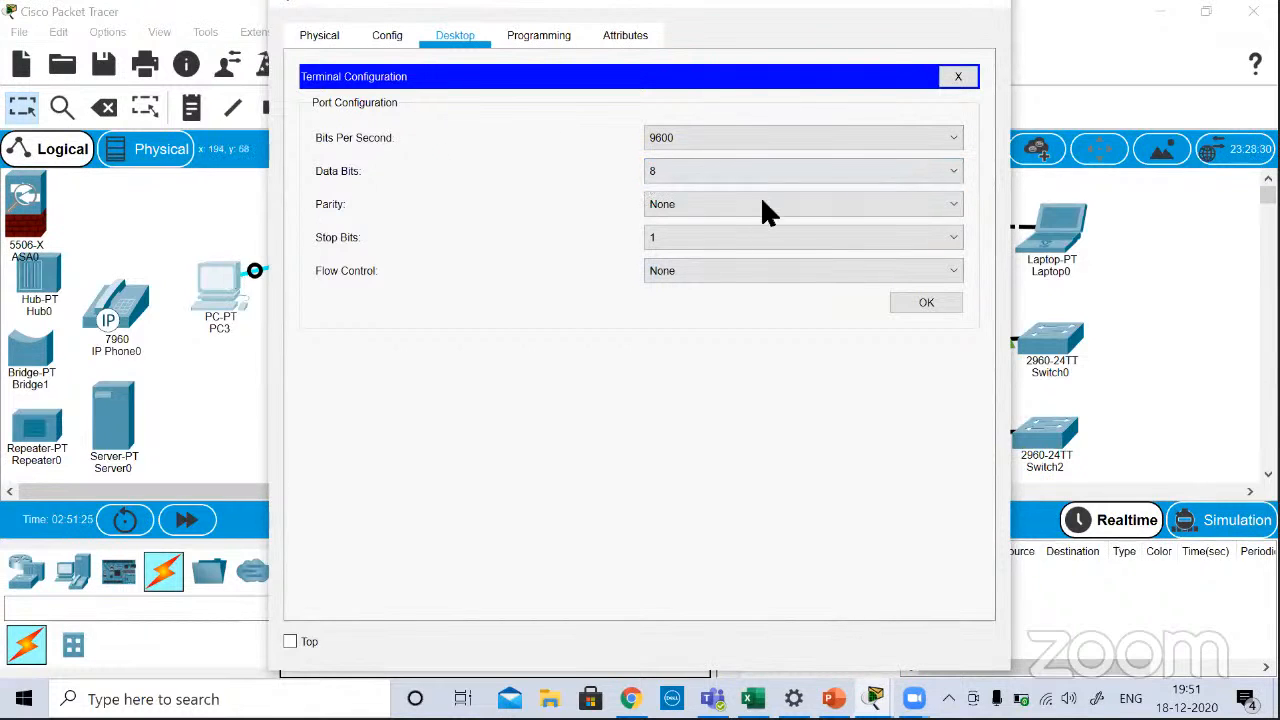
left_click(922, 308)
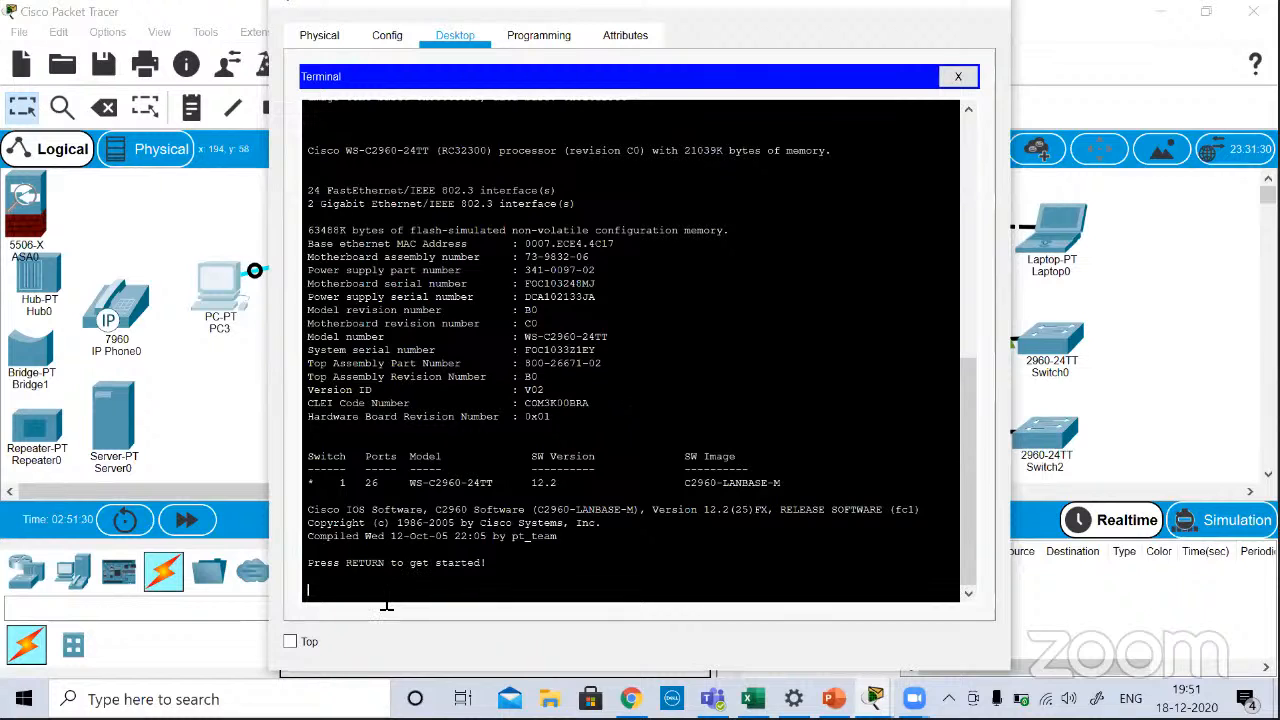
key("Return")
key("Return")
key("Return")
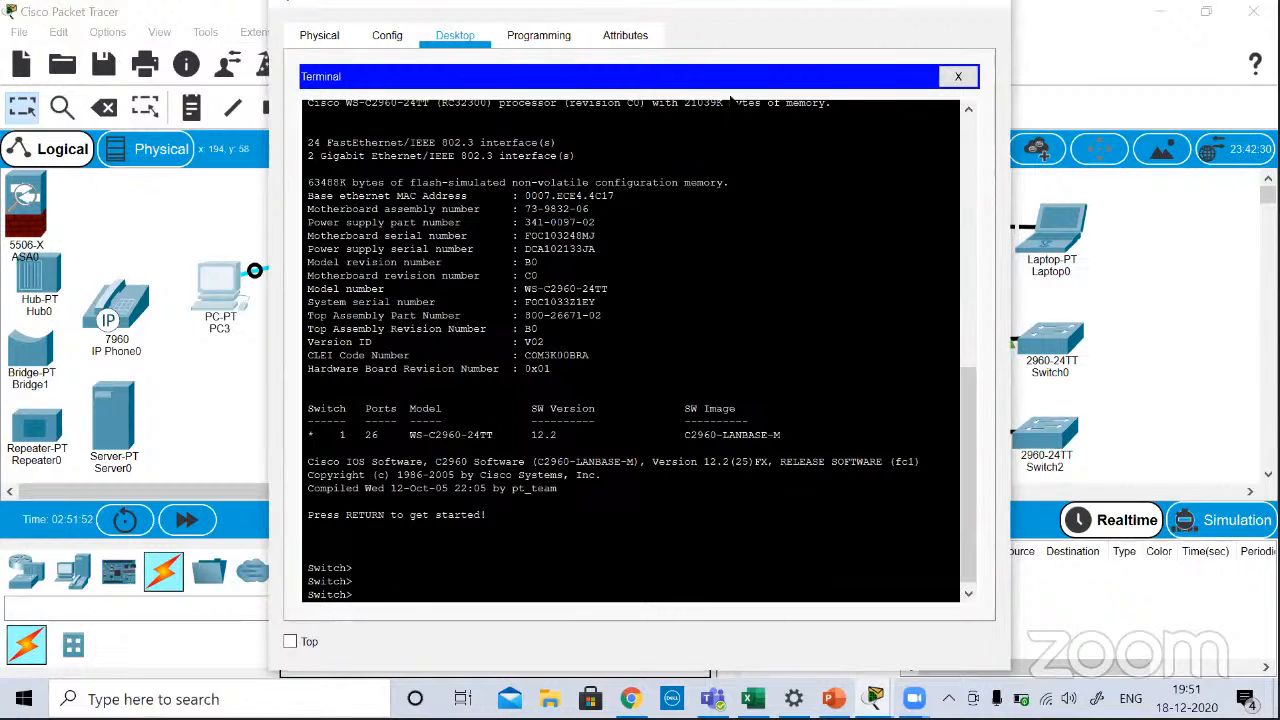
left_click(987, 3)
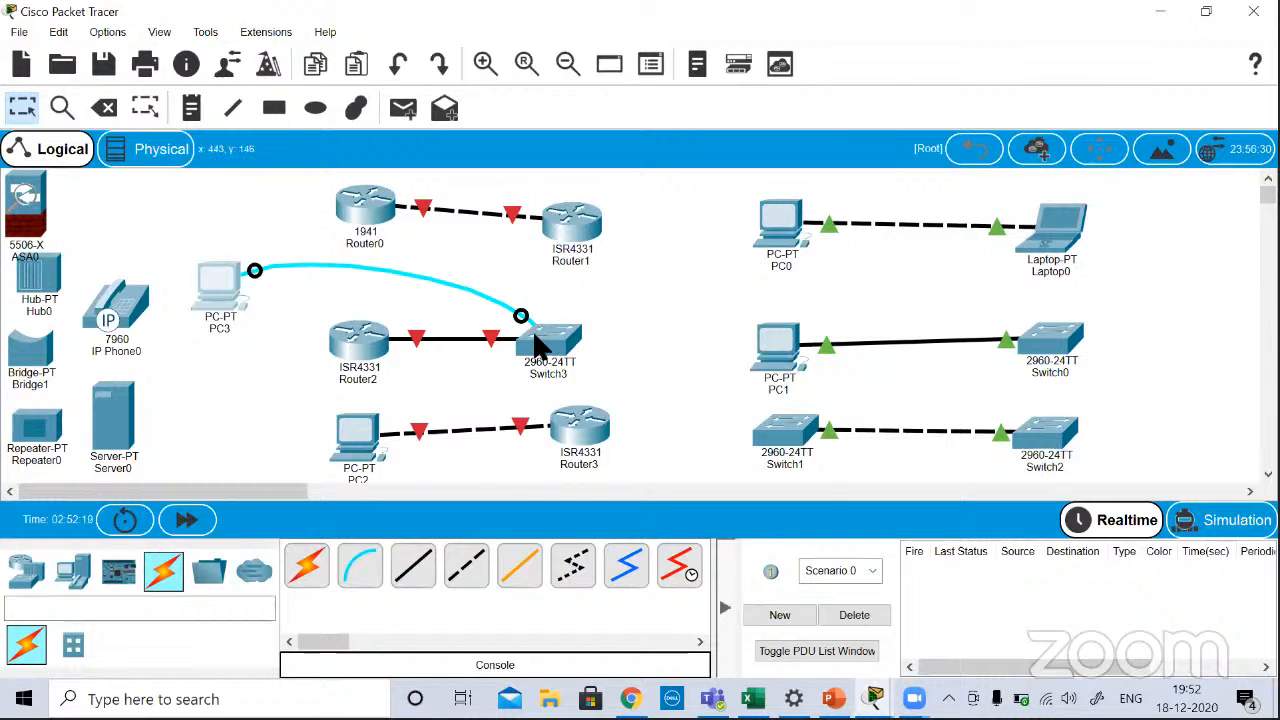
Step: Examine the enlarged physical view of Switch3 across its front panel, from the status lights to the Ethernet ports
mouse_move(537, 343)
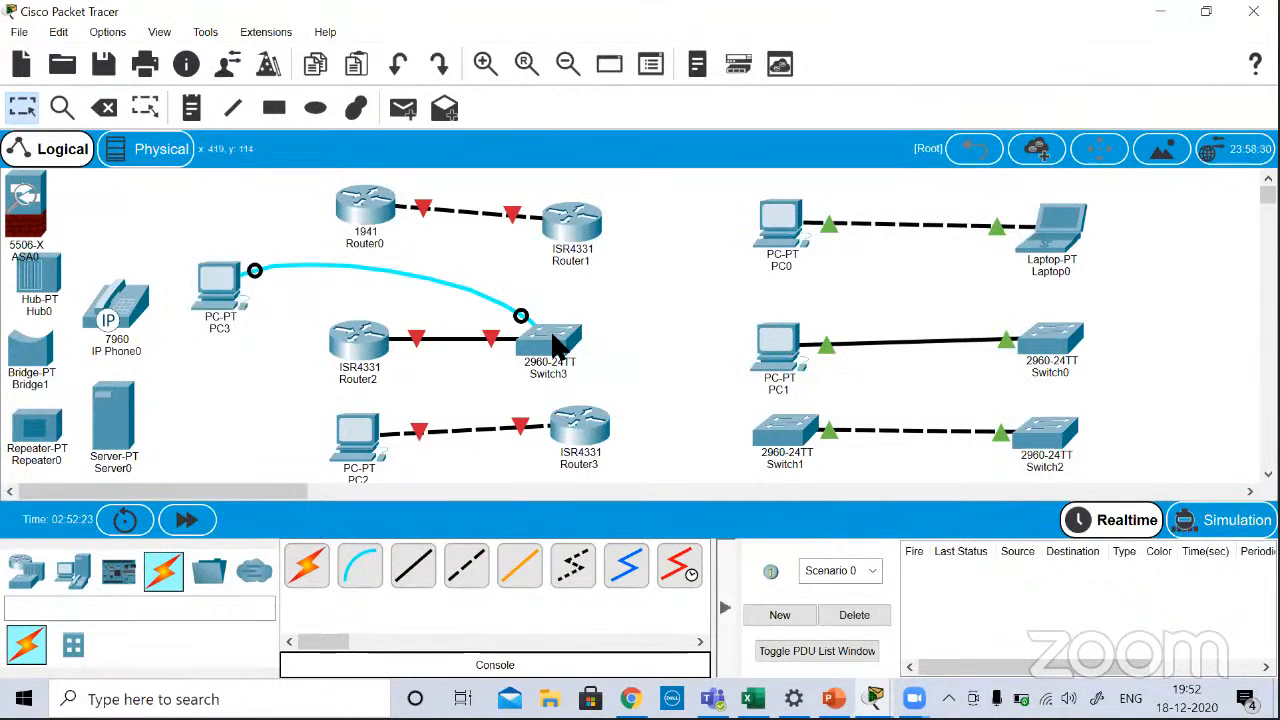
left_click(552, 335)
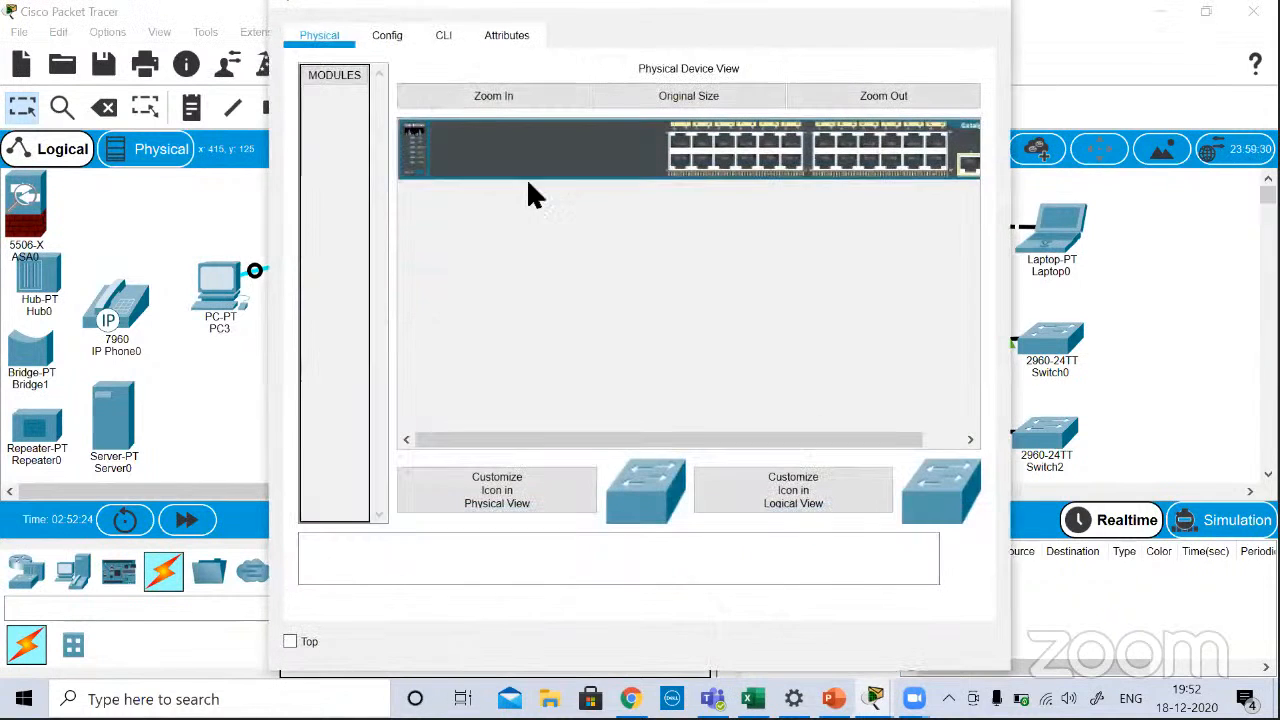
left_click(465, 96)
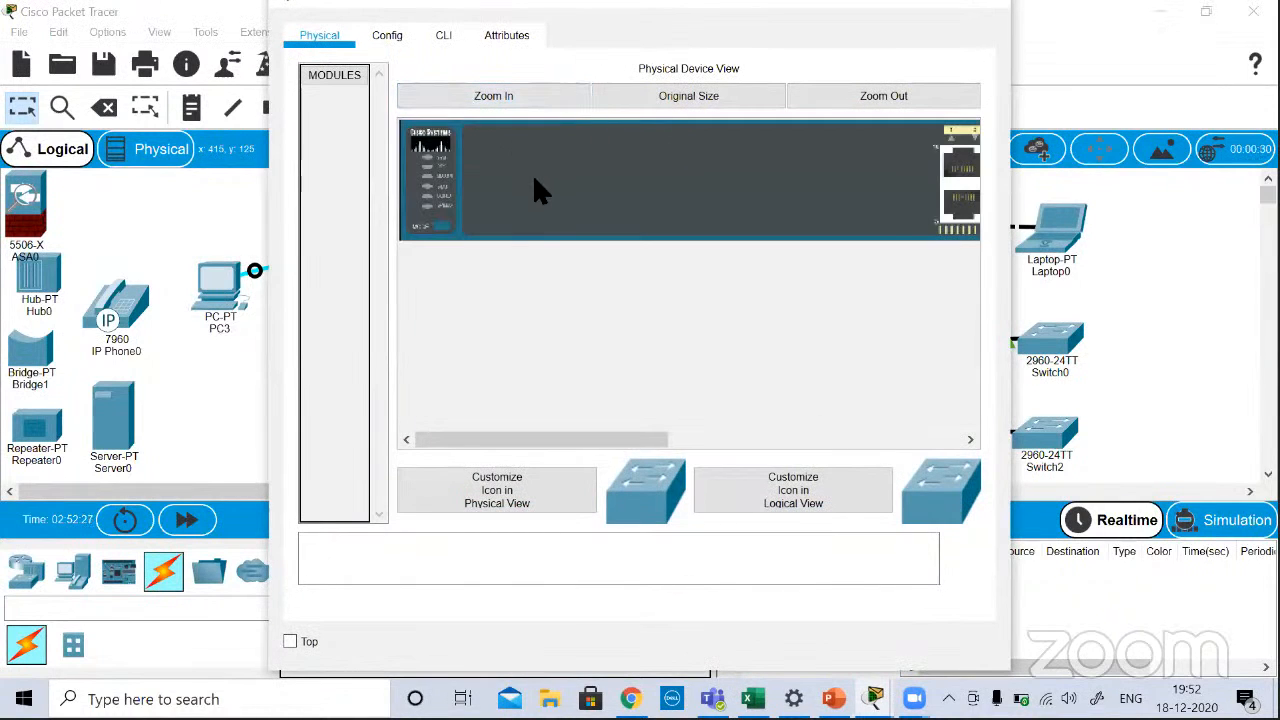
scroll(534, 179, "right", 6)
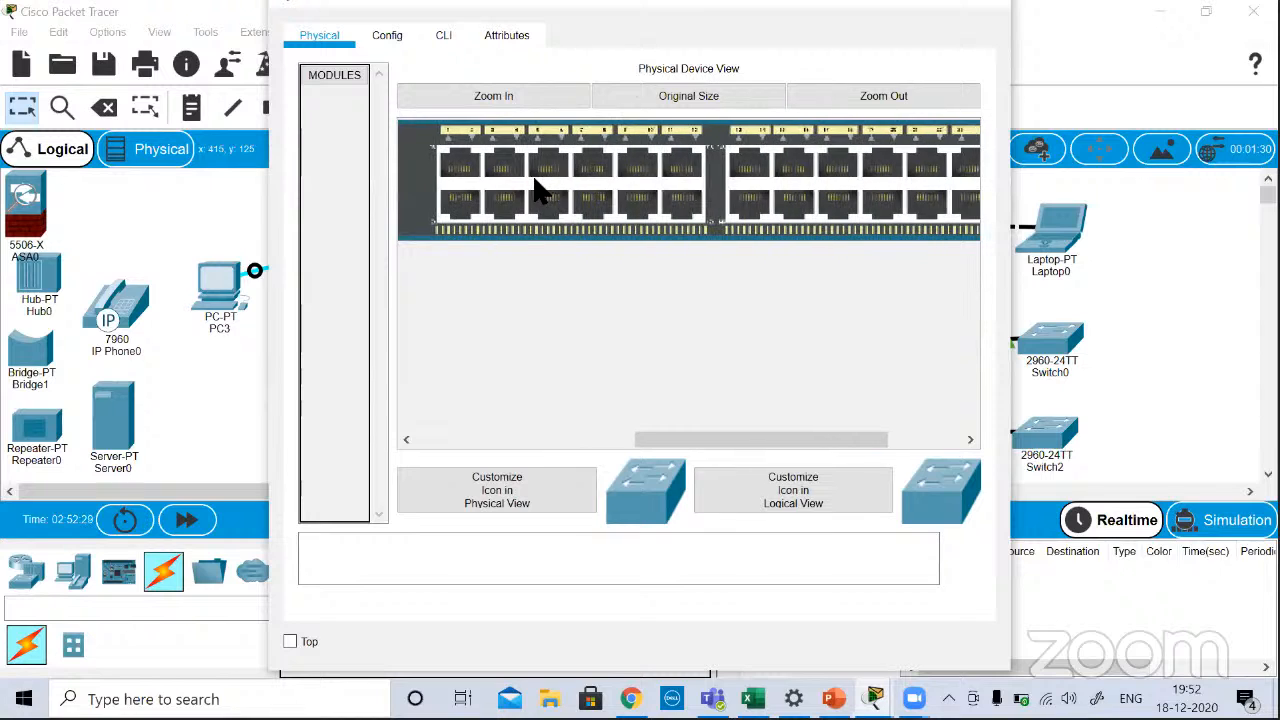
scroll(537, 190, "right", 3)
scroll(537, 190, "left", 8)
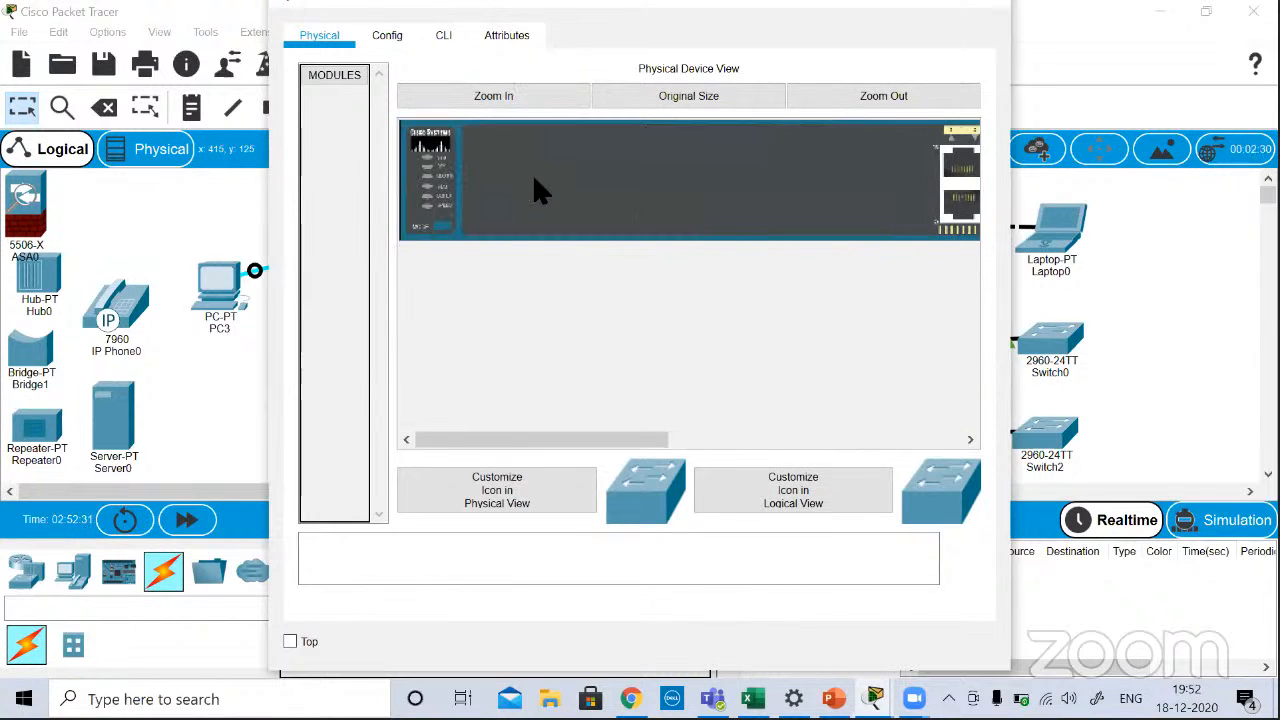
scroll(537, 190, "right", 7)
scroll(537, 190, "left", 4)
scroll(537, 190, "right", 4)
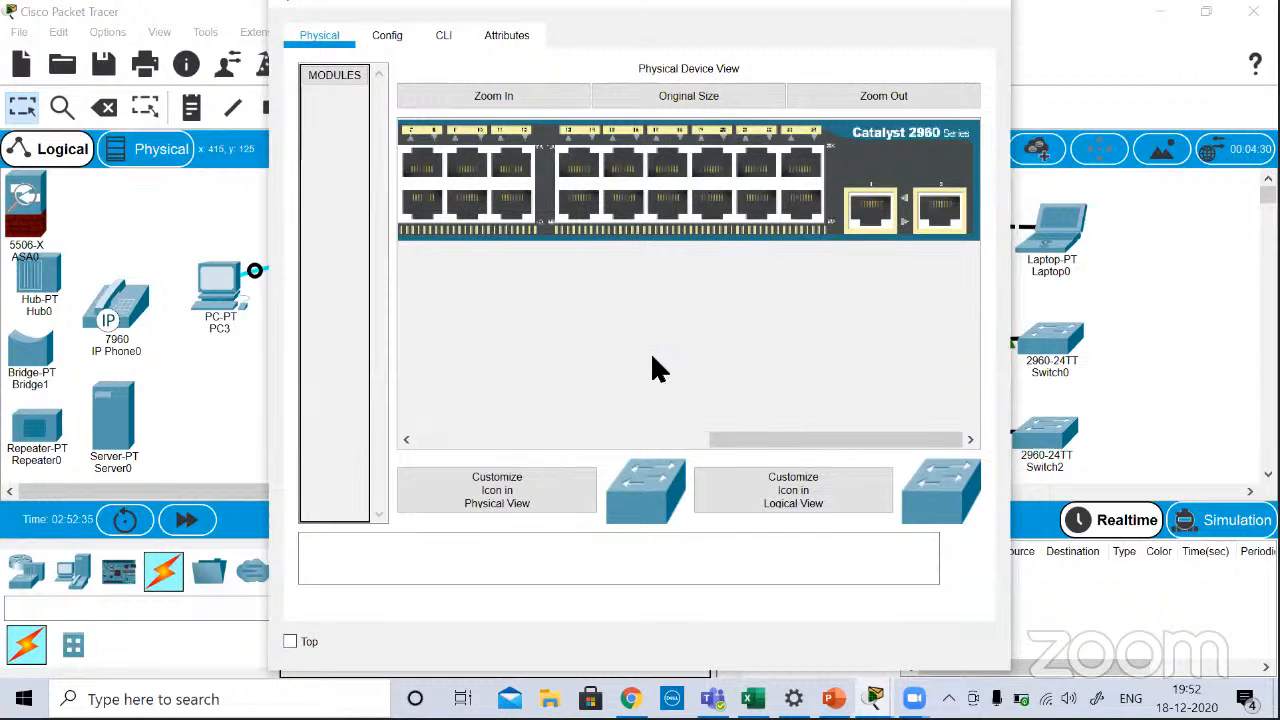
scroll(652, 356, "left", 7)
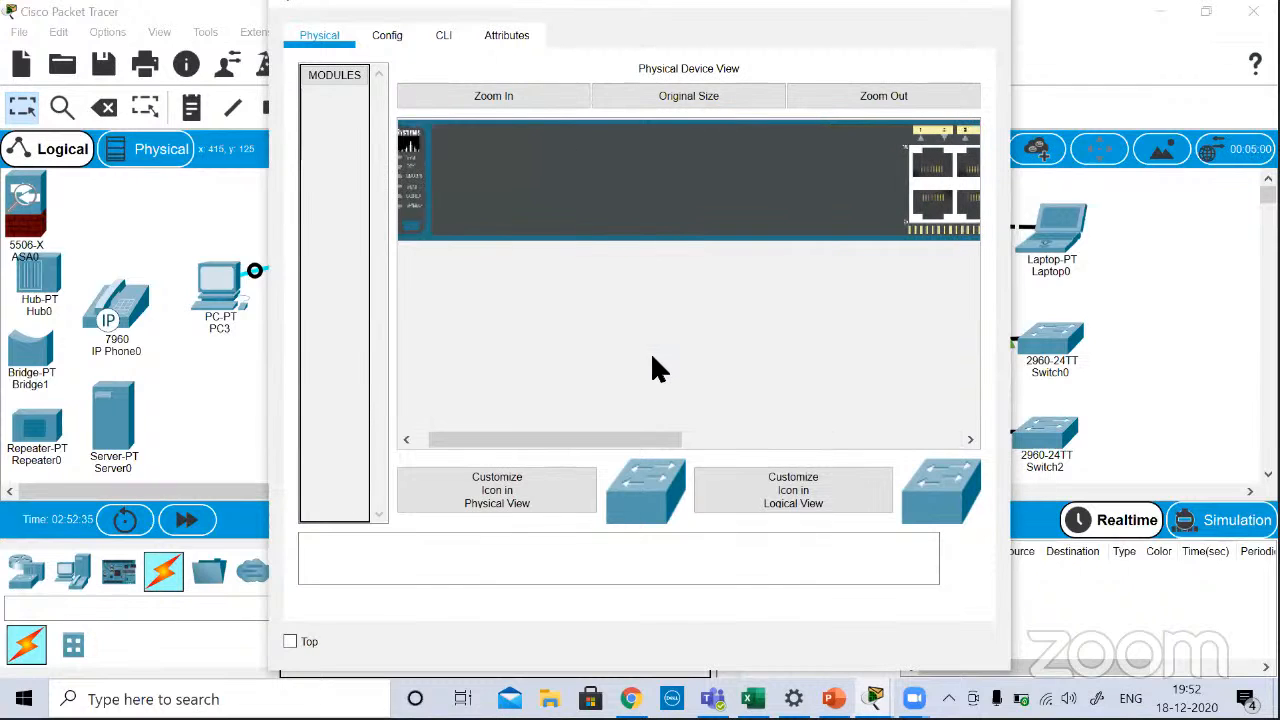
Step: Review the list of FastEthernet and GigabitEthernet interfaces in Switch3's configuration
left_click(386, 36)
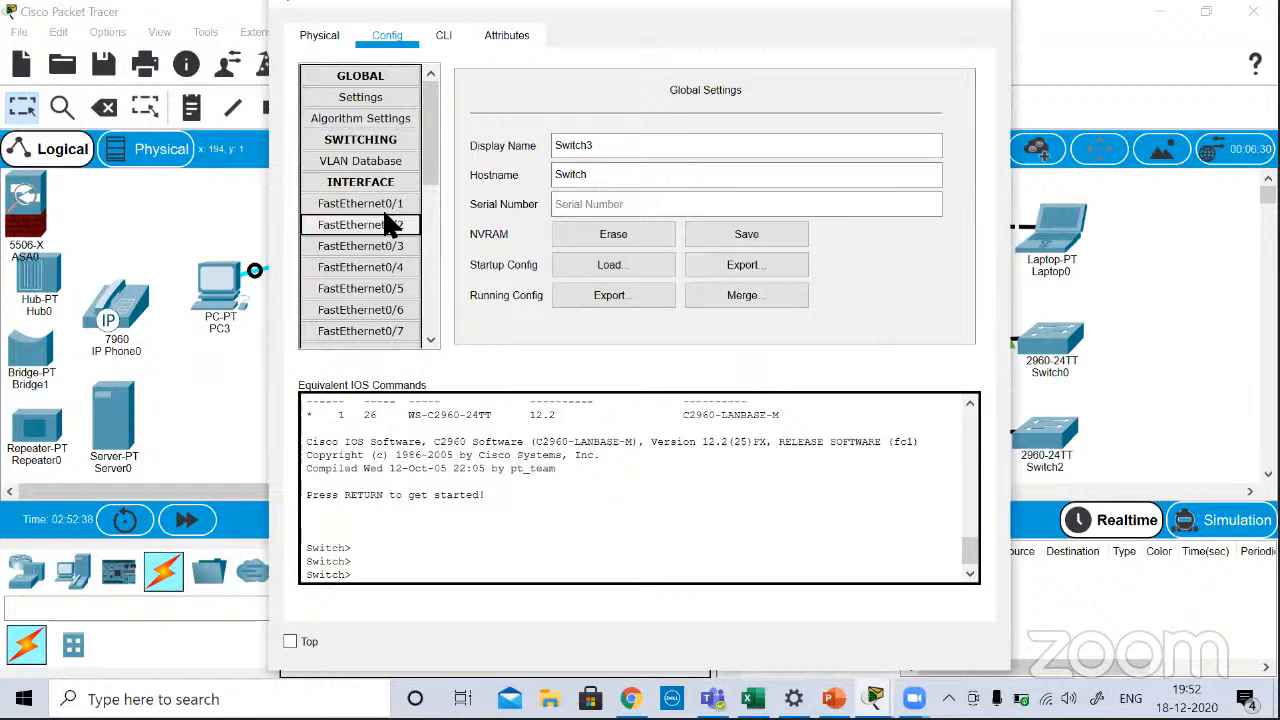
scroll(384, 212, "down", 6)
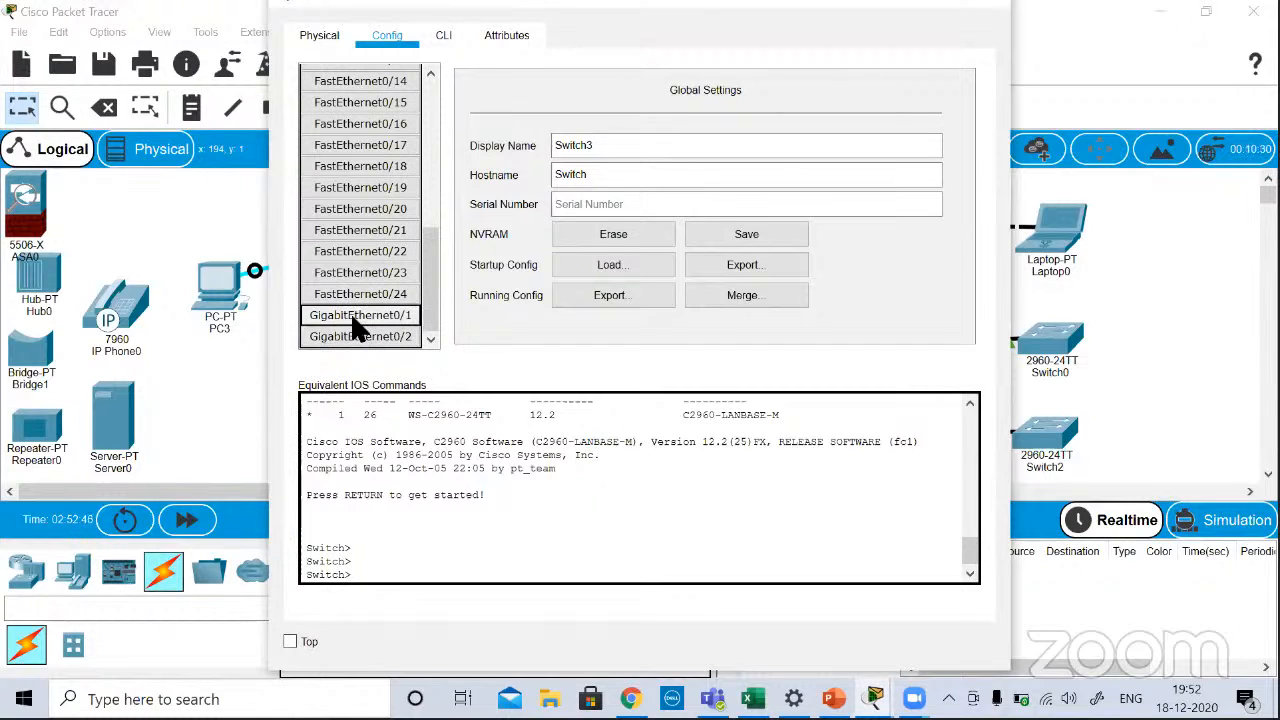
scroll(362, 185, "up", 6)
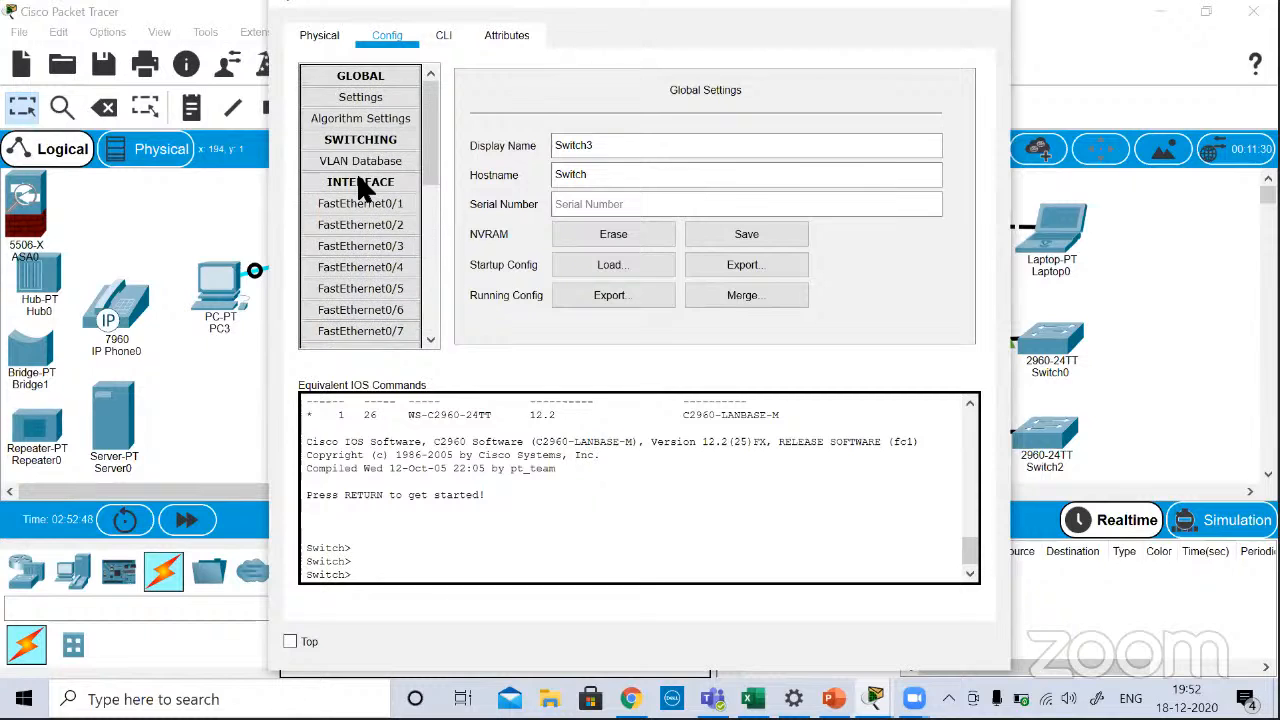
Step: Display the available router models, and open Router2's configuration at the GigabitEthernet0/0/0 interface settings
scroll(334, 252, "down", 6)
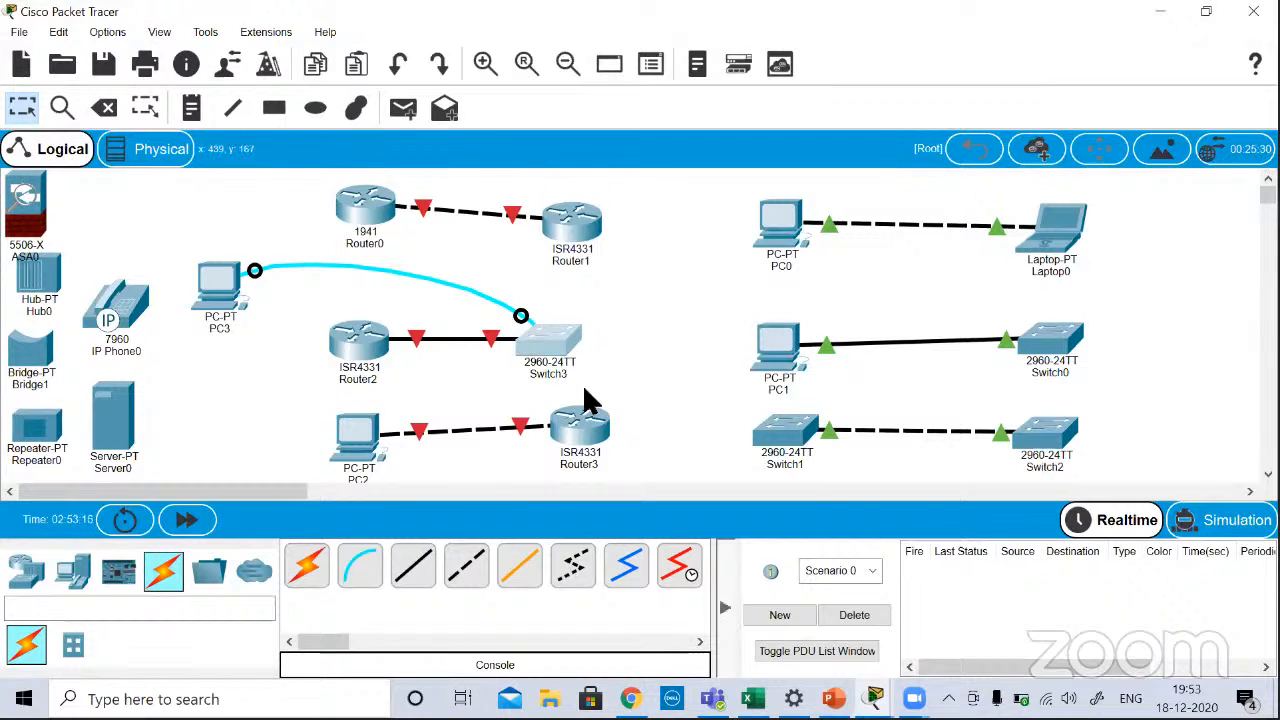
left_click(26, 573)
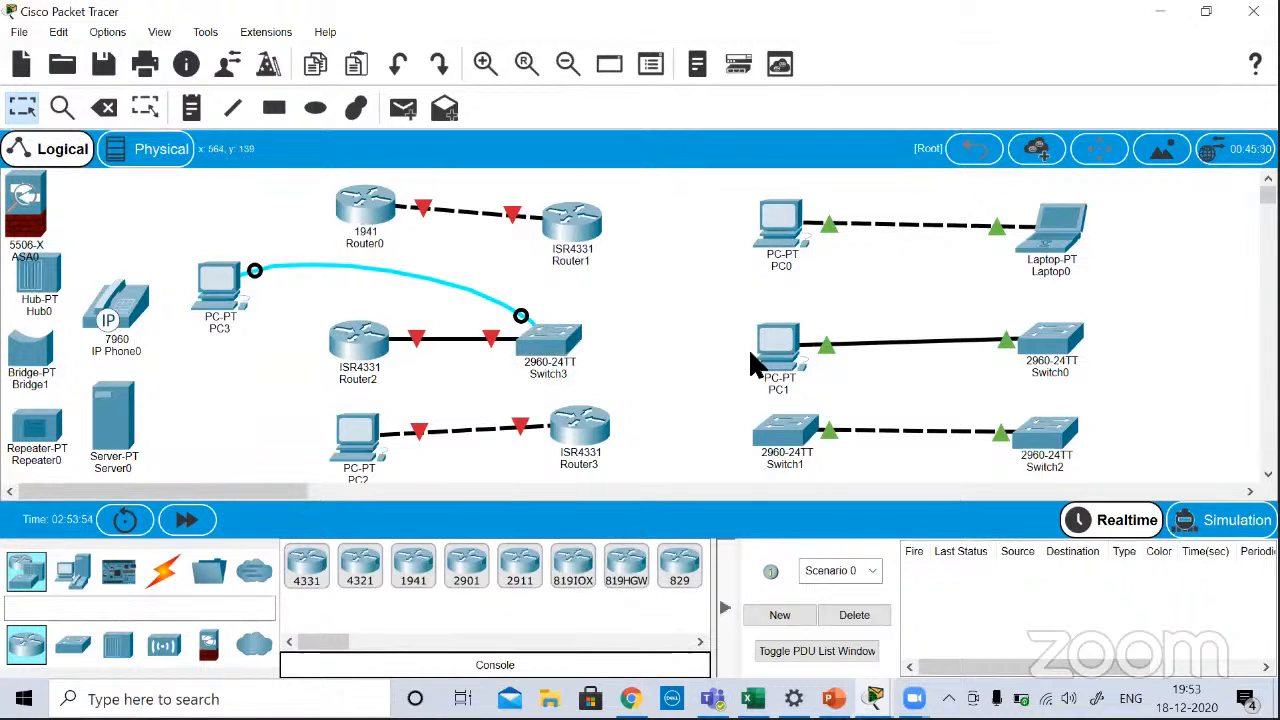
mouse_move(750, 350)
left_click(355, 365)
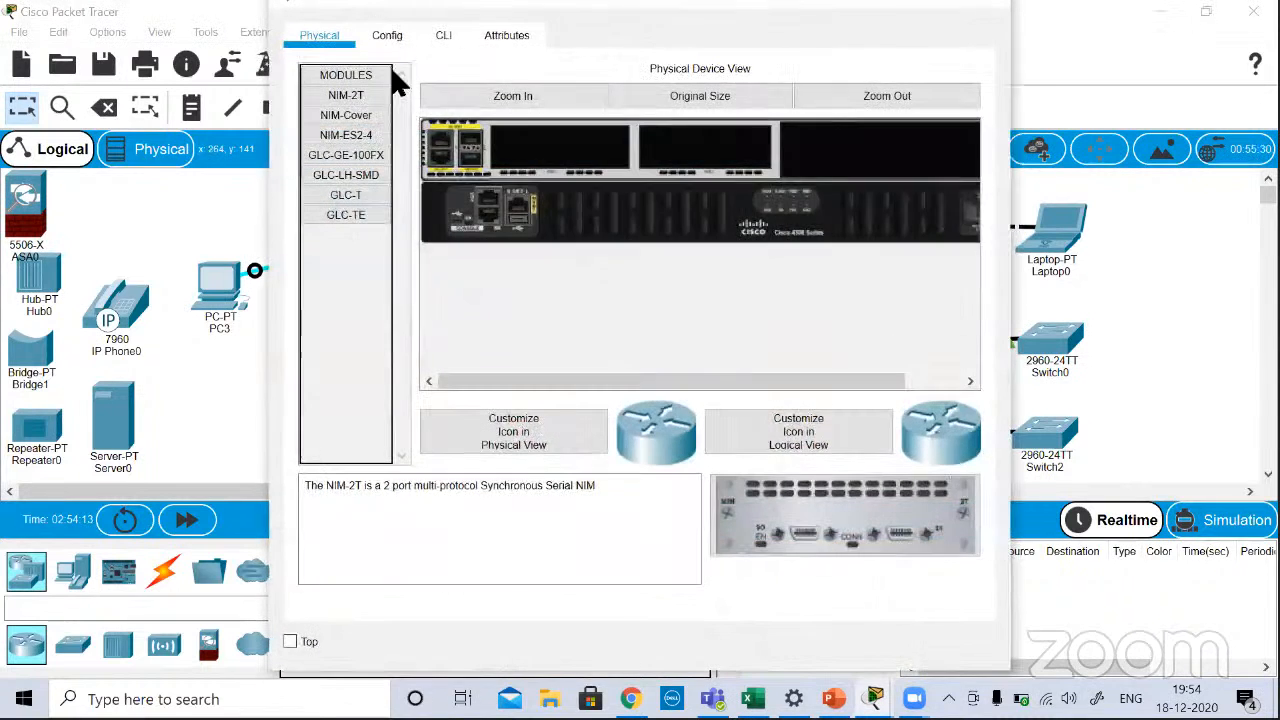
left_click(389, 35)
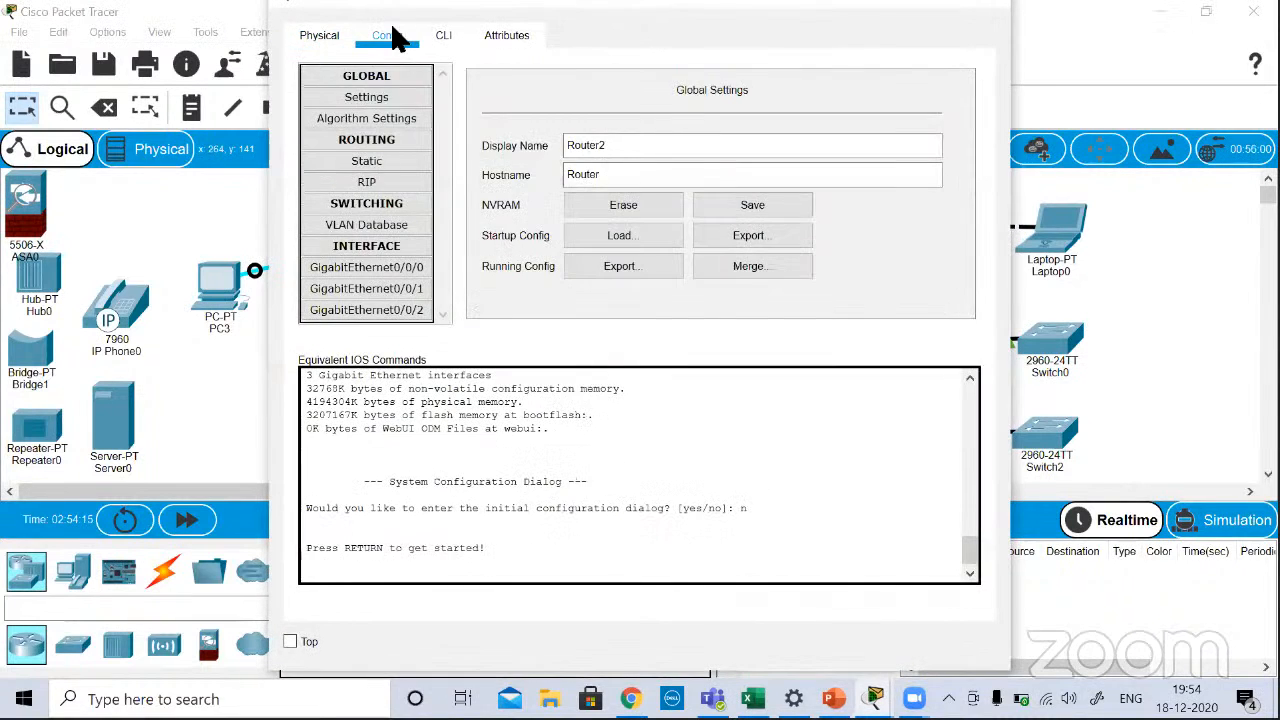
left_click(380, 267)
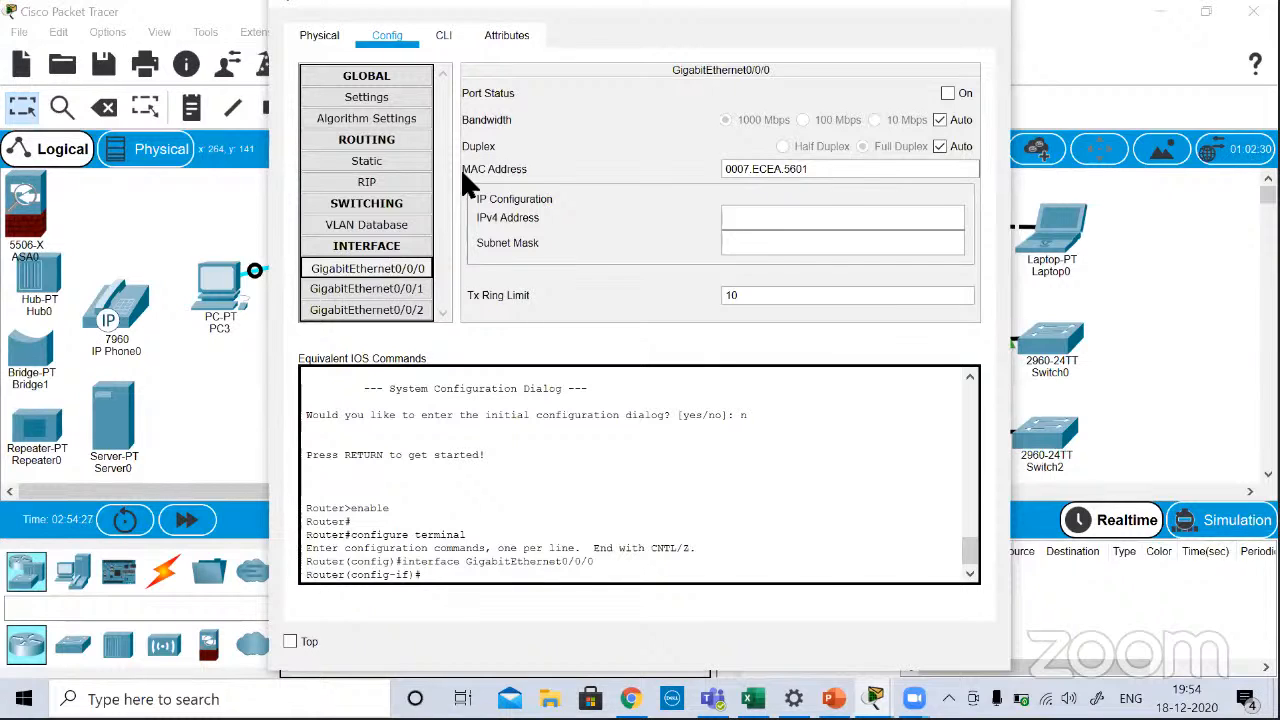
left_click(383, 270)
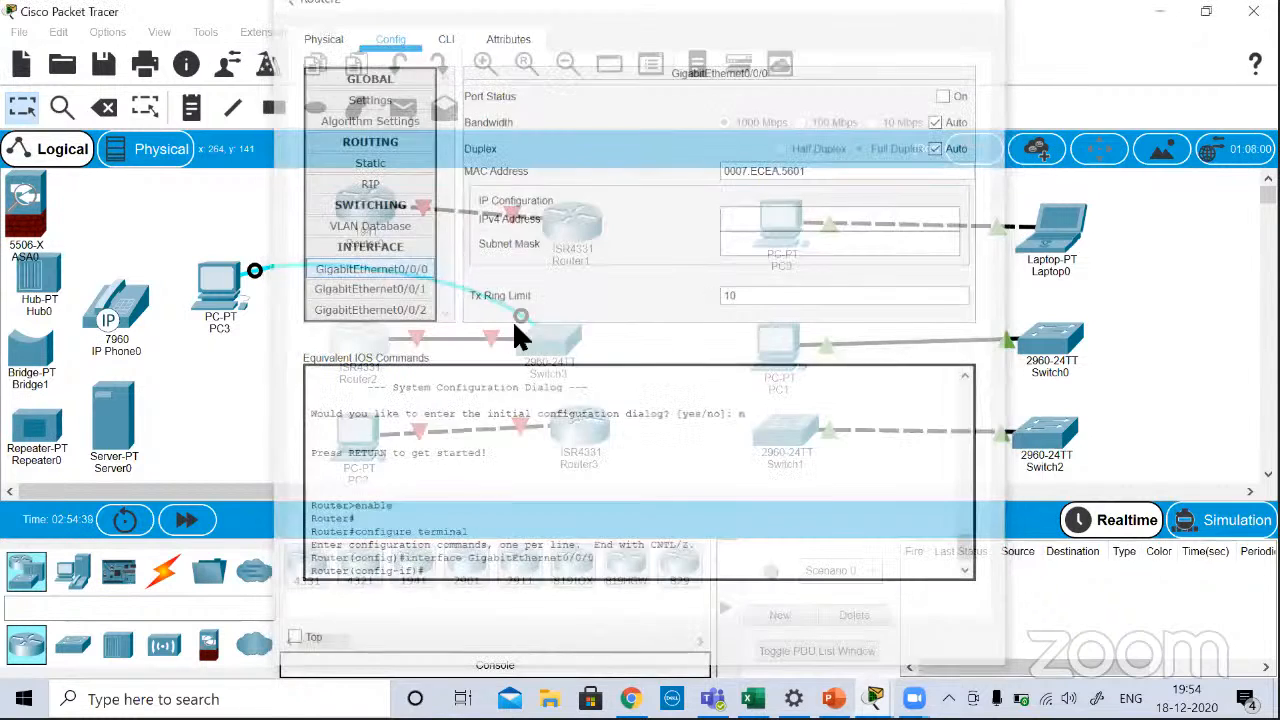
Step: Open Switch3's configuration at the FastEthernet0/1 interface settings
left_click(548, 330)
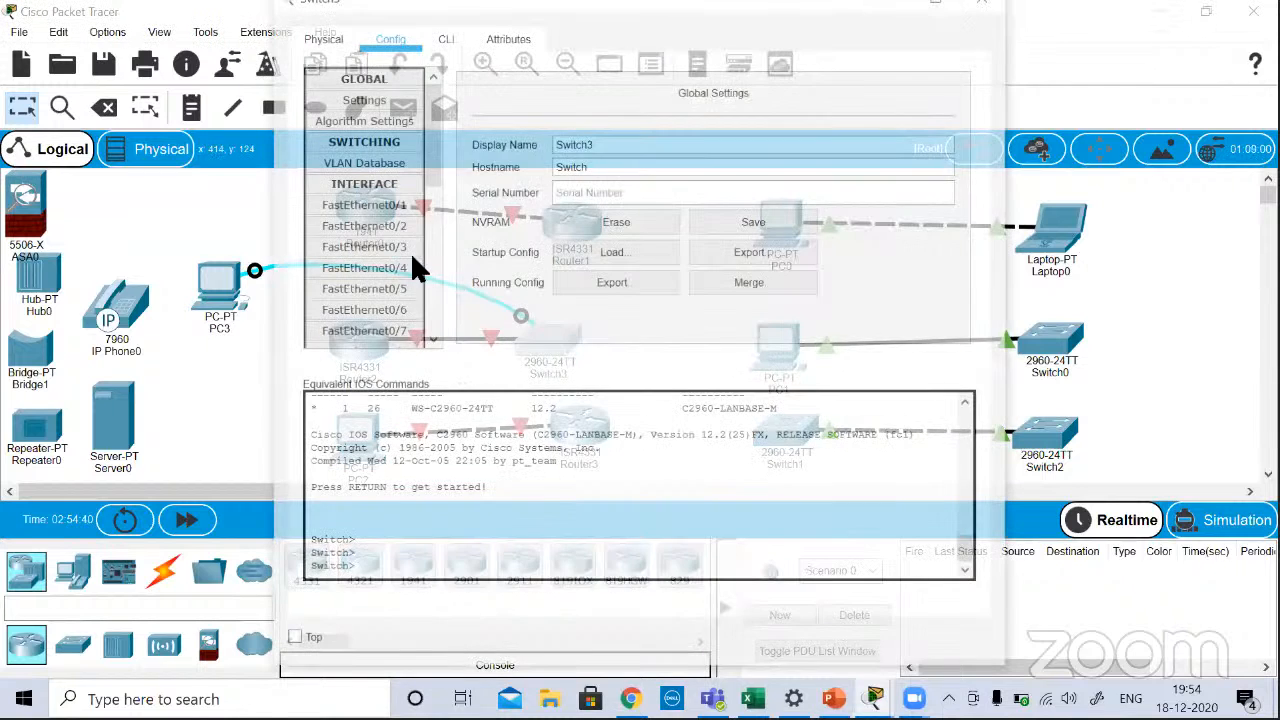
left_click(366, 206)
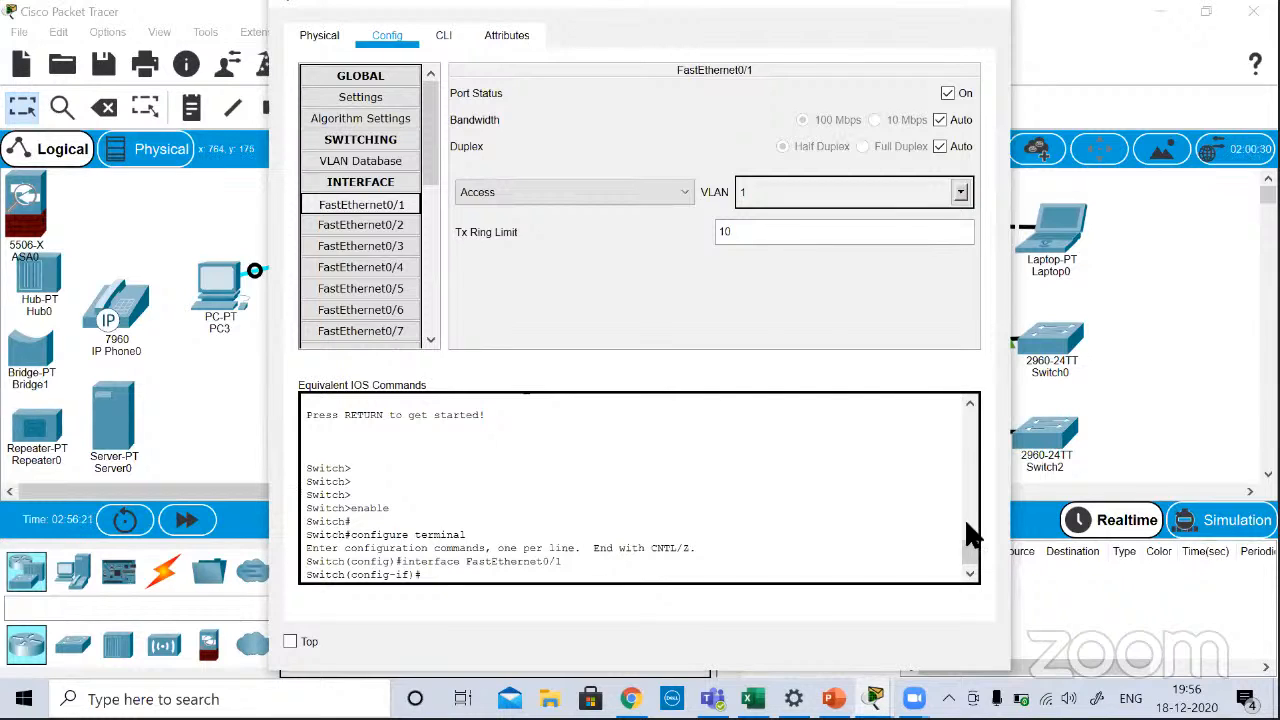
Step: Switch to the CCNA 200-301_Day5 presentation in PowerPoint and advance to the straight-through and crossover wiring slide
mouse_move(834, 699)
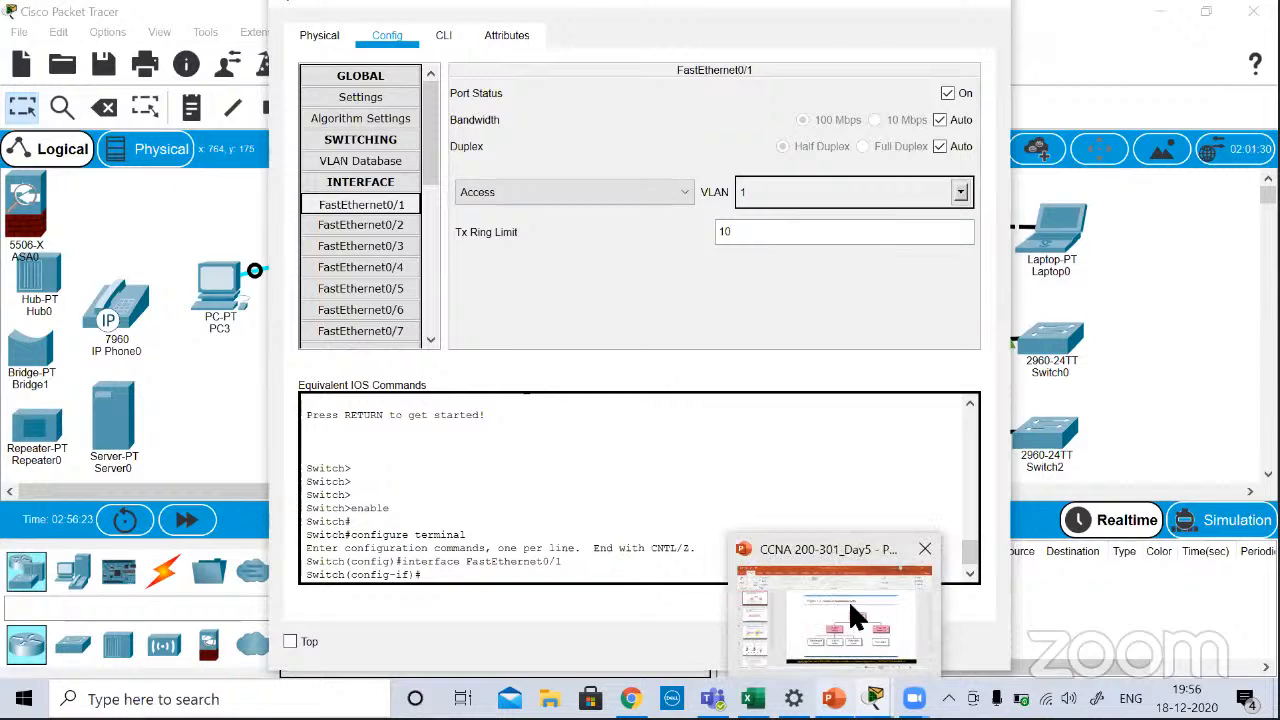
left_click(848, 600)
scroll(820, 420, "down", 3)
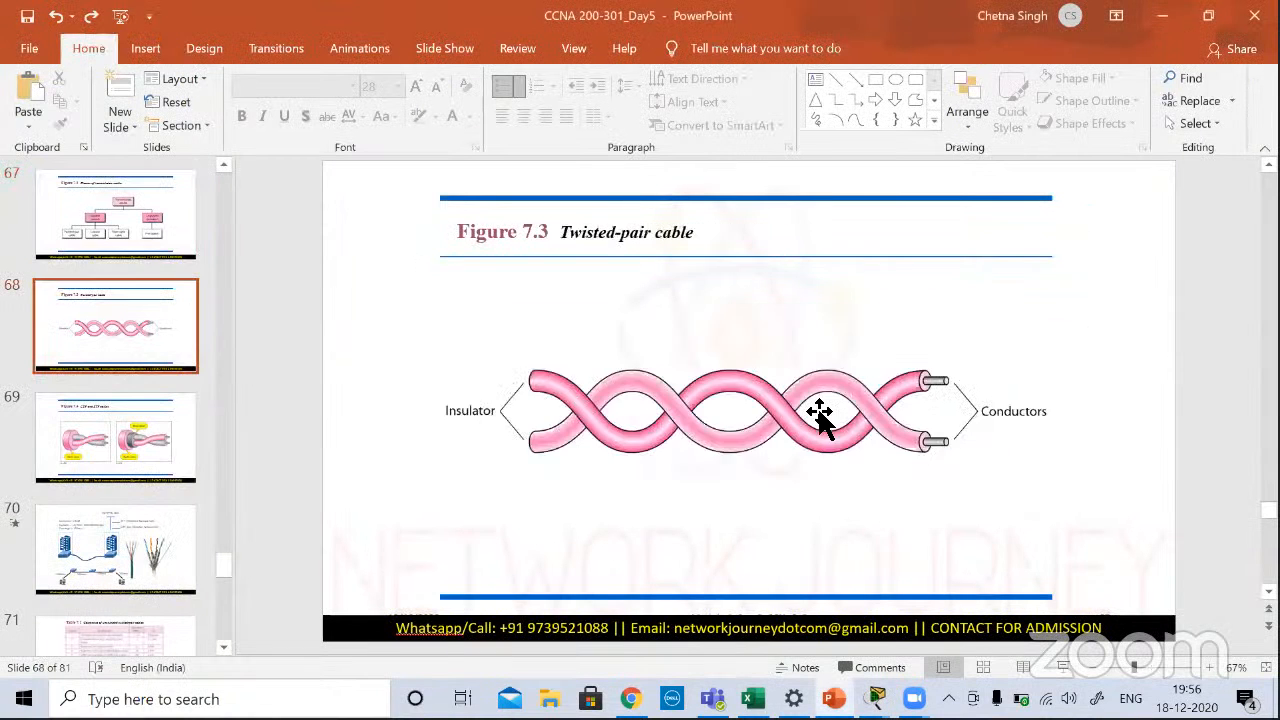
scroll(818, 420, "down", 8)
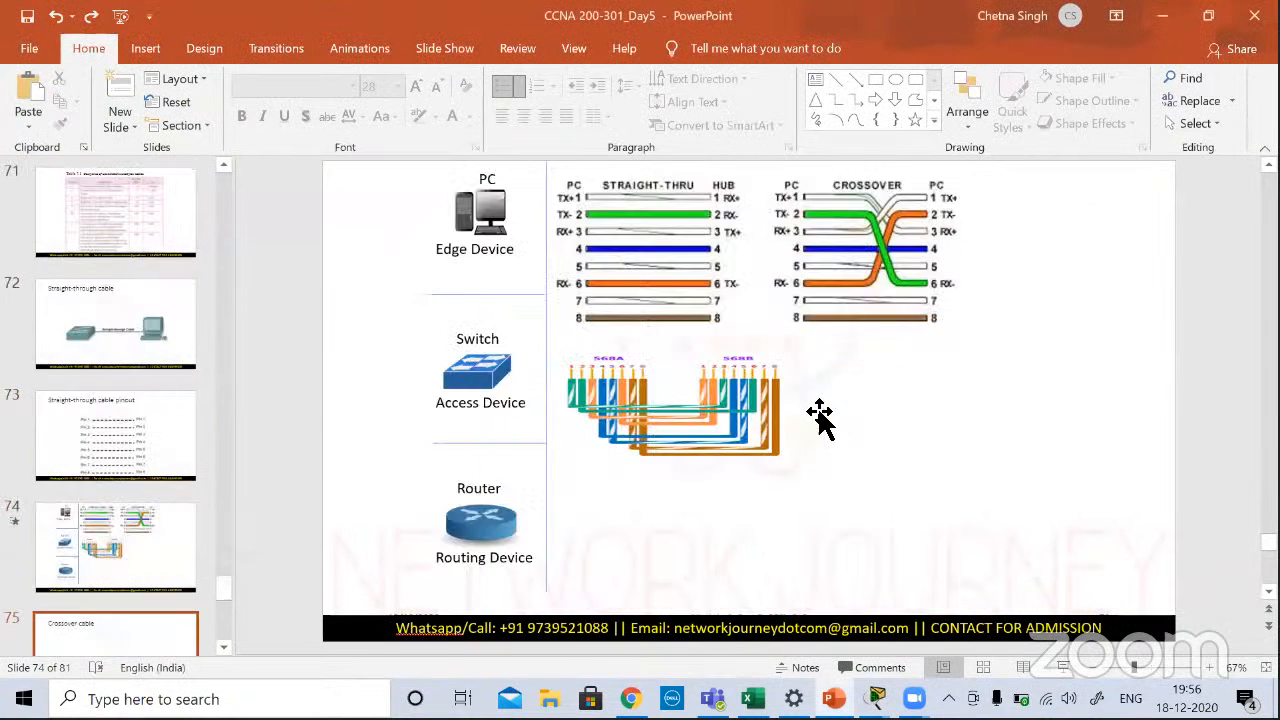
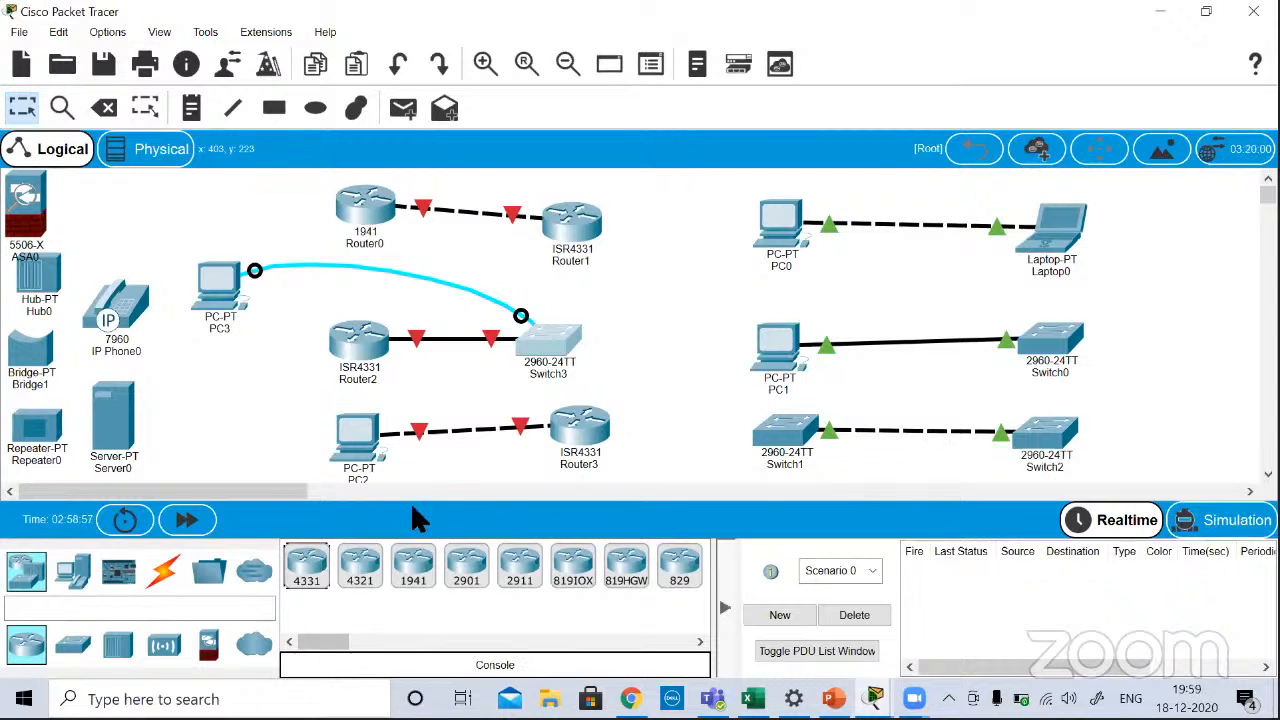
Step: Briefly view Router1's physical device view, close it, and open Switch3's command line interface at the start of its boot output
left_click(565, 242)
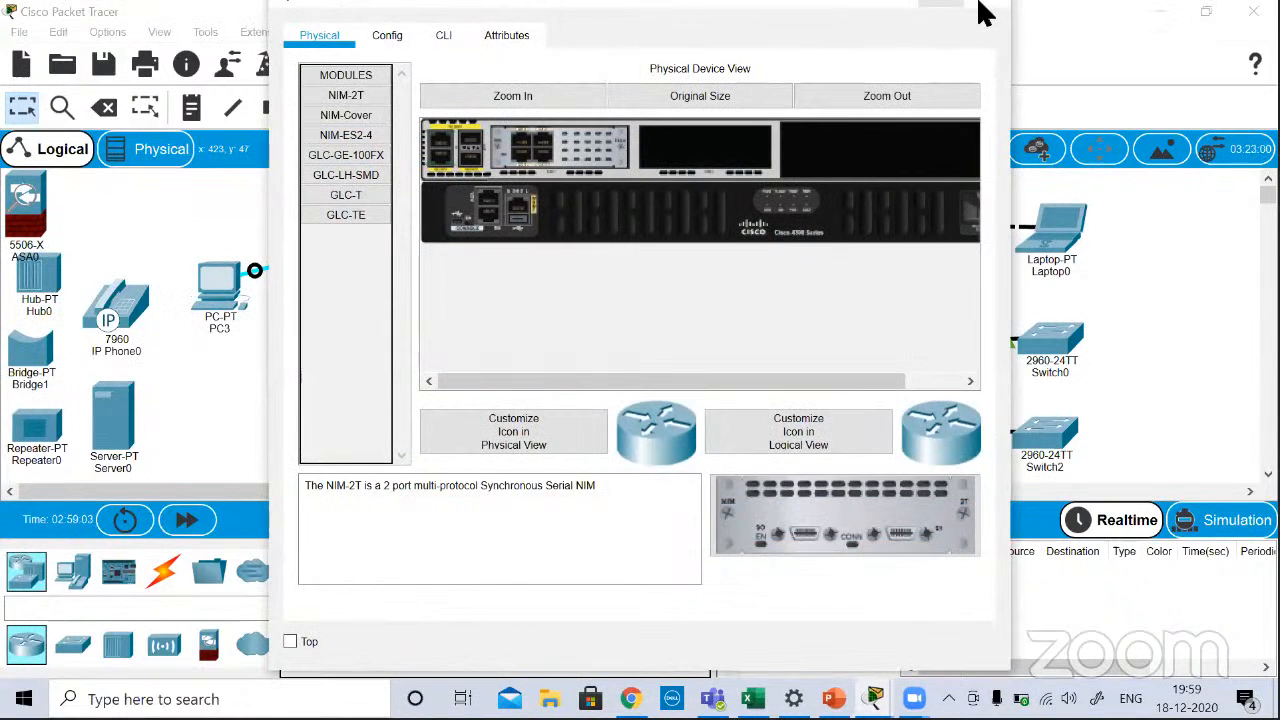
left_click(985, 12)
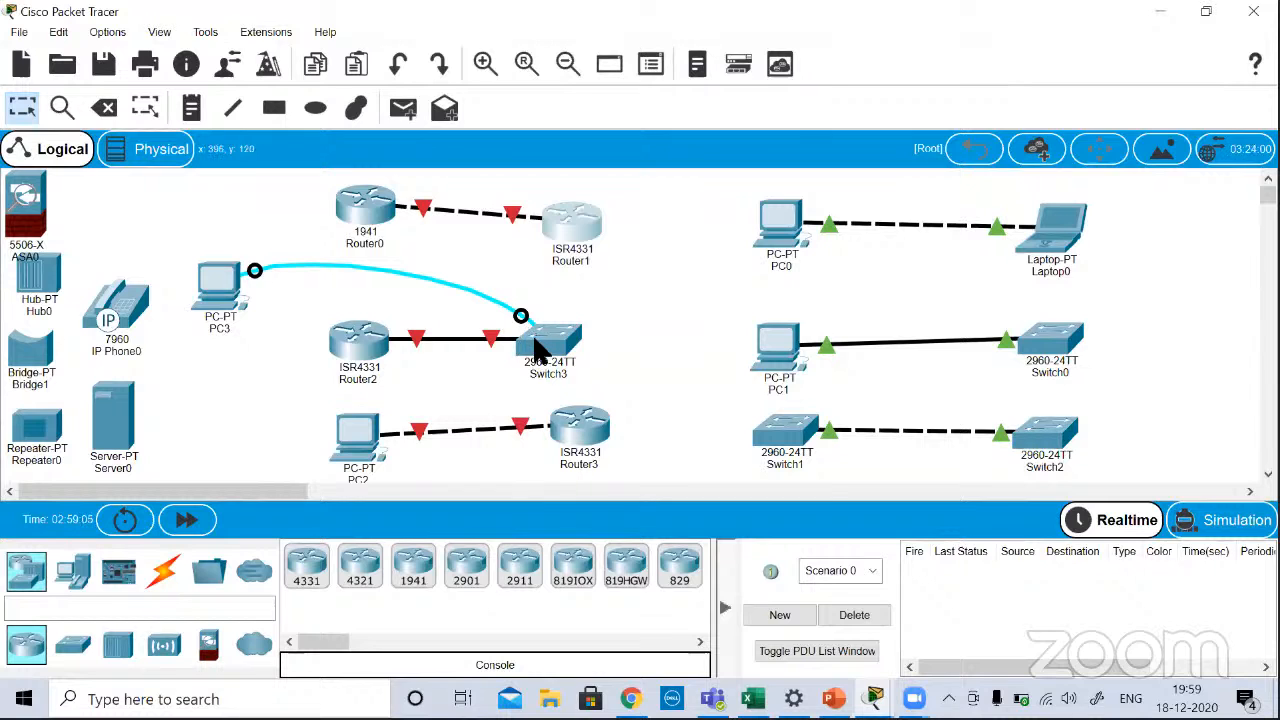
left_click(540, 356)
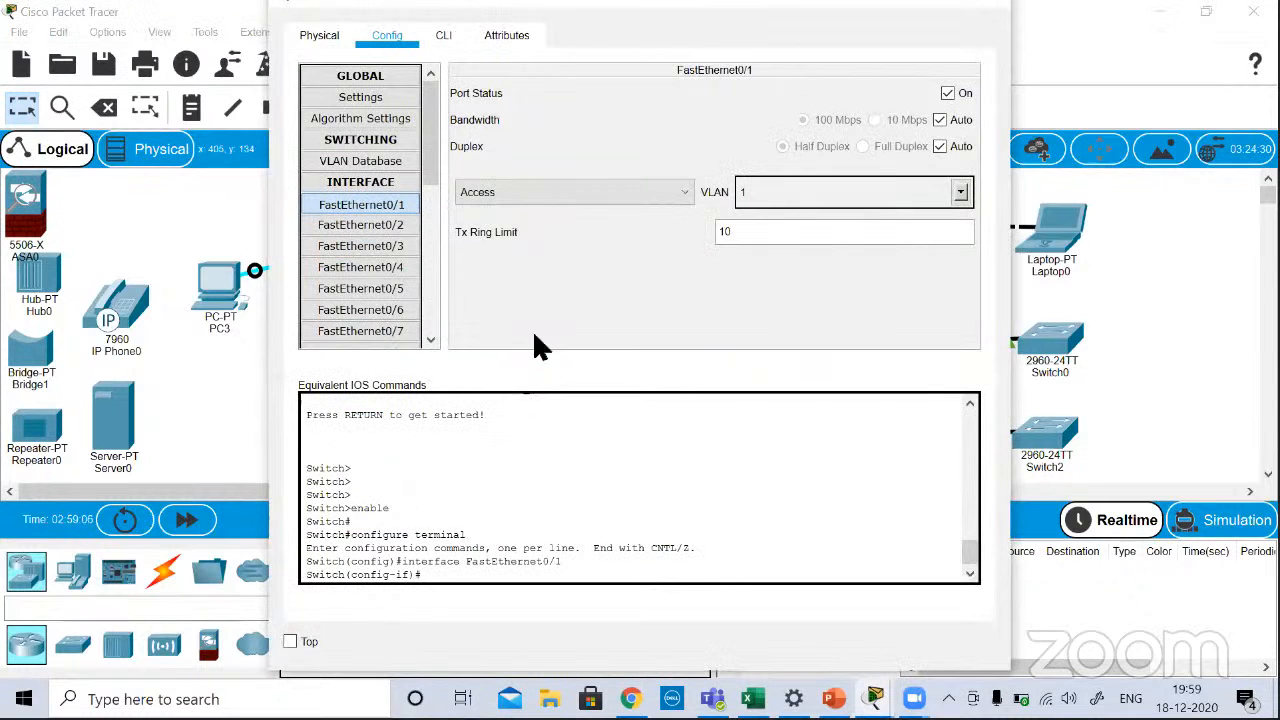
left_click(444, 35)
scroll(486, 198, "up", 15)
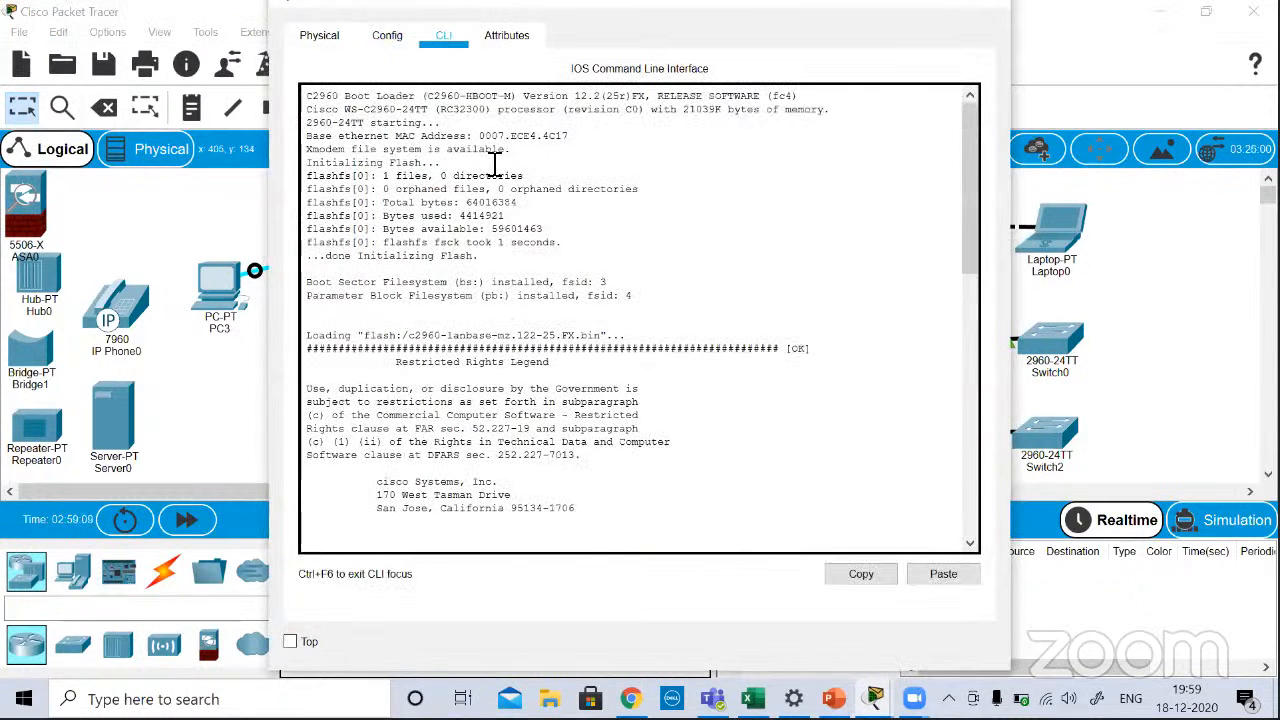
Step: Examine Switch3's boot output, highlighting the startup line, base MAC address, image addresses, processor and memory line, and switch model and software version row
triple_click(563, 133)
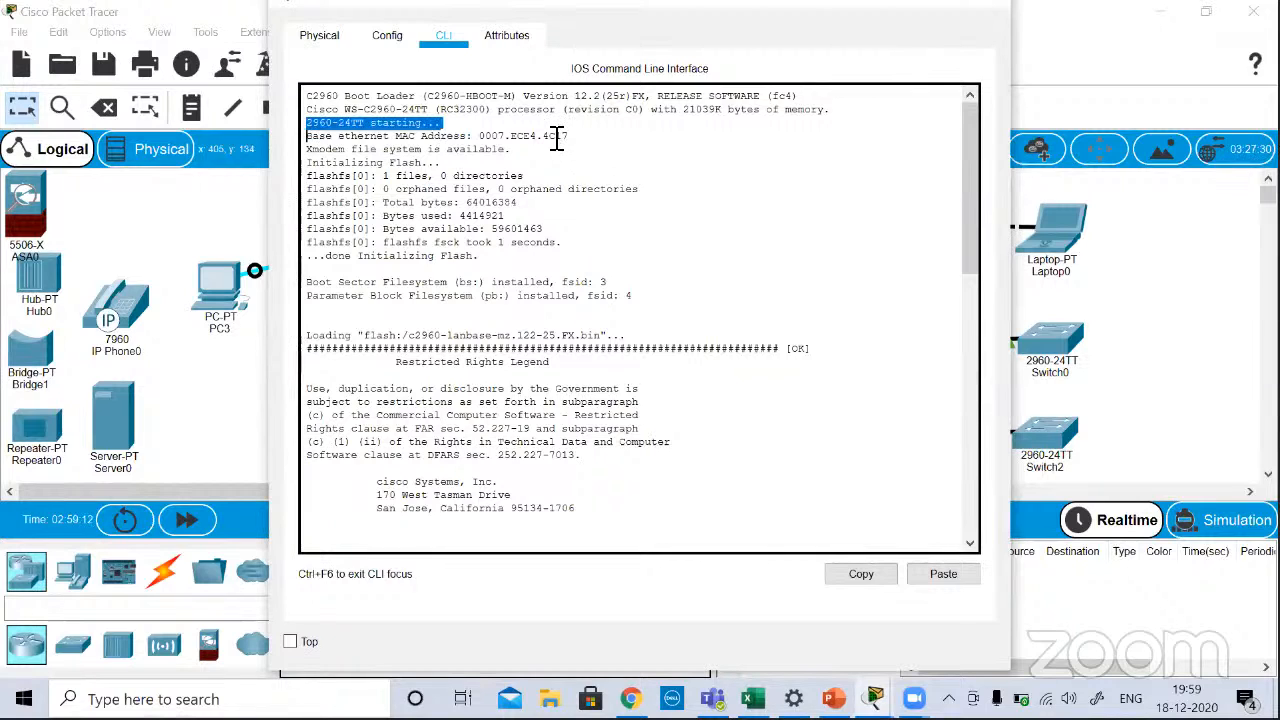
triple_click(557, 138)
scroll(555, 385, "down", 2)
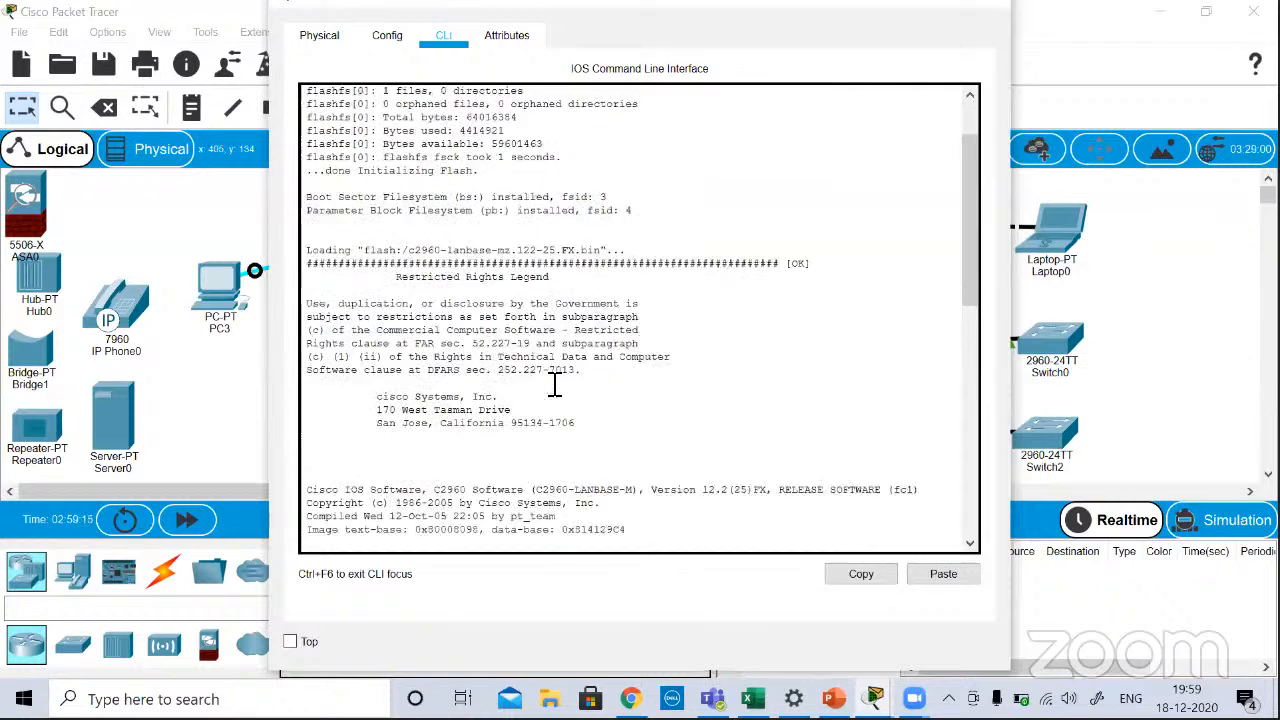
scroll(555, 385, "down", 7)
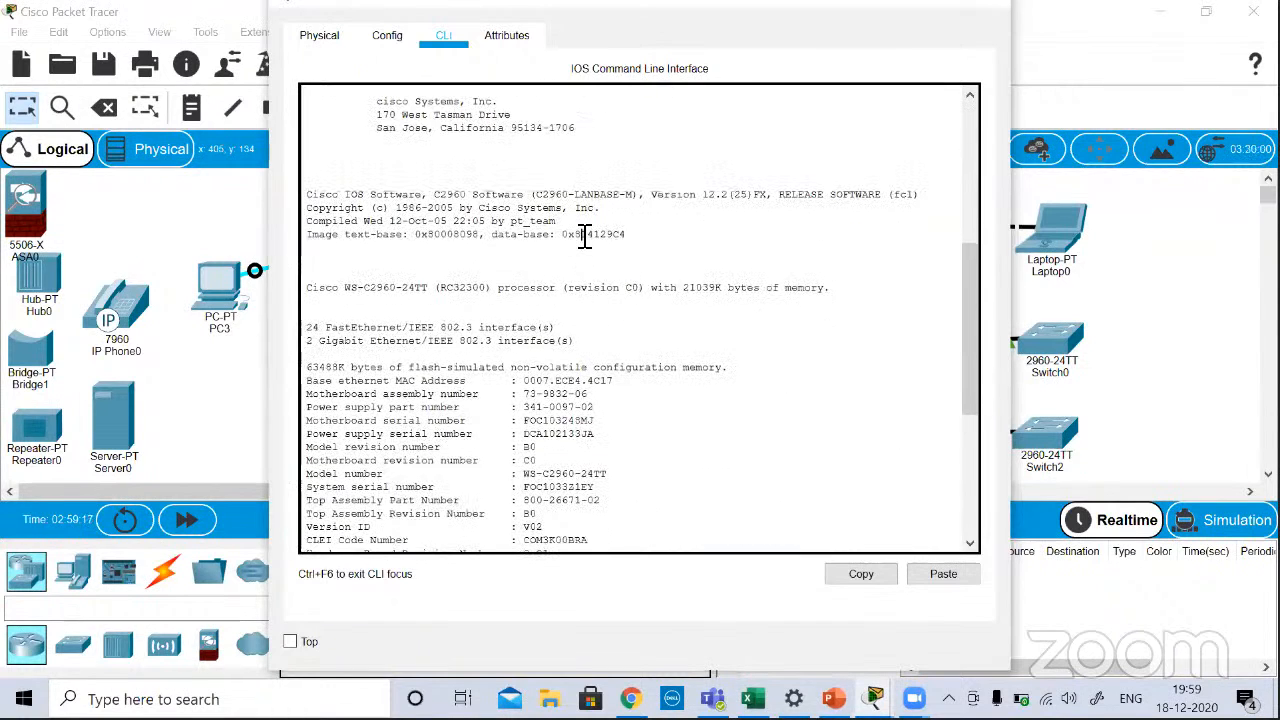
triple_click(585, 236)
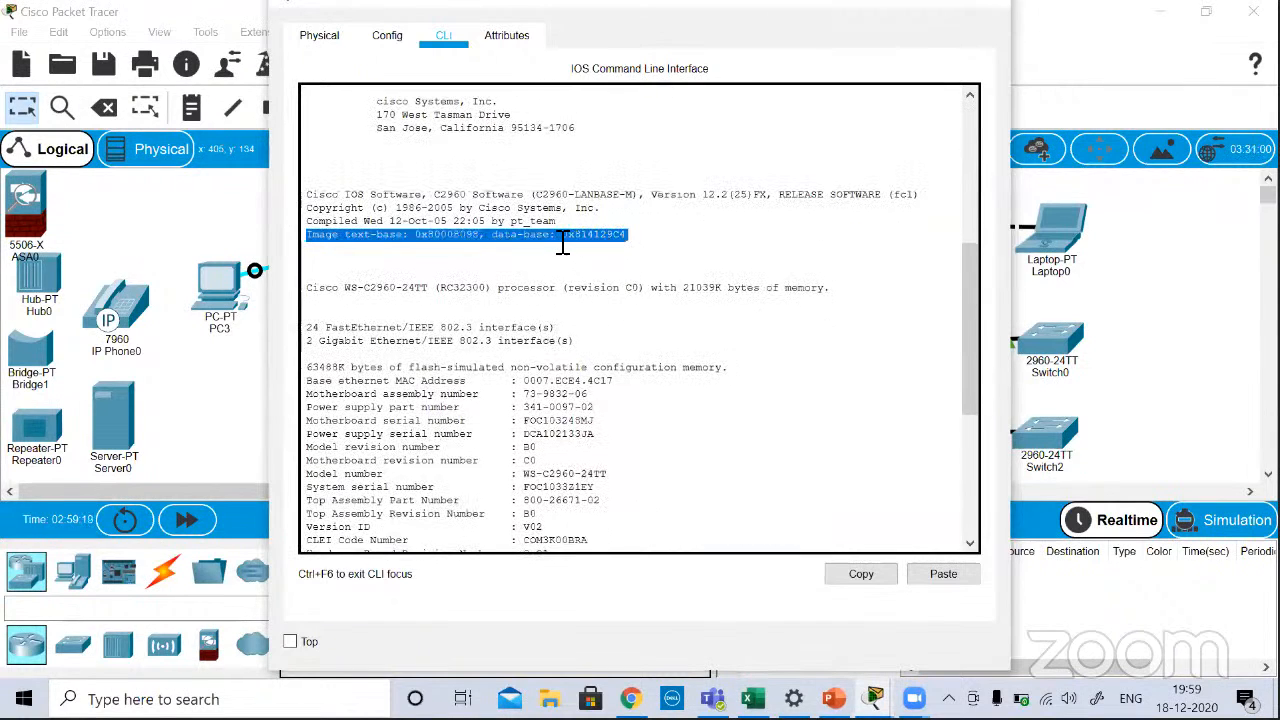
left_click(575, 252)
triple_click(594, 287)
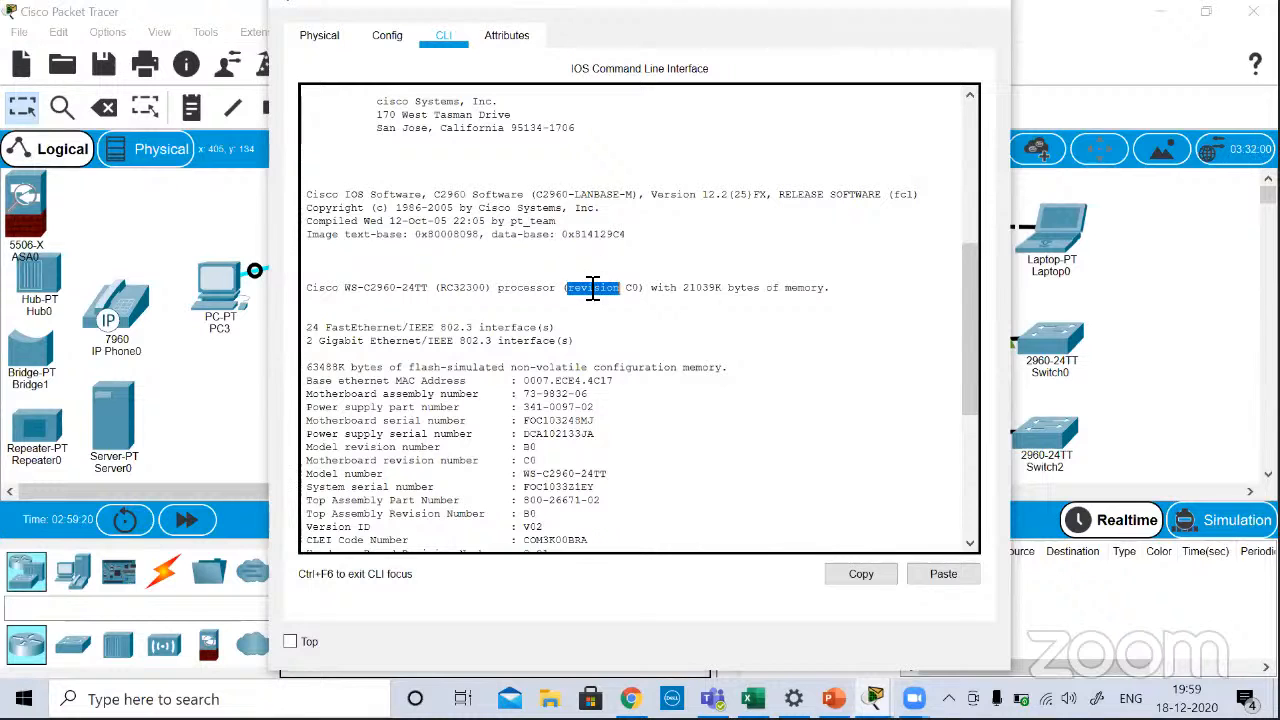
triple_click(567, 381)
scroll(567, 380, "down", 3)
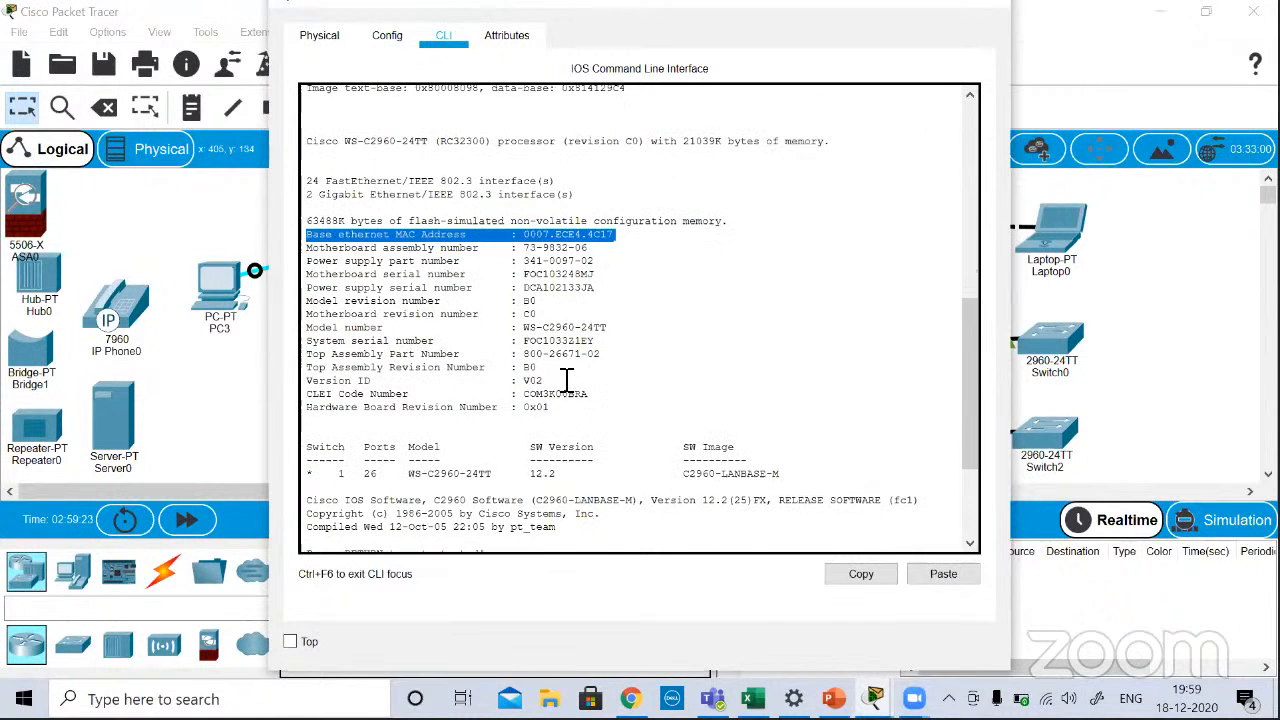
scroll(566, 371, "down", 4)
triple_click(558, 300)
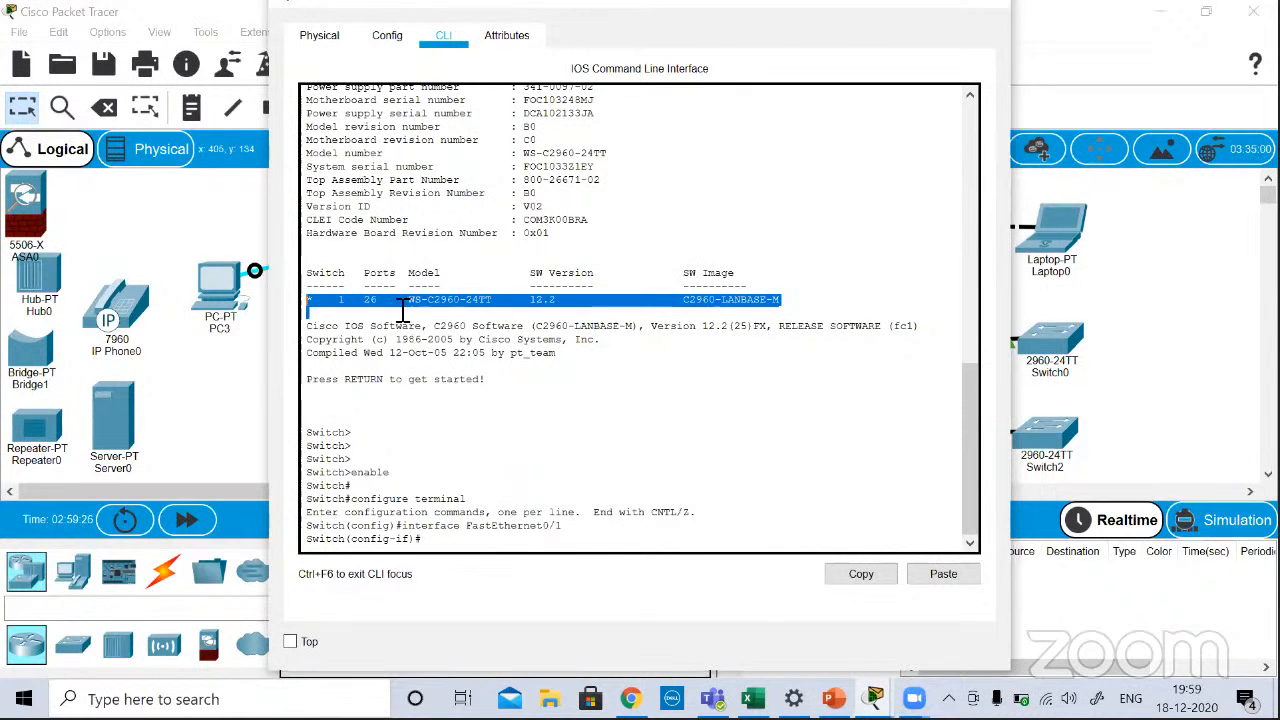
Step: Review Switch3's boot output again from the boot loader lines to the interface configuration prompt, and close the device window
scroll(473, 330, "up", 10)
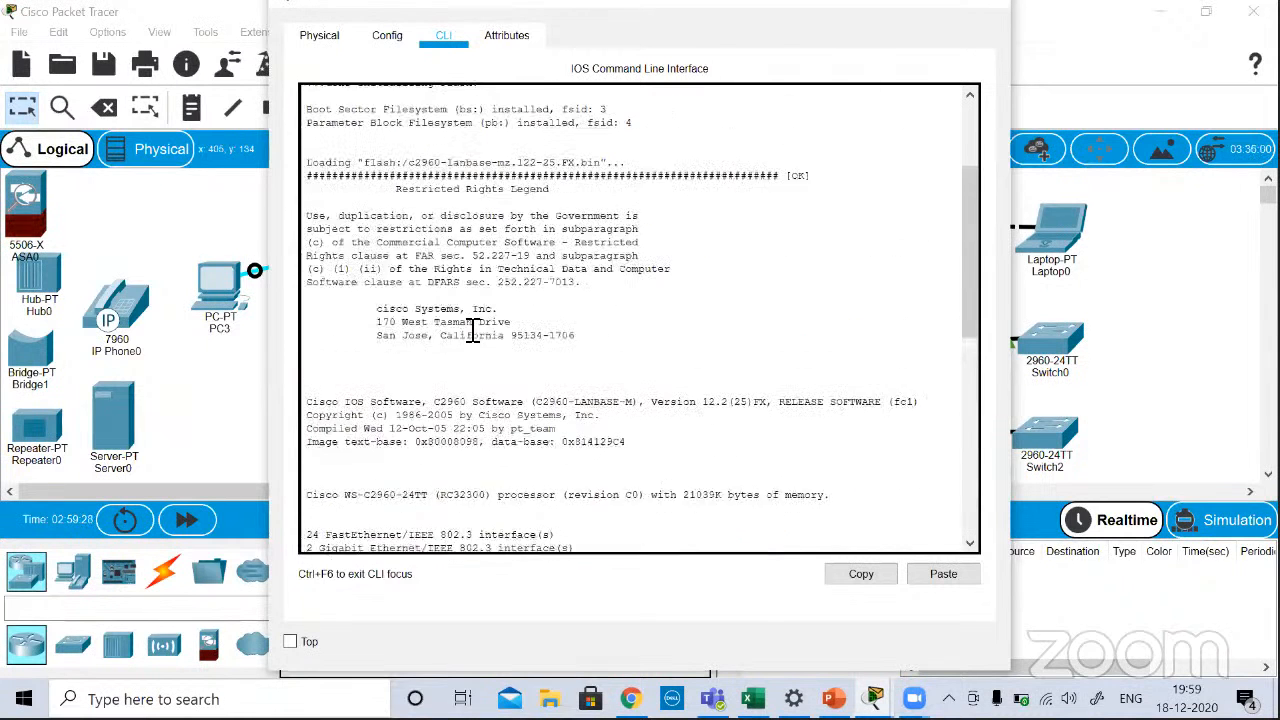
scroll(473, 330, "down", 8)
scroll(473, 330, "up", 10)
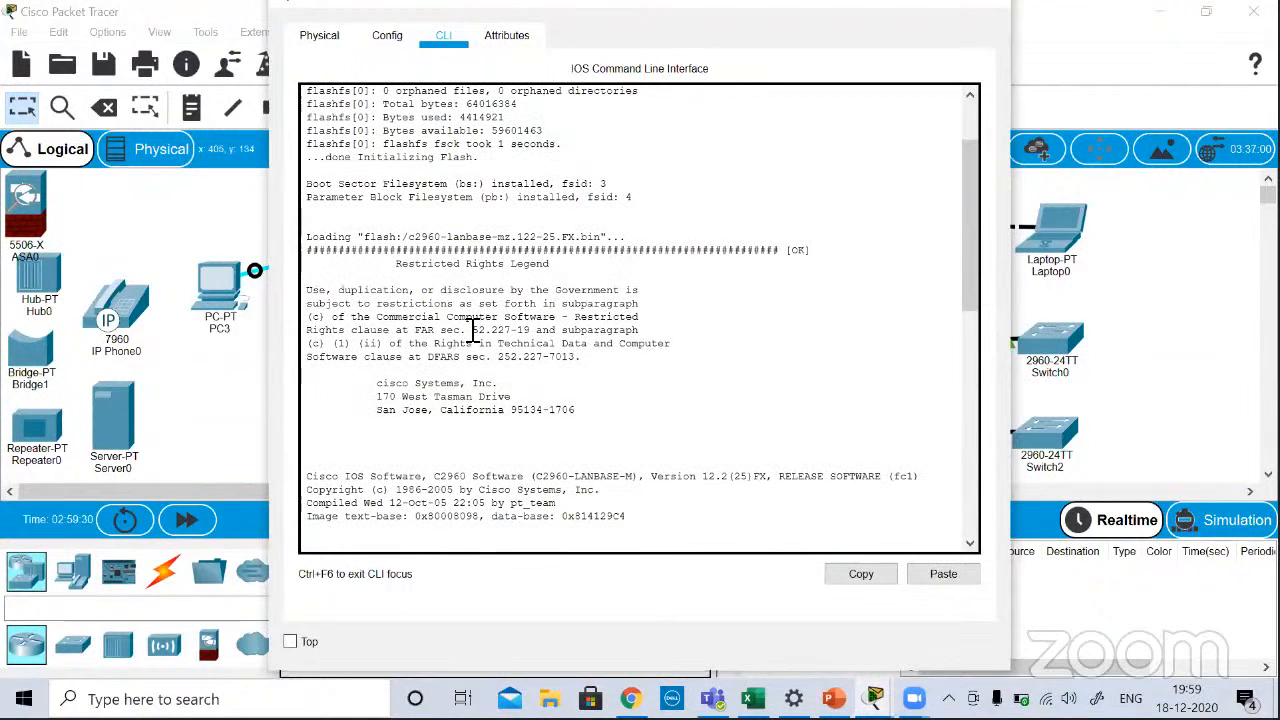
scroll(473, 330, "up", 3)
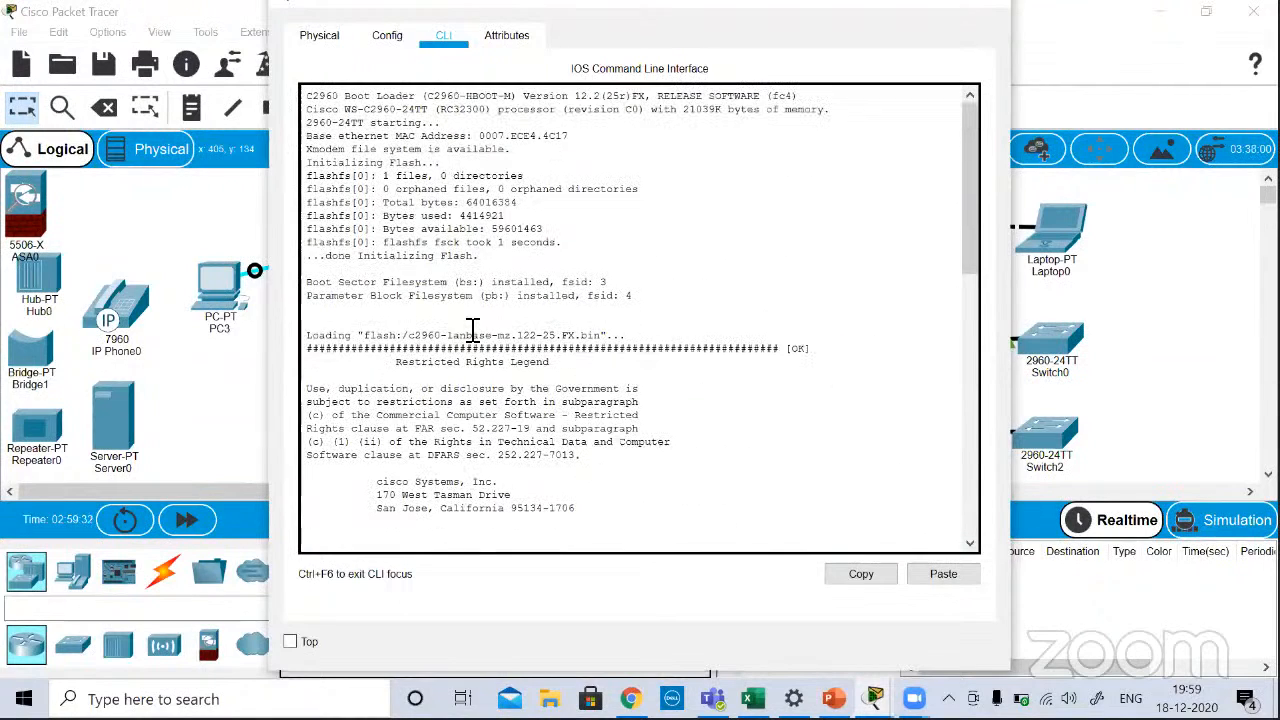
scroll(473, 330, "down", 15)
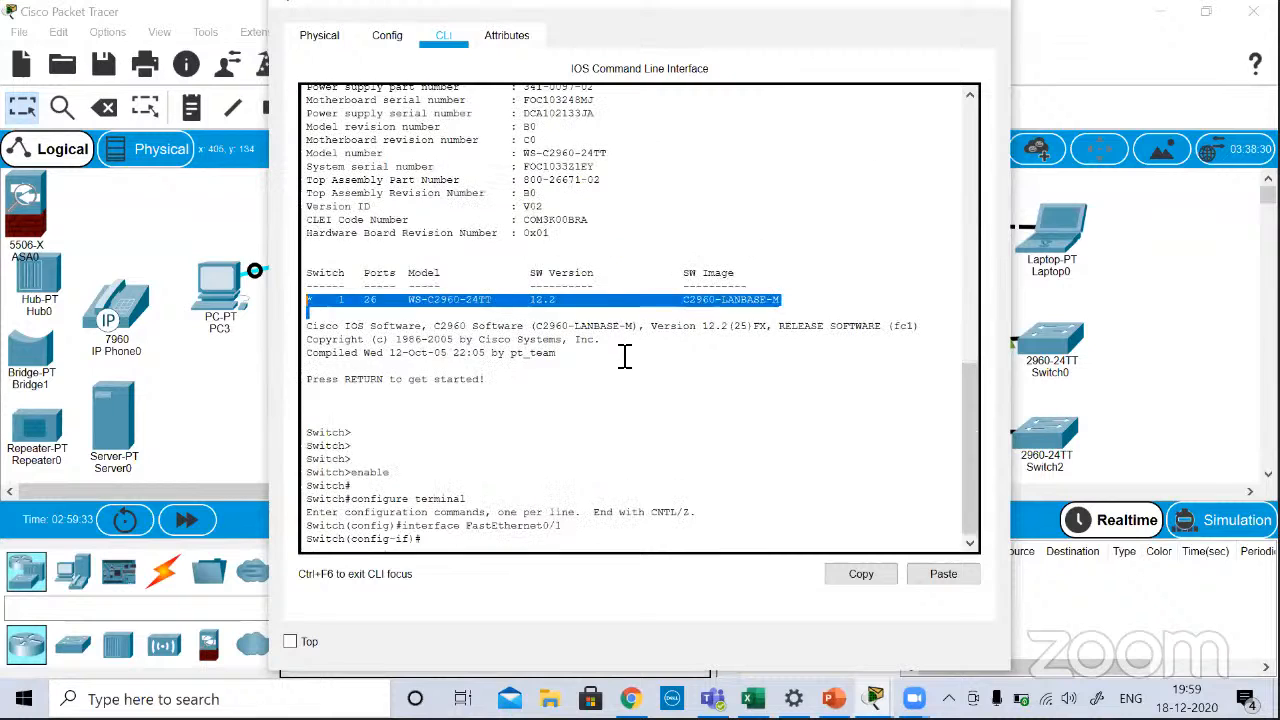
left_click(600, 357)
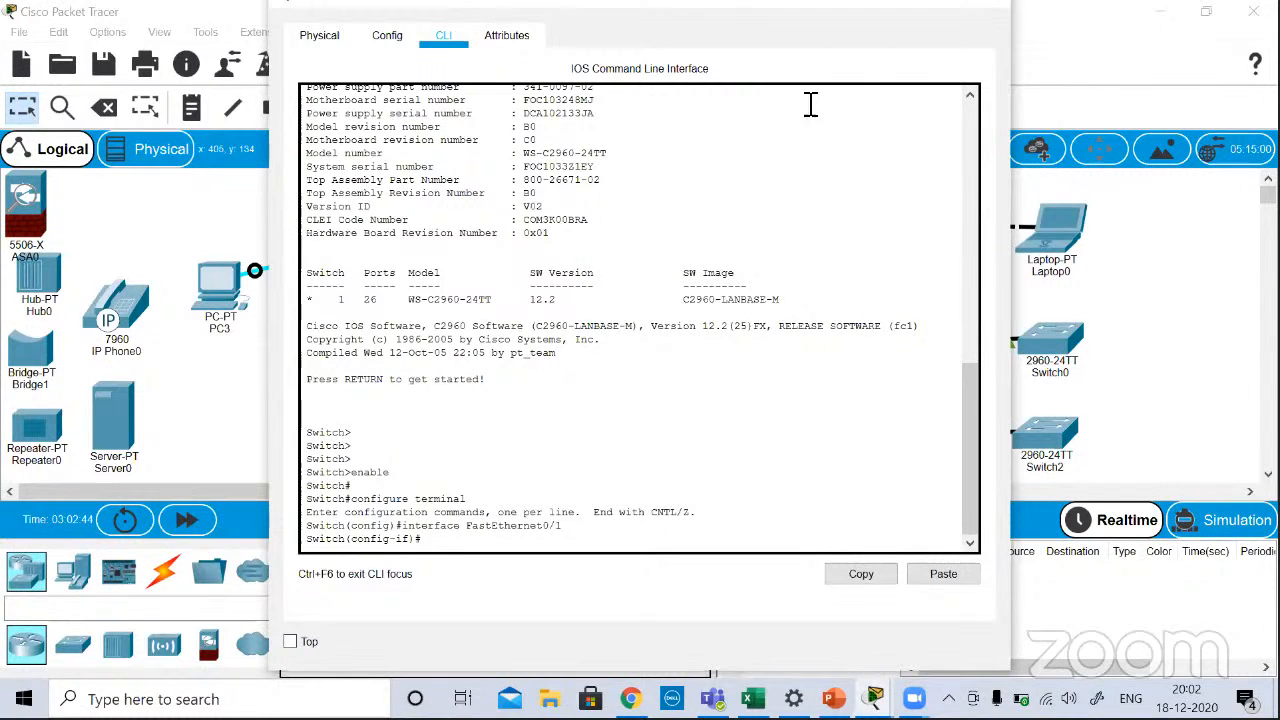
left_click(982, 14)
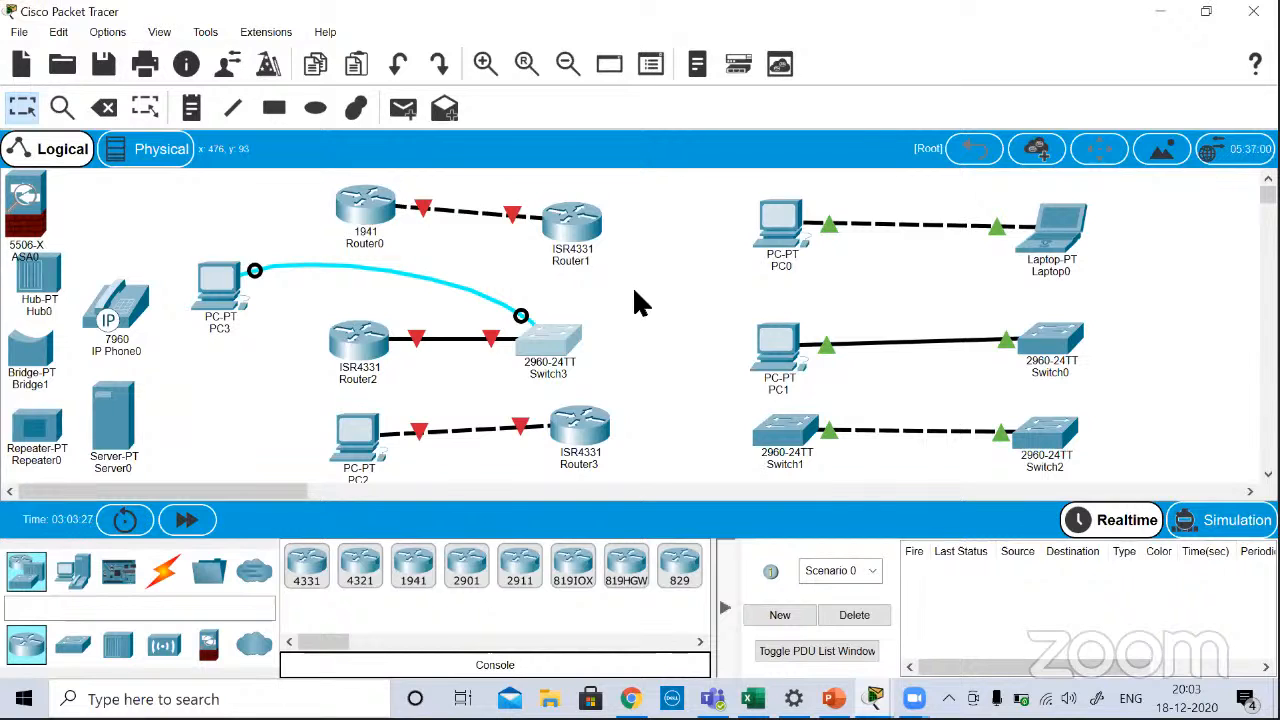
Step: Switch to the CCNA 200-301_Day5 presentation in PowerPoint and review the pinout, wiring and crossover slides through slide 76
mouse_move(799, 251)
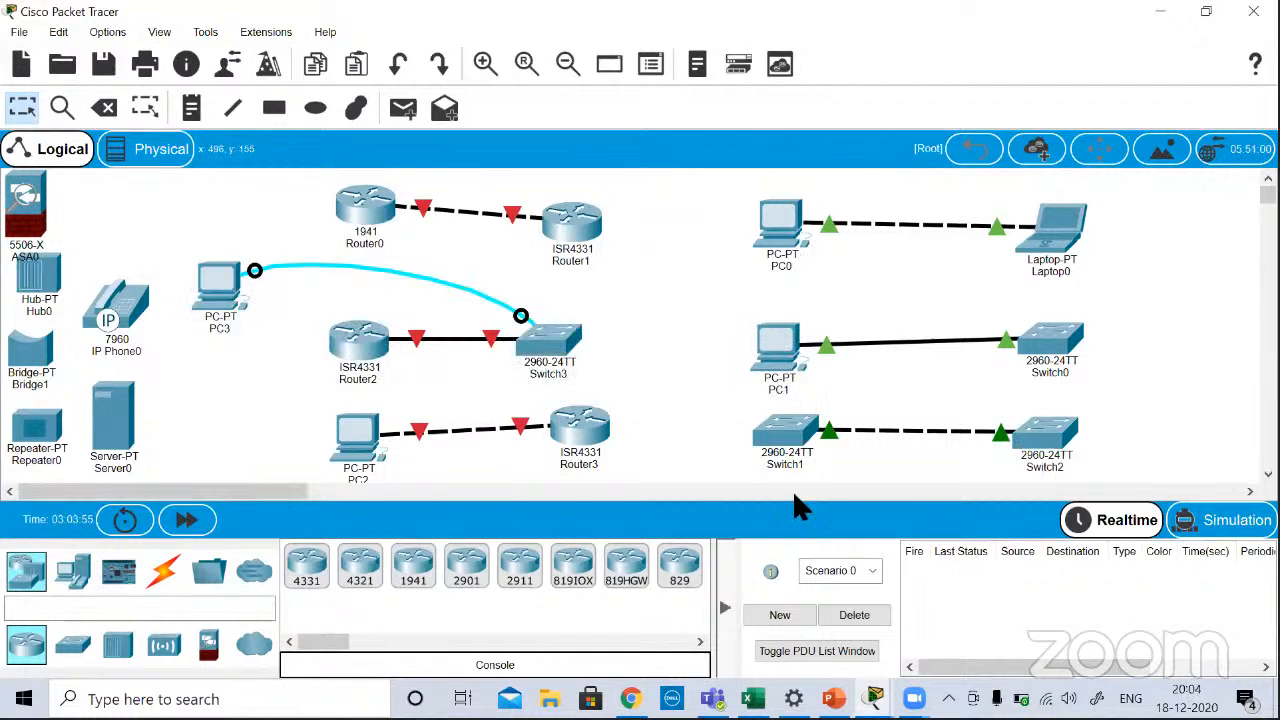
mouse_move(833, 699)
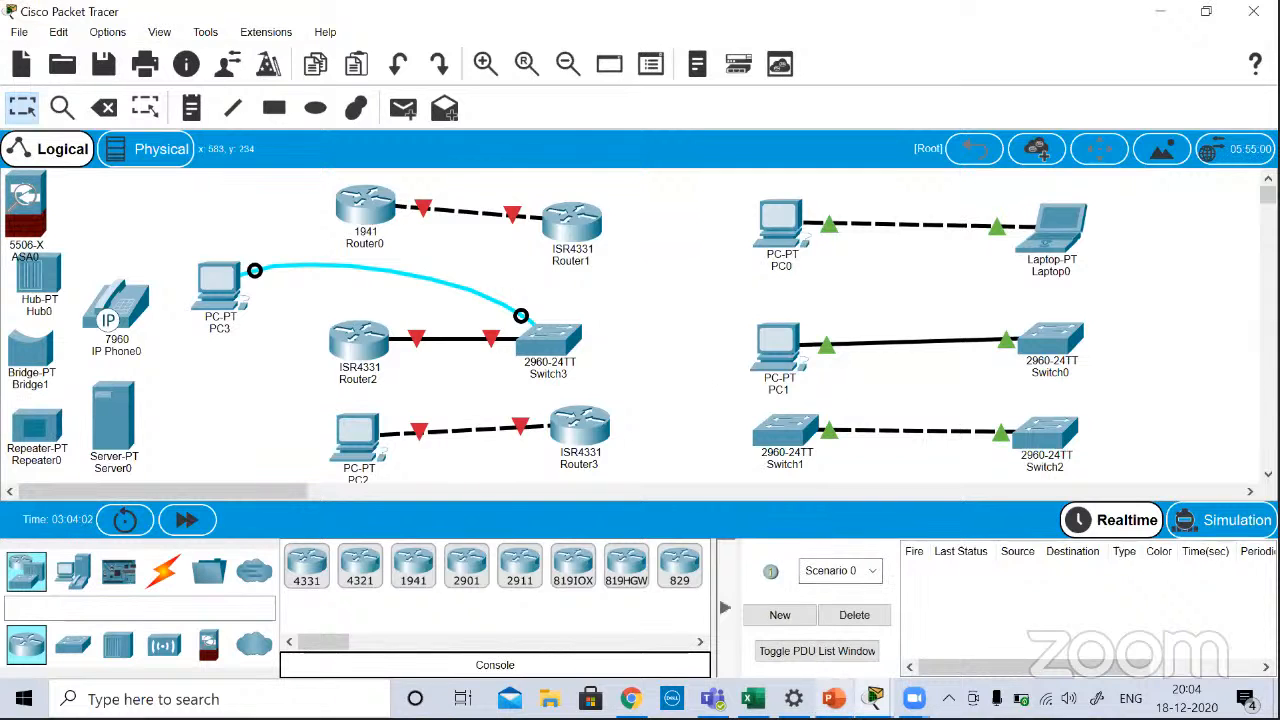
left_click(818, 614)
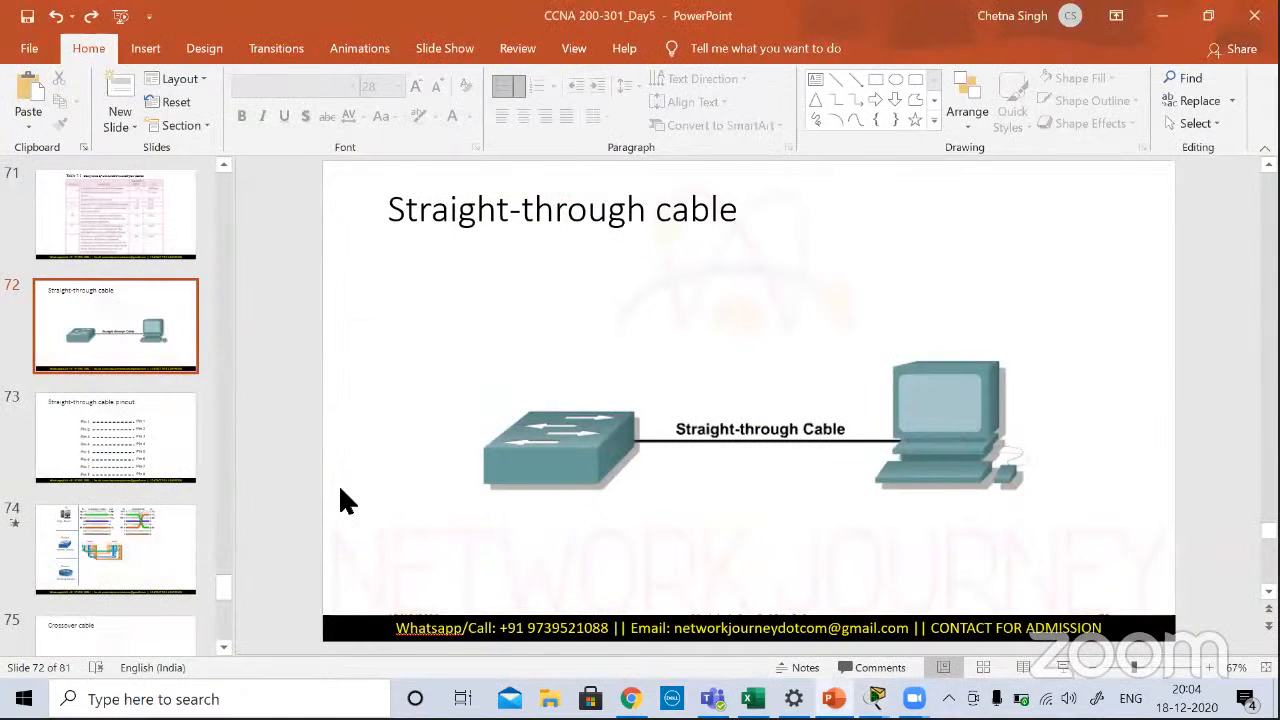
left_click(122, 422)
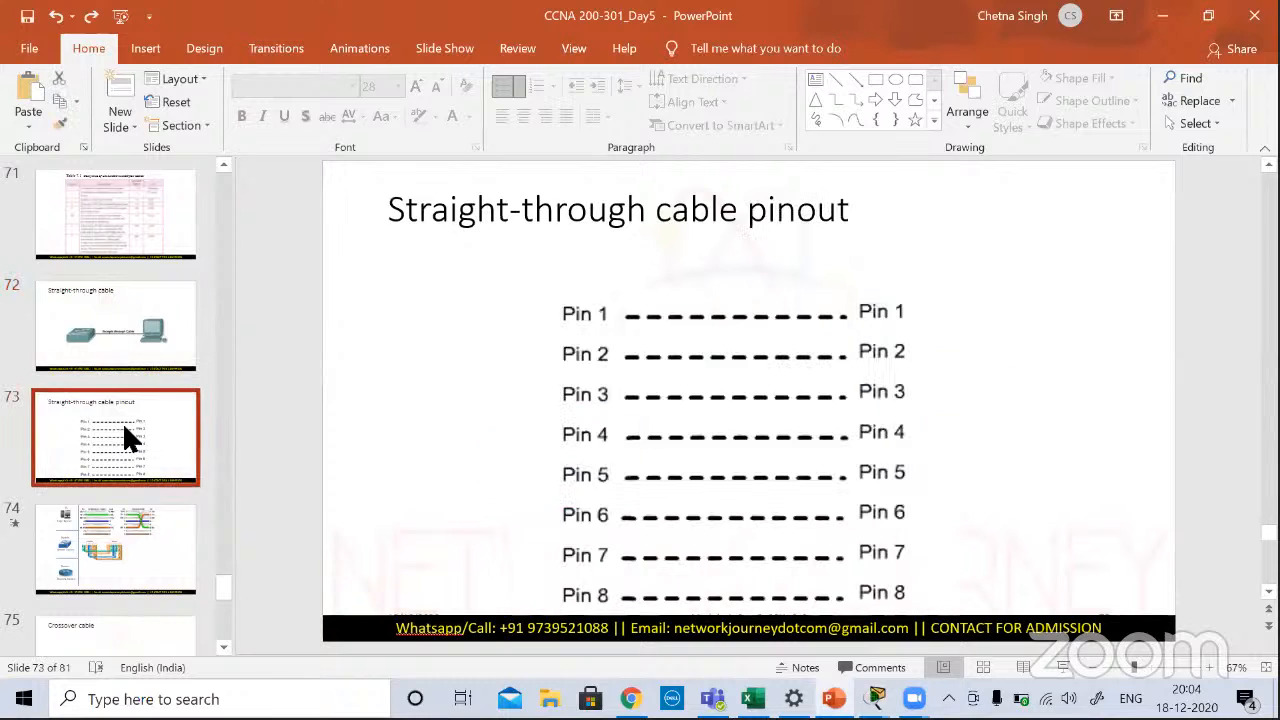
left_click(126, 515)
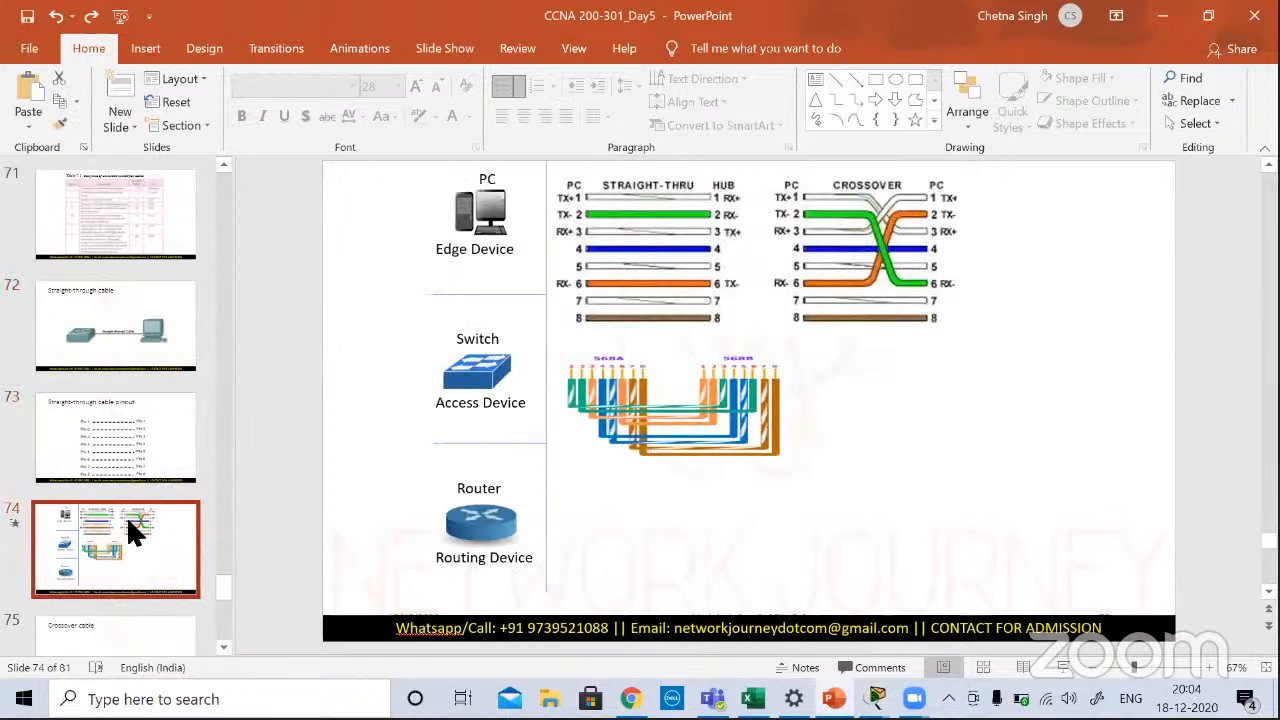
key("Down")
key("Down")
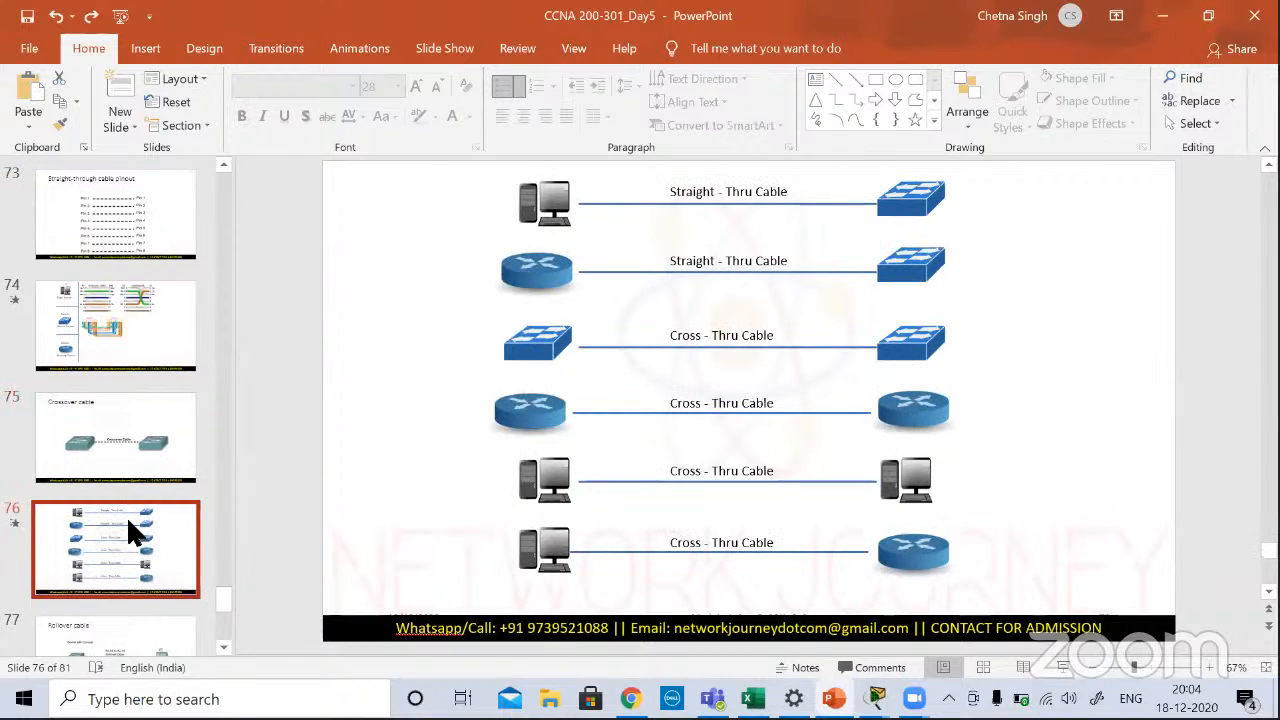
Step: Review the rollover cable and Straight-Thru or Crossover slides, and advance to the PRICING slide at the end of the presentation
key("Down")
key("Down")
key("Down")
key("Down")
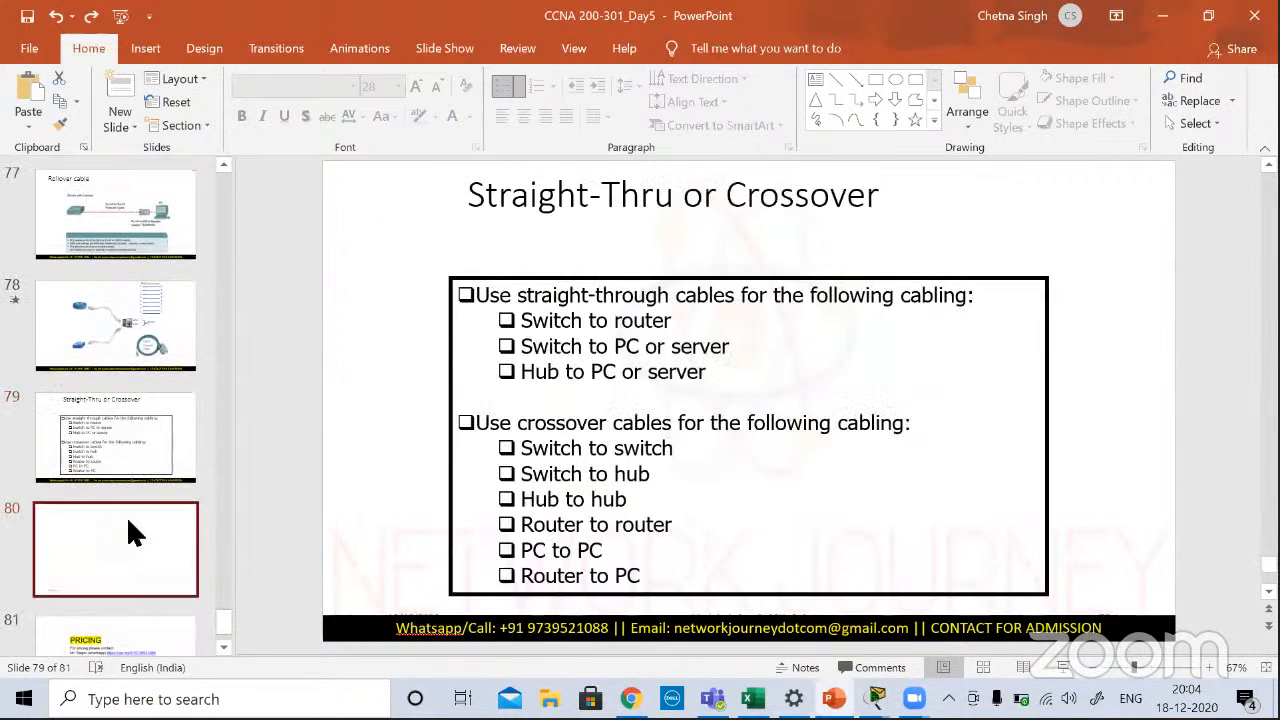
key("Up")
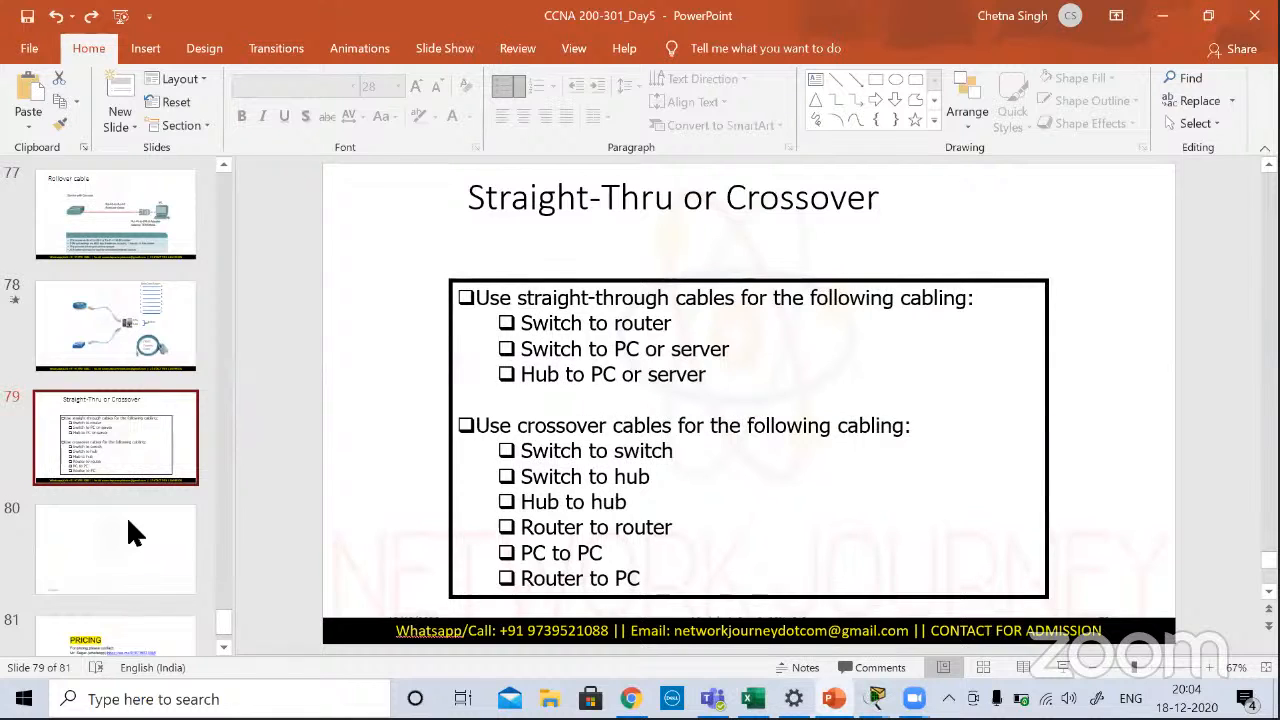
key("Down")
key("Down")
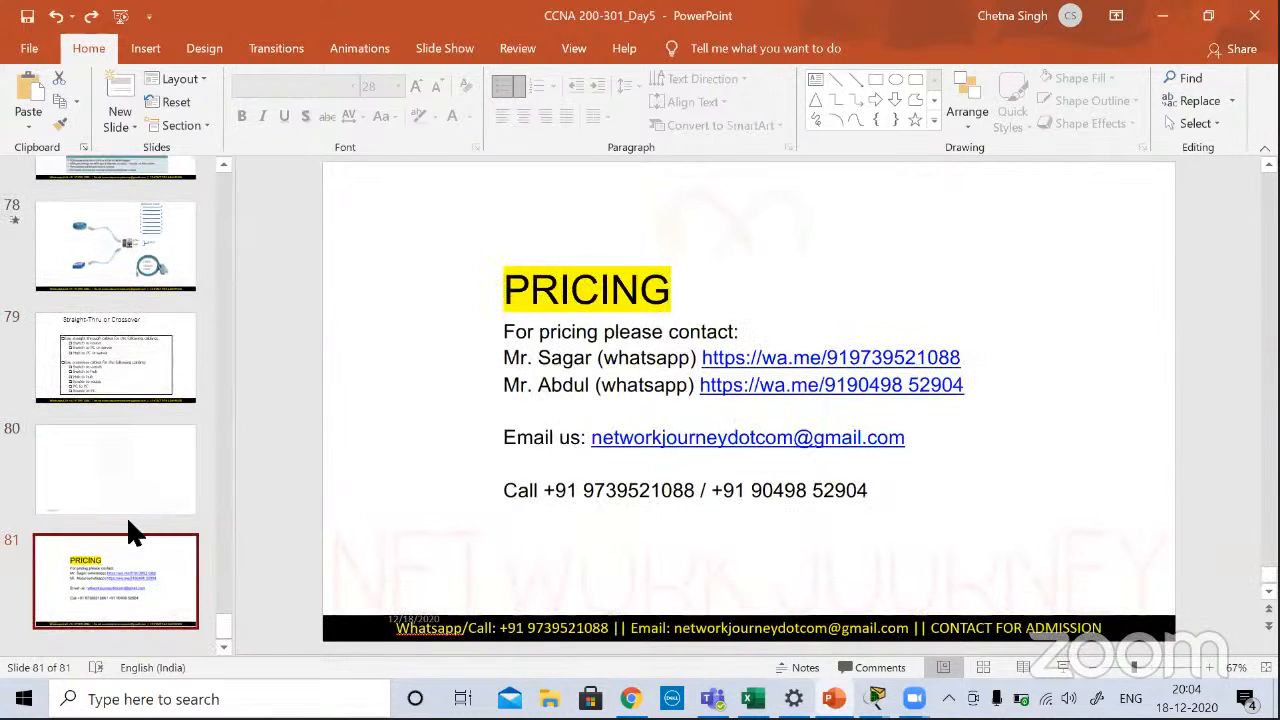